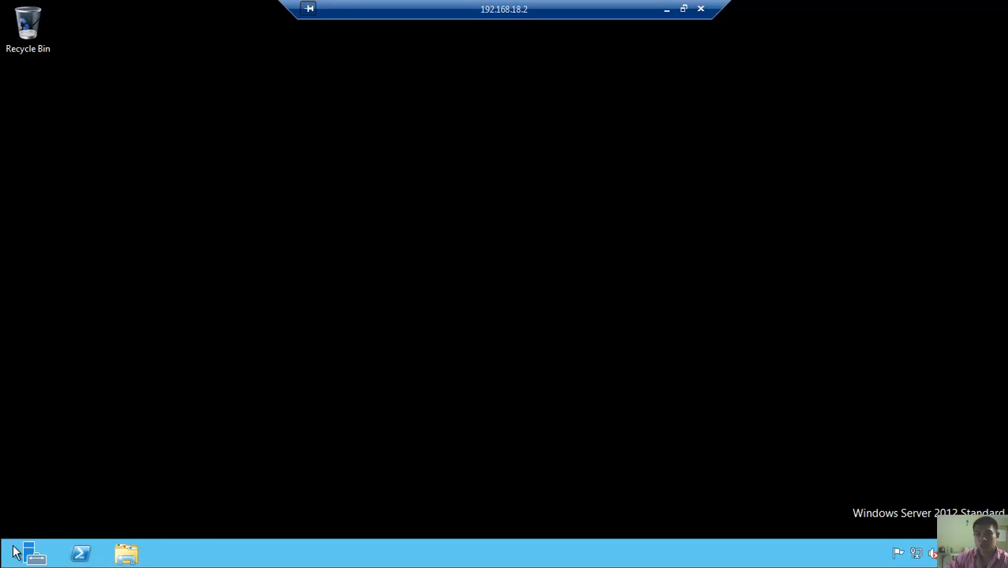
- Open the computer name change dialog from the Computer's system properties
{"action": "left_click", "coordinate": [124, 554]}
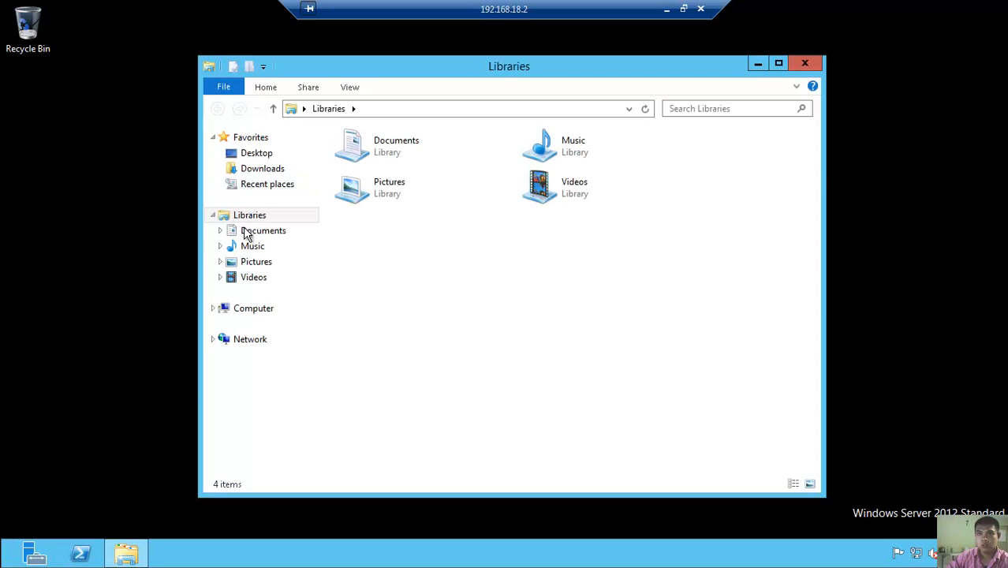
{"action": "right_click", "coordinate": [265, 310]}
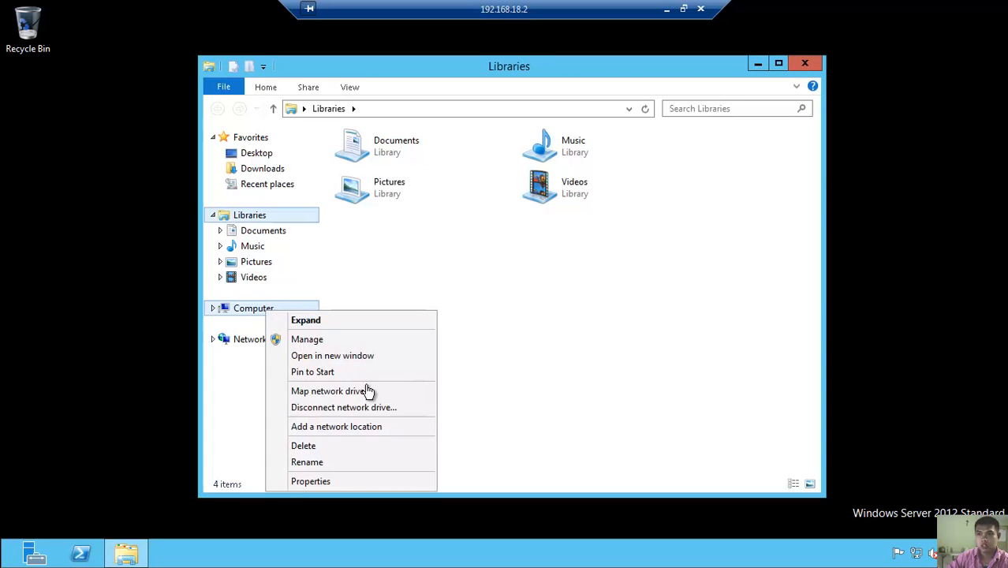
{"action": "left_click", "coordinate": [354, 481]}
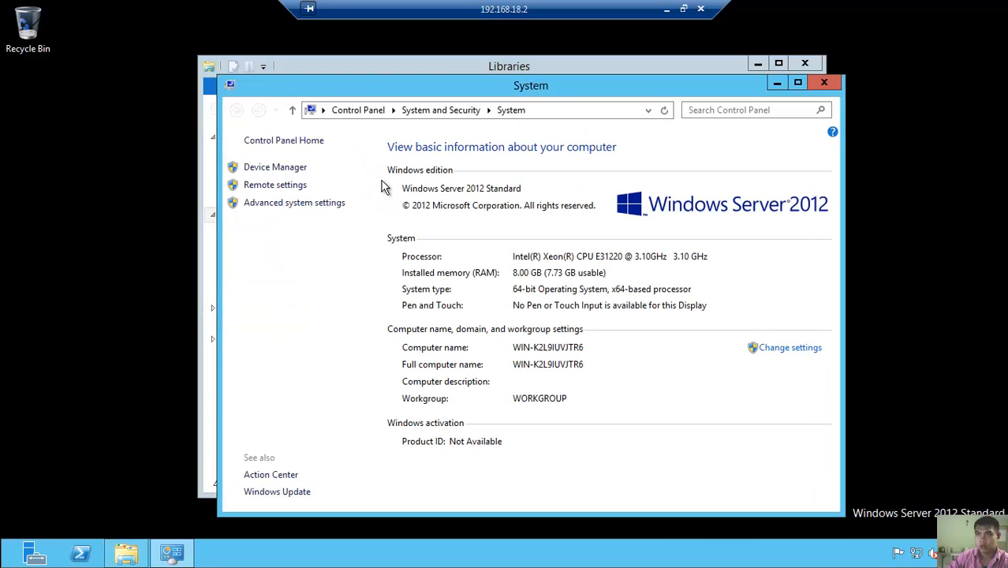
{"action": "left_click", "coordinate": [782, 355]}
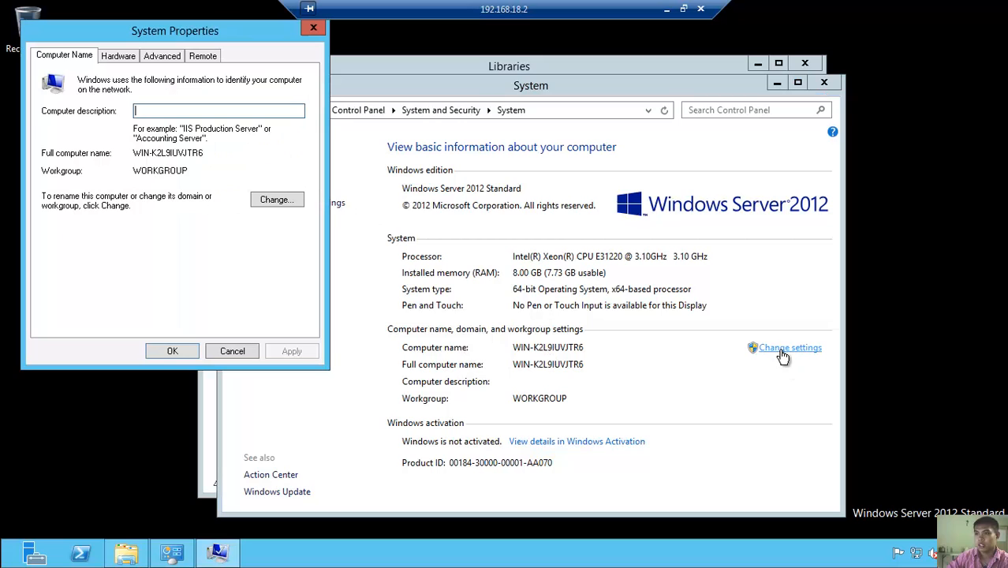
{"action": "left_click", "coordinate": [292, 204]}
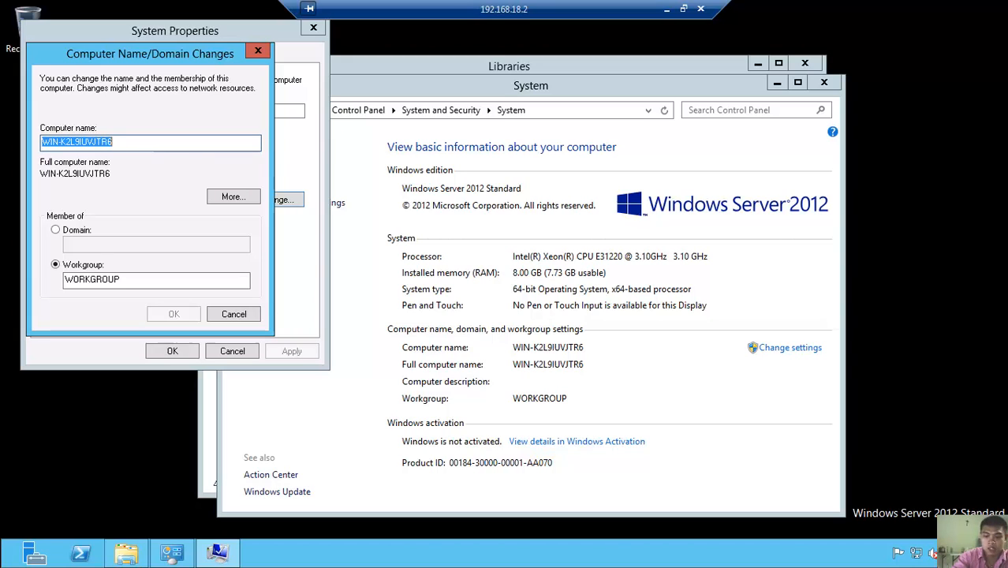
- Rename the computer to pdc, acknowledge the restart notice and close System Properties
{"action": "mouse_move", "coordinate": [1005, 566]}
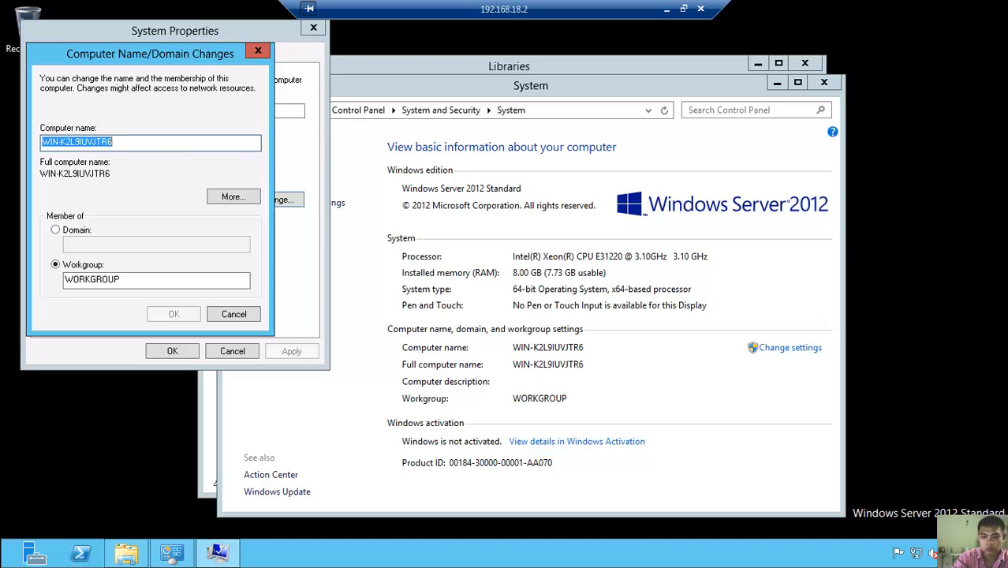
{"action": "type", "text": "spud"}
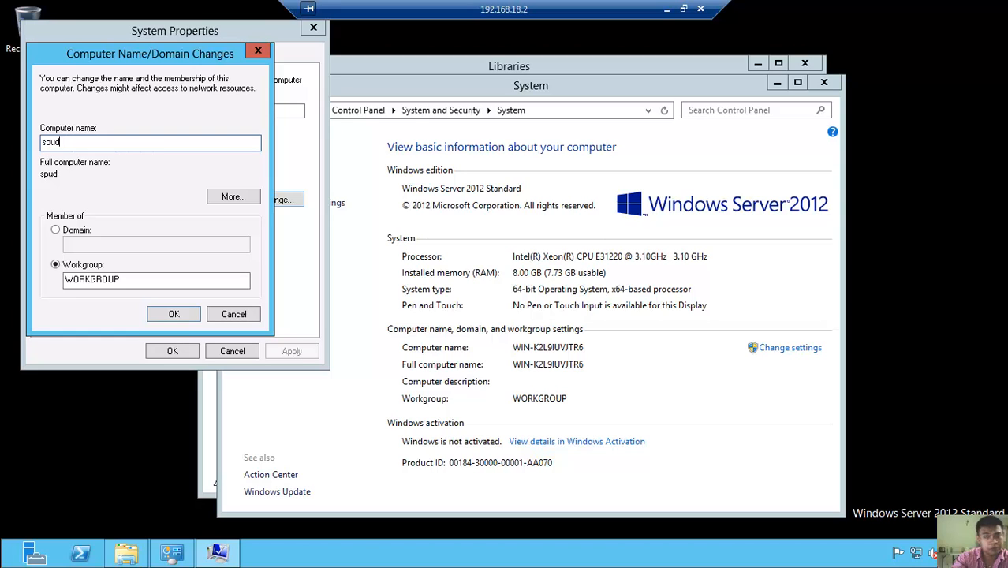
{"action": "key", "text": "BackSpace"}
{"action": "key", "text": "BackSpace"}
{"action": "key", "text": "BackSpace"}
{"action": "key", "text": "BackSpace"}
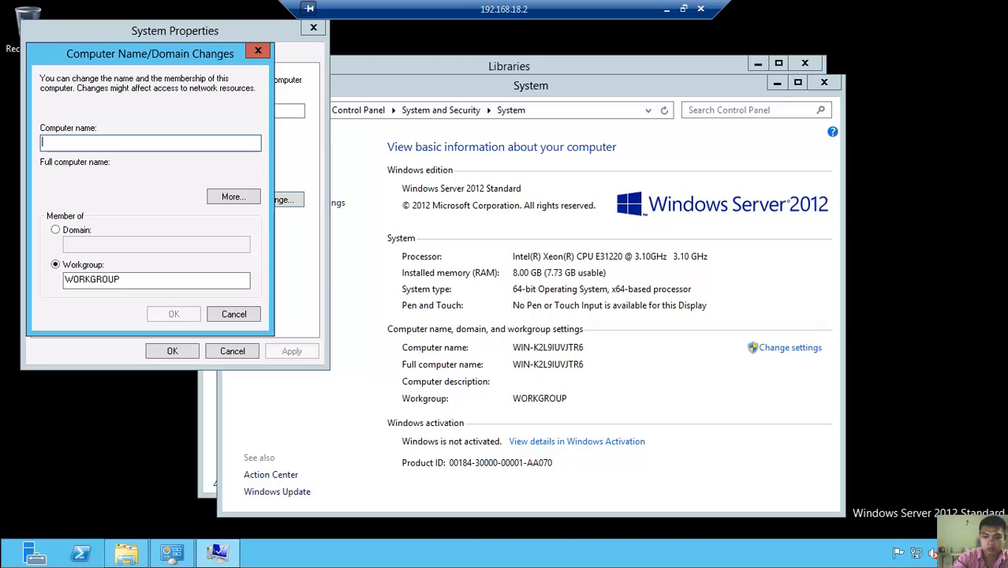
{"action": "type", "text": "sp"}
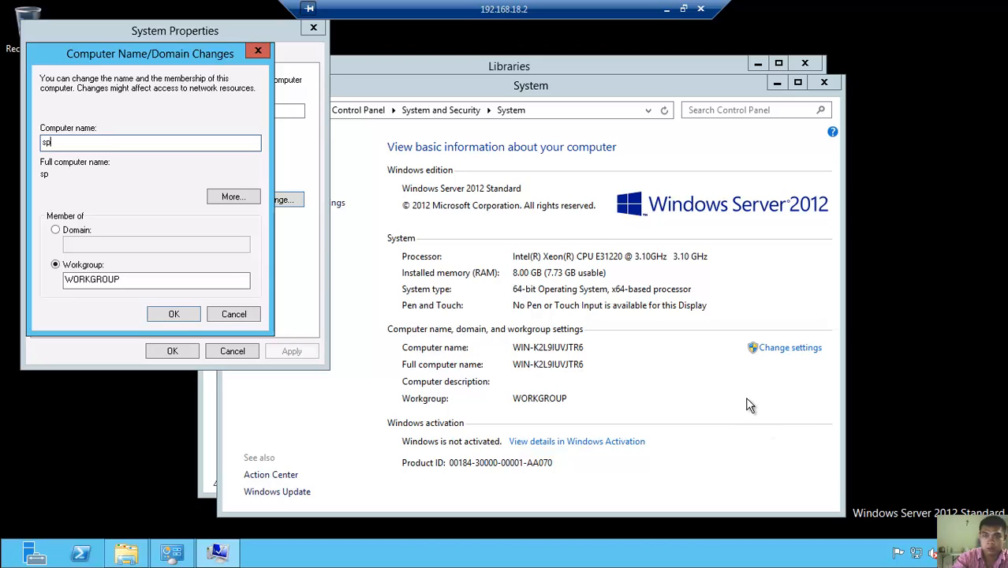
{"action": "key", "text": "BackSpace"}
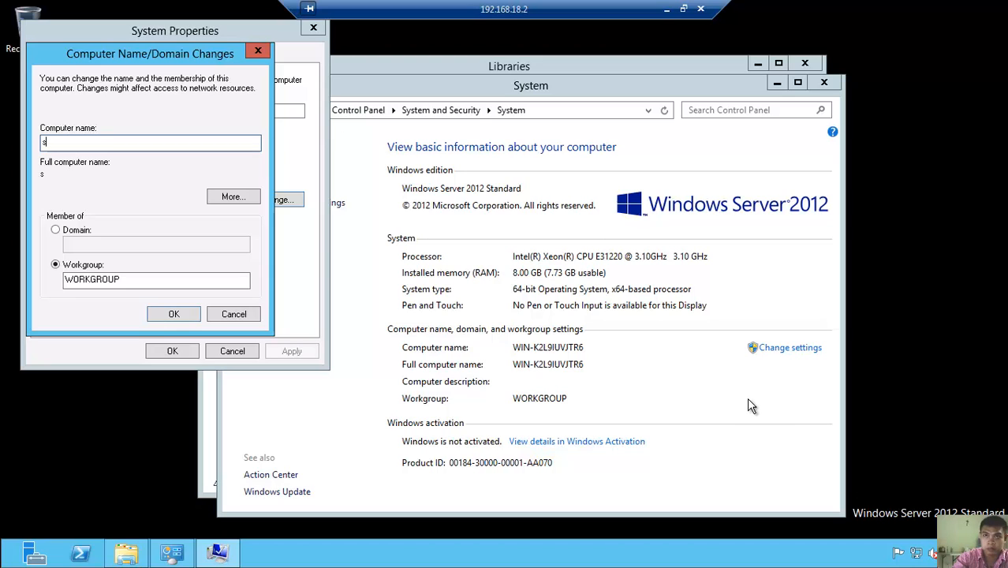
{"action": "key", "text": "BackSpace"}
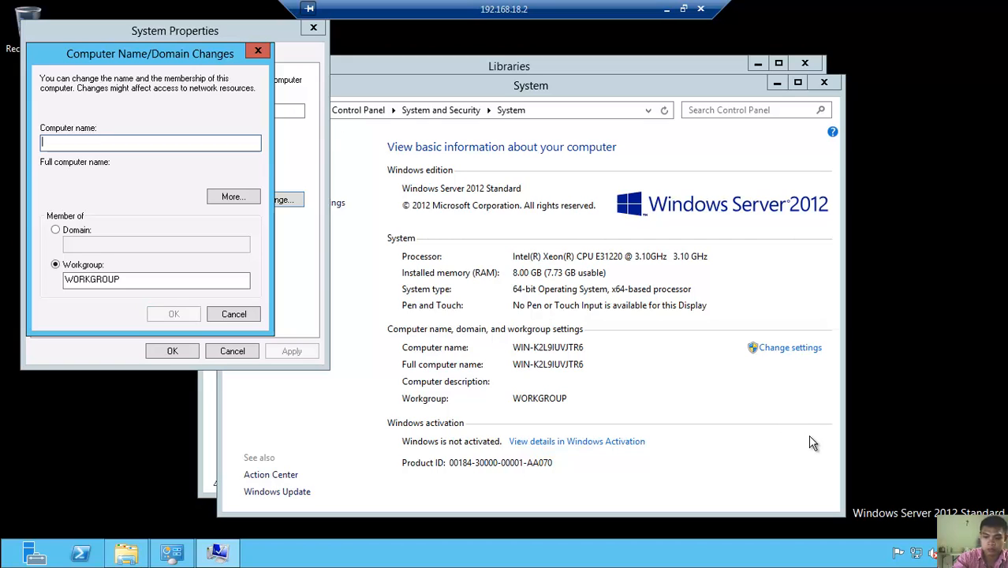
{"action": "type", "text": "pdc"}
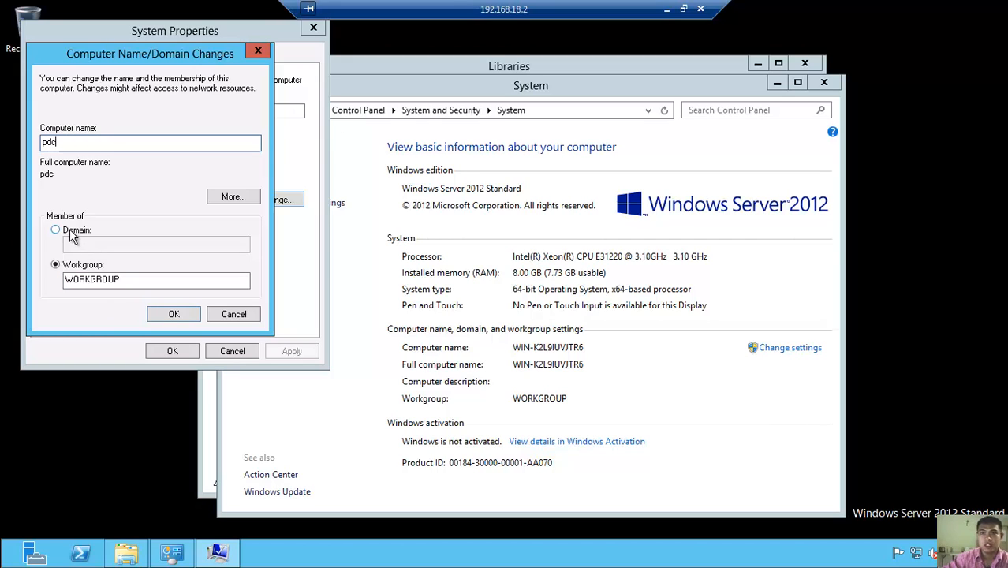
{"action": "left_click", "coordinate": [172, 318]}
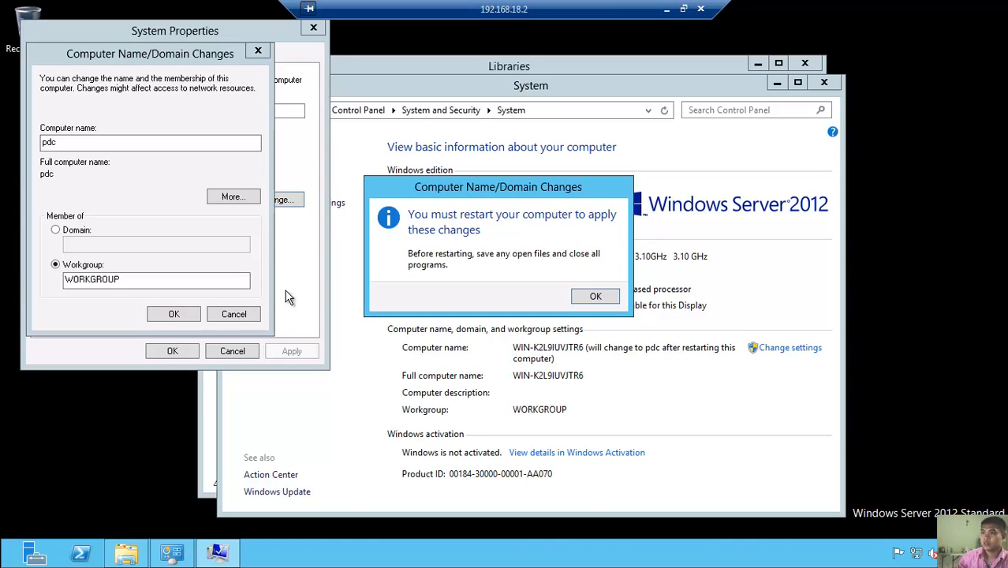
{"action": "left_click", "coordinate": [594, 298]}
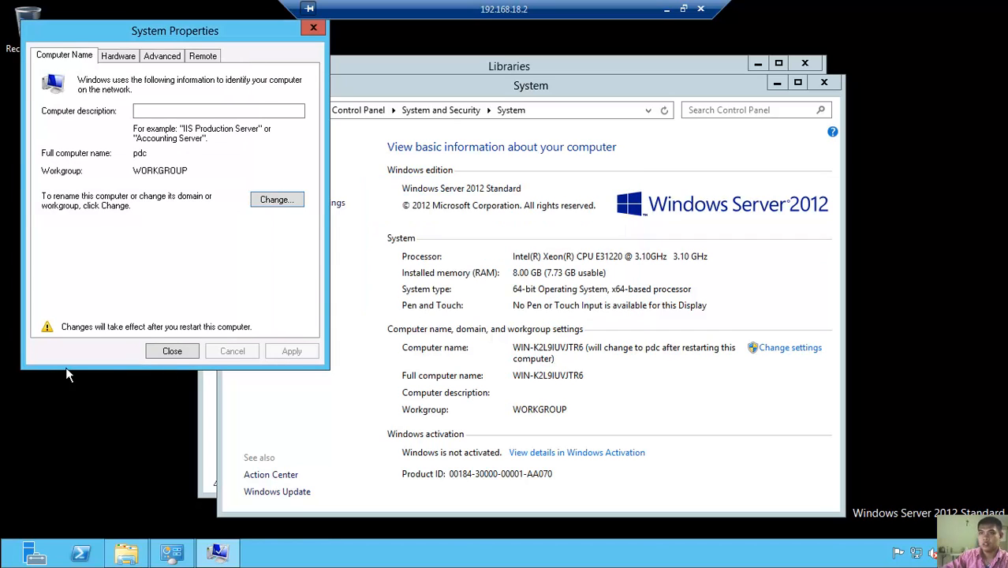
{"action": "left_click", "coordinate": [173, 350]}
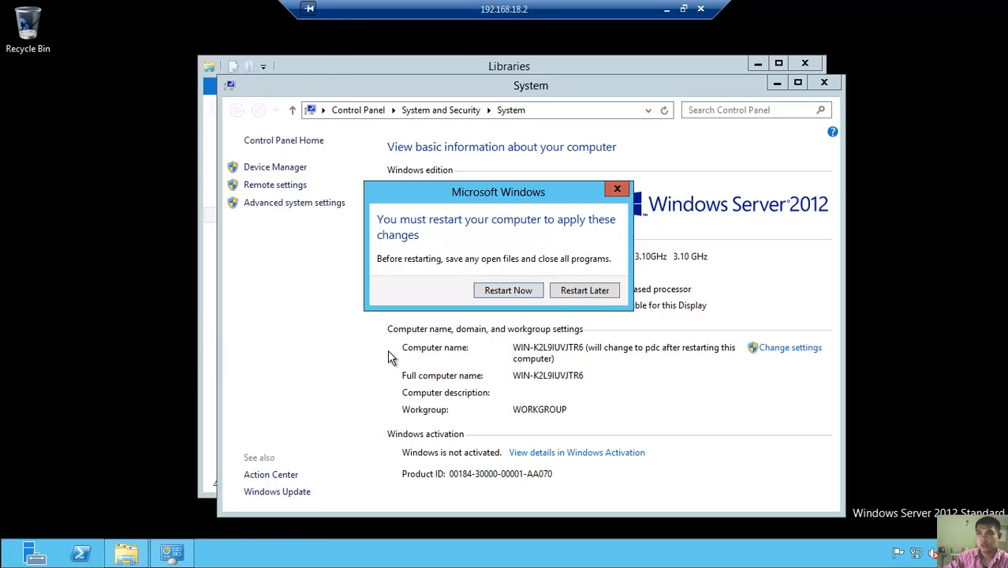
- Postpone the restart and open the network adapter list from Network and Sharing Center
{"action": "left_click", "coordinate": [583, 290]}
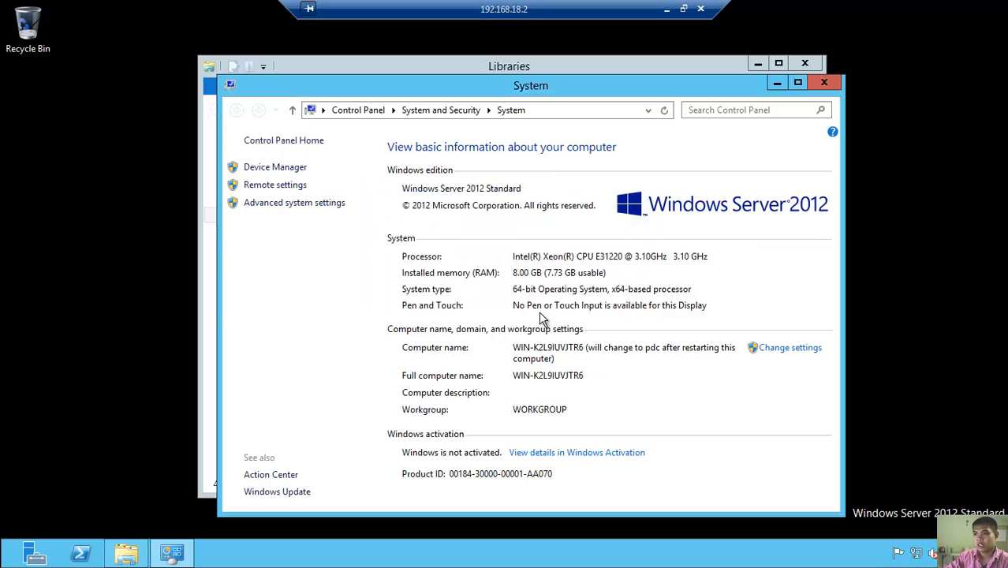
{"action": "left_click", "coordinate": [919, 555]}
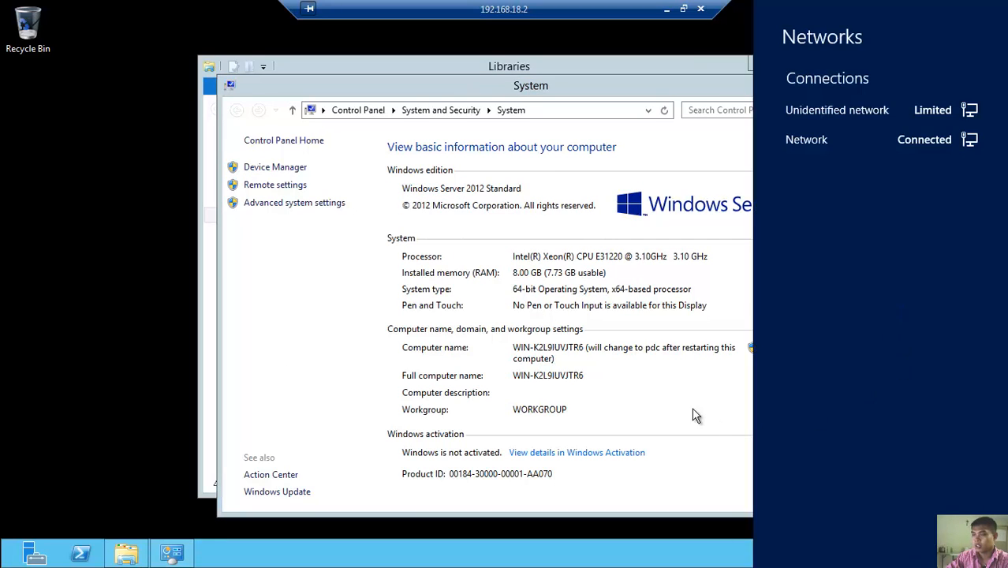
{"action": "left_click", "coordinate": [713, 447]}
{"action": "right_click", "coordinate": [915, 554]}
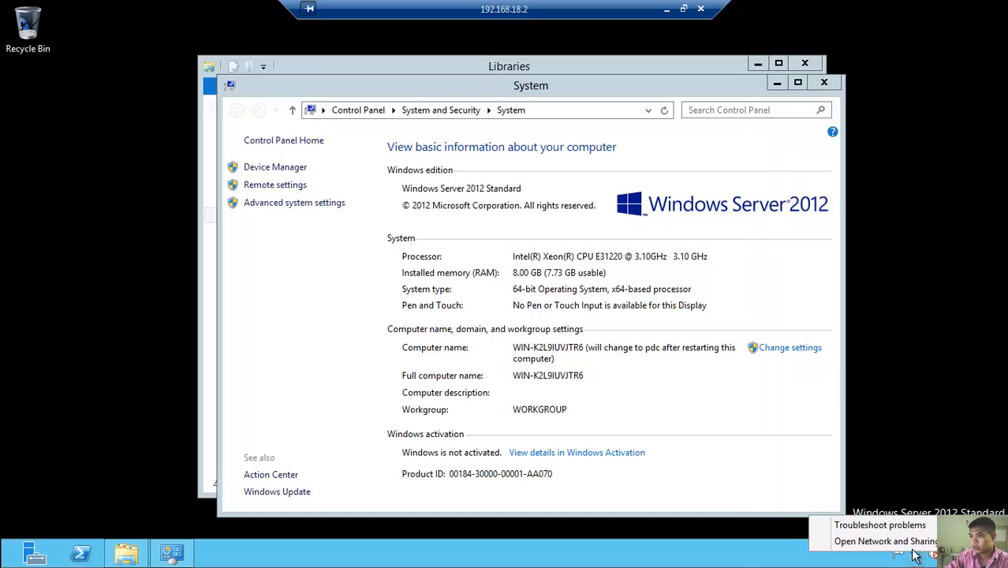
{"action": "left_click", "coordinate": [868, 543]}
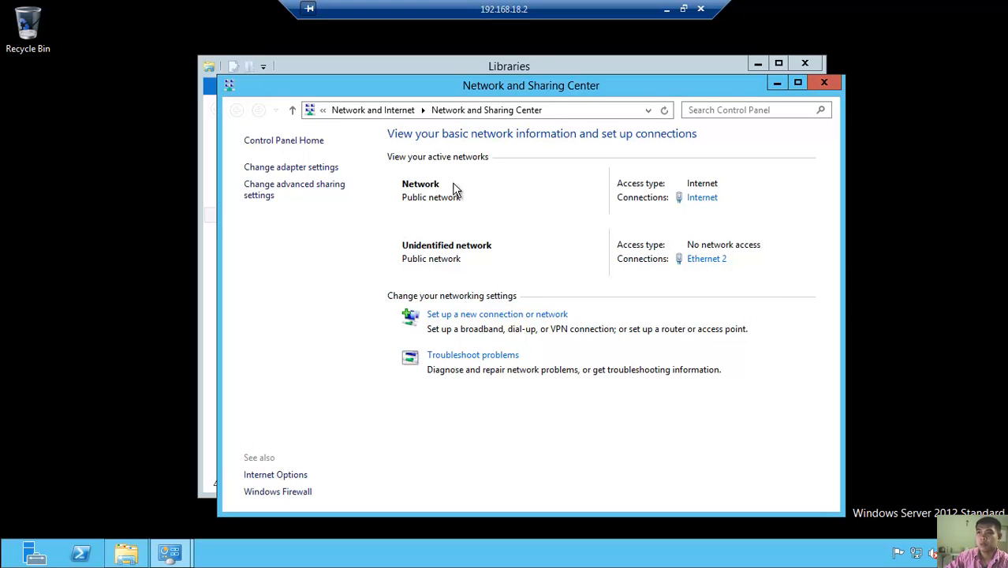
{"action": "left_click", "coordinate": [292, 167]}
- Review the Internet adapter's IPv4 settings (static 192.168.18.2) and close without changes
{"action": "left_click", "coordinate": [318, 171]}
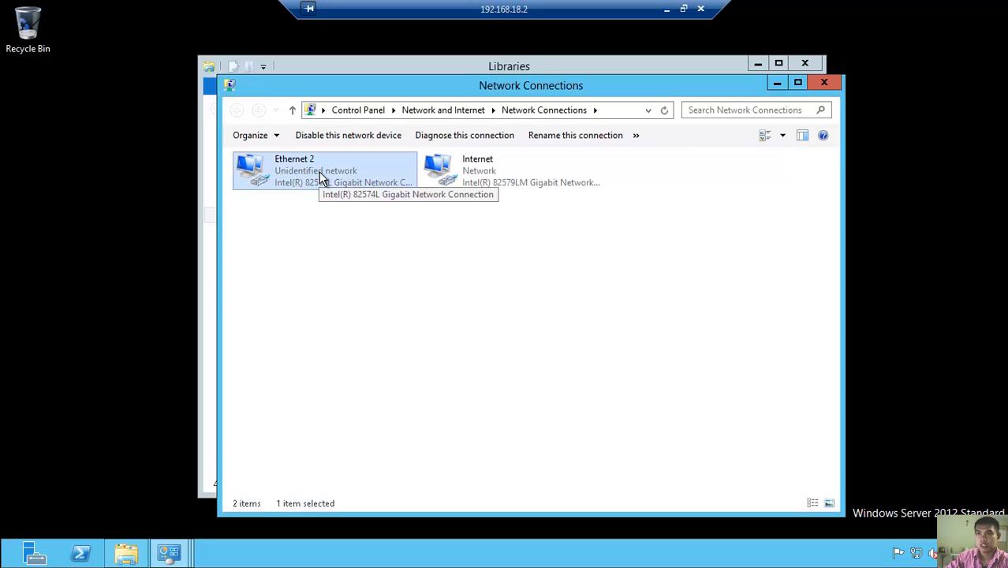
{"action": "right_click", "coordinate": [320, 179]}
{"action": "left_click", "coordinate": [465, 172]}
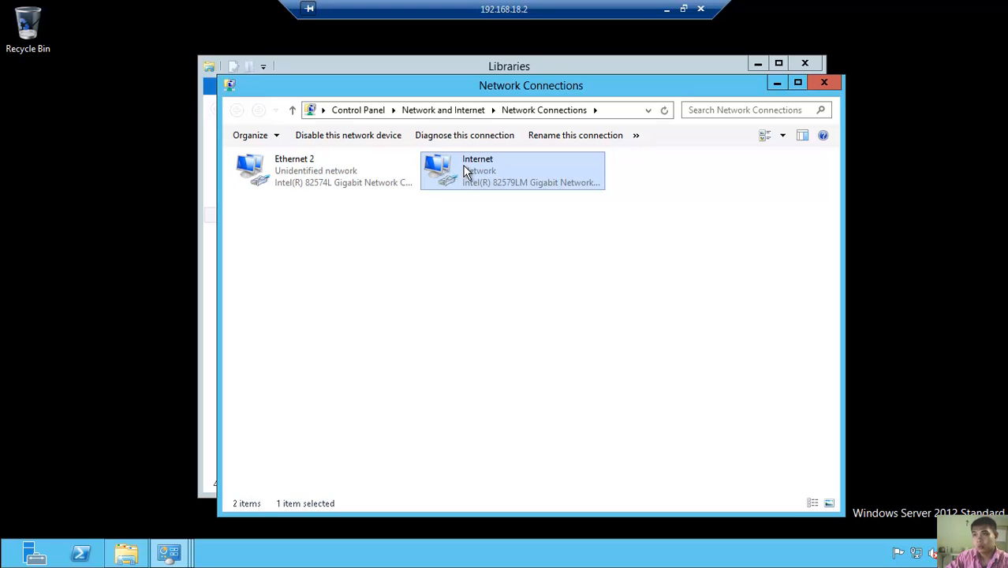
{"action": "right_click", "coordinate": [467, 169]}
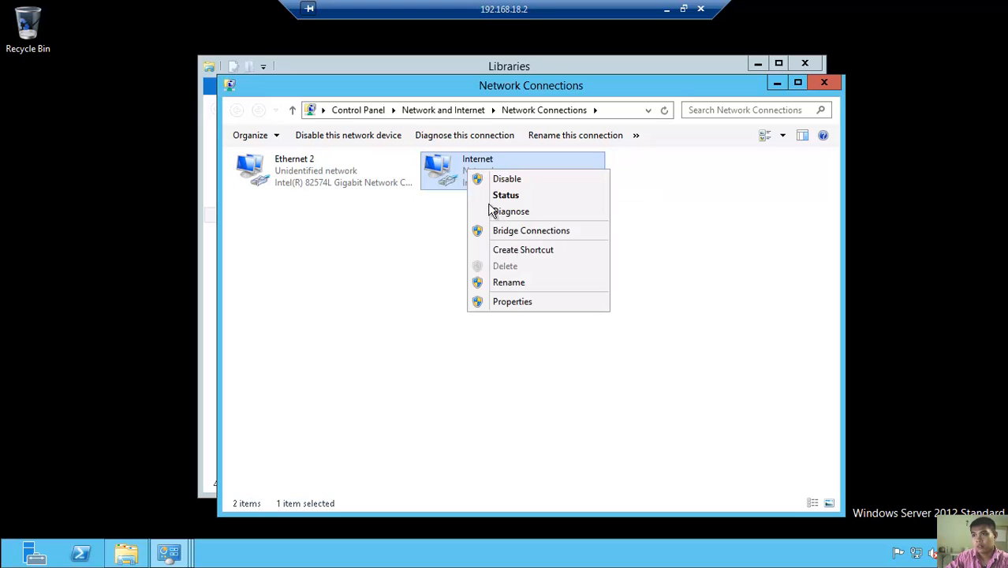
{"action": "left_click", "coordinate": [524, 301]}
{"action": "left_click", "coordinate": [420, 356]}
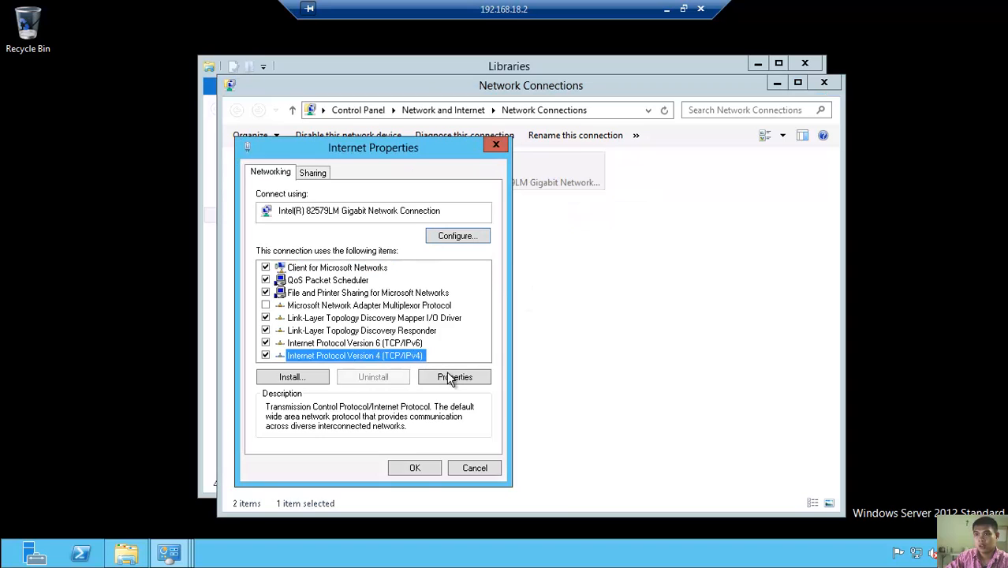
{"action": "left_click", "coordinate": [452, 378]}
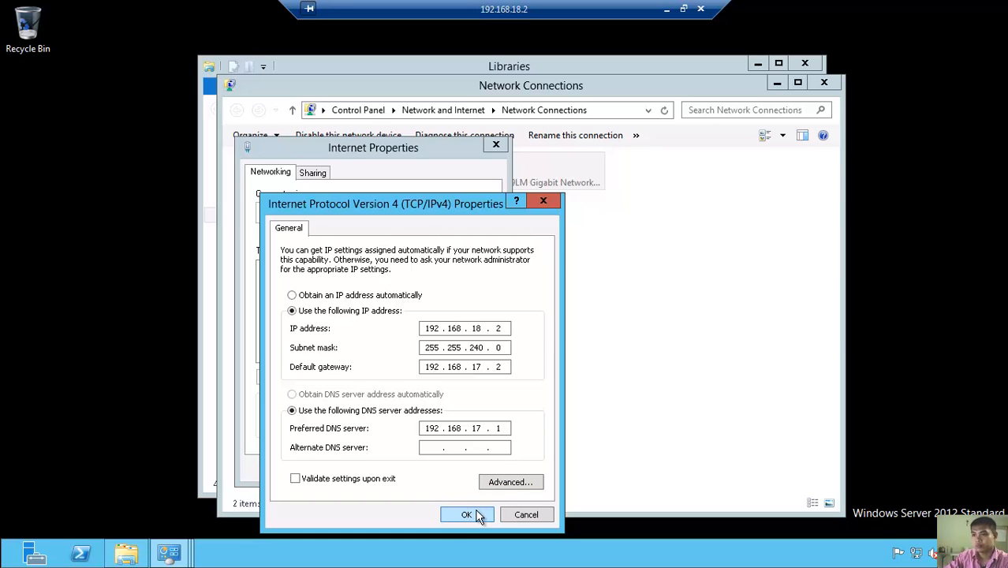
{"action": "left_click", "coordinate": [521, 515]}
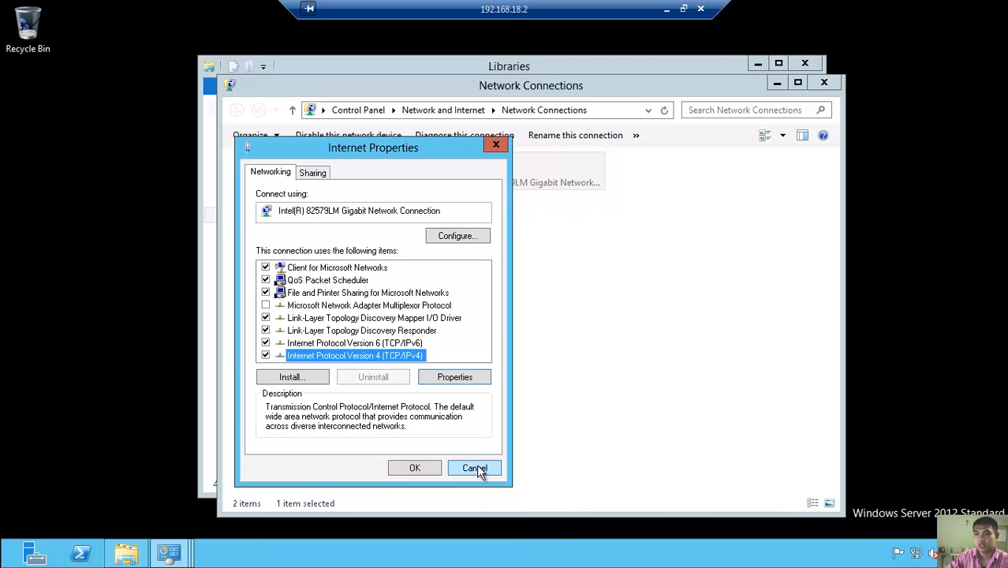
{"action": "left_click", "coordinate": [477, 468]}
- Accept Ethernet 2's static IPv4 address 192.168.26.1 and close its properties
{"action": "right_click", "coordinate": [331, 167]}
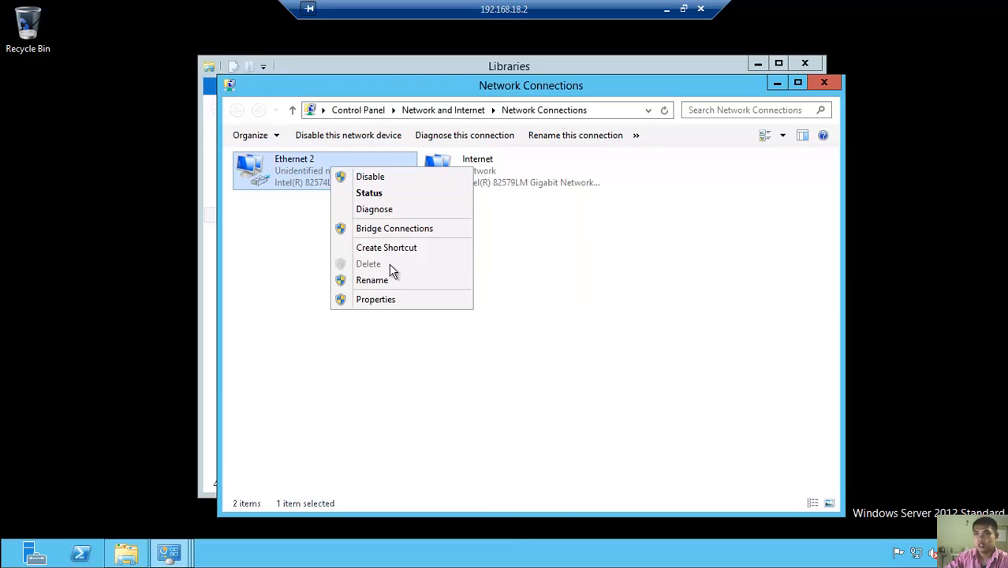
{"action": "left_click", "coordinate": [395, 299]}
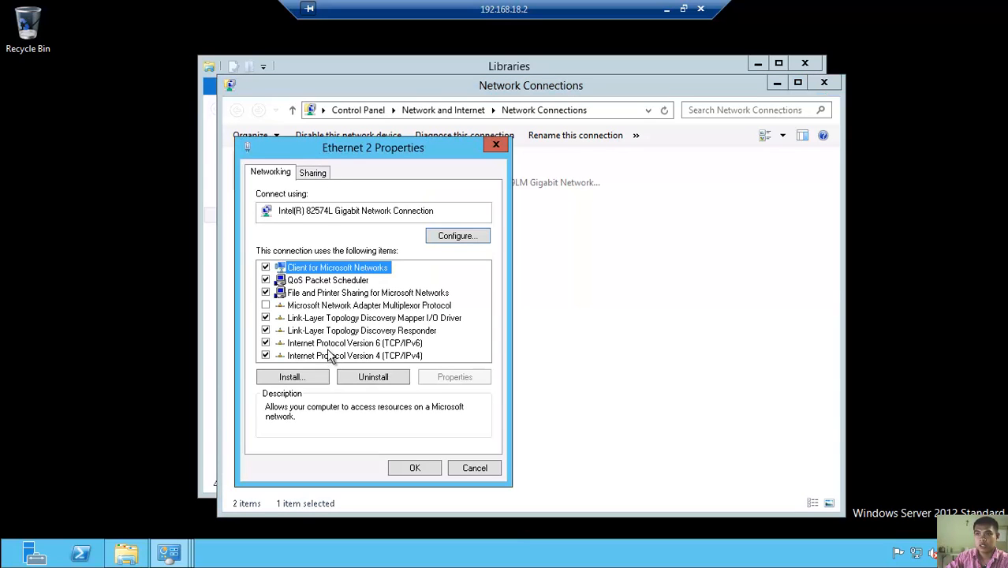
{"action": "left_click", "coordinate": [306, 357]}
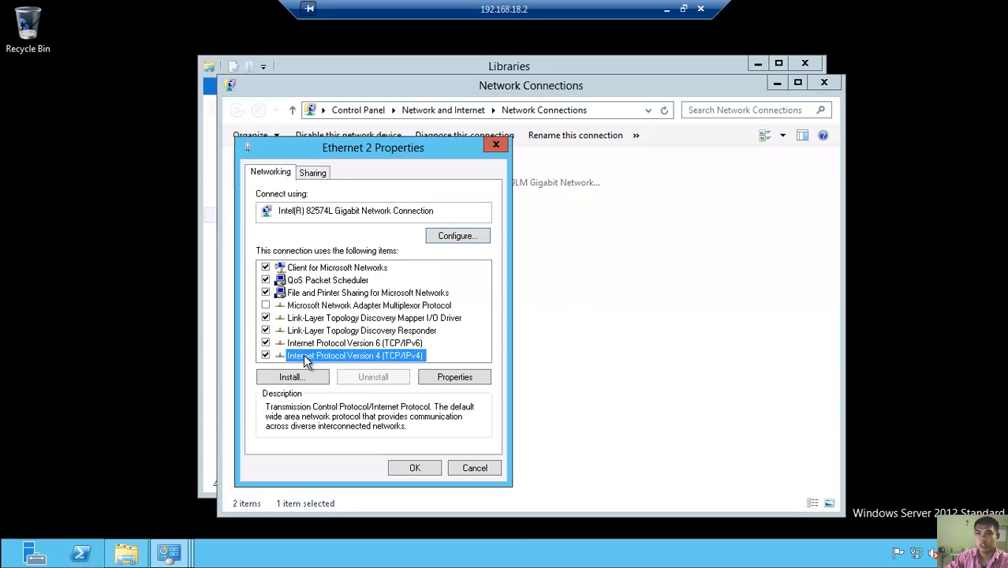
{"action": "left_click", "coordinate": [448, 379]}
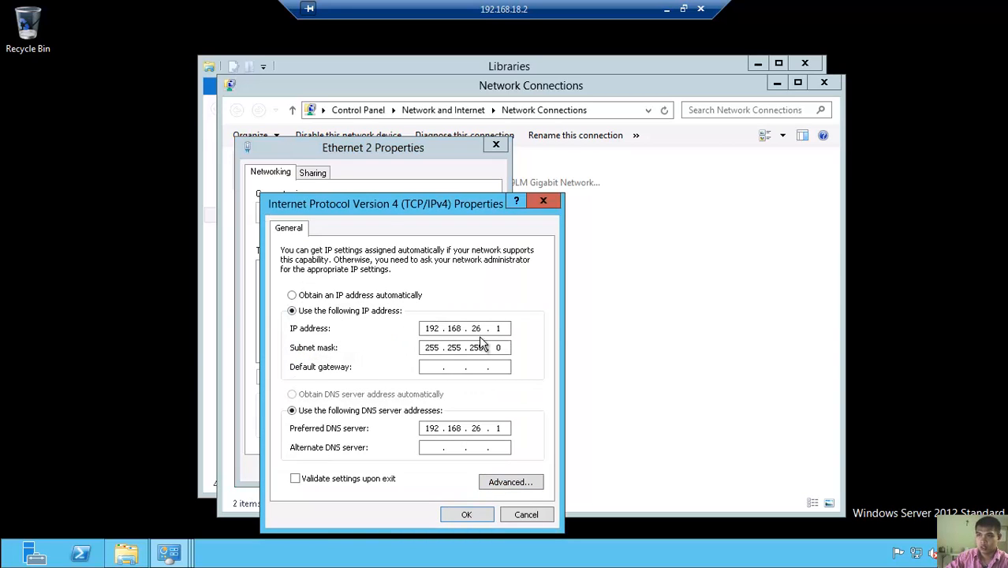
{"action": "left_click", "coordinate": [474, 516]}
{"action": "left_click", "coordinate": [414, 470]}
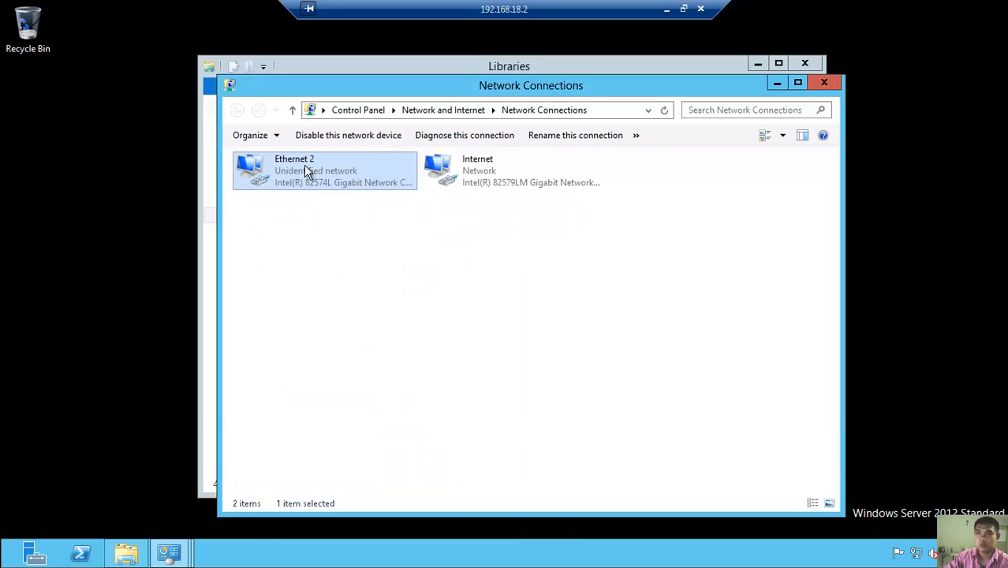
- Rename the Ethernet 2 adapter to LAN and the Internet adapter to WAN
{"action": "right_click", "coordinate": [306, 165]}
{"action": "left_click", "coordinate": [374, 278]}
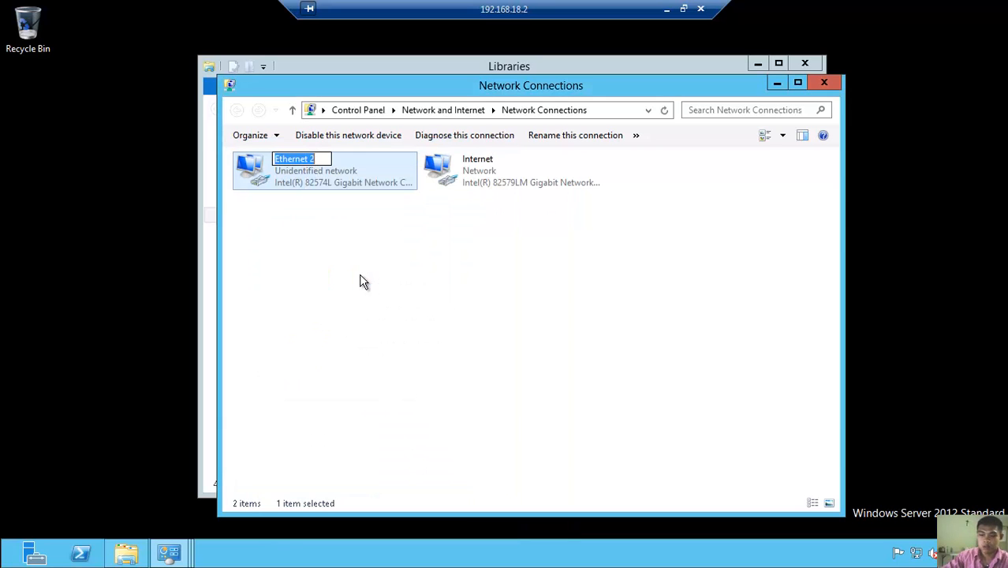
{"action": "type", "text": "LAN"}
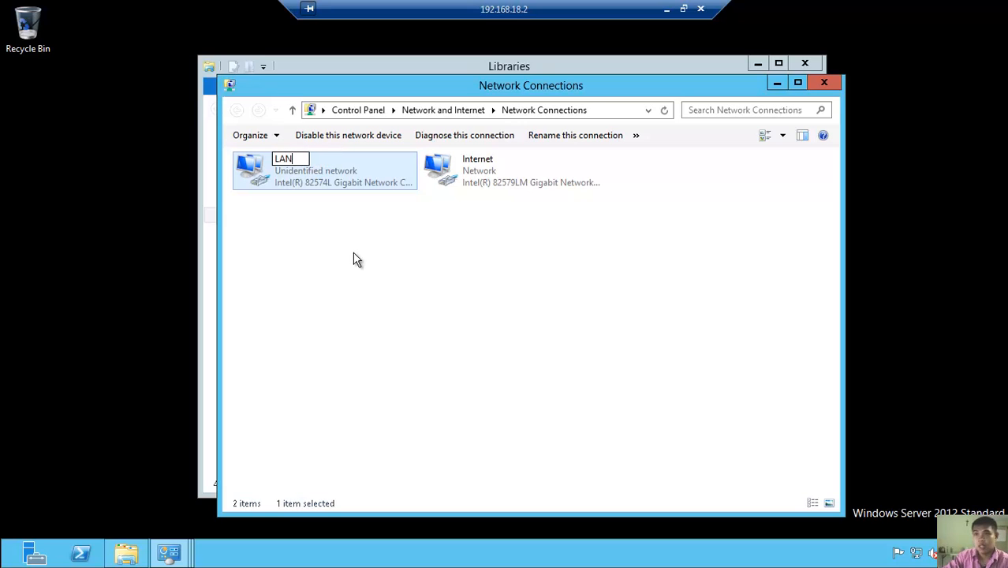
{"action": "left_click", "coordinate": [353, 259]}
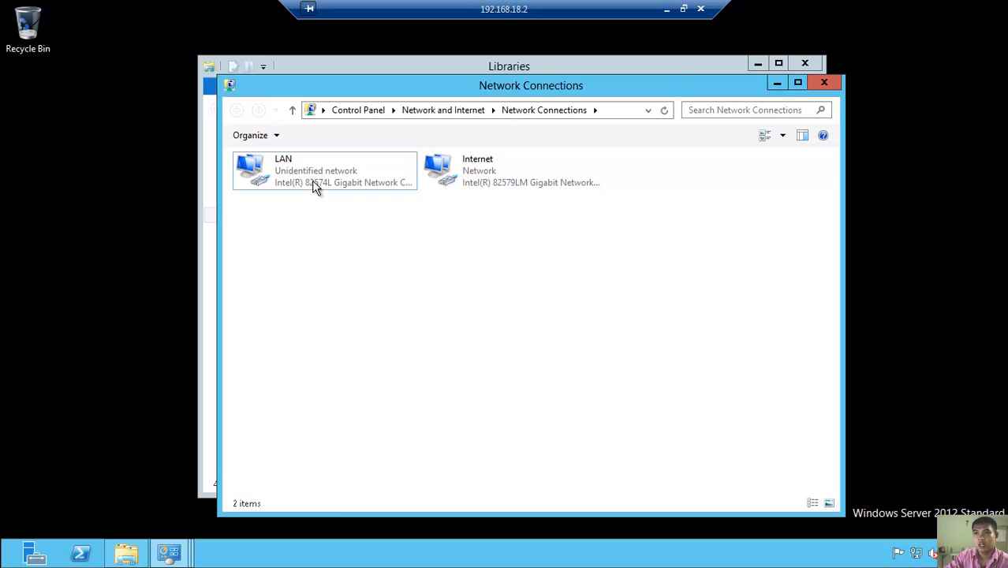
{"action": "left_click", "coordinate": [487, 177]}
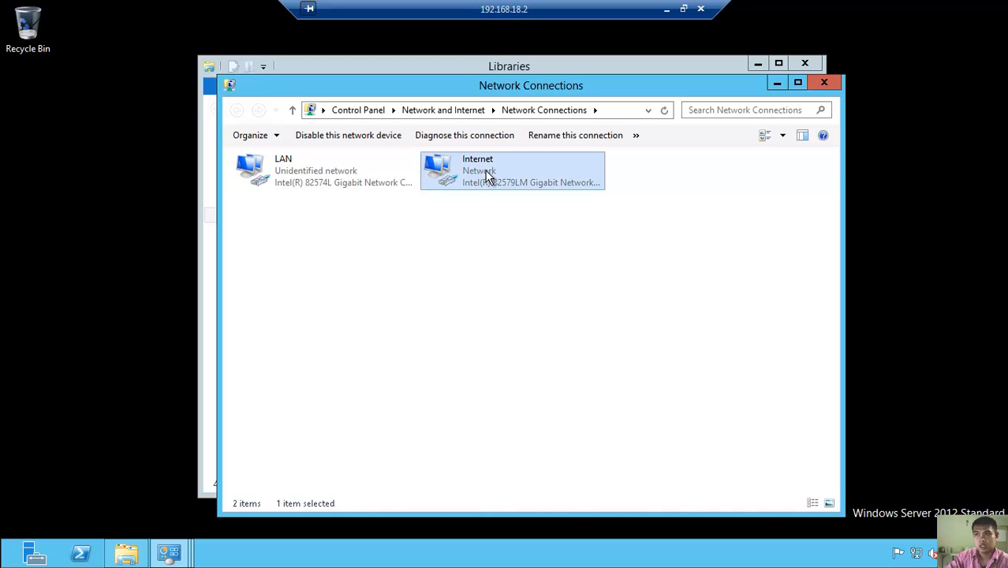
{"action": "right_click", "coordinate": [484, 171]}
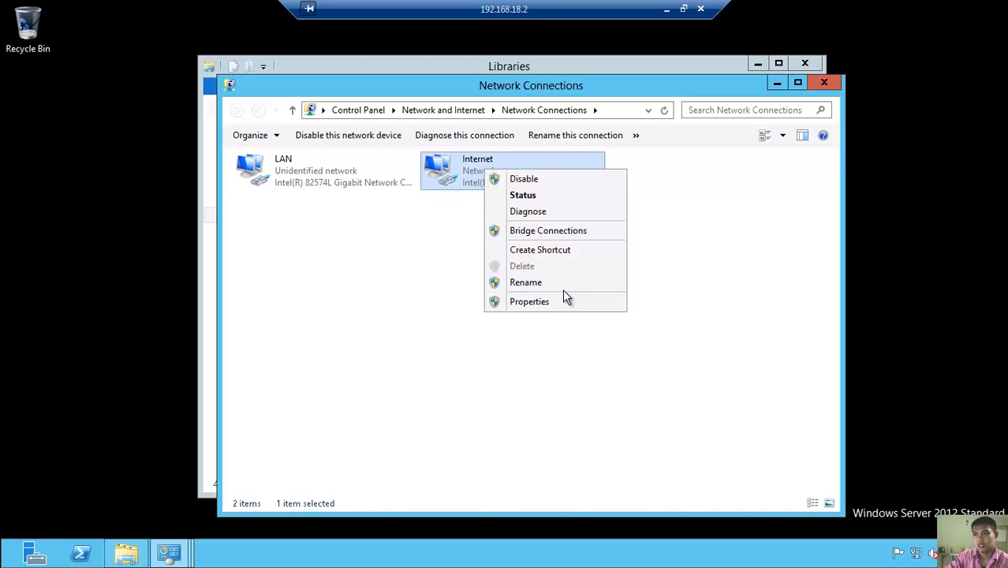
{"action": "left_click", "coordinate": [566, 288]}
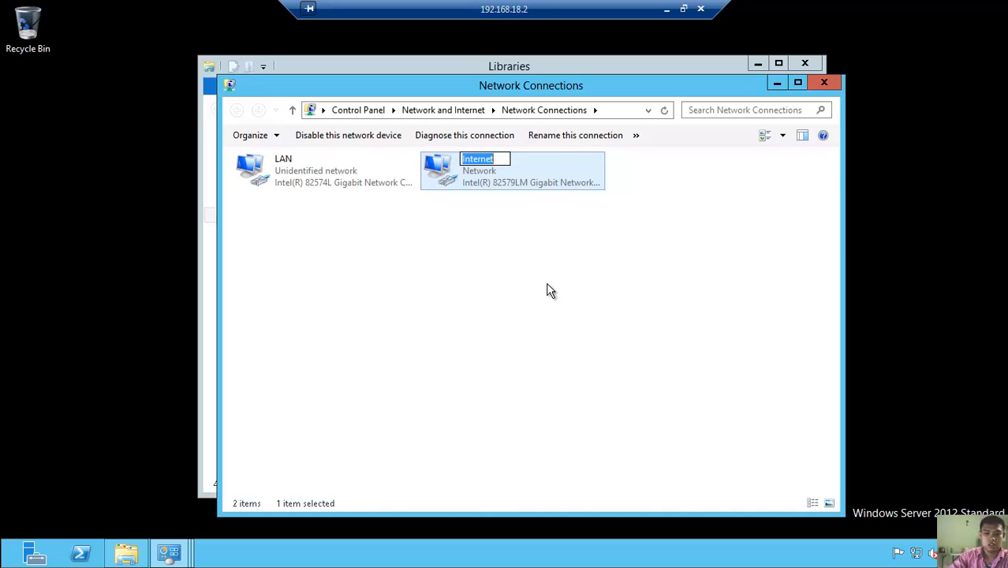
{"action": "type", "text": "WAN"}
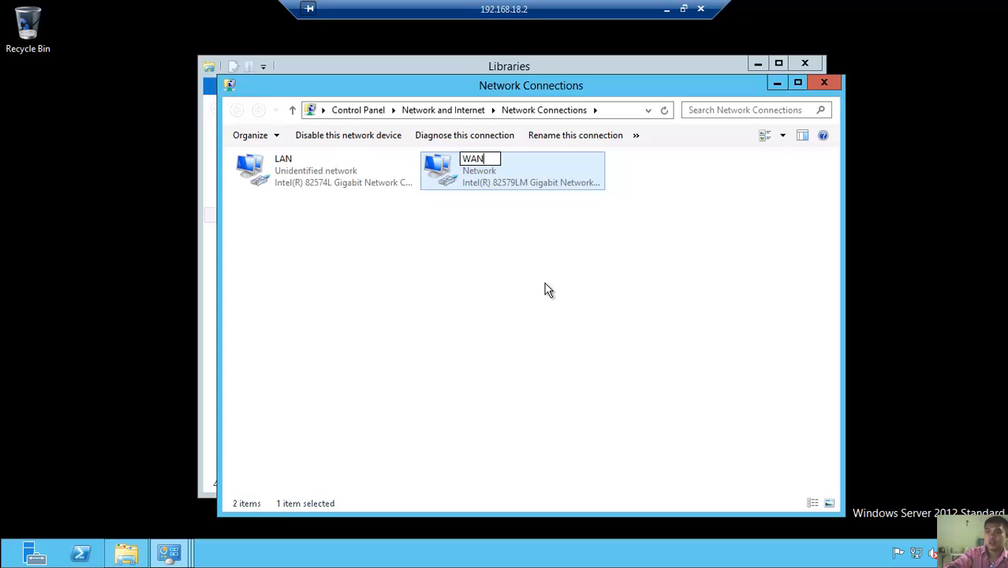
{"action": "key", "text": "Return"}
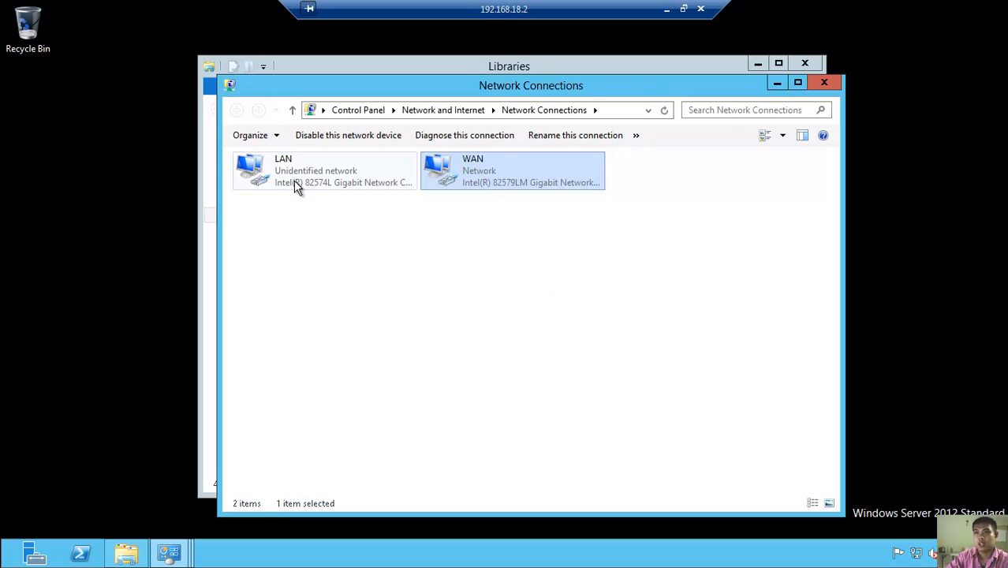
- Close the Network Connections, Network and Sharing Center, System and Libraries windows
{"action": "left_click", "coordinate": [822, 82]}
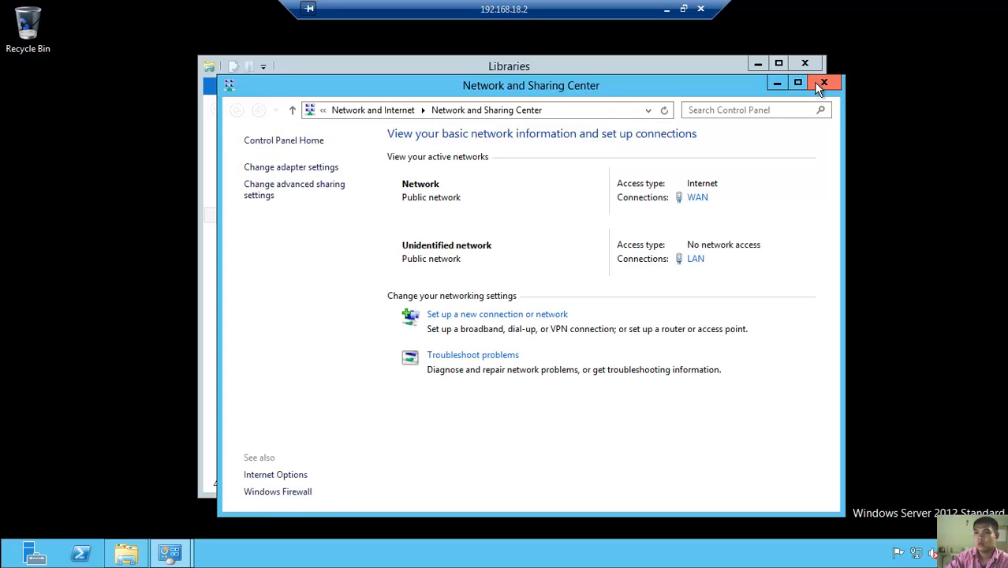
{"action": "left_click", "coordinate": [824, 83]}
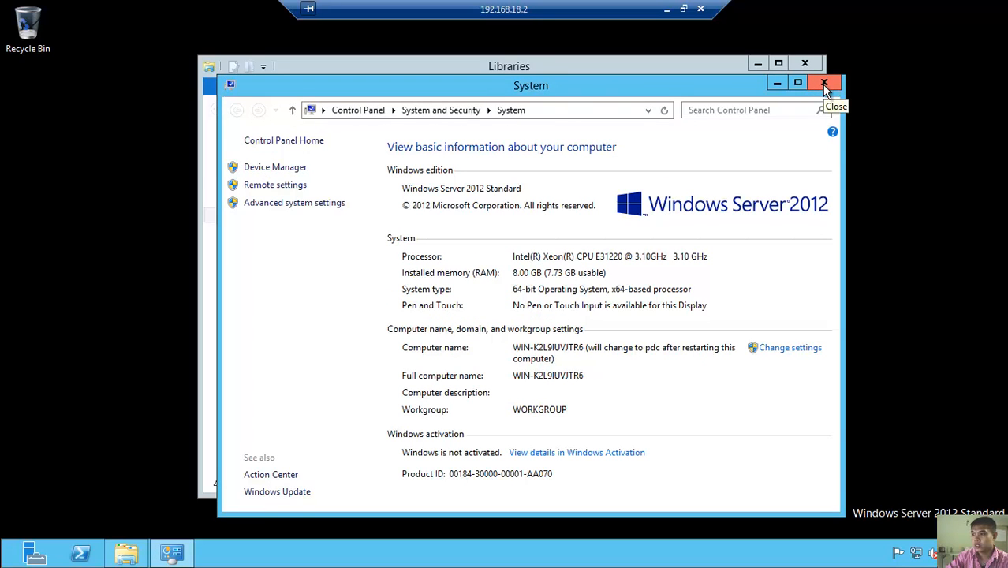
{"action": "left_click", "coordinate": [823, 84]}
{"action": "left_click", "coordinate": [806, 63]}
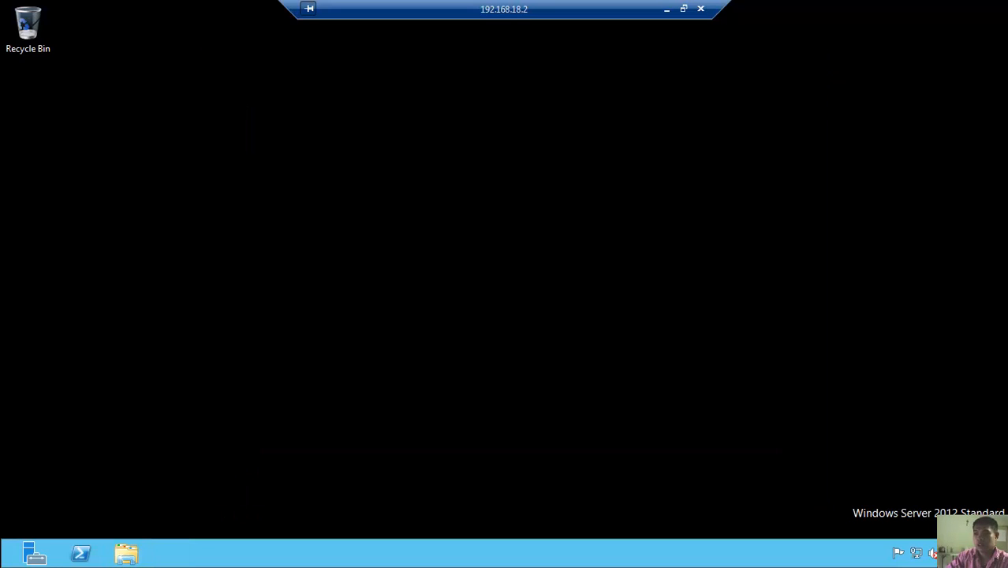
- Restart the server with reason 'Operating System: Reconfiguration (Planned)'
{"action": "mouse_move", "coordinate": [1007, 566]}
{"action": "left_click", "coordinate": [998, 364]}
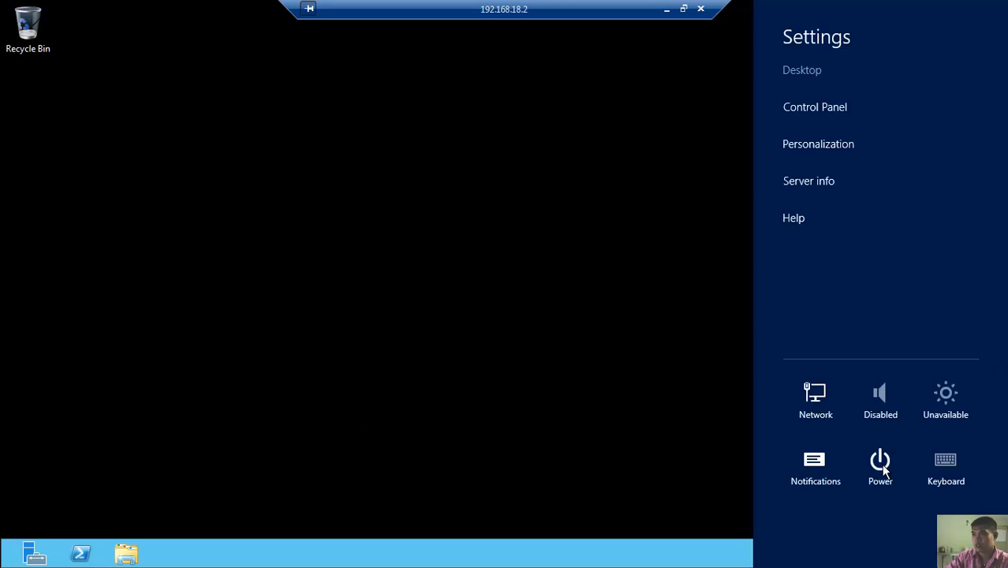
{"action": "left_click", "coordinate": [880, 464]}
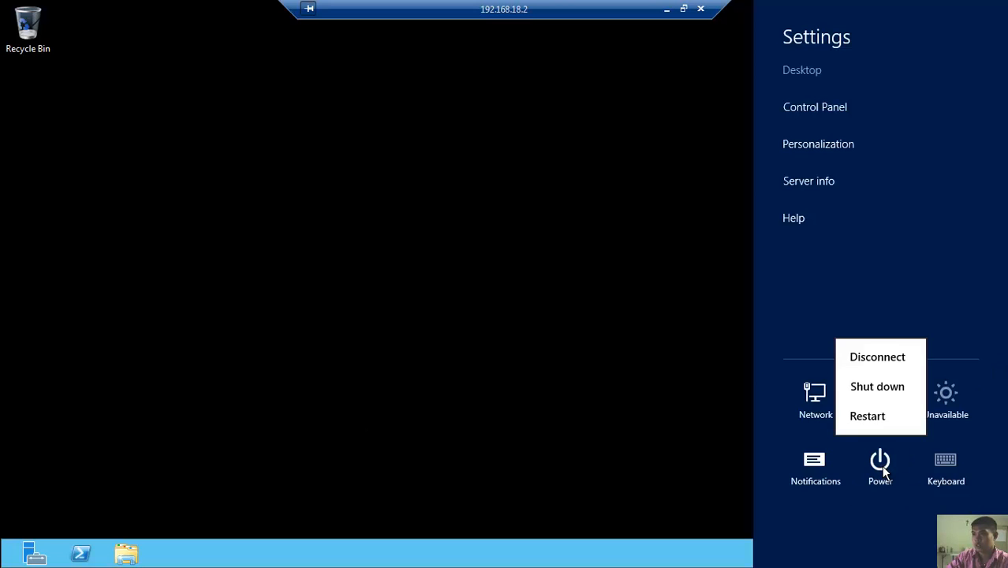
{"action": "left_click", "coordinate": [895, 418]}
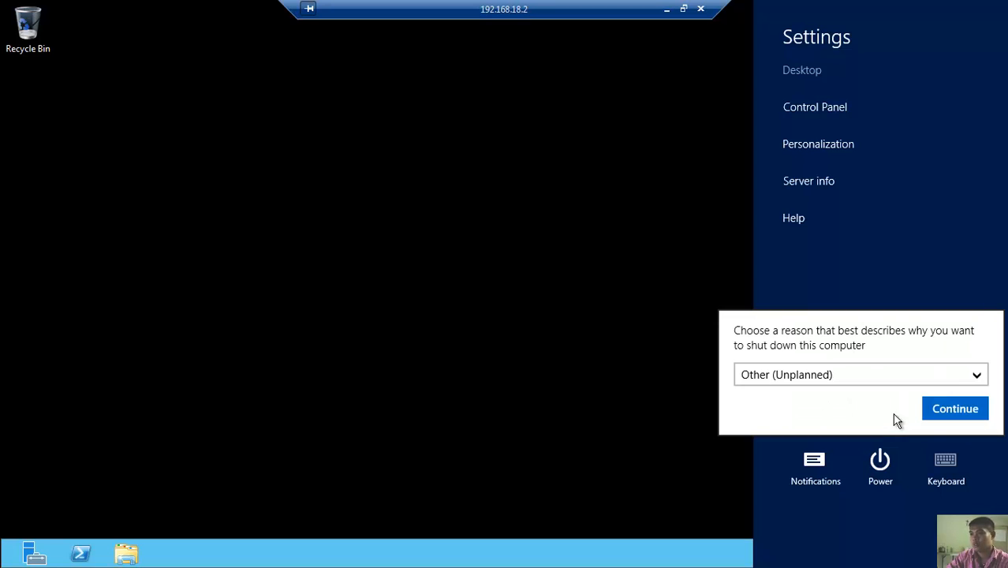
{"action": "left_click", "coordinate": [969, 381]}
{"action": "scroll", "coordinate": [945, 474], "scroll_direction": "down", "scroll_amount": 3}
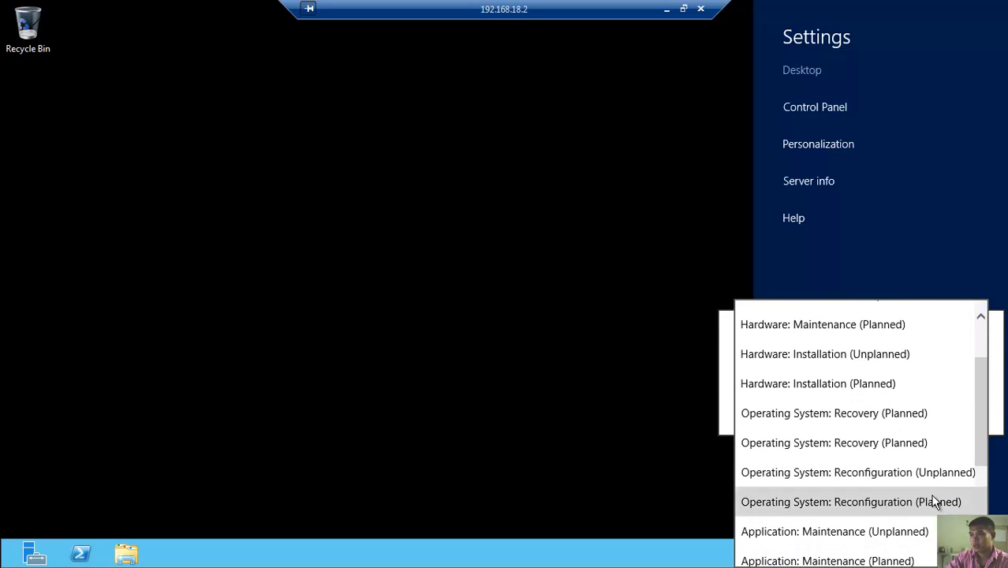
{"action": "left_click", "coordinate": [937, 502]}
{"action": "left_click", "coordinate": [950, 416]}
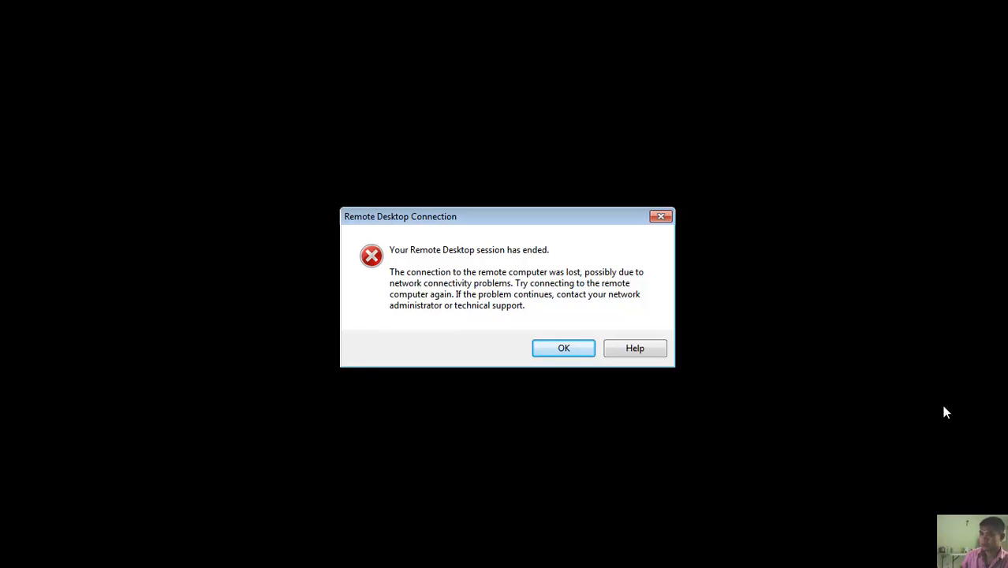
- Dismiss the session-ended message, minimize Remote Desktop Connection and pause the recording
{"action": "left_click", "coordinate": [563, 348]}
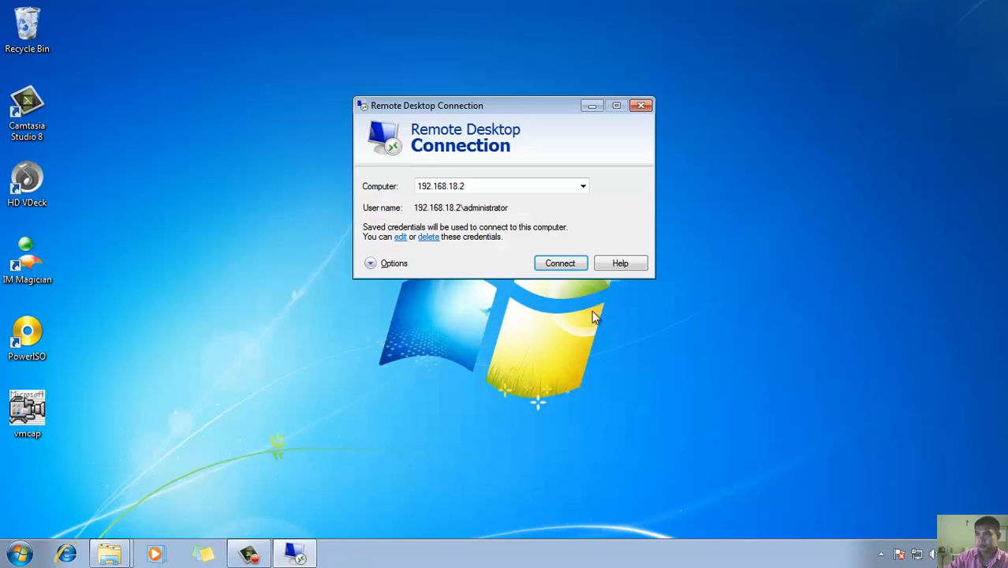
{"action": "left_click", "coordinate": [592, 105]}
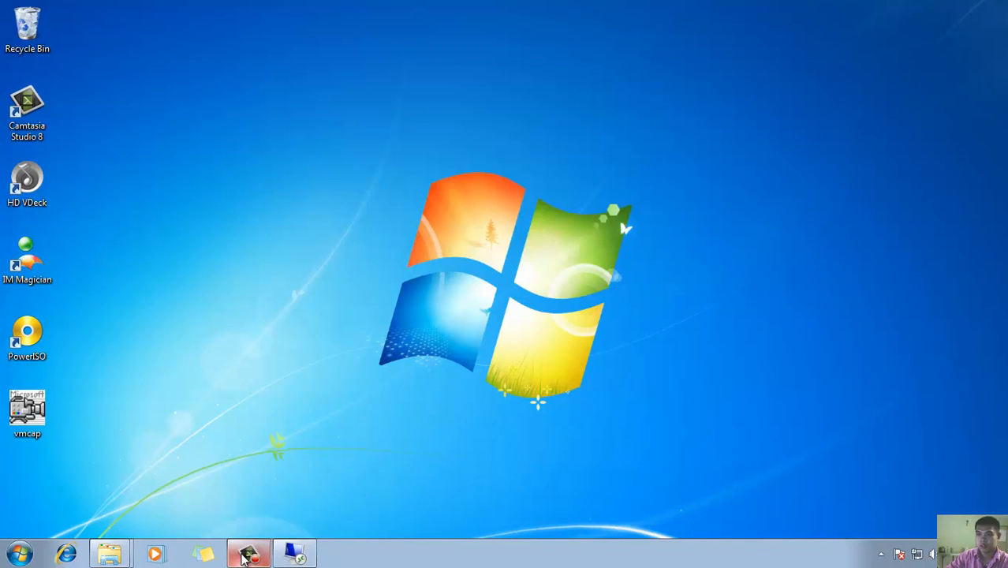
{"action": "left_click", "coordinate": [936, 489]}
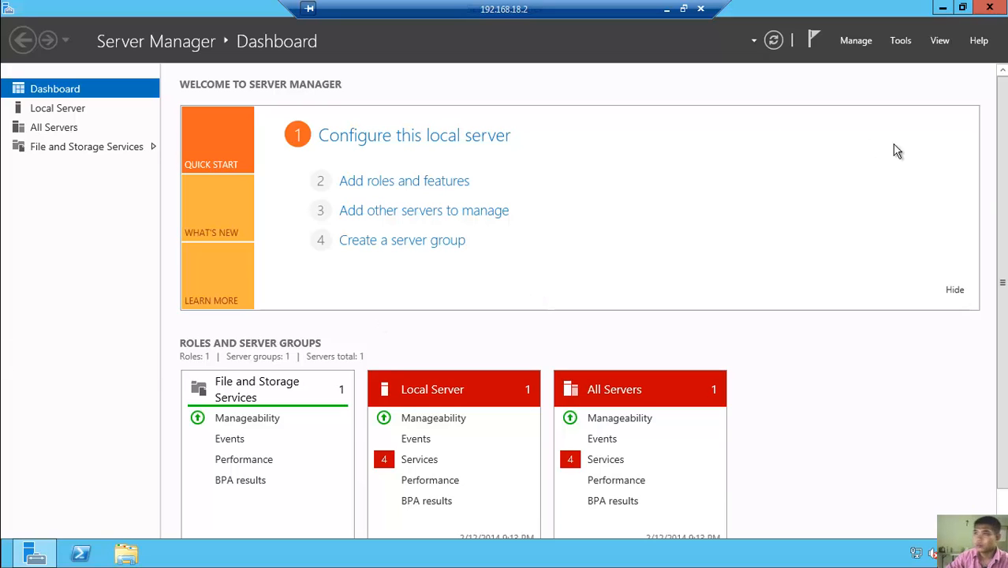
{"action": "scroll", "coordinate": [972, 285], "scroll_direction": "down", "scroll_amount": 1}
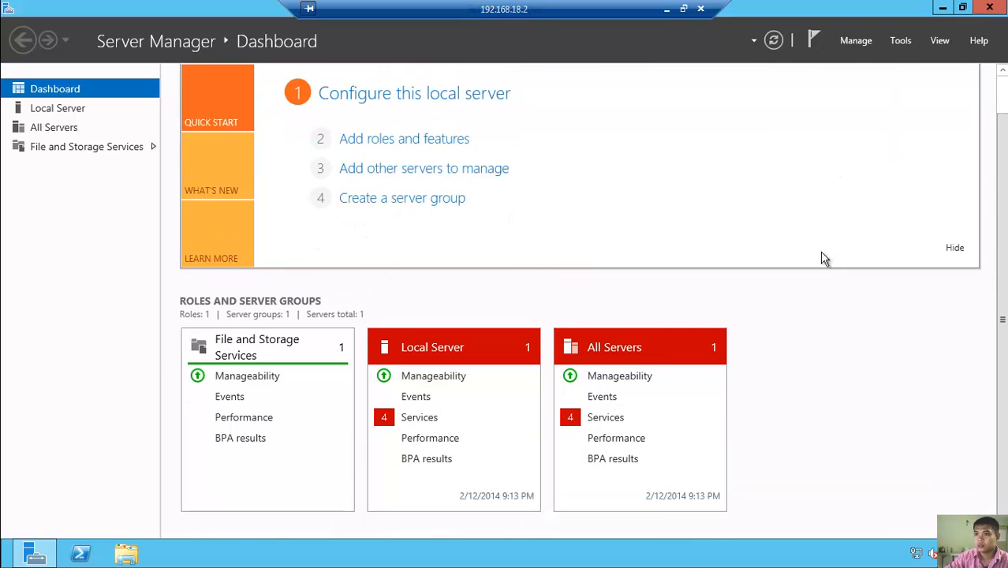
{"action": "left_click", "coordinate": [775, 46]}
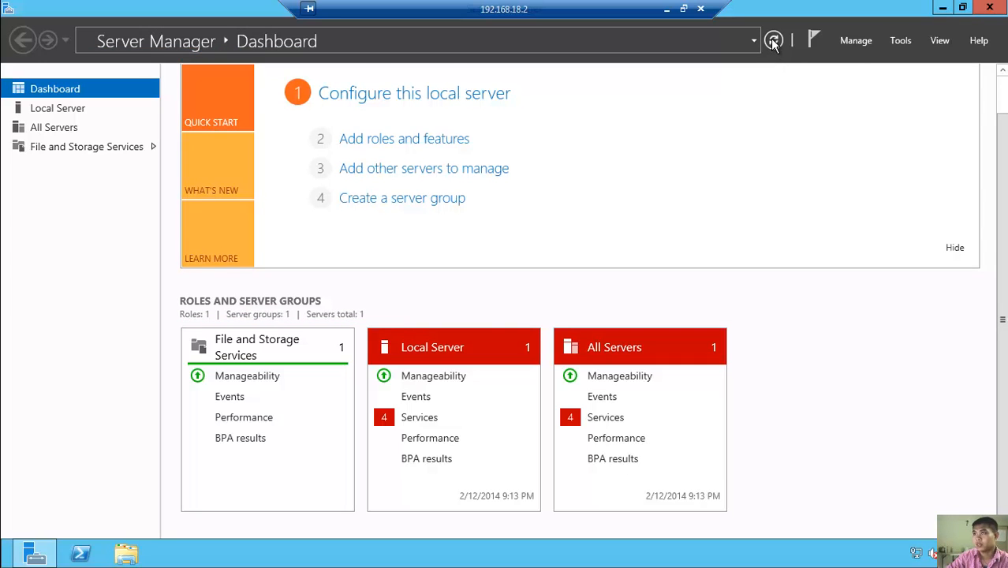
{"action": "left_click", "coordinate": [773, 41]}
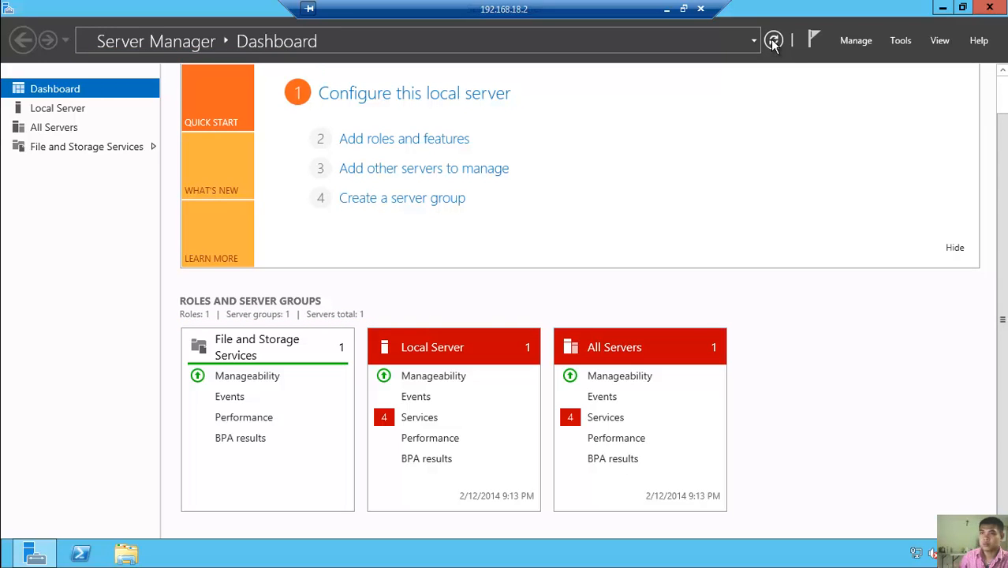
{"action": "left_click", "coordinate": [773, 41]}
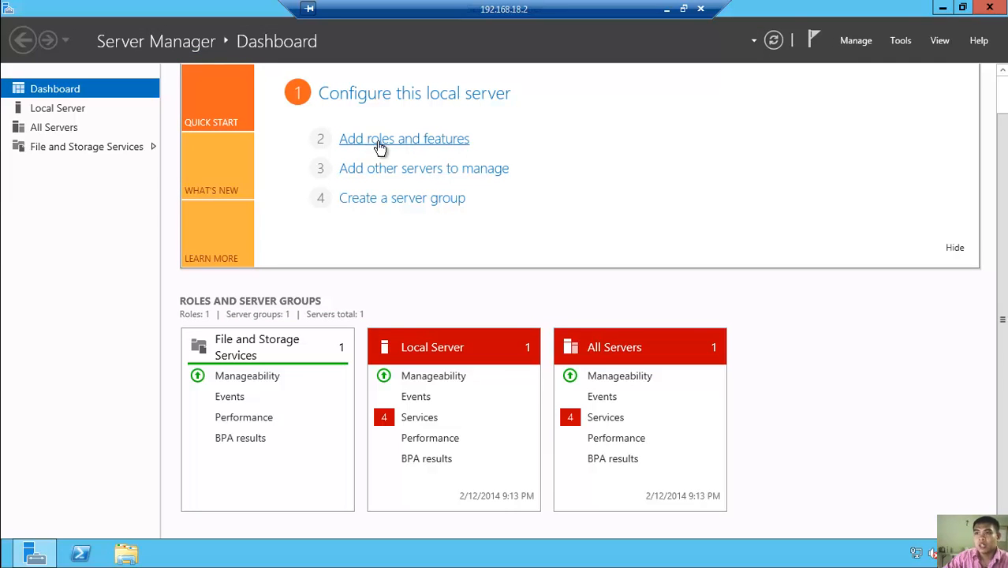
{"action": "left_click", "coordinate": [865, 44]}
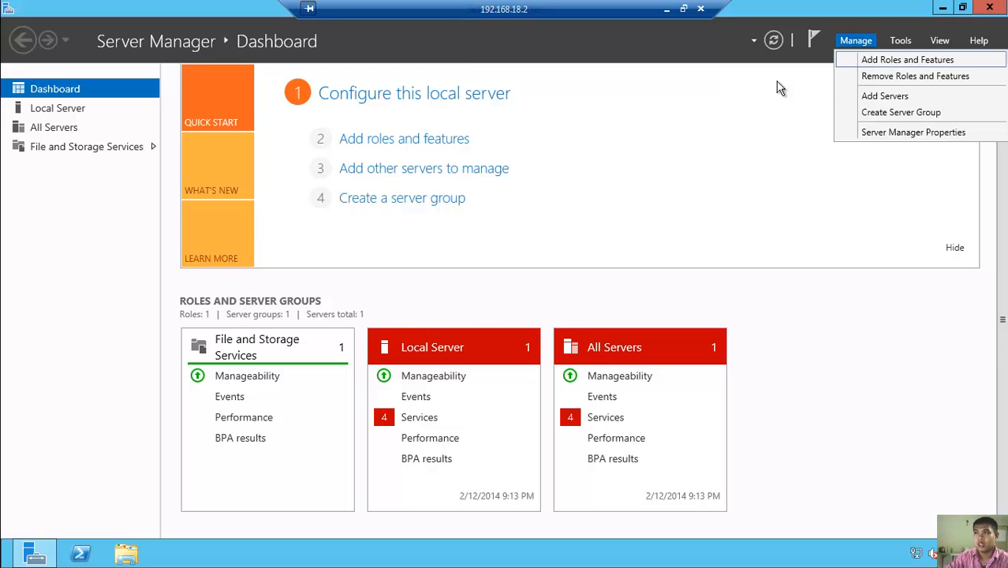
{"action": "left_click", "coordinate": [641, 123]}
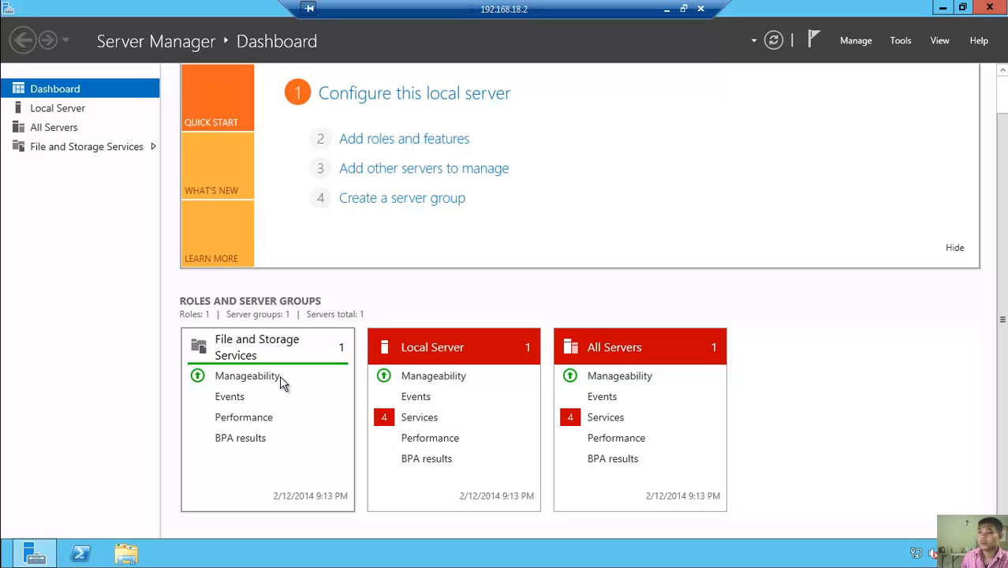
{"action": "left_click", "coordinate": [773, 41]}
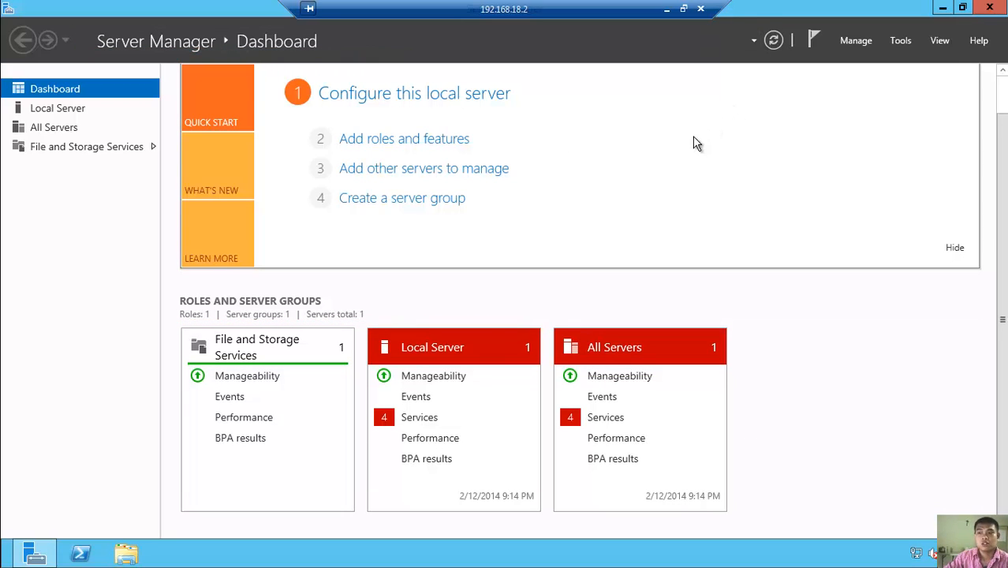
{"action": "left_click", "coordinate": [901, 43]}
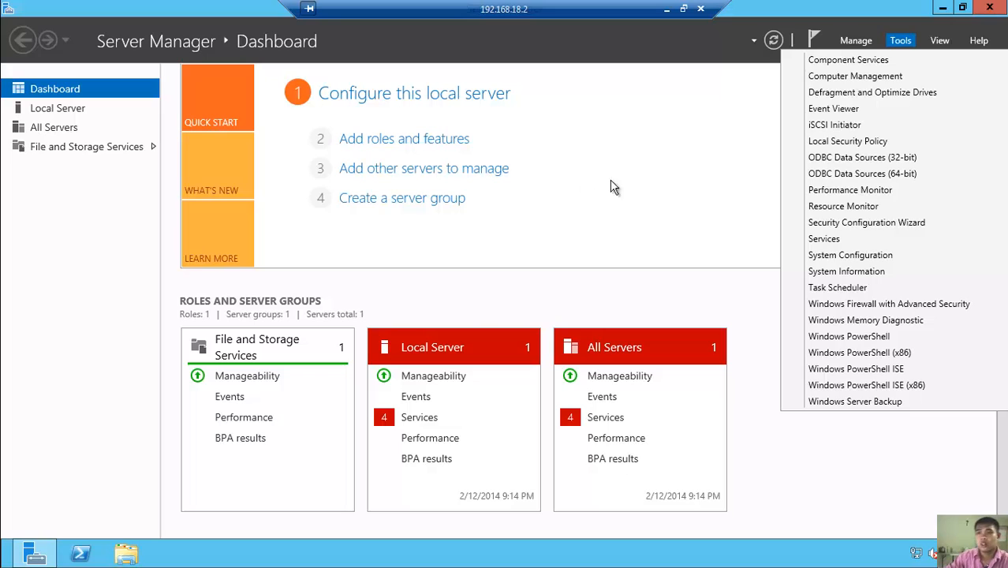
{"action": "left_click", "coordinate": [620, 180]}
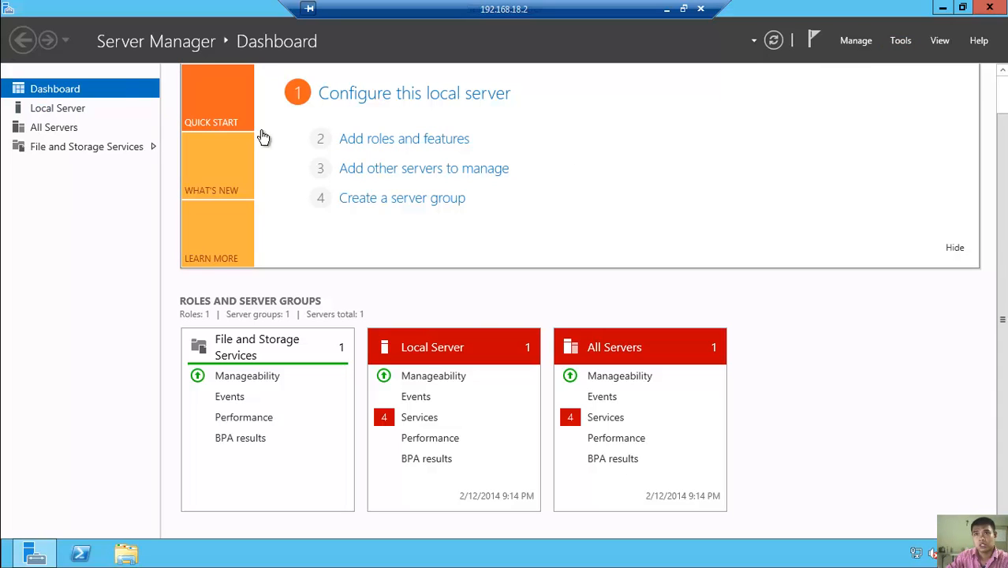
{"action": "left_click", "coordinate": [57, 110]}
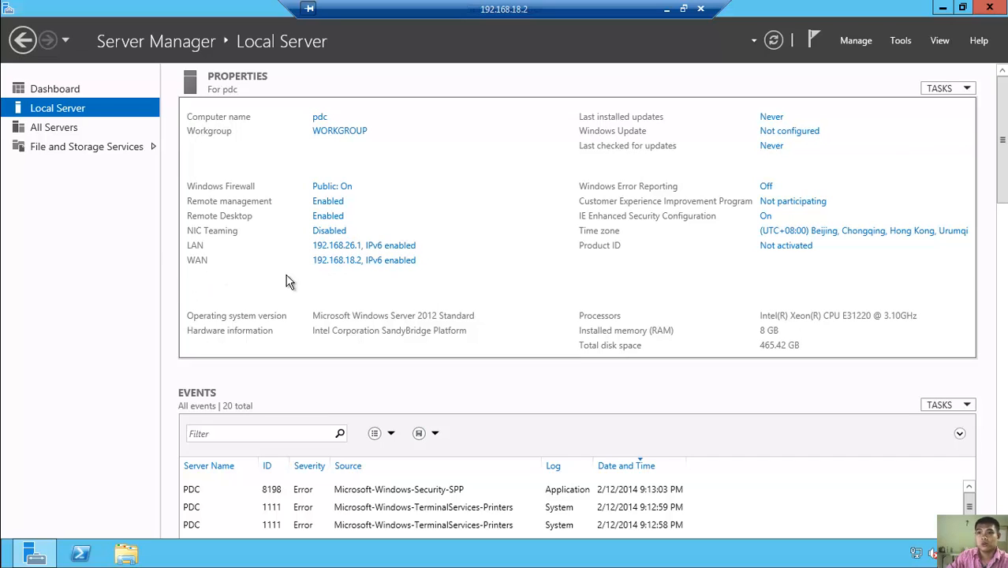
{"action": "left_click", "coordinate": [80, 93]}
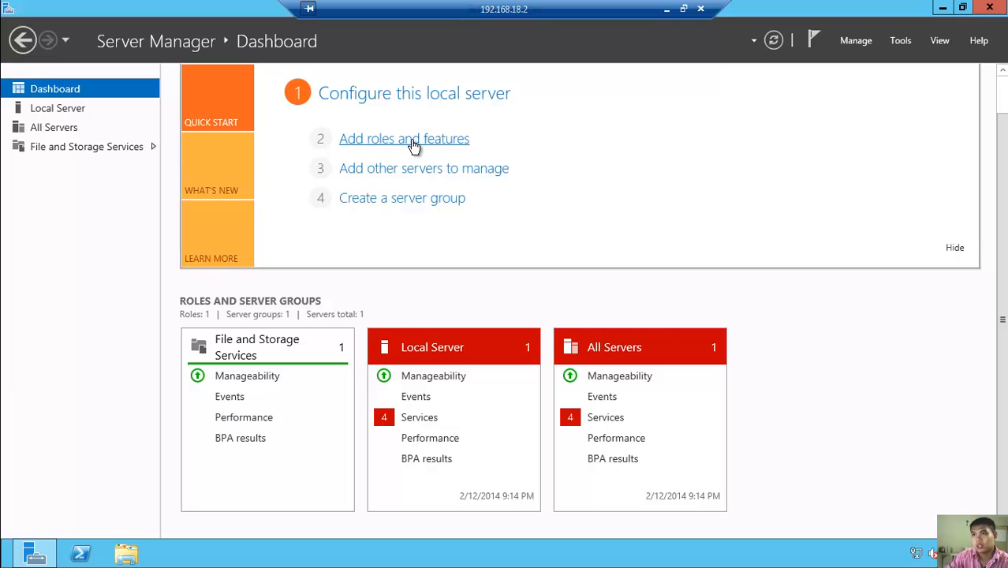
- Launch Add Roles and Features, keeping role-based installation and pdc as destination server
{"action": "left_click", "coordinate": [414, 144]}
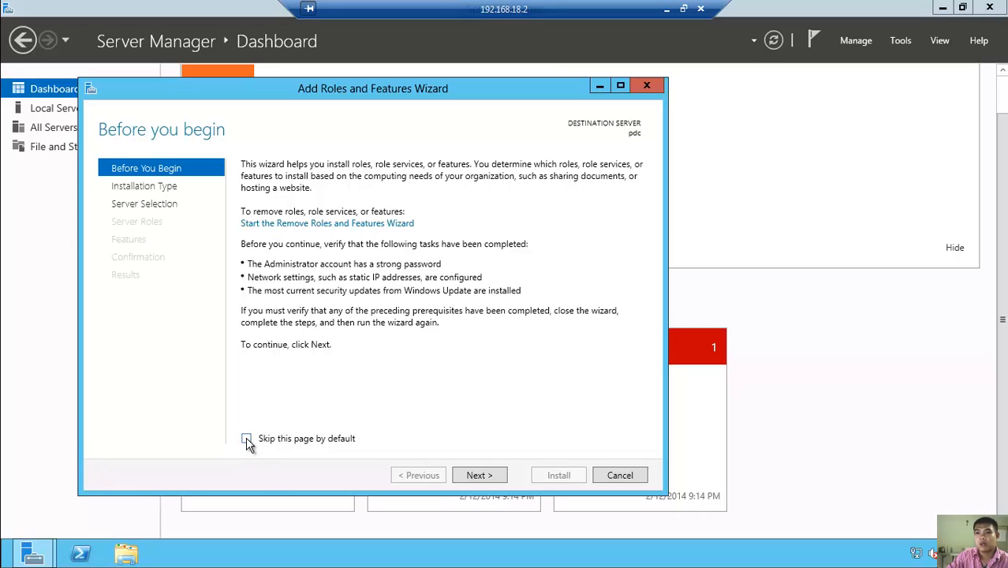
{"action": "left_click", "coordinate": [477, 476]}
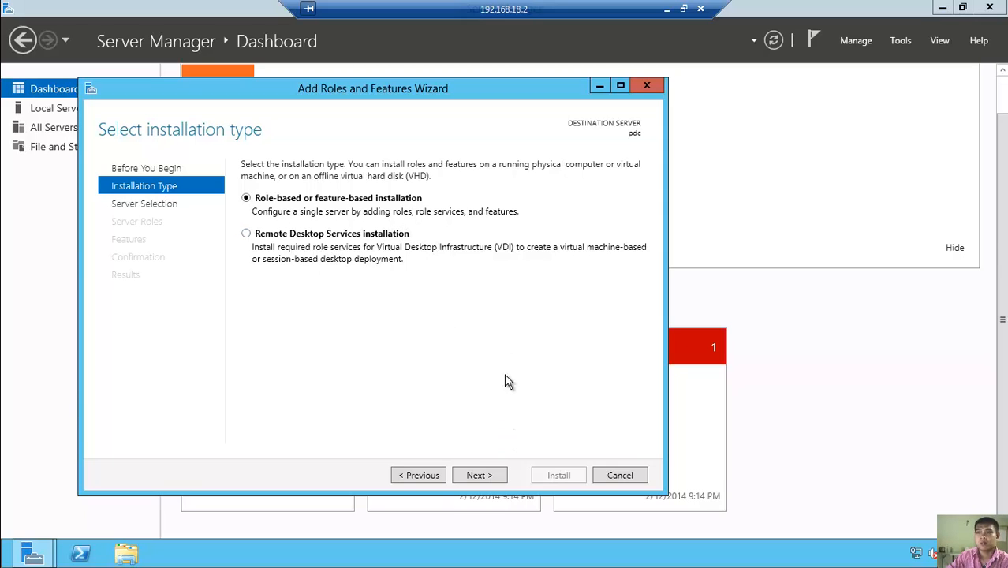
{"action": "left_click", "coordinate": [483, 476]}
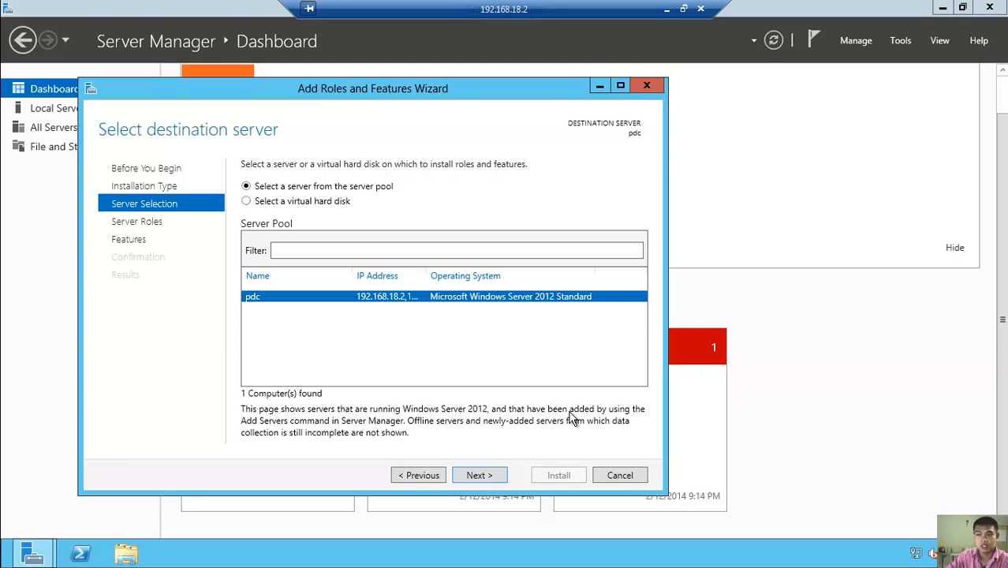
{"action": "left_click", "coordinate": [493, 475]}
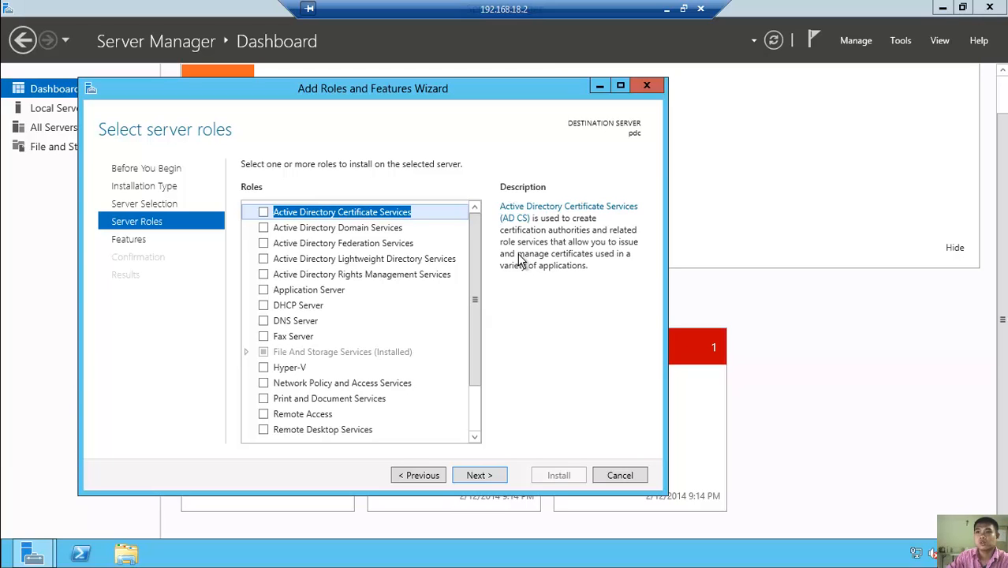
- Tick Active Directory Domain Services and add its required management features
{"action": "left_click_drag", "start_coordinate": [477, 288], "coordinate": [486, 257]}
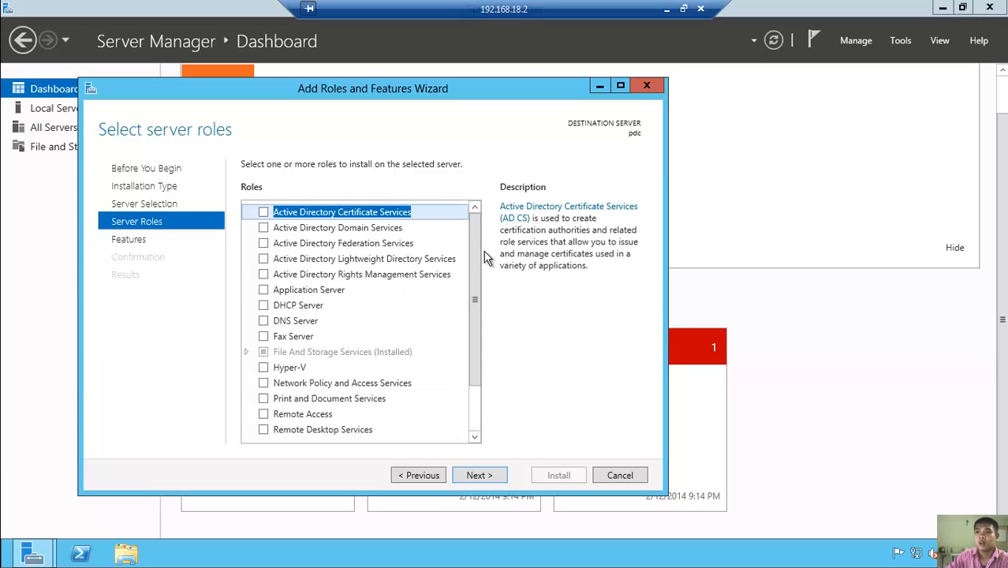
{"action": "left_click", "coordinate": [264, 228]}
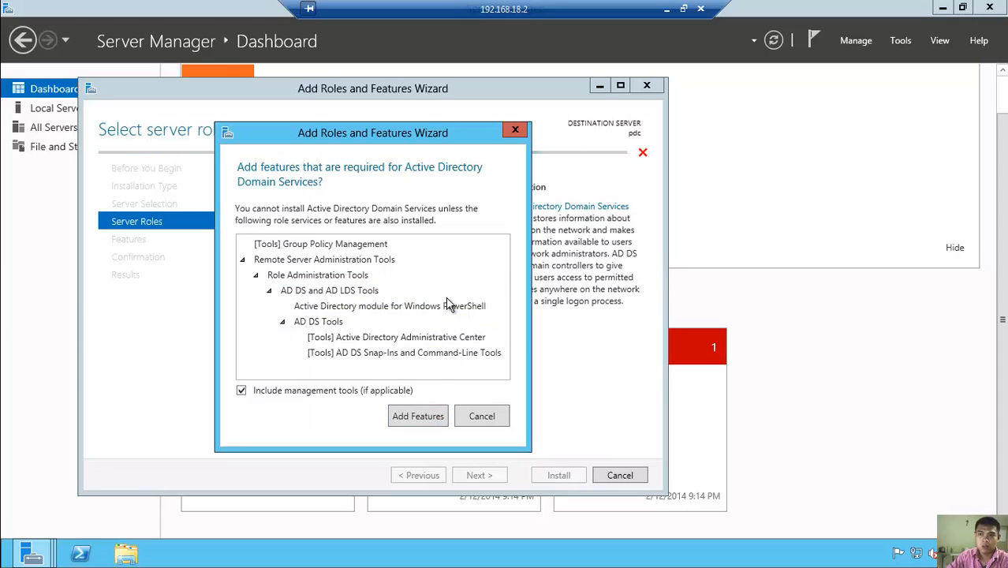
{"action": "left_click", "coordinate": [430, 423]}
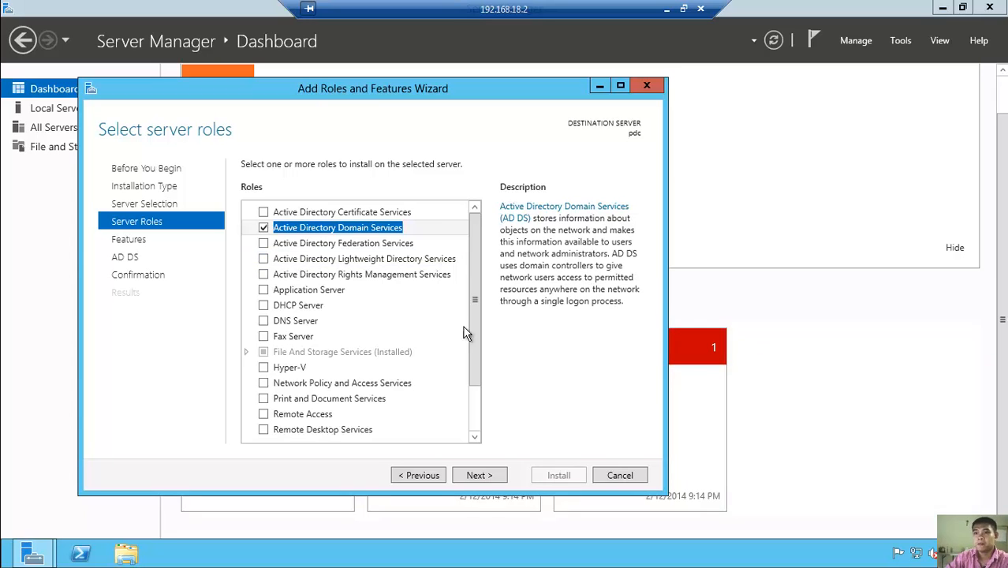
- Tick DNS Server and add its required management tools
{"action": "left_click", "coordinate": [263, 322]}
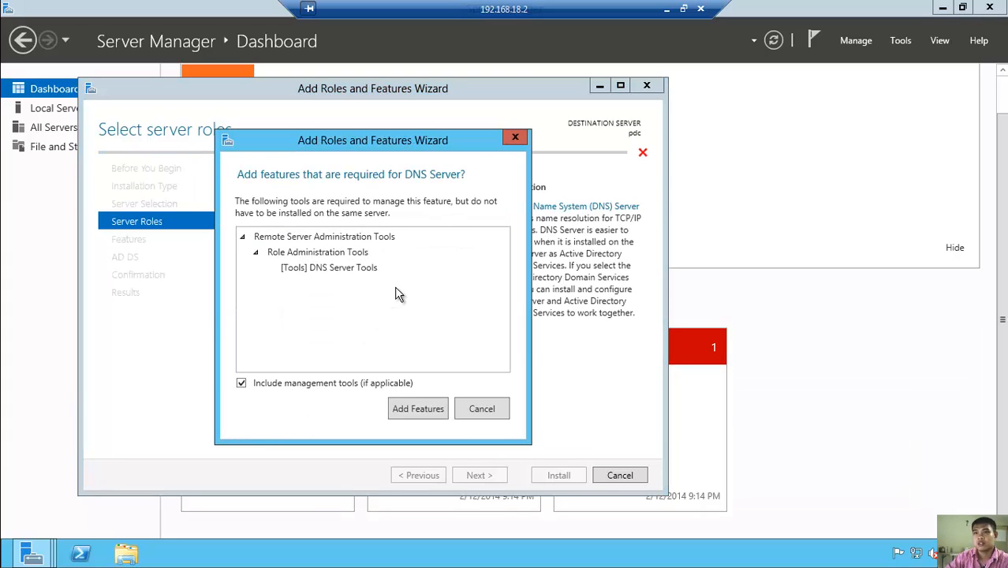
{"action": "left_click_drag", "start_coordinate": [441, 139], "coordinate": [380, 124]}
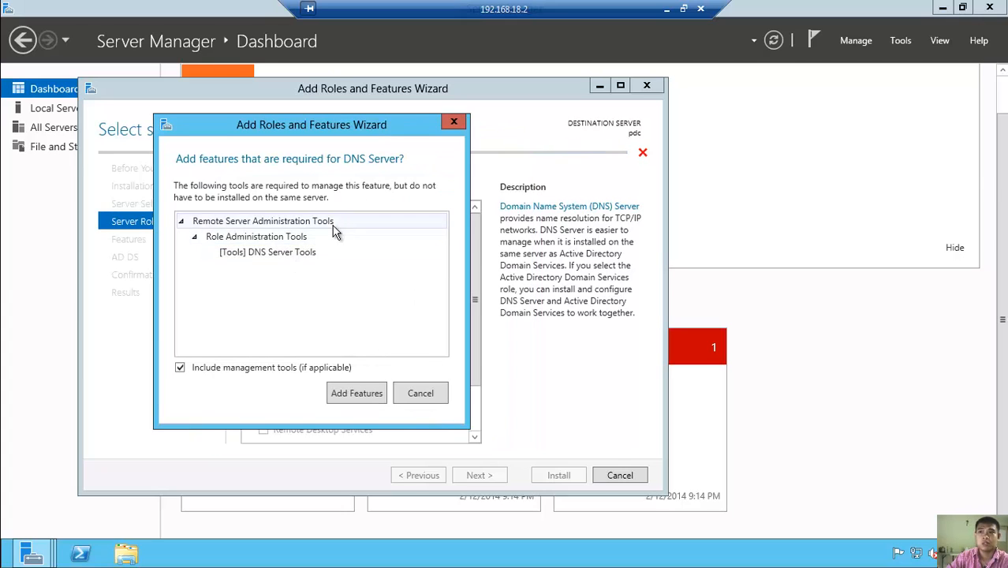
{"action": "left_click", "coordinate": [363, 395]}
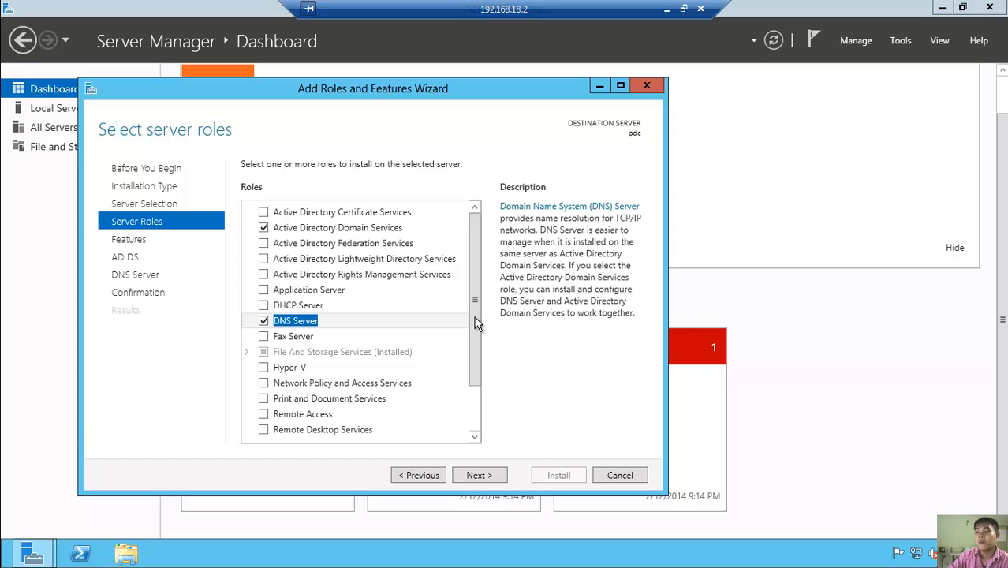
- Tick DHCP Server and add its required management tools
{"action": "left_click", "coordinate": [263, 307]}
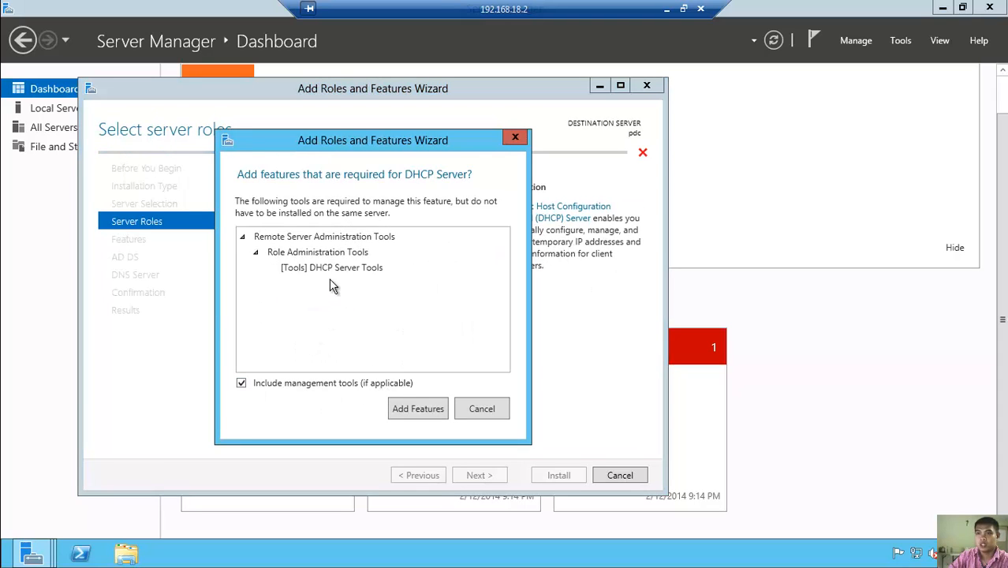
{"action": "left_click", "coordinate": [416, 408]}
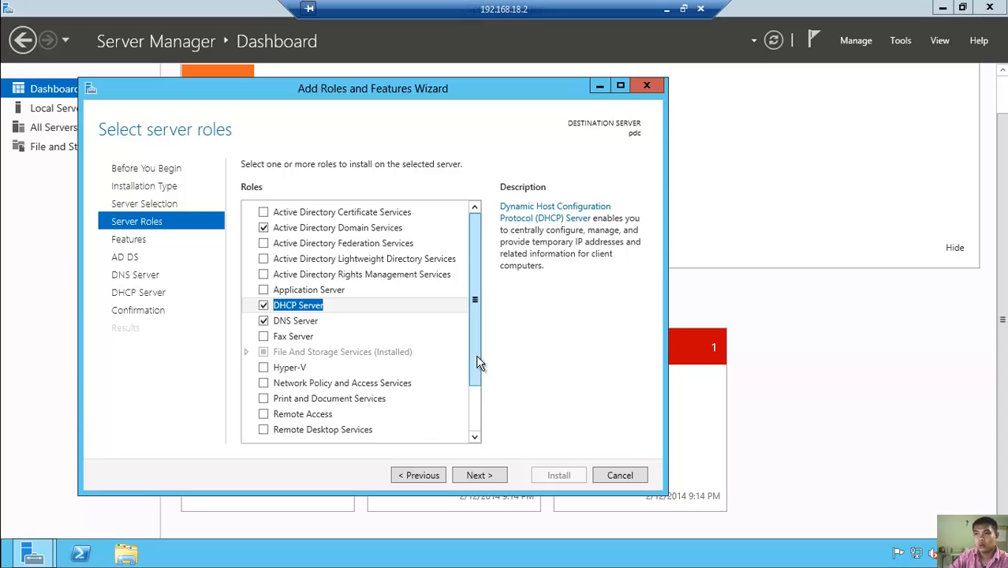
- Advance past the Features, AD DS, DNS Server and DHCP Server pages to Confirmation
{"action": "left_click", "coordinate": [479, 475]}
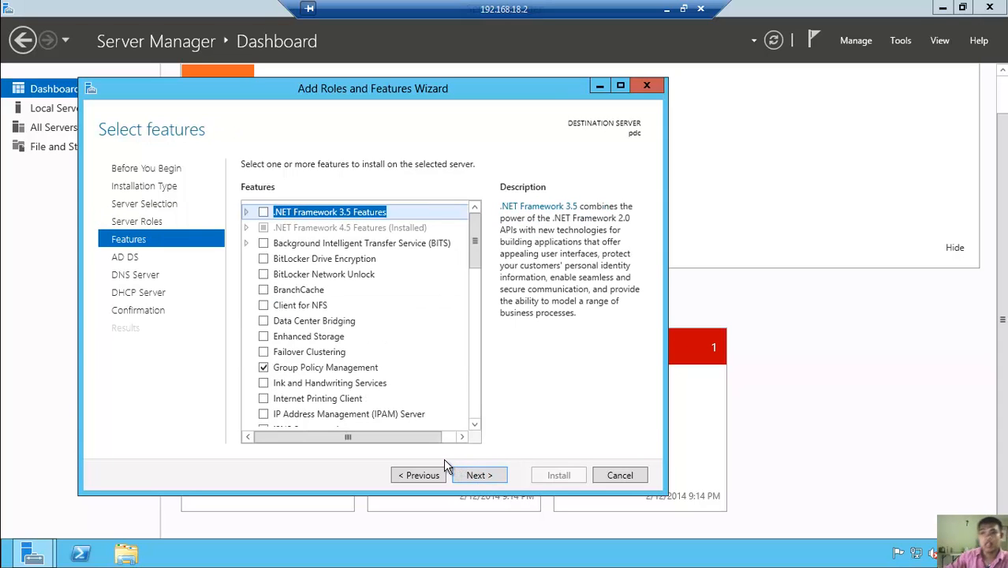
{"action": "left_click", "coordinate": [478, 475]}
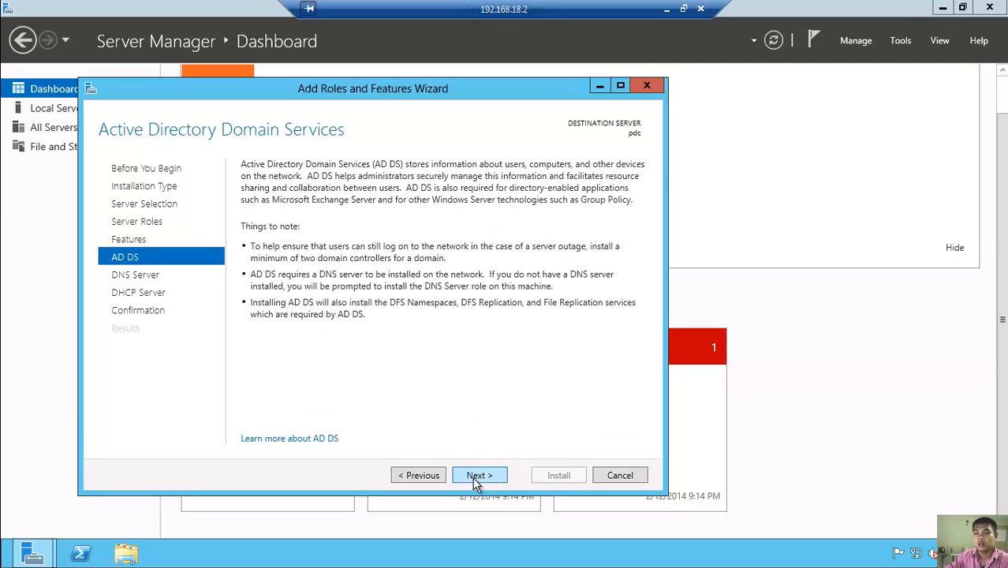
{"action": "left_click", "coordinate": [477, 475]}
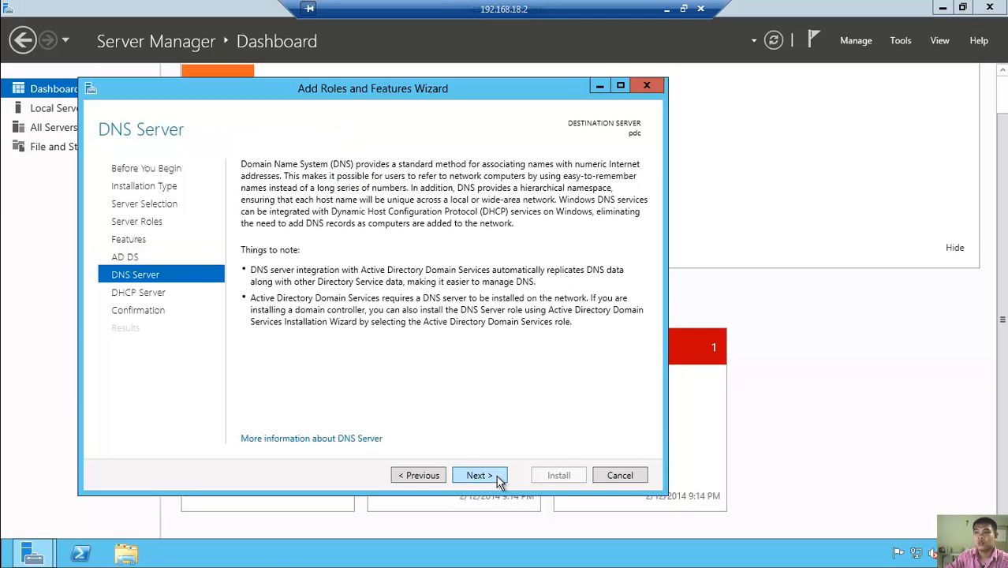
{"action": "left_click", "coordinate": [498, 477]}
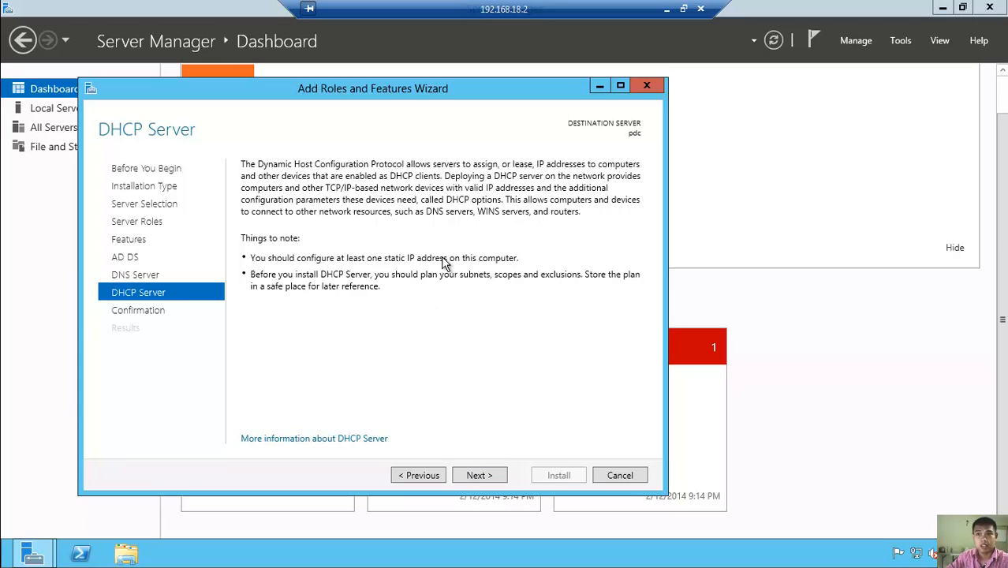
{"action": "left_click", "coordinate": [490, 476]}
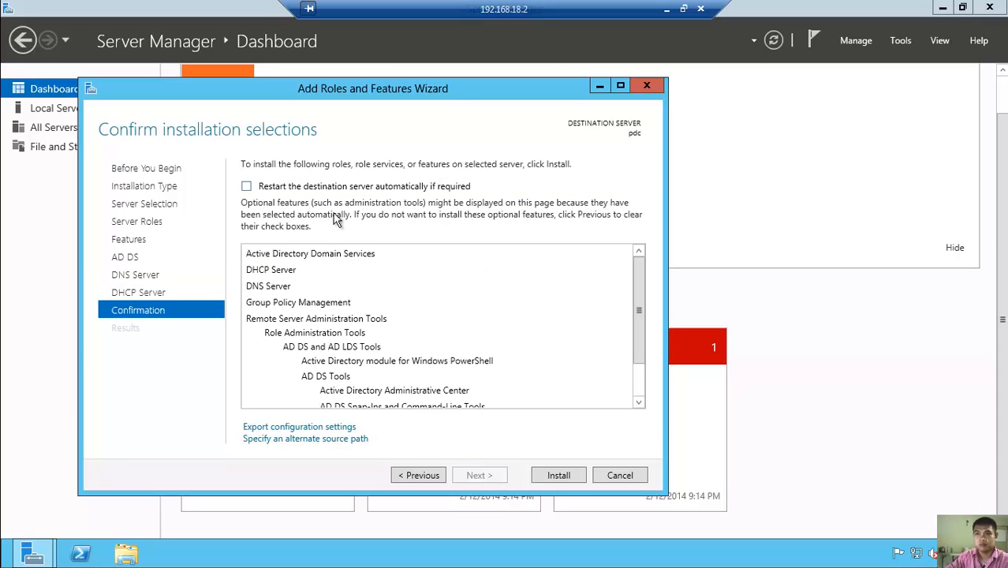
- Install the AD DS, DHCP and DNS roles and wait for 'Installation succeeded on pdc'
{"action": "left_click", "coordinate": [574, 478]}
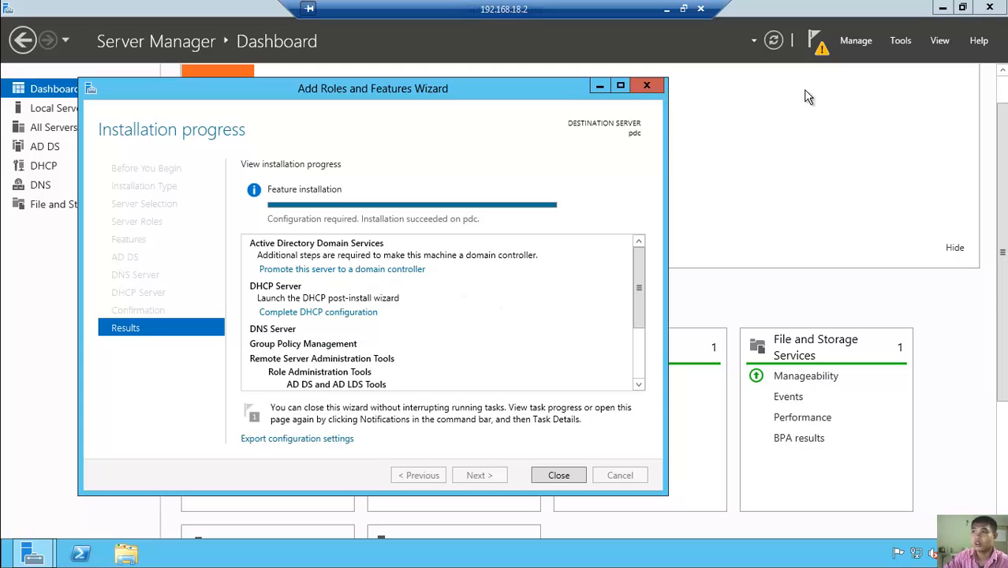
- Check the post-deployment notifications, then choose 'Promote this server to a domain controller'
{"action": "left_click", "coordinate": [819, 44]}
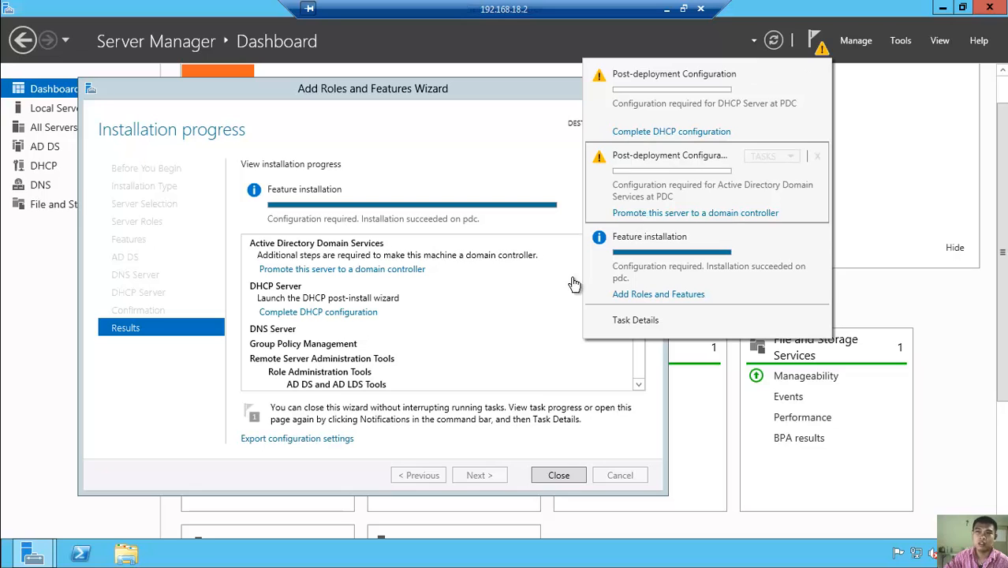
{"action": "left_click", "coordinate": [433, 290]}
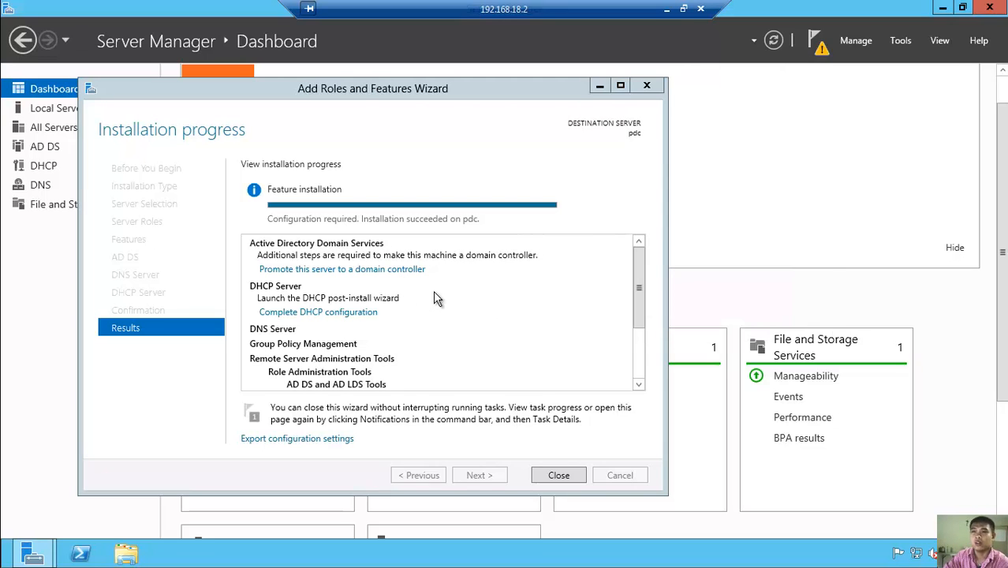
{"action": "left_click", "coordinate": [364, 270]}
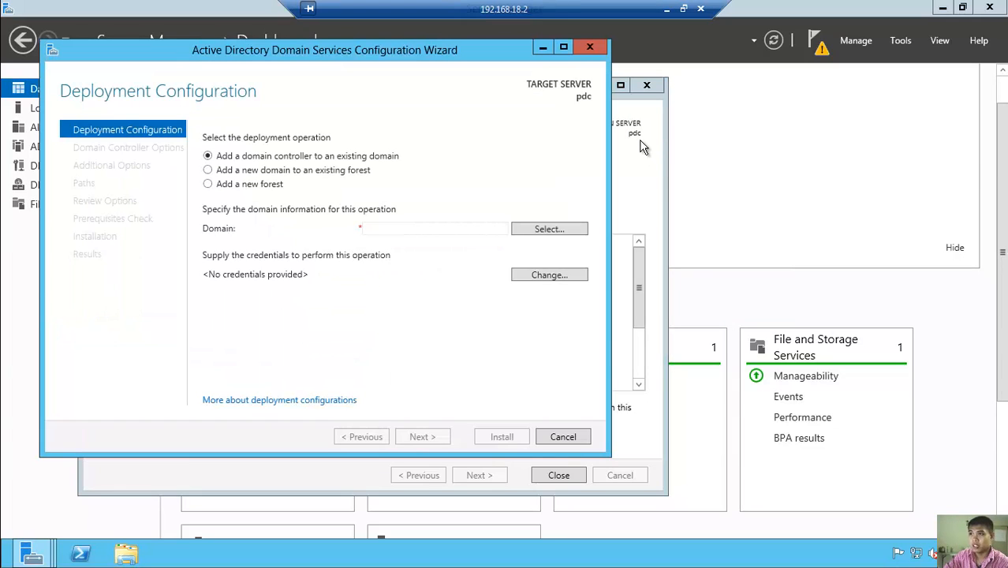
- Add a new forest with root domain name spud.edu.org and continue
{"action": "left_click_drag", "start_coordinate": [371, 52], "coordinate": [451, 75]}
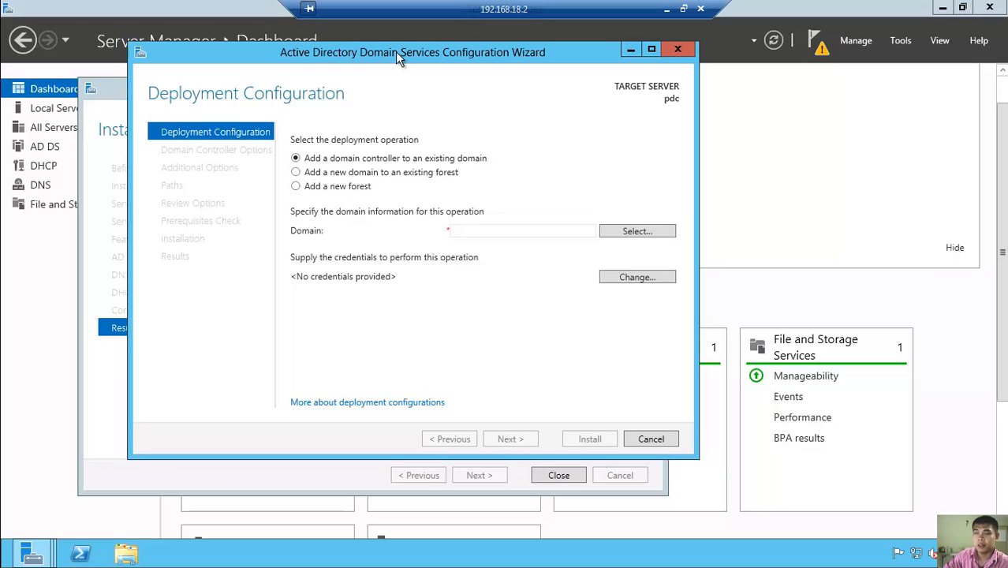
{"action": "left_click", "coordinate": [350, 189]}
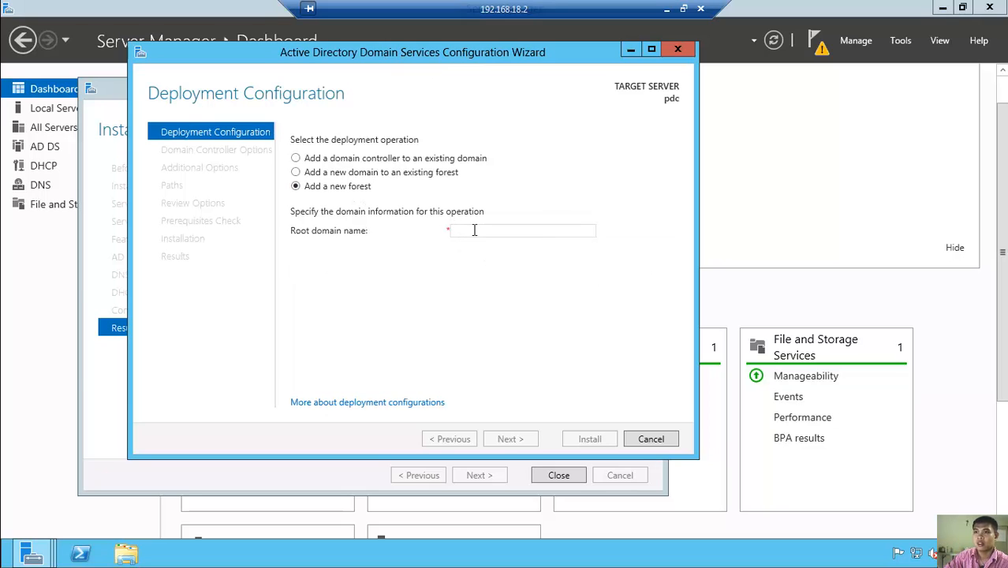
{"action": "left_click", "coordinate": [475, 229]}
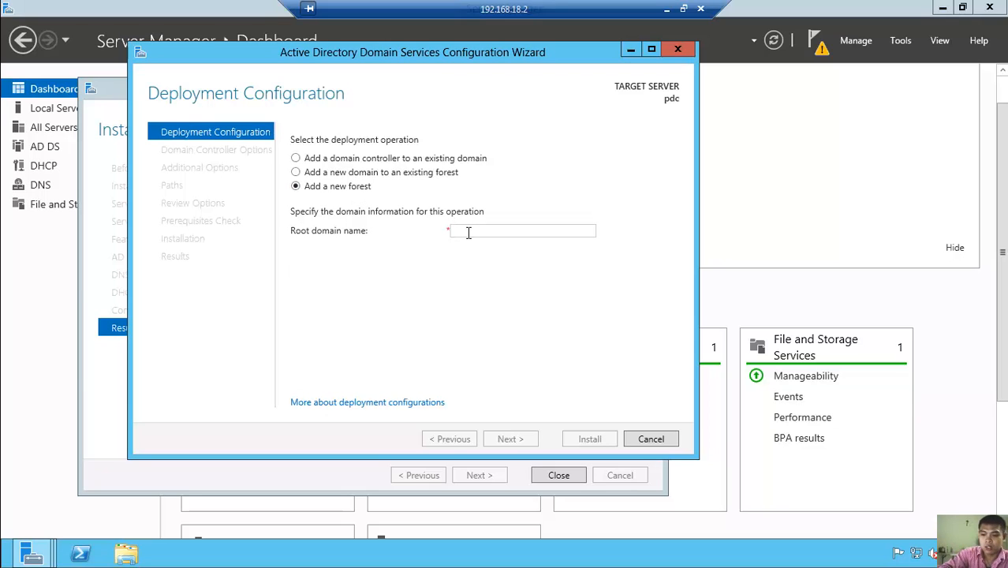
{"action": "type", "text": "SPU"}
{"action": "key", "text": "BackSpace"}
{"action": "key", "text": "BackSpace"}
{"action": "key", "text": "BackSpace"}
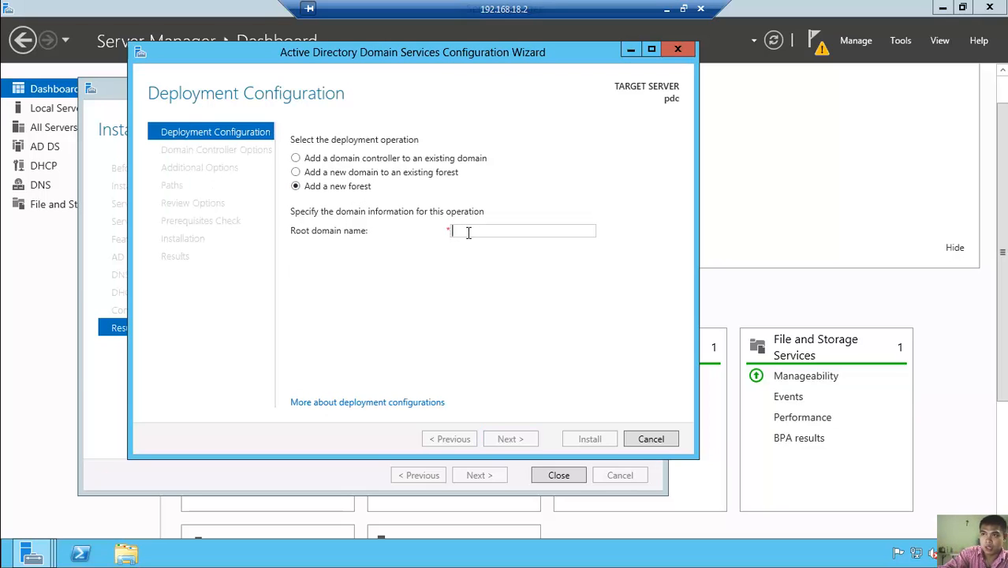
{"action": "type", "text": "spud.edu"}
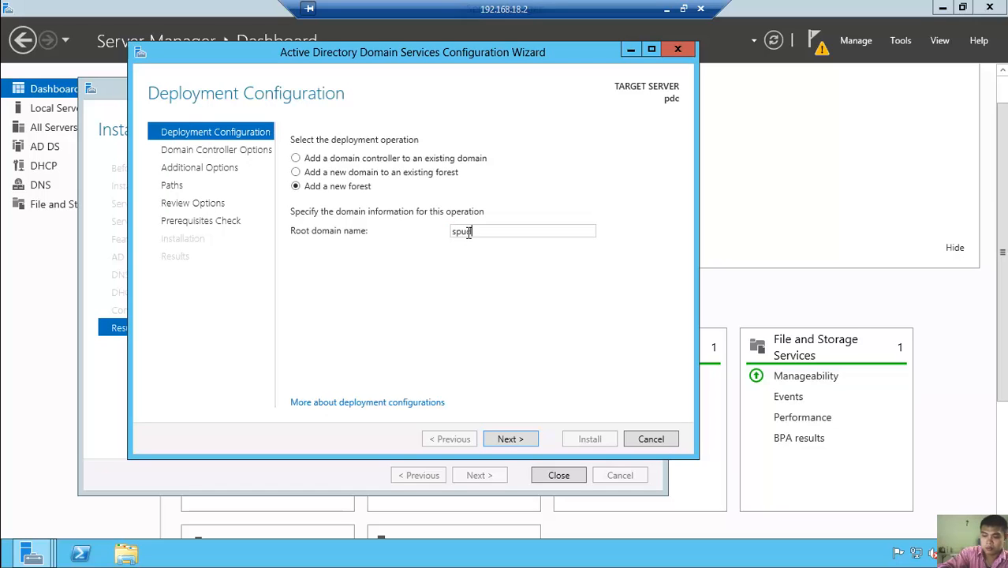
{"action": "type", "text": ".org"}
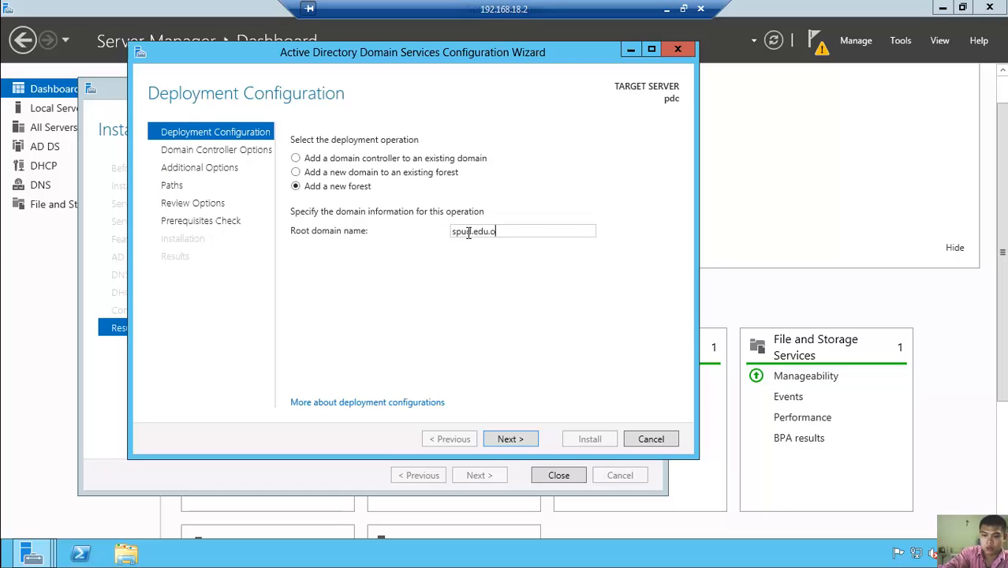
{"action": "left_click", "coordinate": [464, 231]}
{"action": "type", "text": "d"}
{"action": "left_click", "coordinate": [528, 447]}
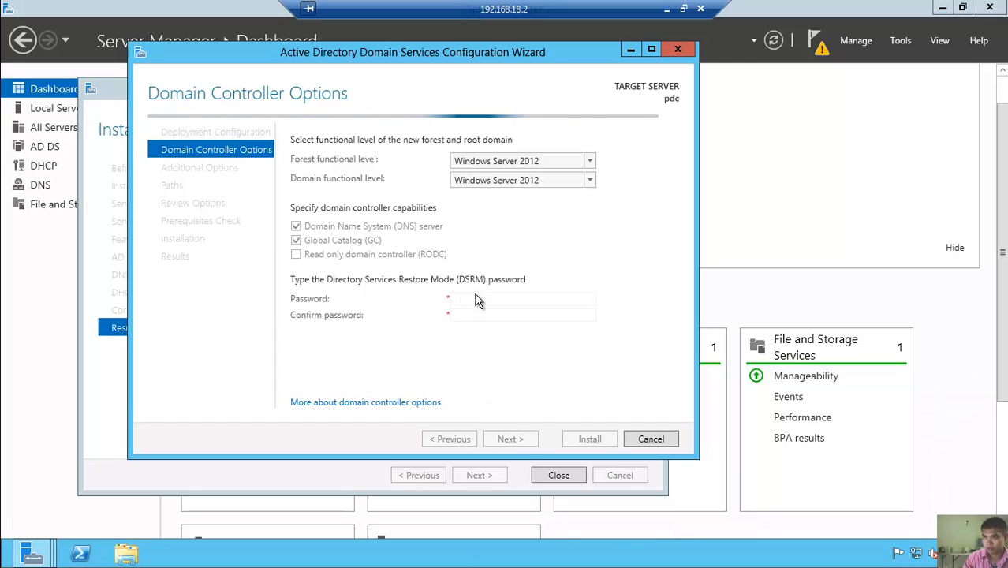
- Enter the DSRM password and retype it in Confirm password
{"action": "left_click", "coordinate": [456, 297]}
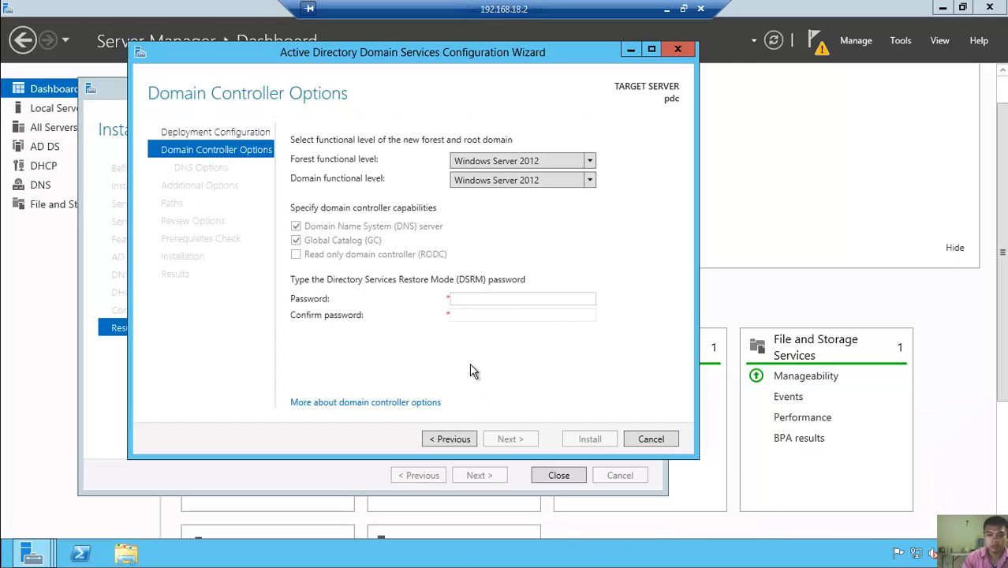
{"action": "type", "text": "Pas"}
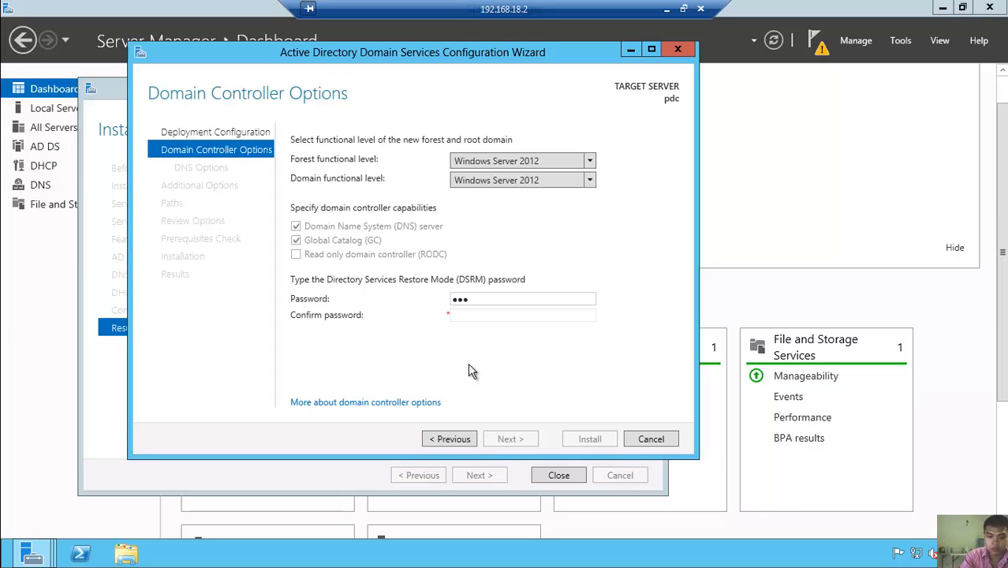
{"action": "type", "text": "swor"}
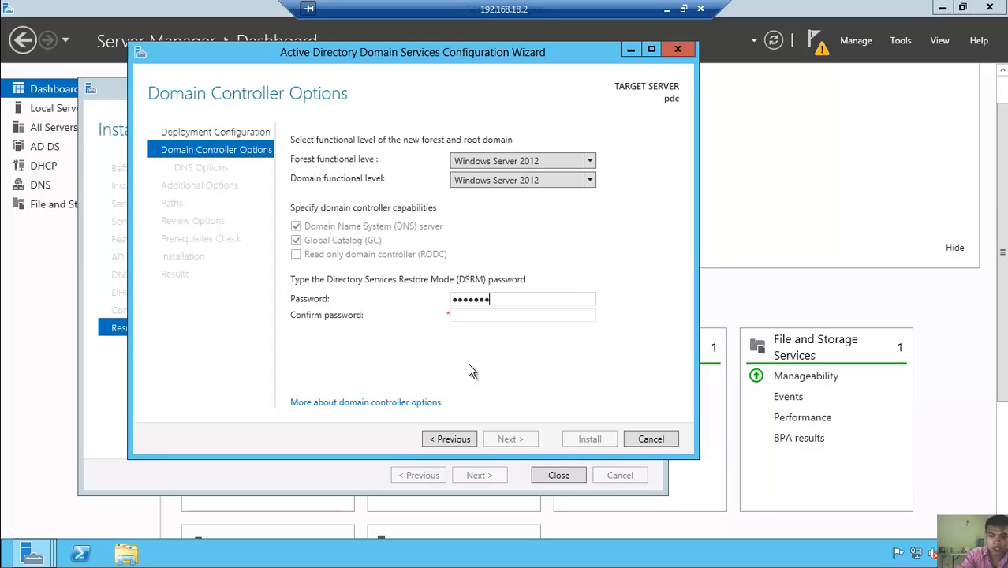
{"action": "type", "text": "d"}
{"action": "key", "text": "Tab"}
{"action": "type", "text": "Pa"}
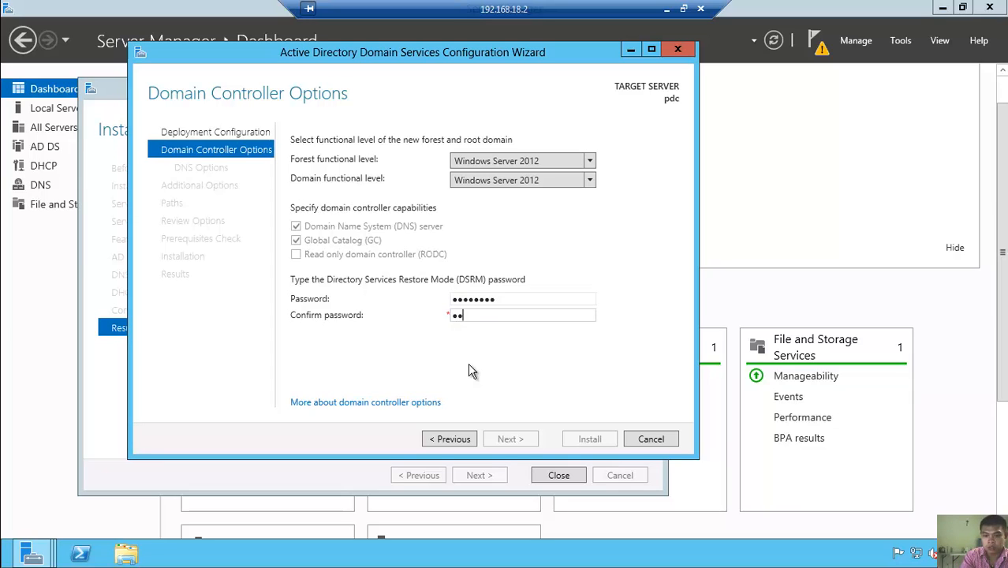
{"action": "type", "text": "sswor"}
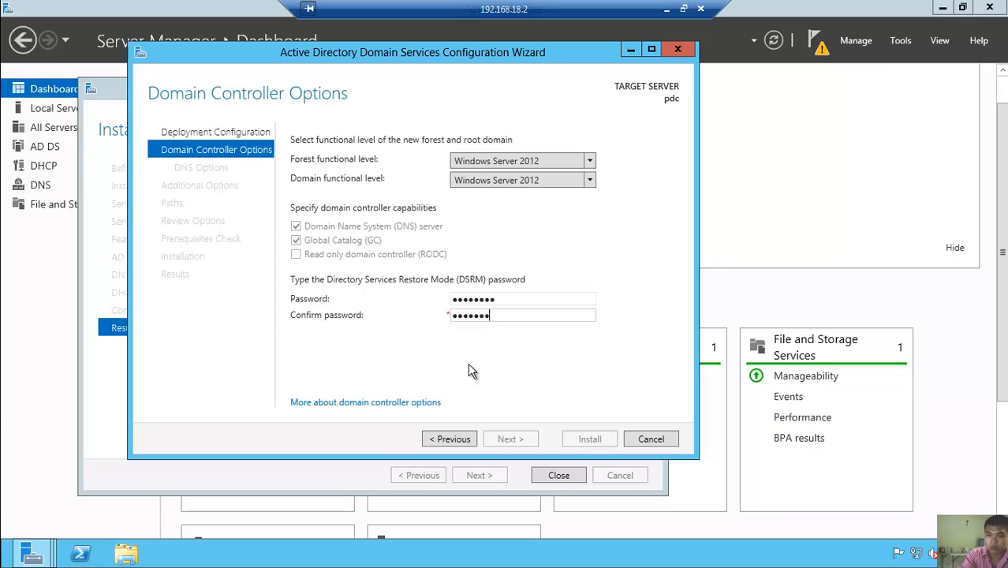
{"action": "type", "text": "d"}
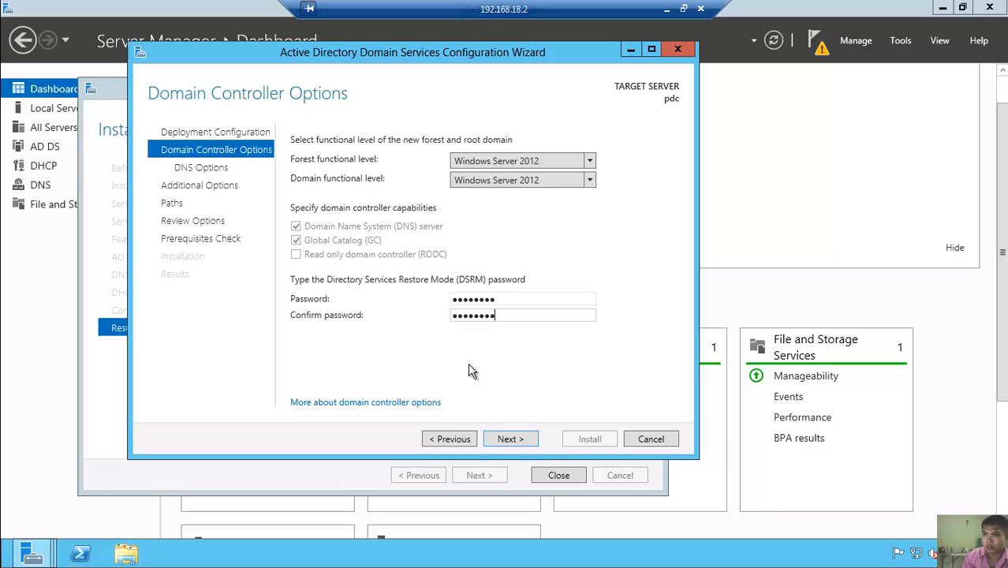
- Advance from Domain Controller Options to the DNS Options page
{"action": "left_click", "coordinate": [508, 438]}
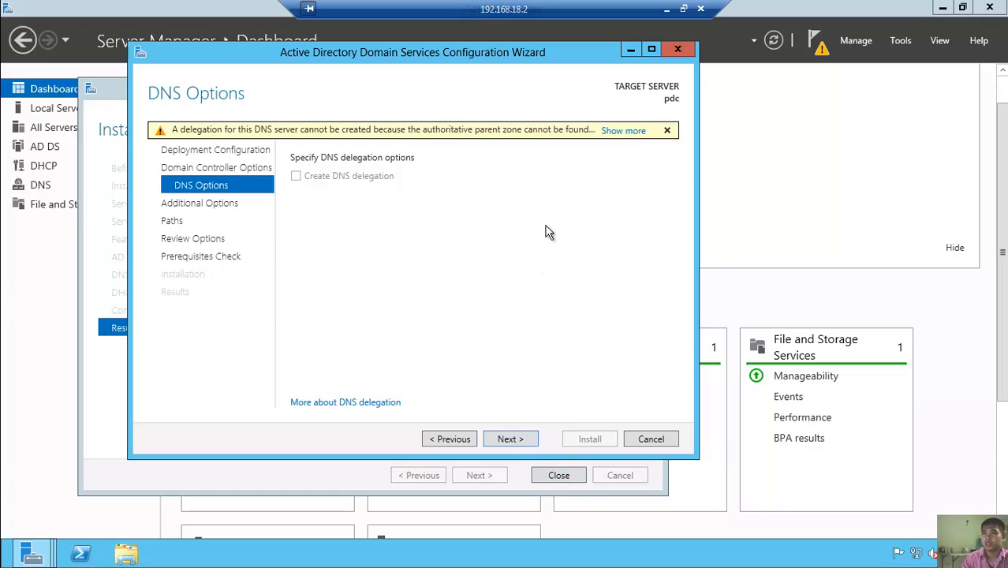
- Continue past DNS Options to Additional Options showing NetBIOS name SPUD
{"action": "left_click", "coordinate": [510, 439]}
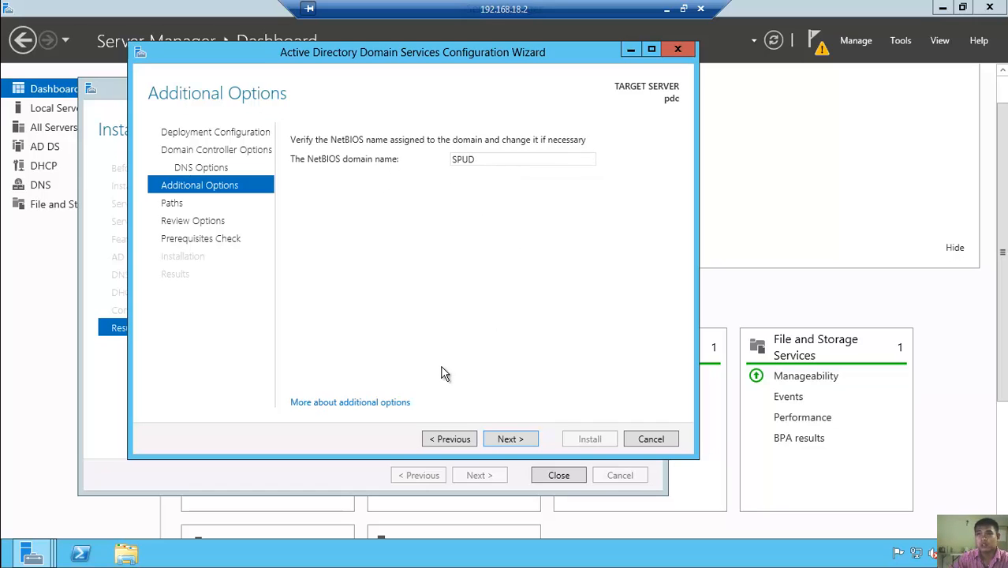
- Accept NetBIOS name SPUD and the default database, log and SYSVOL paths
{"action": "left_click", "coordinate": [529, 443]}
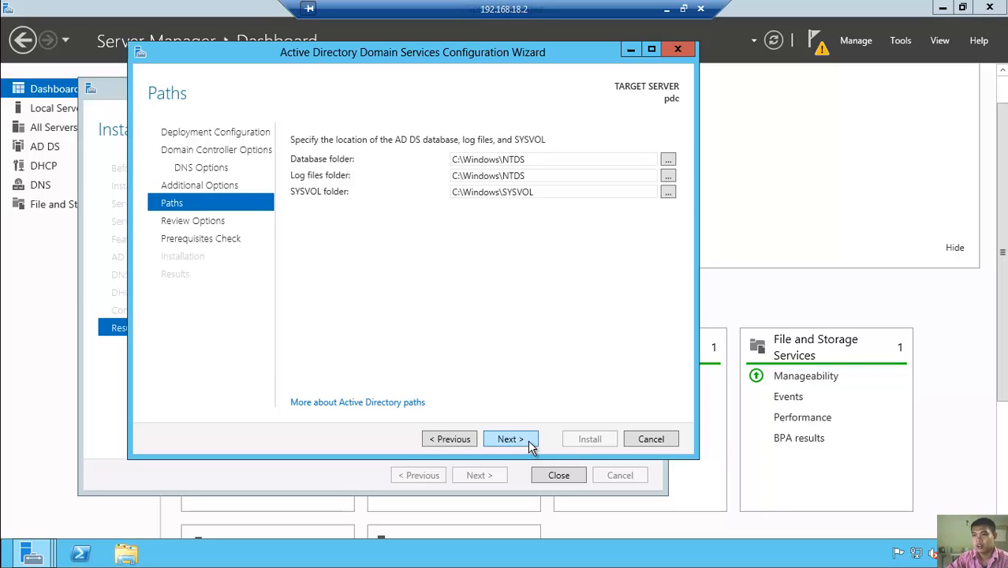
{"action": "left_click", "coordinate": [533, 444]}
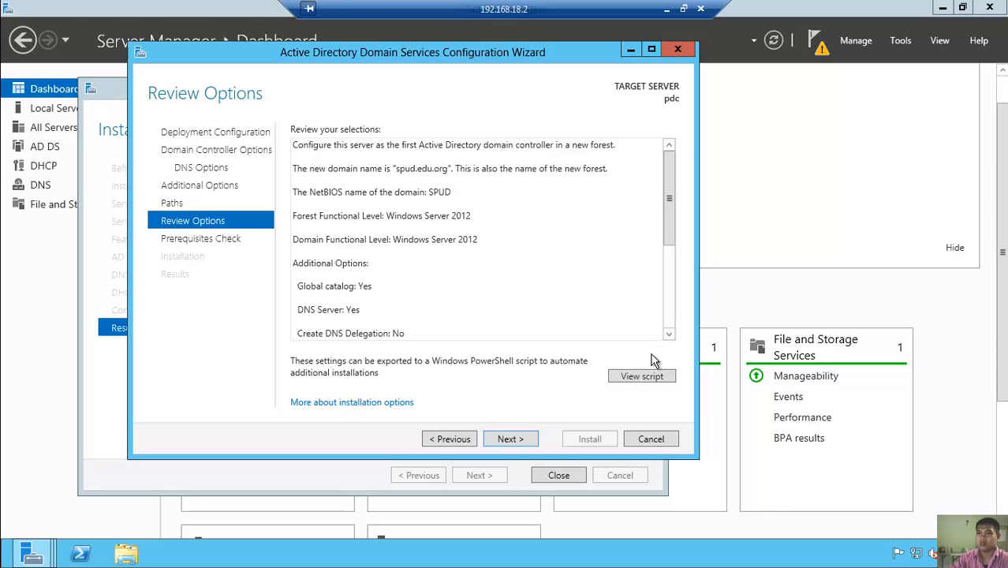
- Review the spud.edu.org forest settings and run the prerequisites check
{"action": "left_click_drag", "start_coordinate": [668, 198], "coordinate": [668, 335]}
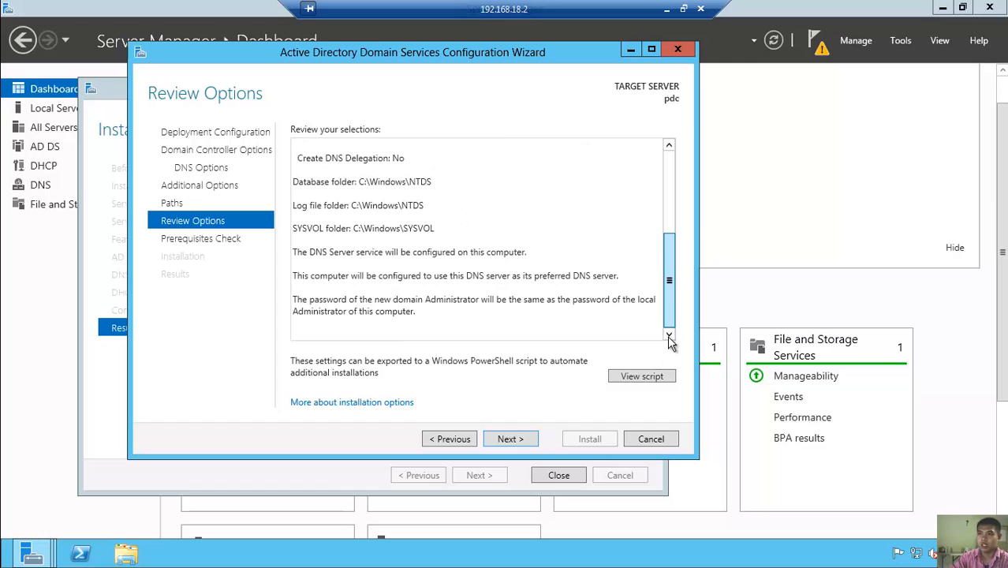
{"action": "left_click", "coordinate": [509, 438]}
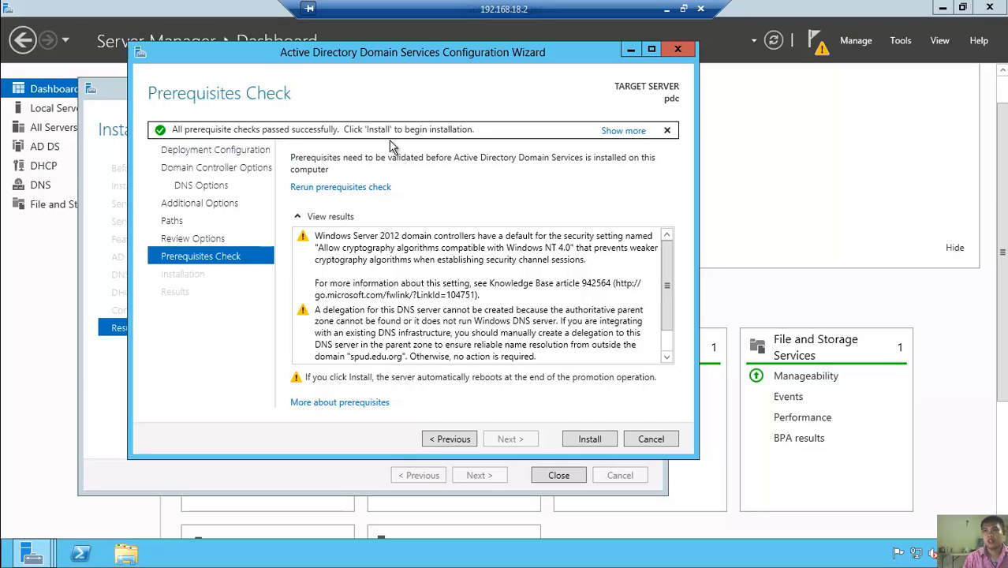
- Start the AD DS installation once all prerequisite checks pass
{"action": "left_click", "coordinate": [604, 444]}
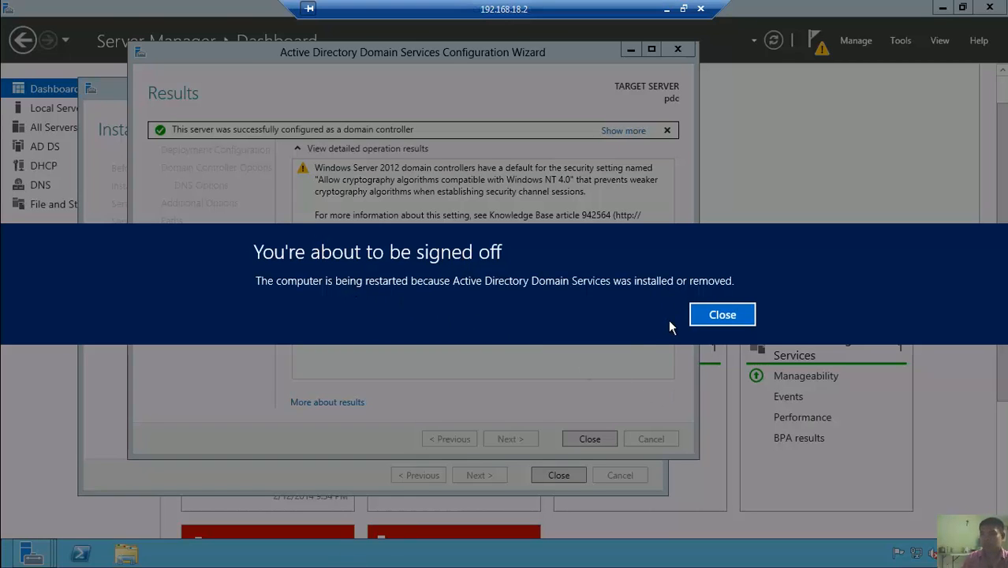
- Close the sign-off notice and pause the Camtasia recording during the server restart
{"action": "left_click", "coordinate": [716, 315]}
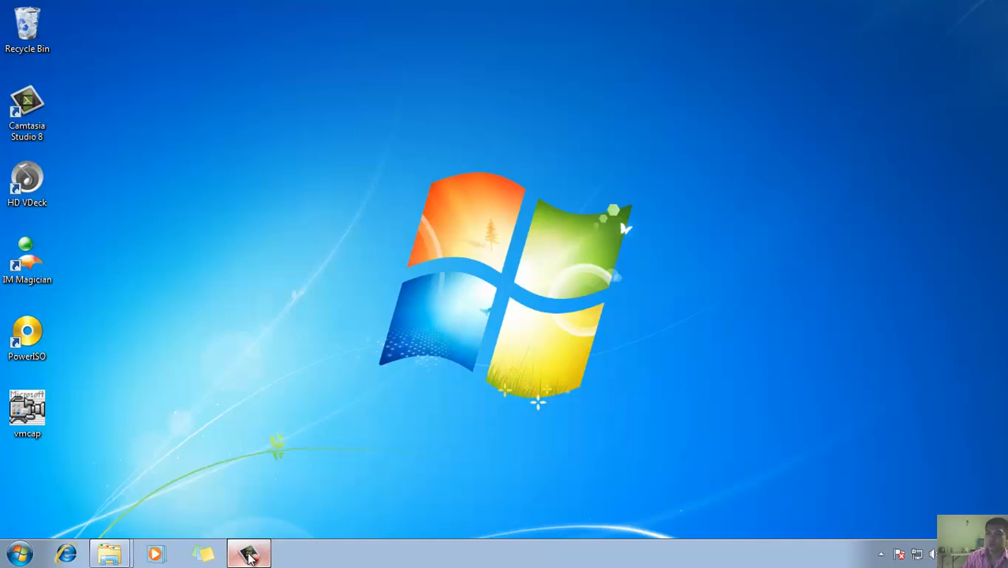
{"action": "left_click", "coordinate": [251, 555]}
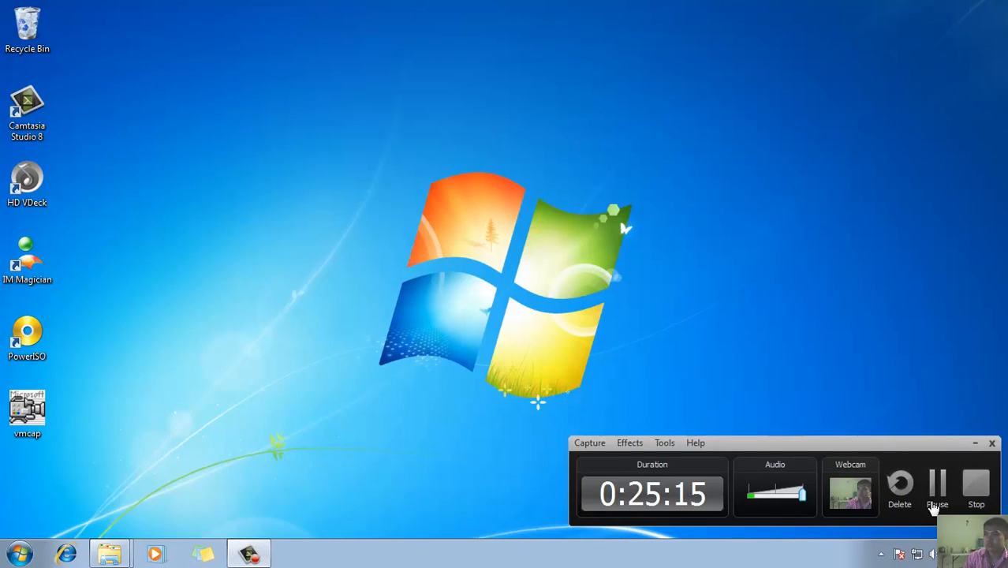
{"action": "left_click", "coordinate": [935, 490]}
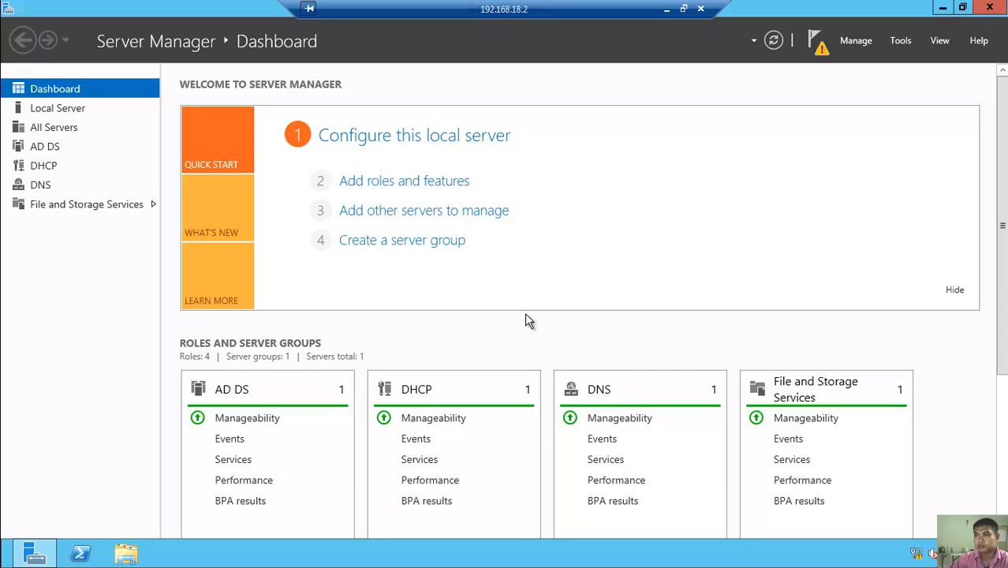
- Scroll the Dashboard and view Local Server properties, confirming pdc is in domain spud.edu.org
{"action": "scroll", "coordinate": [675, 423], "scroll_direction": "down", "scroll_amount": 1}
{"action": "scroll", "coordinate": [675, 423], "scroll_direction": "down", "scroll_amount": 5}
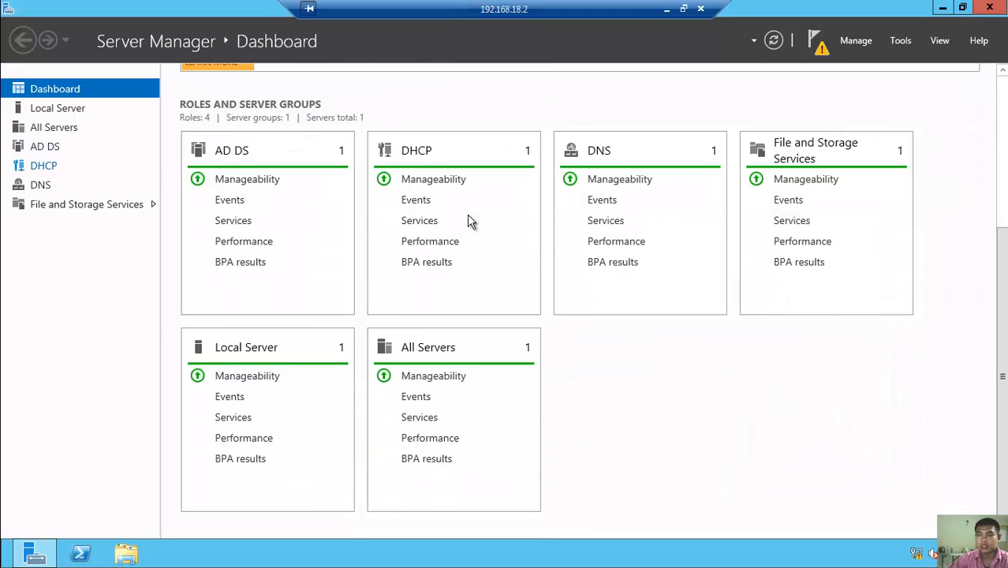
{"action": "left_click", "coordinate": [57, 113]}
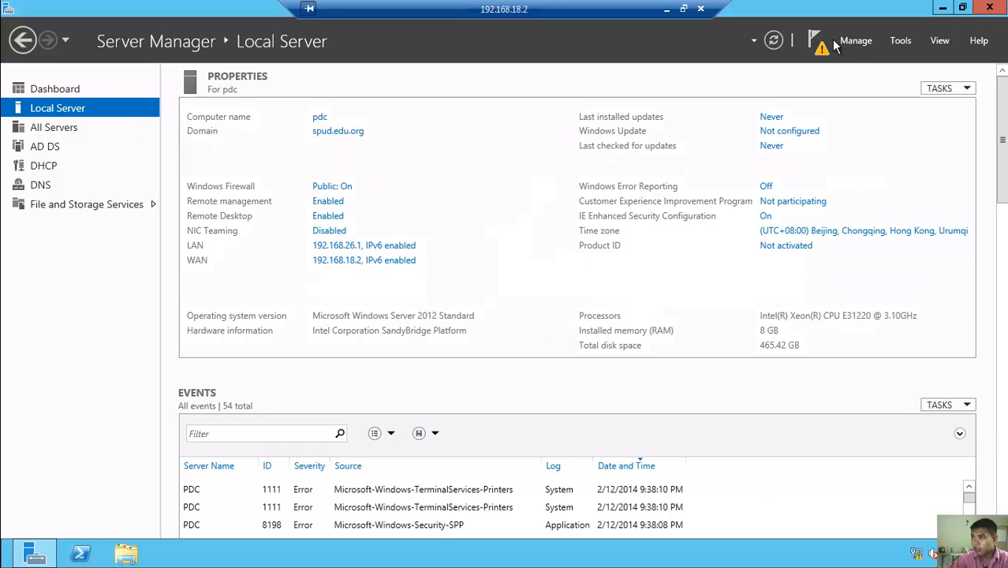
- Open the Tools menu and scroll the administrative tools list down to the Windows PowerShell entries
{"action": "left_click", "coordinate": [894, 45]}
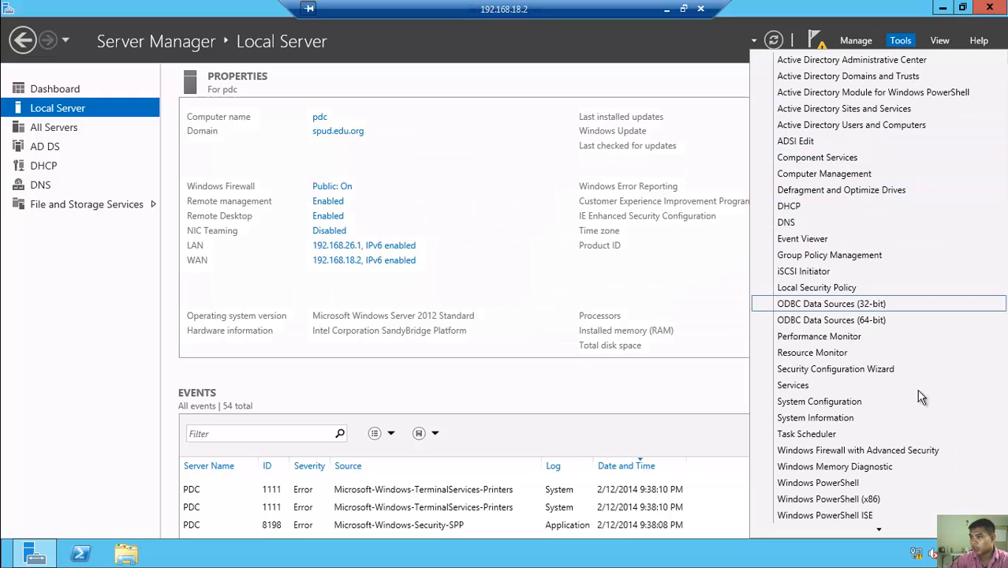
{"action": "mouse_move", "coordinate": [911, 524]}
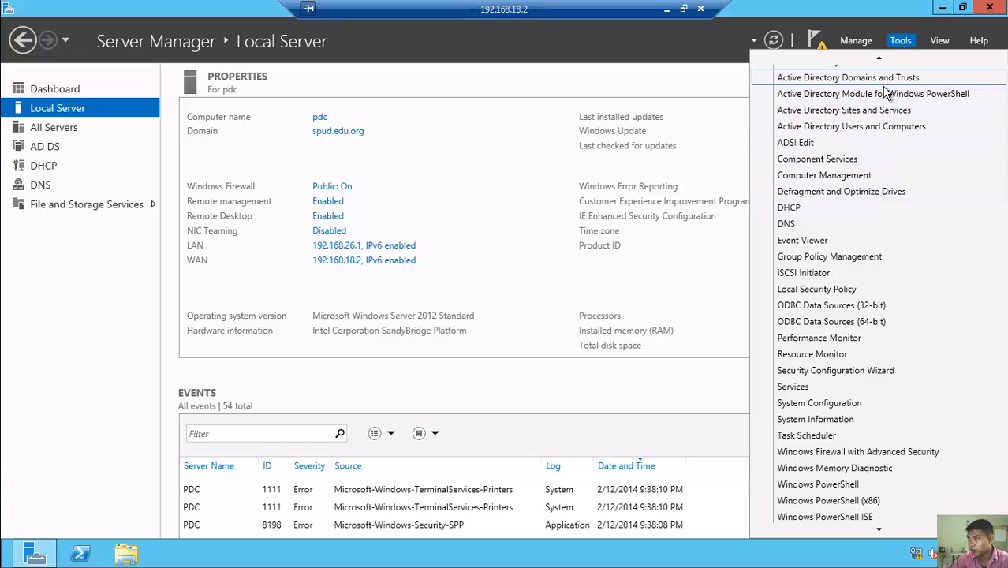
{"action": "scroll", "coordinate": [894, 122], "scroll_direction": "up", "scroll_amount": 1}
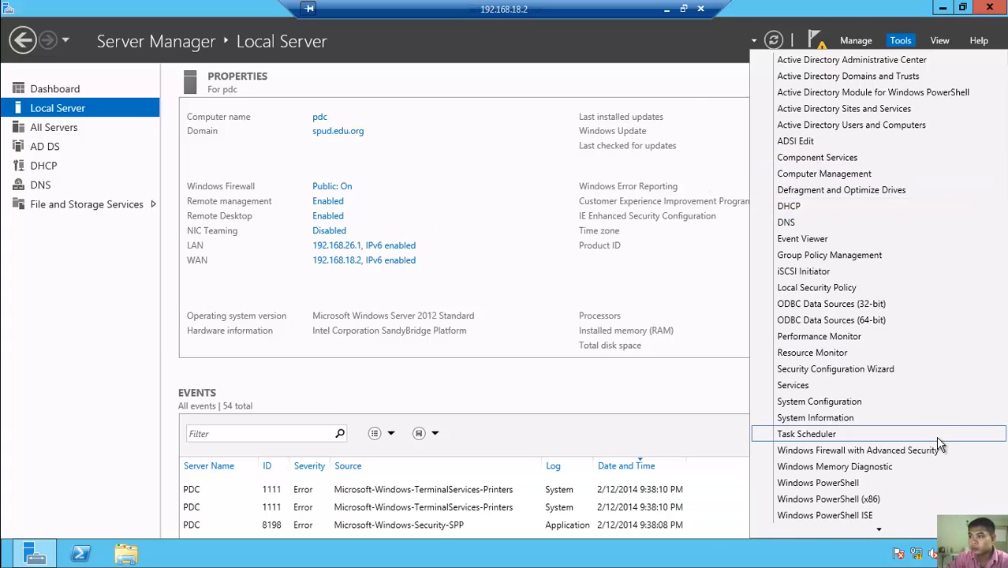
{"action": "left_click", "coordinate": [878, 530]}
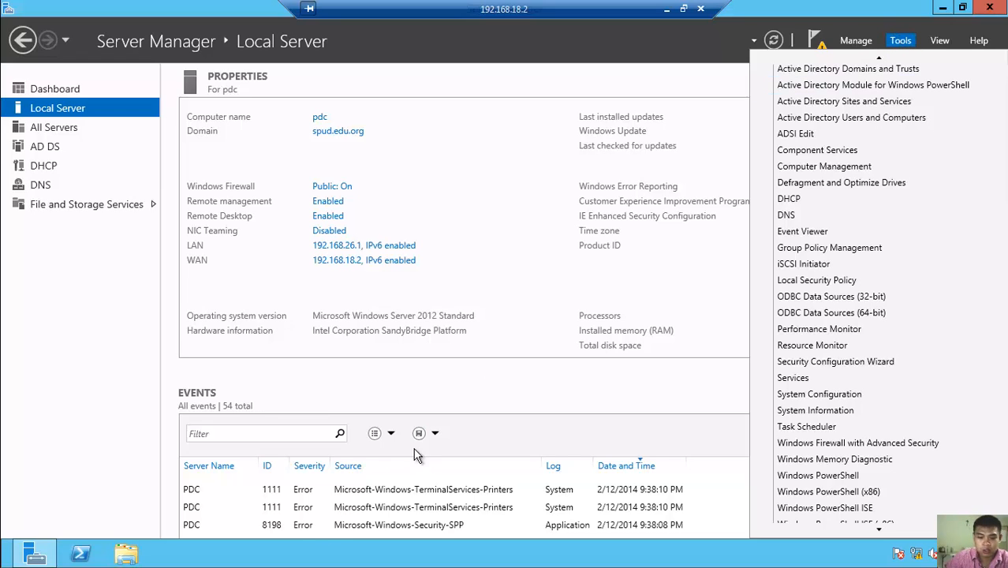
- Run nslookup in Windows PowerShell (default server UnKnown at ::1), then reopen Server Manager's Tools list
{"action": "left_click", "coordinate": [79, 553]}
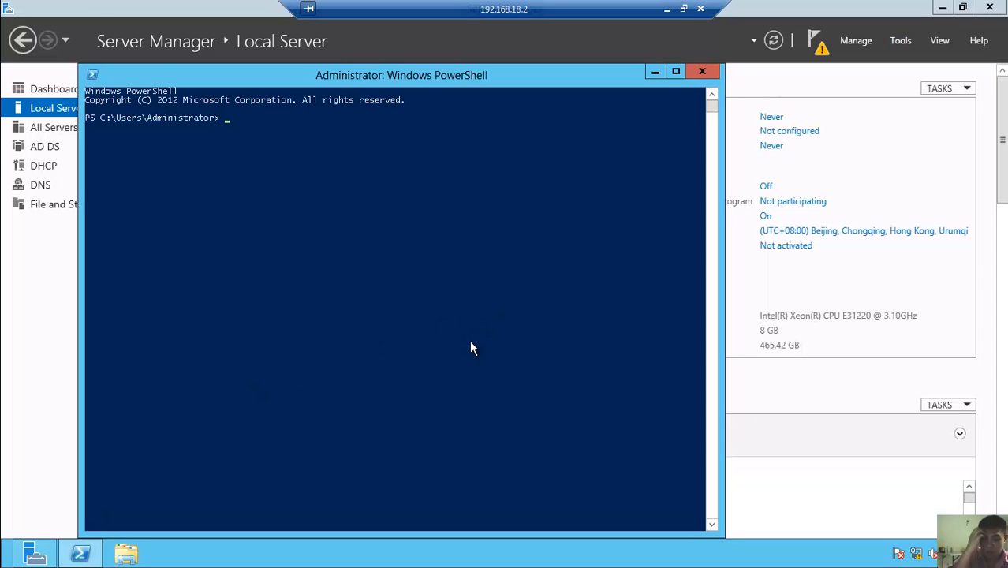
{"action": "type", "text": "ns"}
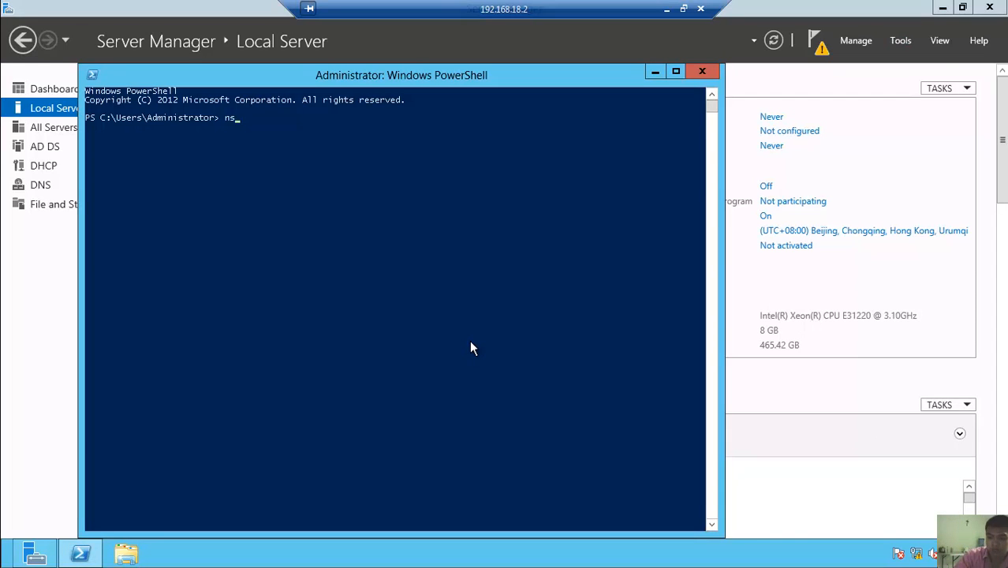
{"action": "type", "text": "look"}
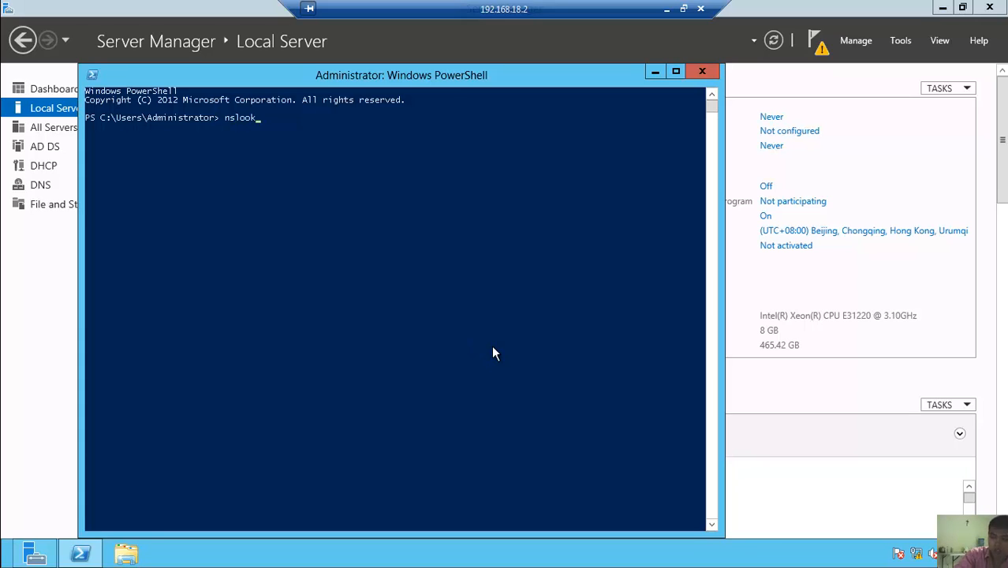
{"action": "type", "text": "up"}
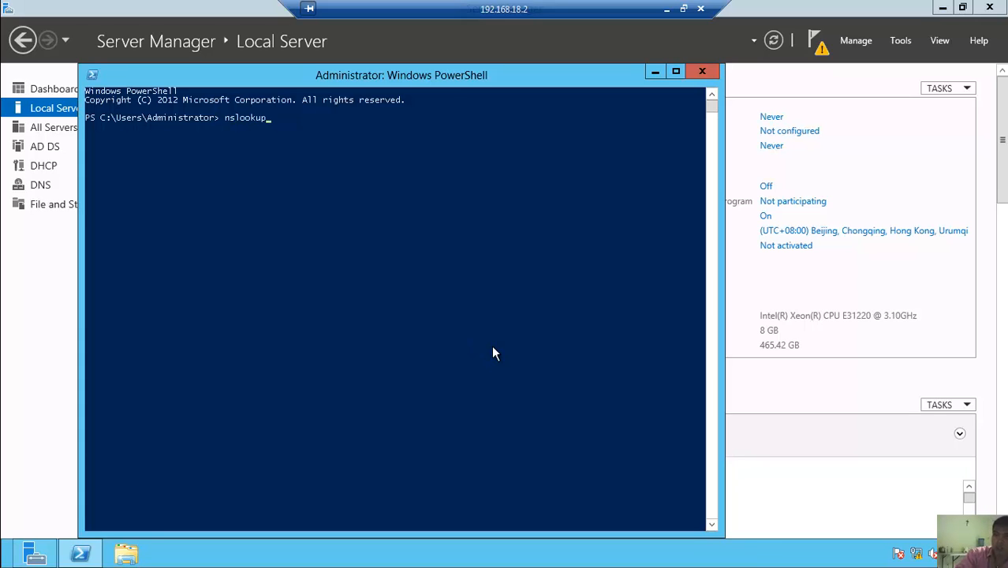
{"action": "key", "text": "Return"}
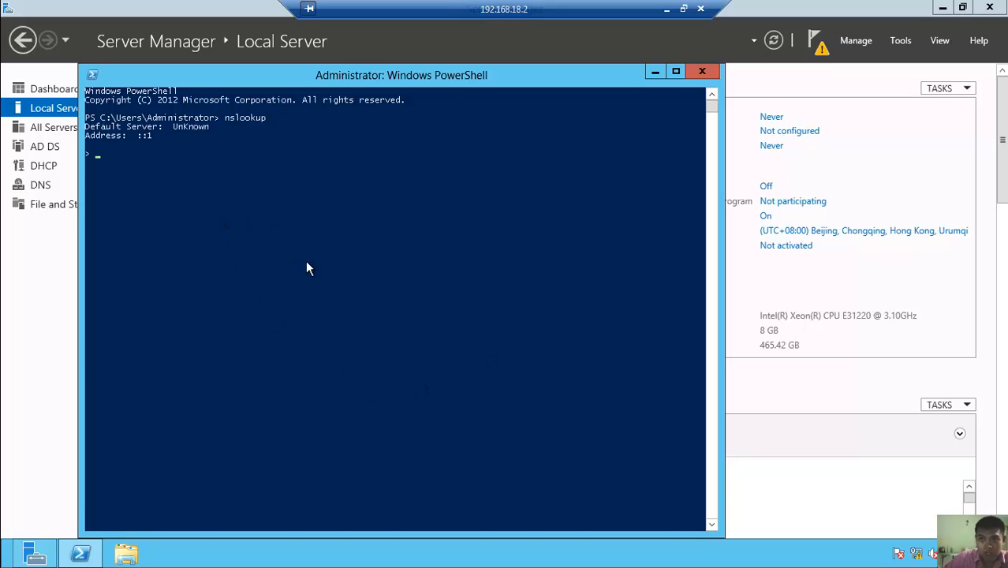
{"action": "left_click", "coordinate": [906, 39]}
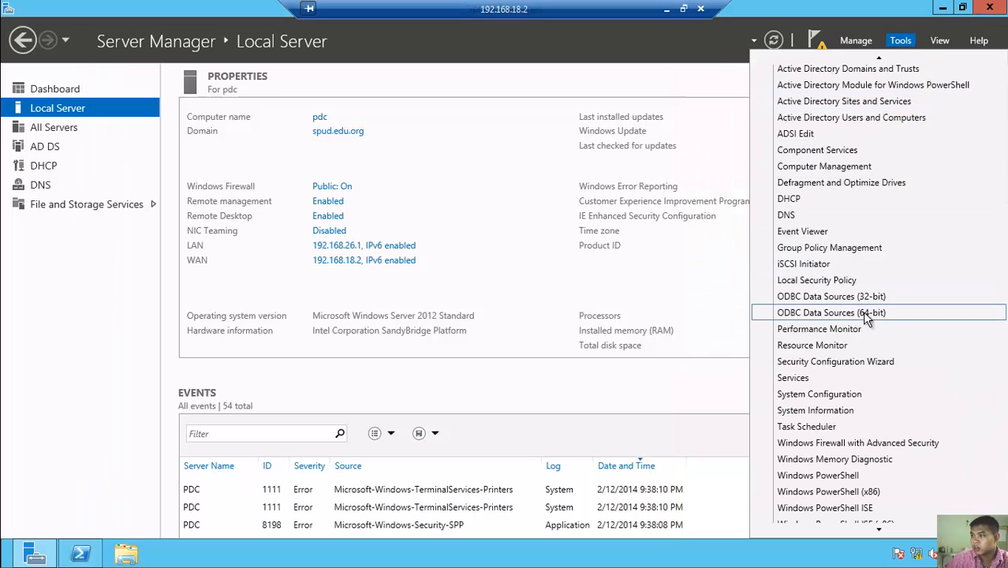
- Launch DNS Manager maximized and show the spud.edu.org forward lookup zone's records under PDC
{"action": "left_click", "coordinate": [818, 219]}
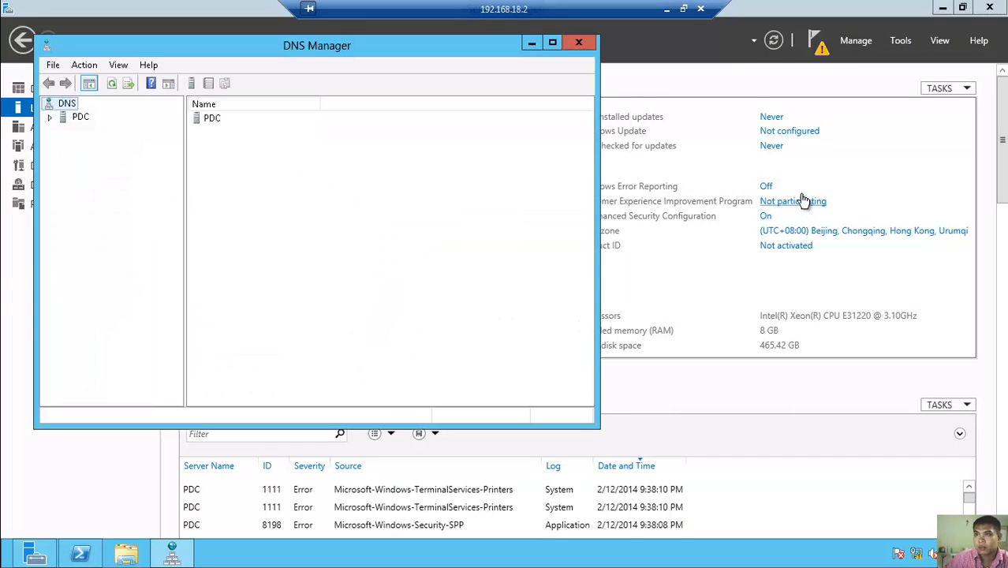
{"action": "left_click", "coordinate": [552, 43]}
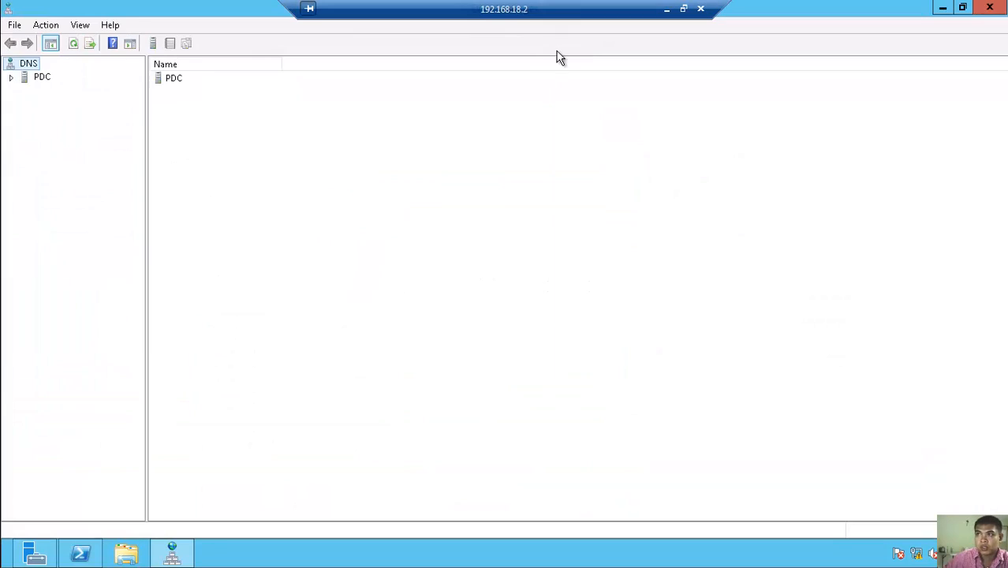
{"action": "left_click", "coordinate": [11, 77]}
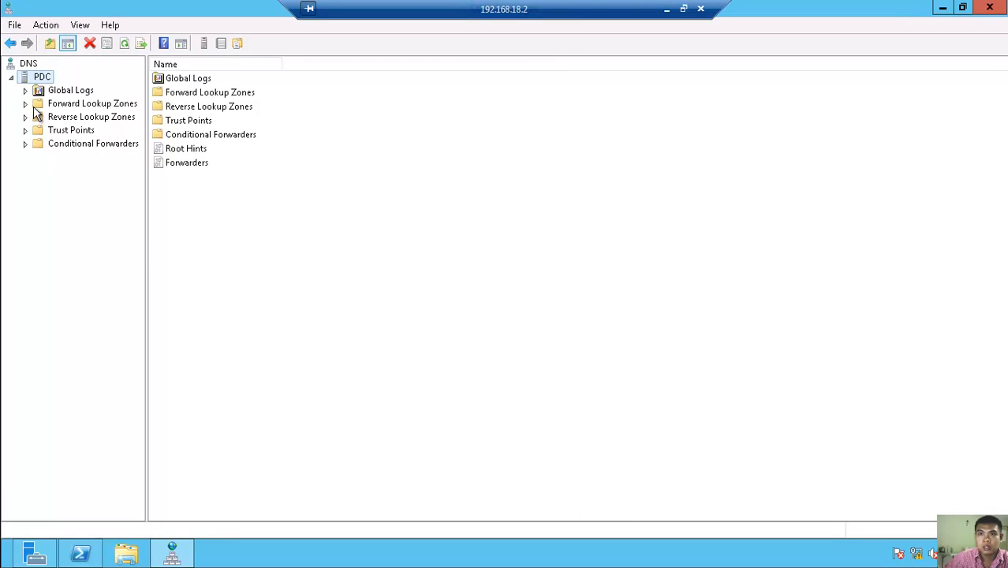
{"action": "left_click", "coordinate": [28, 104]}
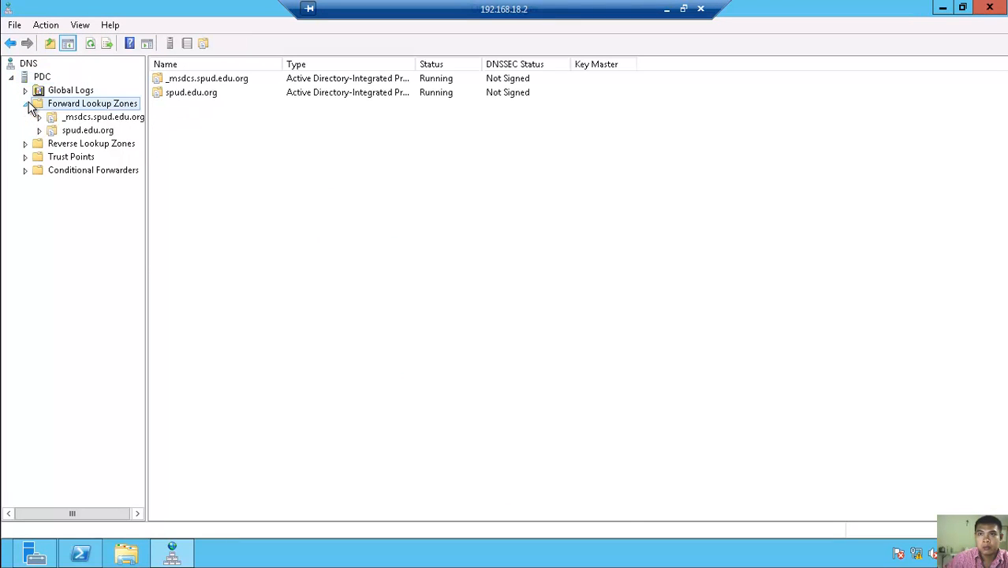
{"action": "left_click", "coordinate": [94, 134]}
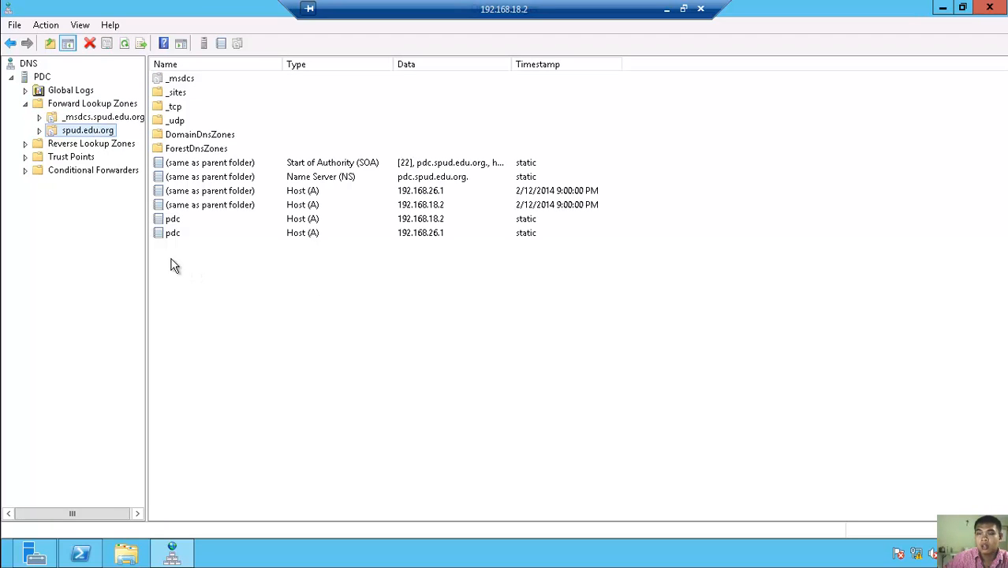
{"action": "right_click", "coordinate": [207, 268]}
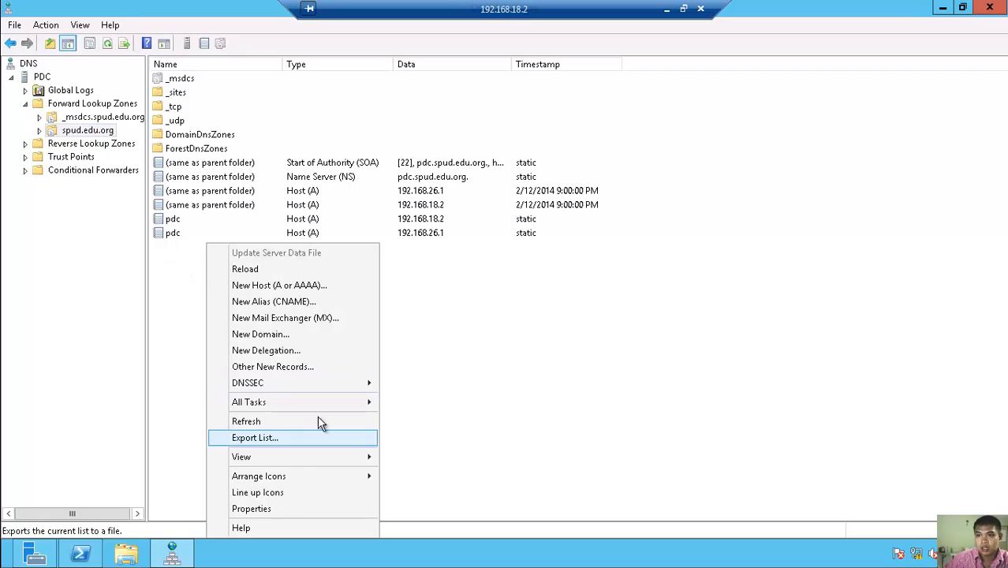
- Add a www host (A) record pointing to 192.168.18.2 in spud.edu.org
{"action": "left_click", "coordinate": [319, 286]}
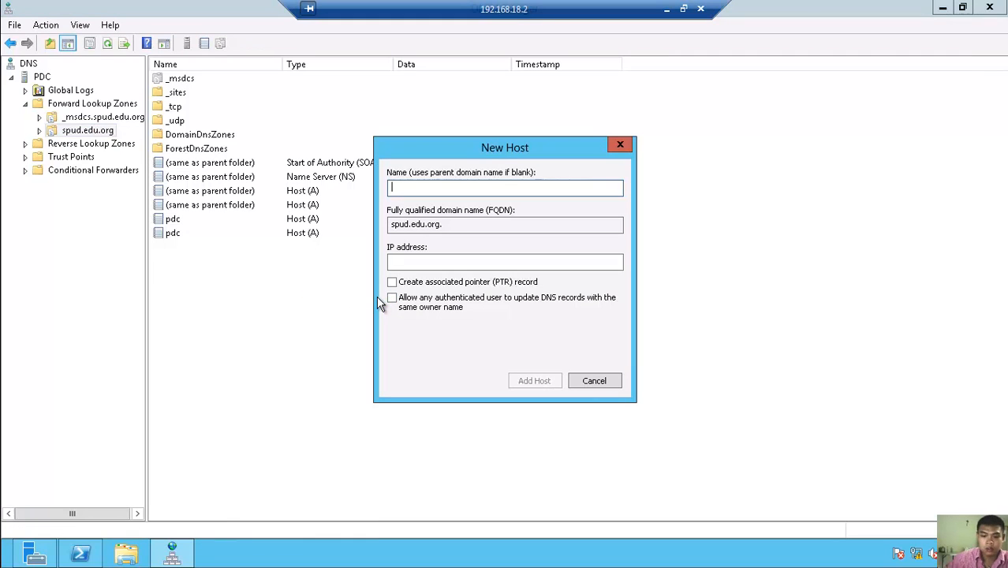
{"action": "type", "text": "www"}
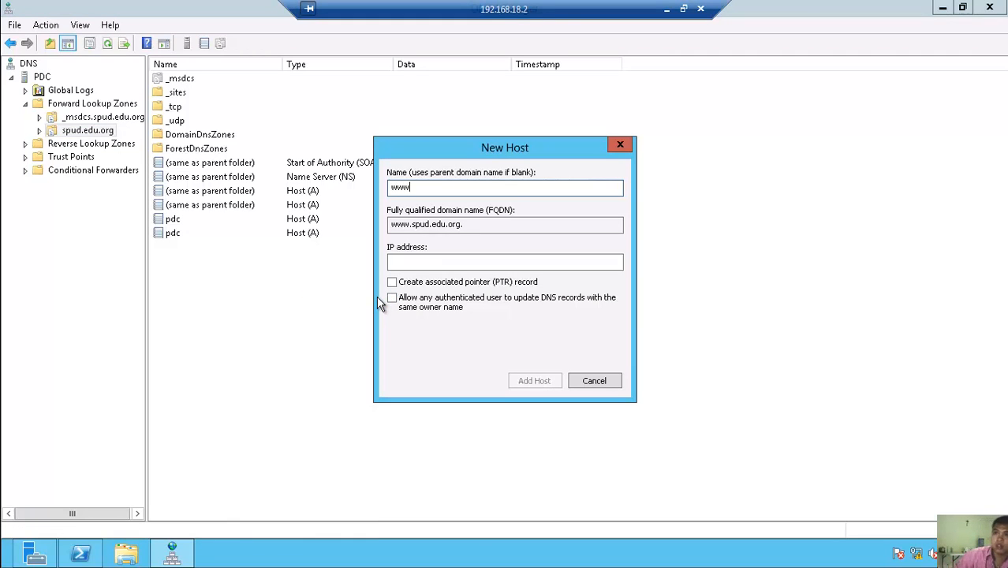
{"action": "left_click", "coordinate": [419, 261]}
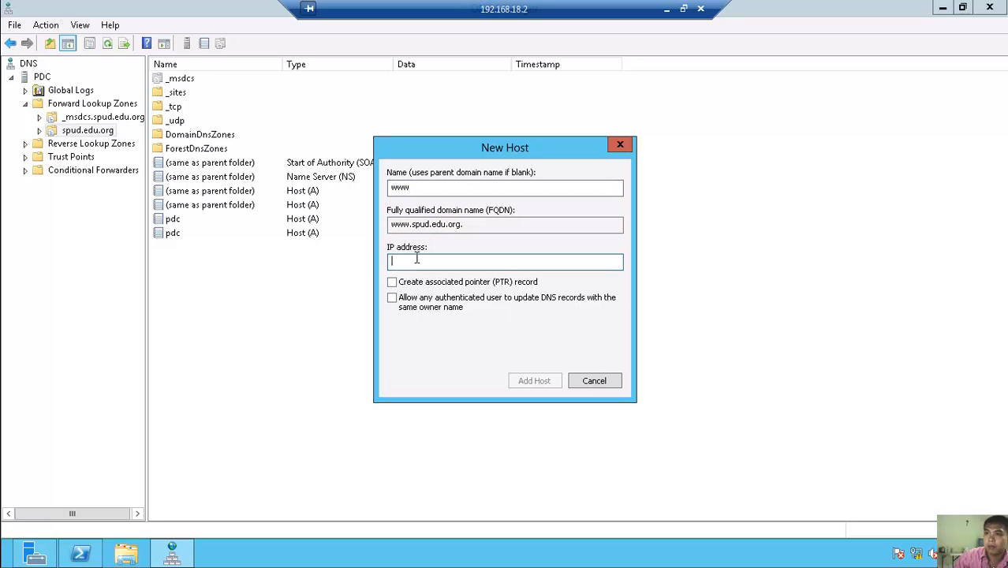
{"action": "type", "text": "19"}
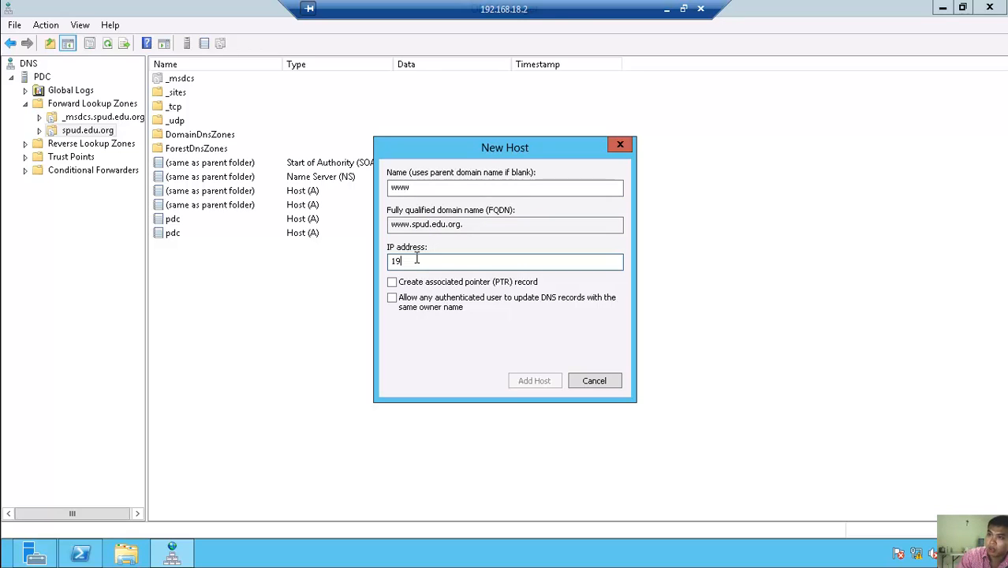
{"action": "type", "text": "2.168."}
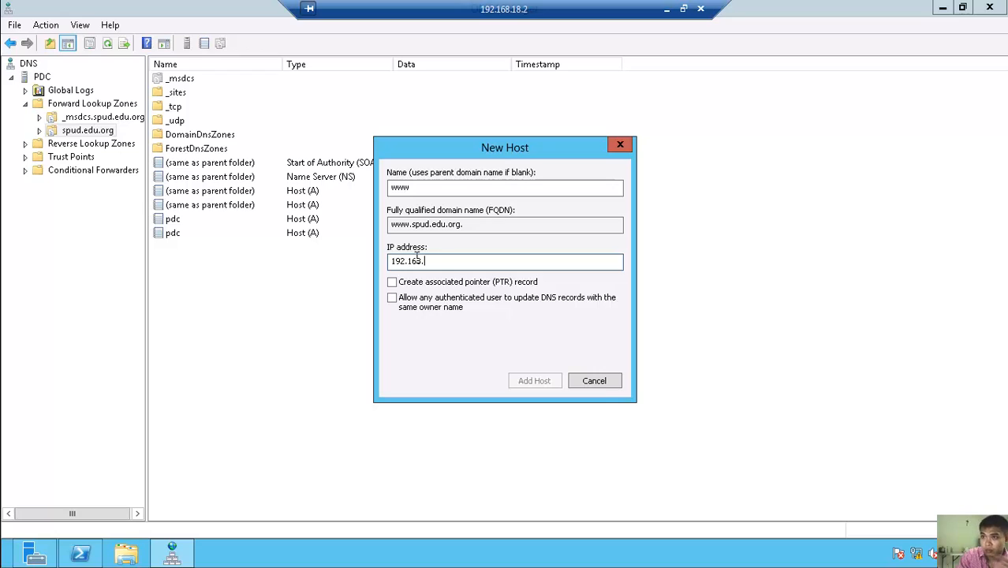
{"action": "type", "text": "18.2"}
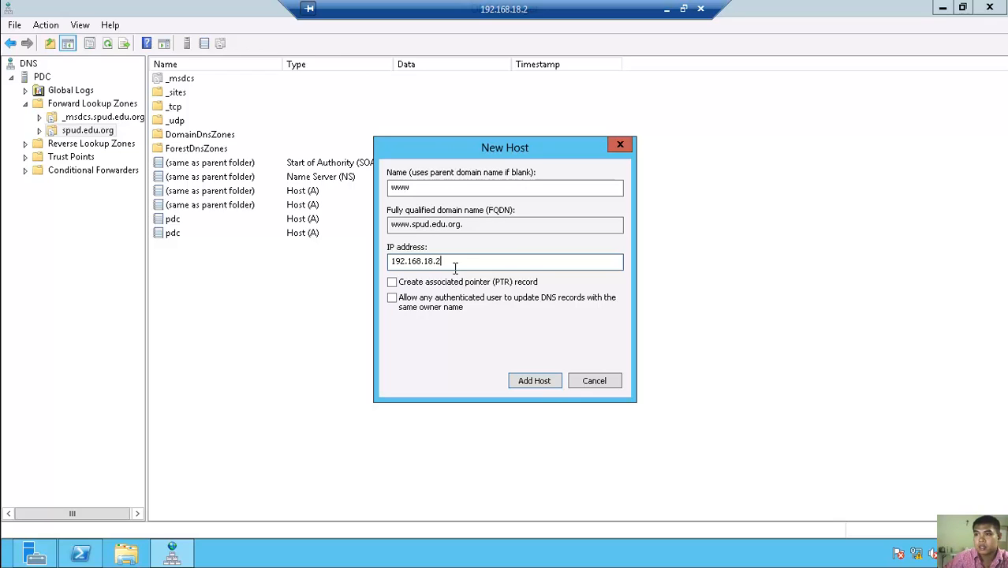
{"action": "left_click", "coordinate": [543, 383]}
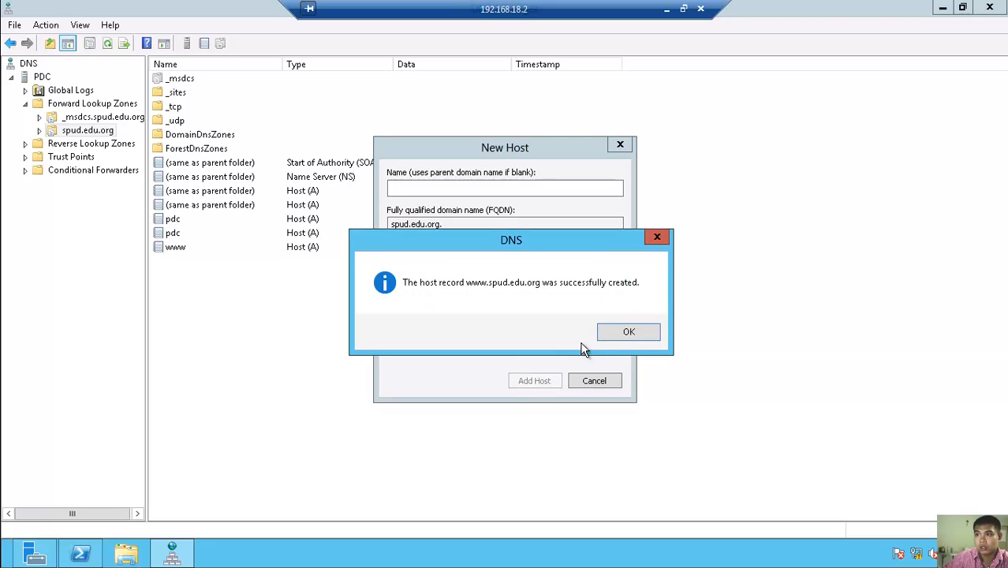
{"action": "left_click", "coordinate": [628, 333]}
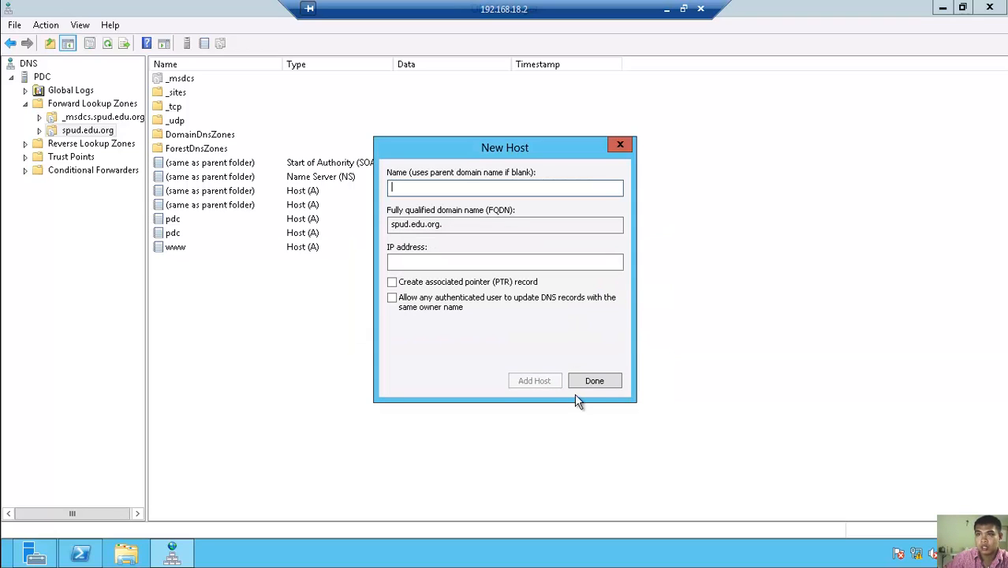
{"action": "left_click", "coordinate": [592, 382]}
- Add a second www host (A) record pointing to 192.168.26.1
{"action": "right_click", "coordinate": [260, 277]}
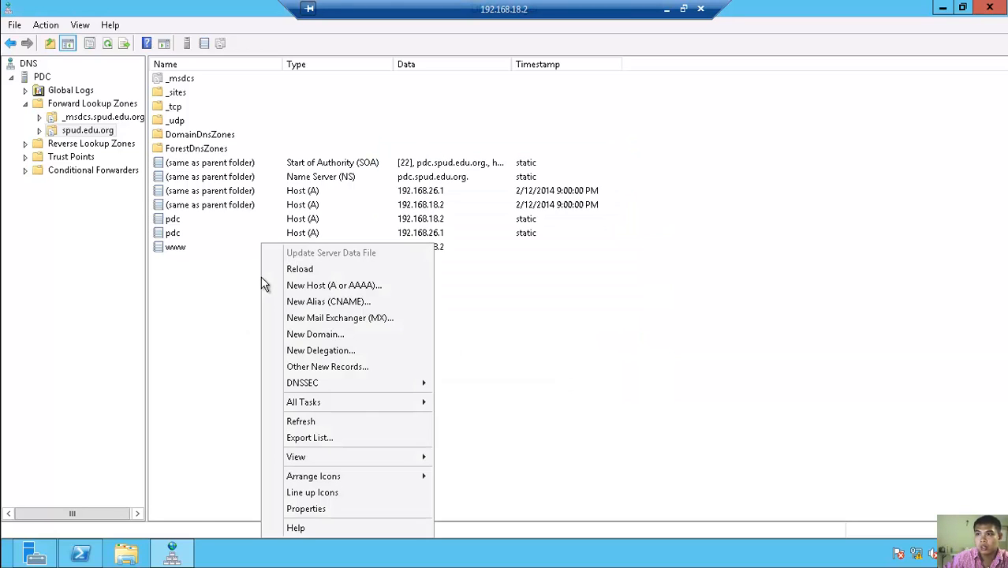
{"action": "left_click", "coordinate": [336, 285]}
{"action": "type", "text": "www"}
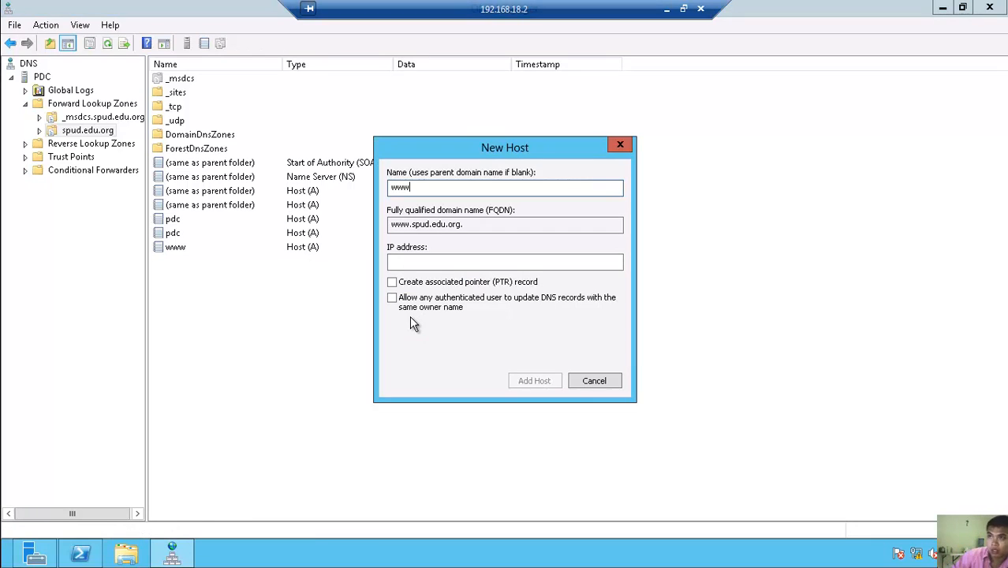
{"action": "left_click", "coordinate": [425, 264]}
{"action": "type", "text": "1"}
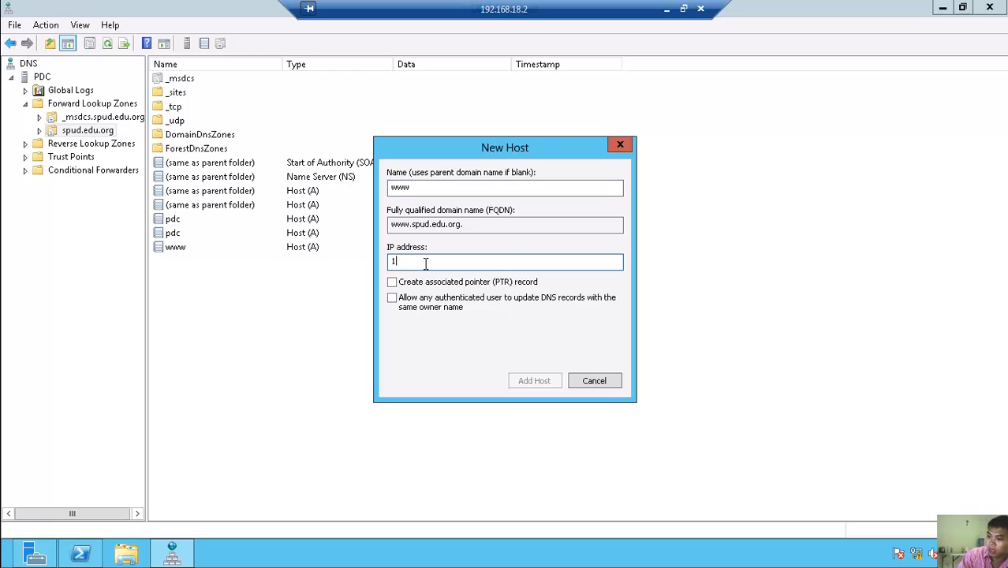
{"action": "type", "text": "92.168."}
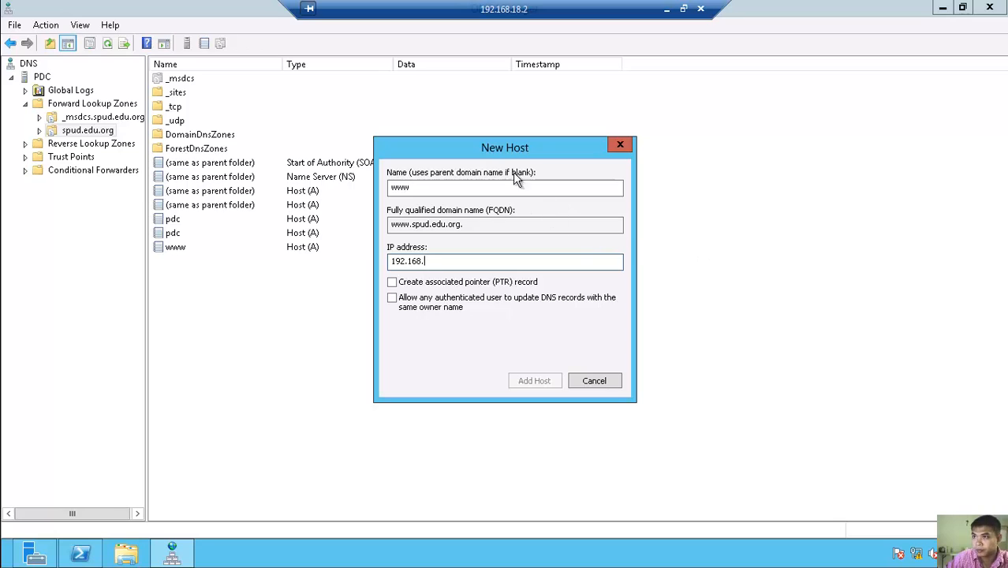
{"action": "left_click_drag", "start_coordinate": [475, 150], "coordinate": [675, 187]}
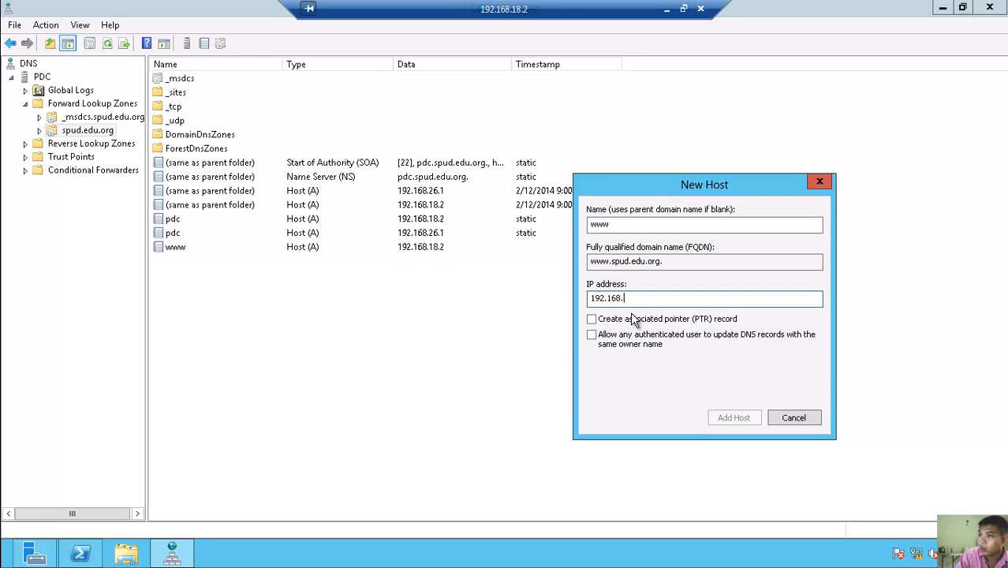
{"action": "type", "text": "26.1"}
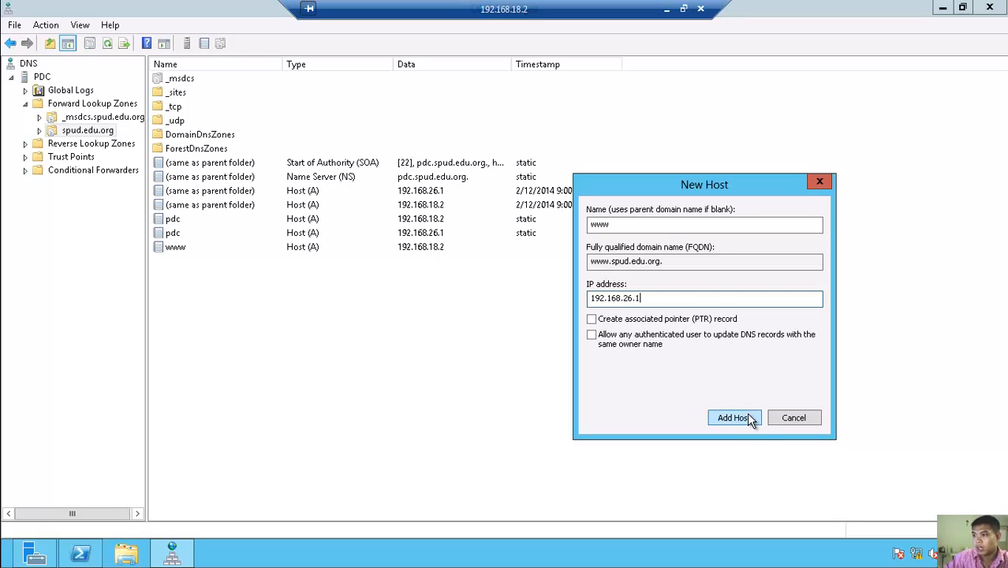
{"action": "left_click", "coordinate": [733, 418]}
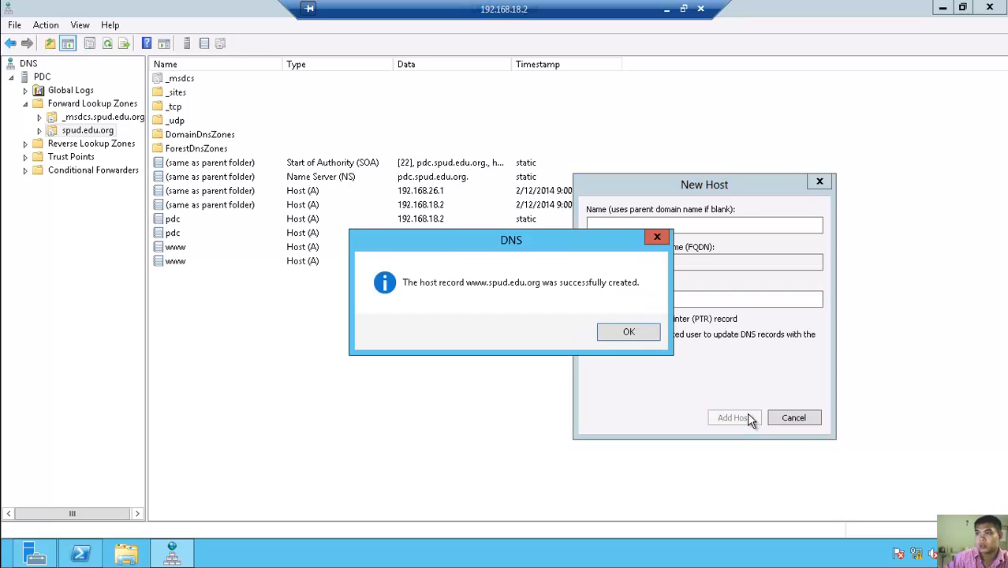
{"action": "left_click", "coordinate": [628, 332]}
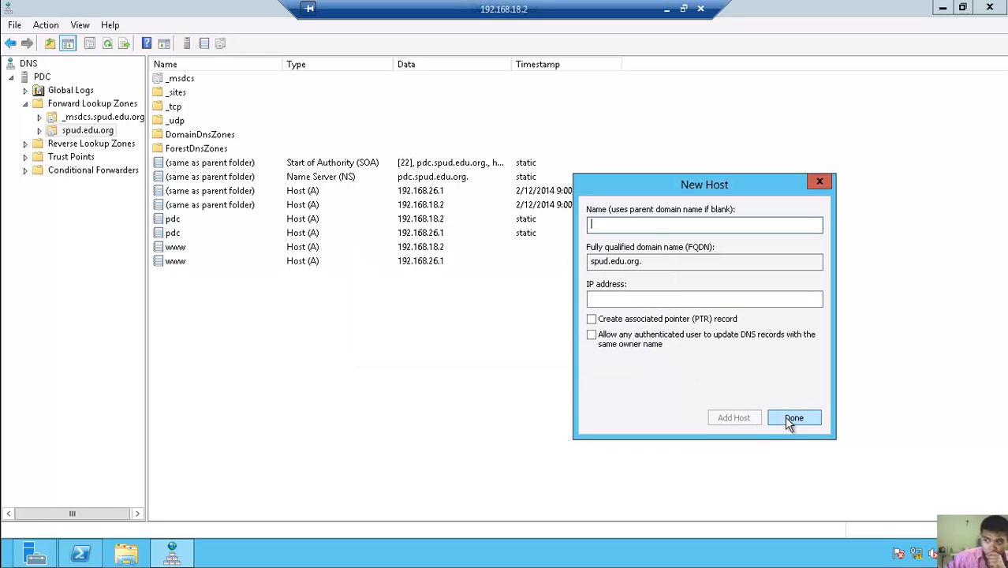
- Close the New Host window and select the empty Reverse Lookup Zones folder
{"action": "left_click", "coordinate": [823, 185]}
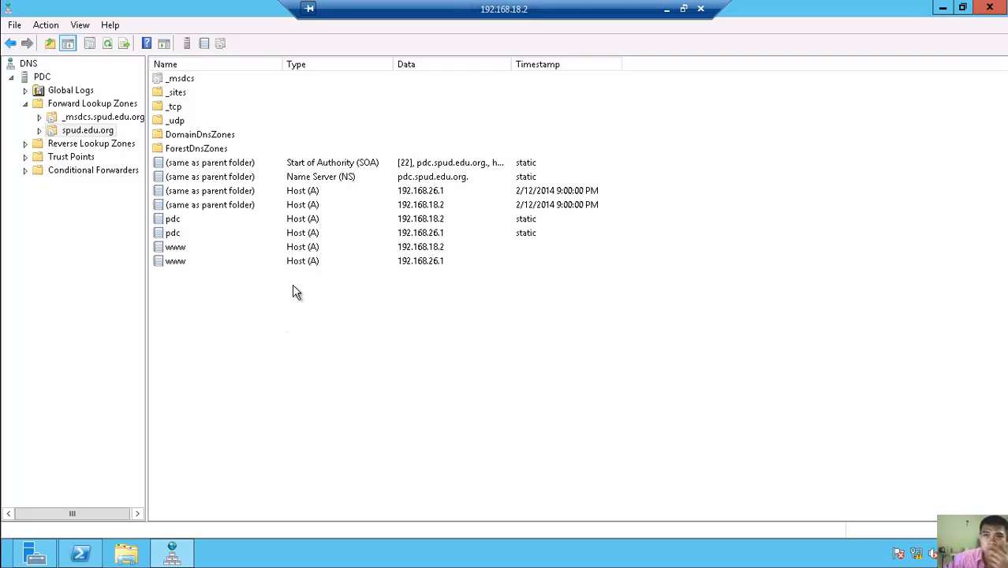
{"action": "left_click", "coordinate": [48, 146]}
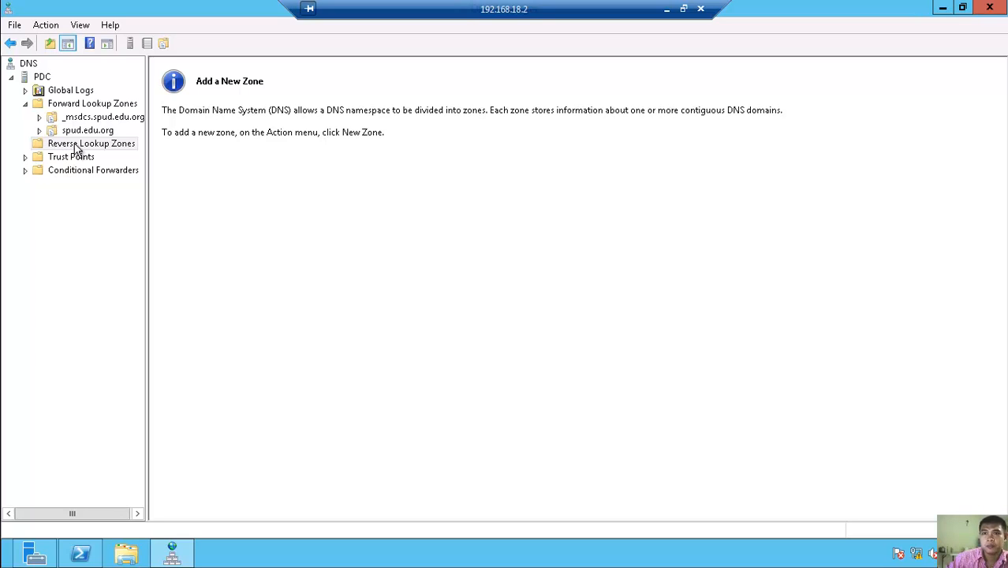
- Start the New Zone wizard for a primary, domain-wide replicated IPv4 reverse lookup zone
{"action": "right_click", "coordinate": [77, 150]}
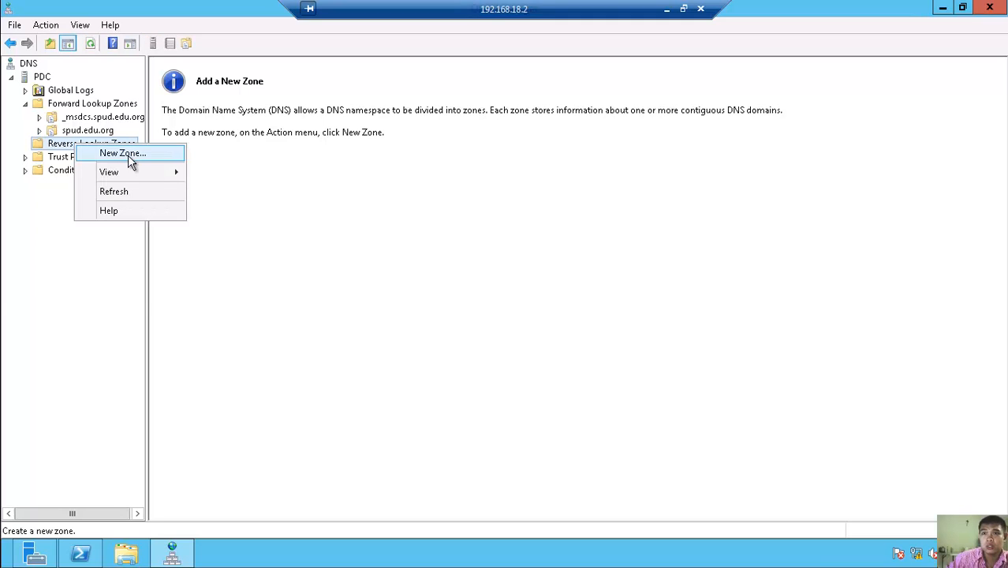
{"action": "left_click", "coordinate": [128, 155]}
{"action": "left_click_drag", "start_coordinate": [295, 27], "coordinate": [368, 99]}
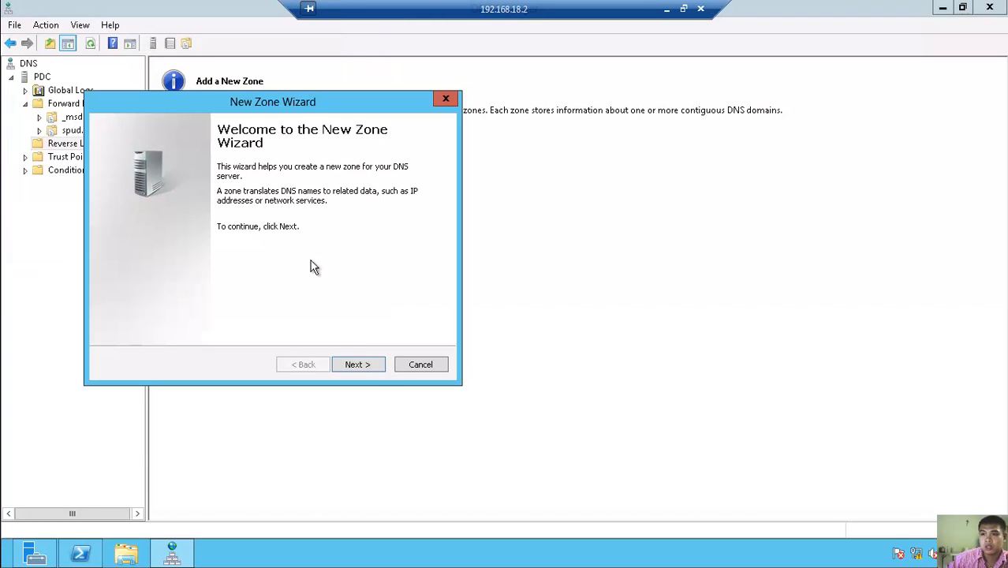
{"action": "left_click", "coordinate": [359, 364]}
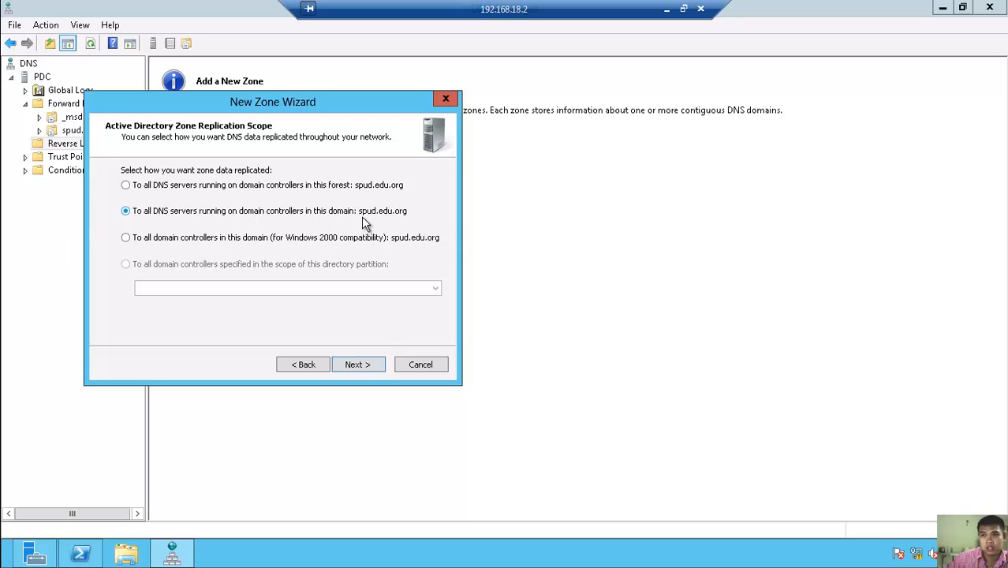
{"action": "left_click", "coordinate": [375, 368]}
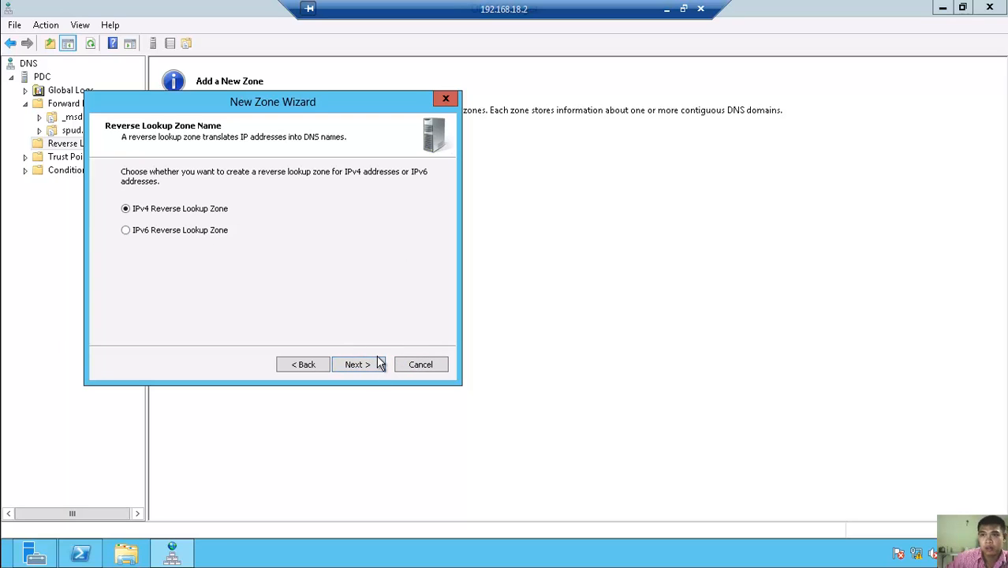
{"action": "left_click", "coordinate": [356, 364]}
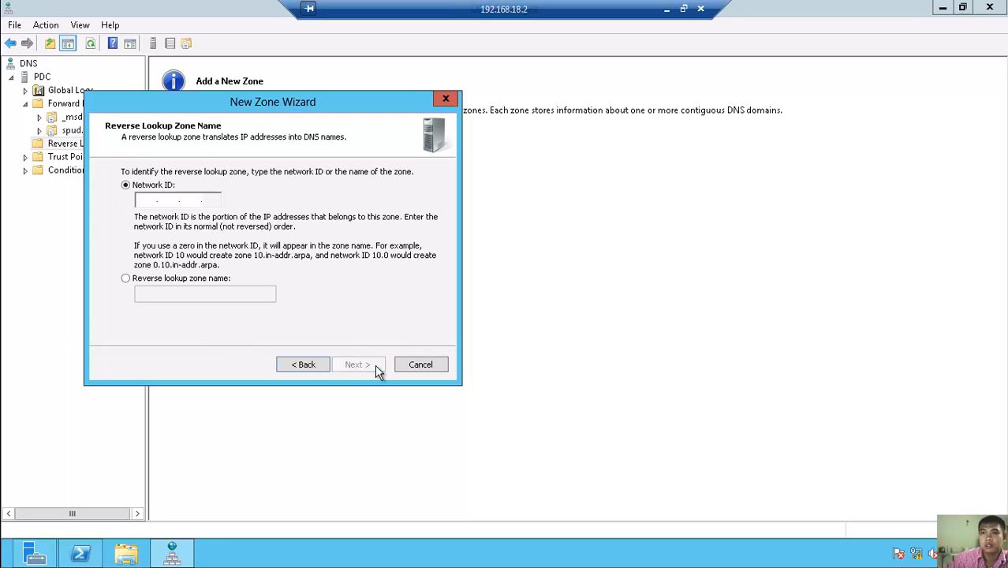
- Enter network ID 192.168.26, allow nonsecure and secure dynamic updates, and finish creating the zone
{"action": "left_click", "coordinate": [147, 202]}
{"action": "type", "text": "192.1"}
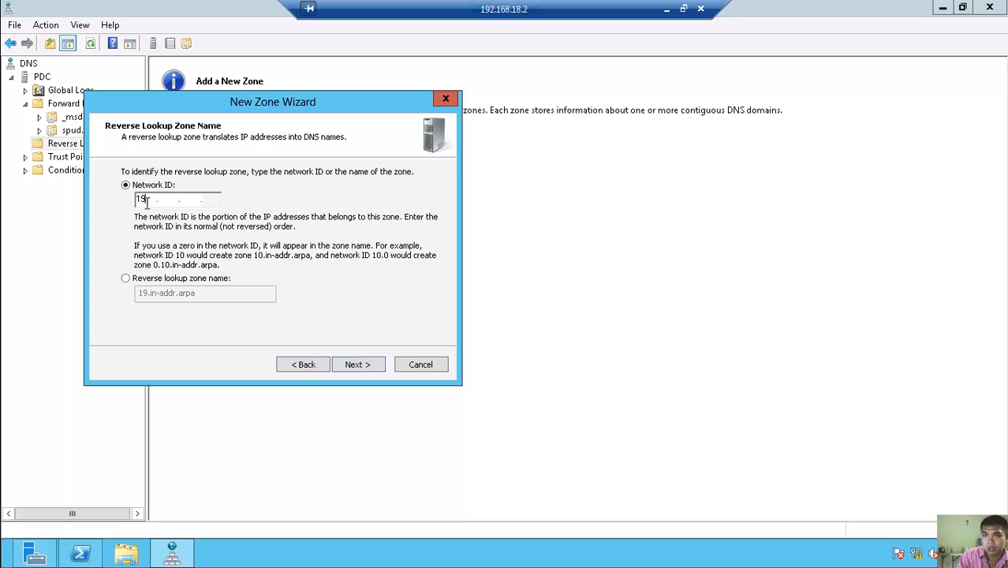
{"action": "type", "text": "68."}
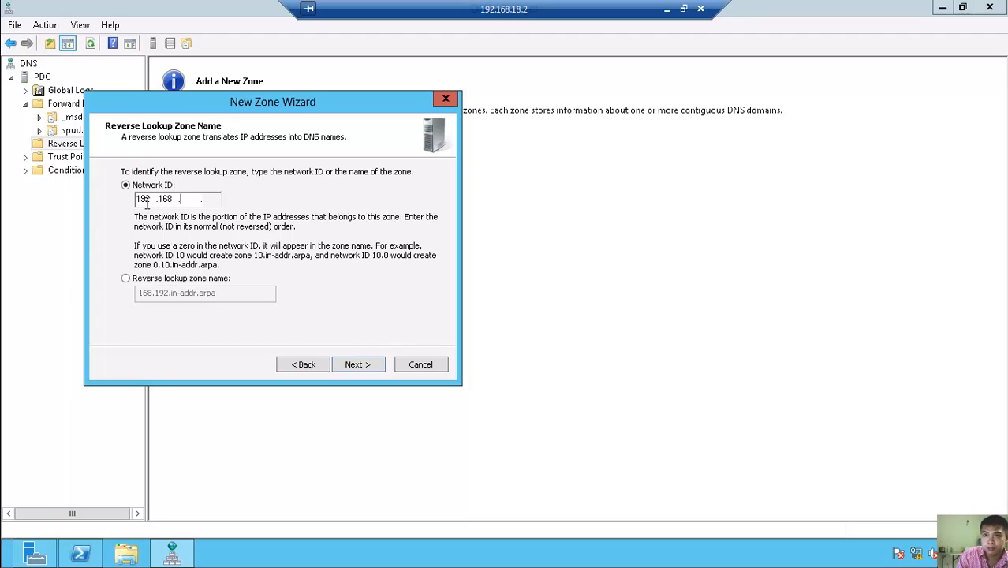
{"action": "type", "text": "26"}
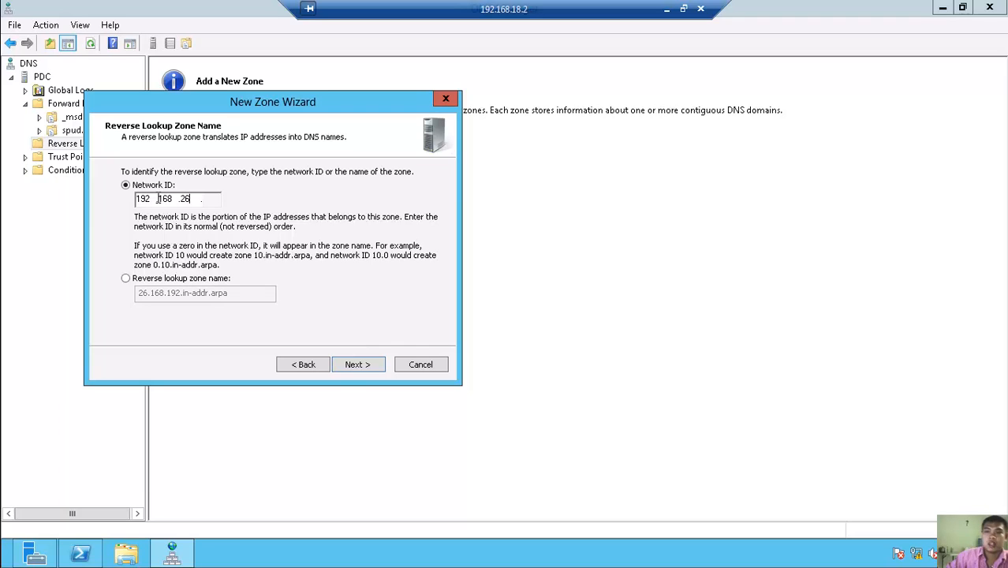
{"action": "left_click", "coordinate": [366, 364]}
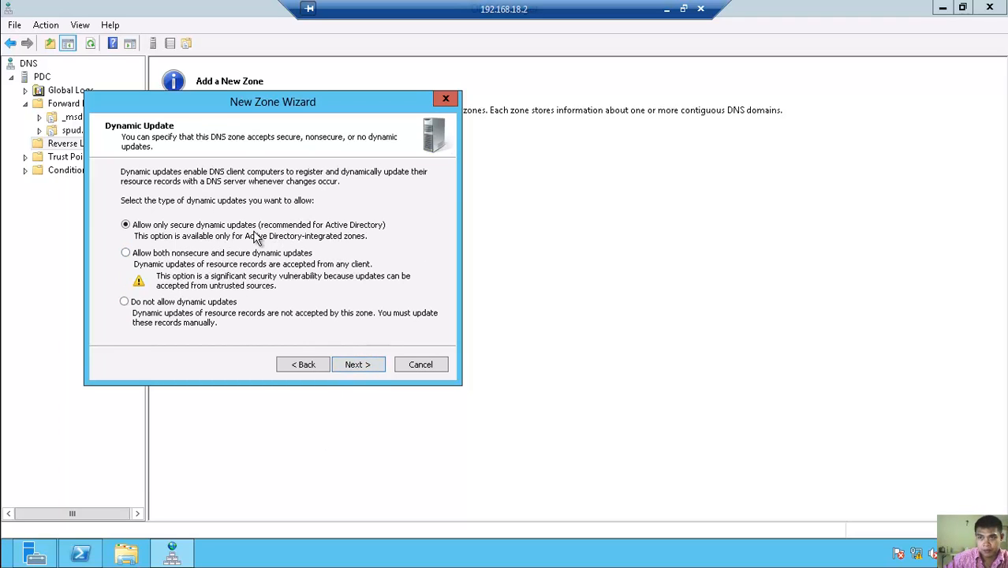
{"action": "left_click", "coordinate": [178, 256]}
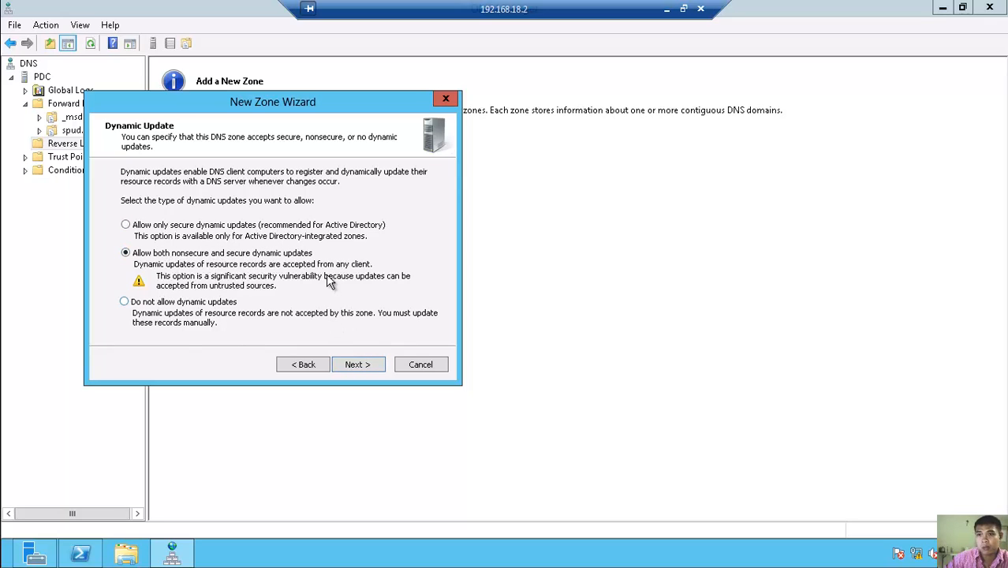
{"action": "left_click", "coordinate": [362, 367]}
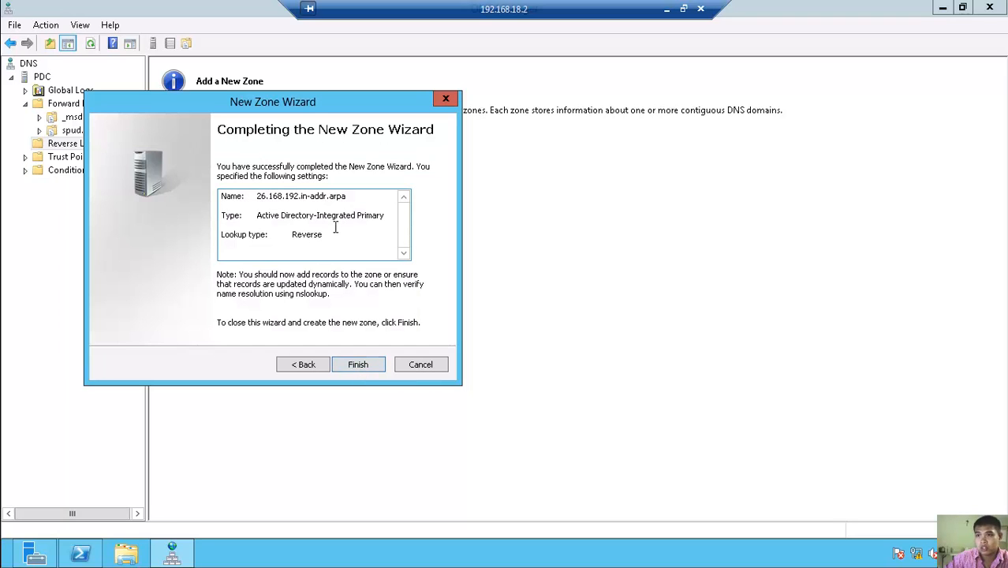
{"action": "left_click", "coordinate": [358, 367]}
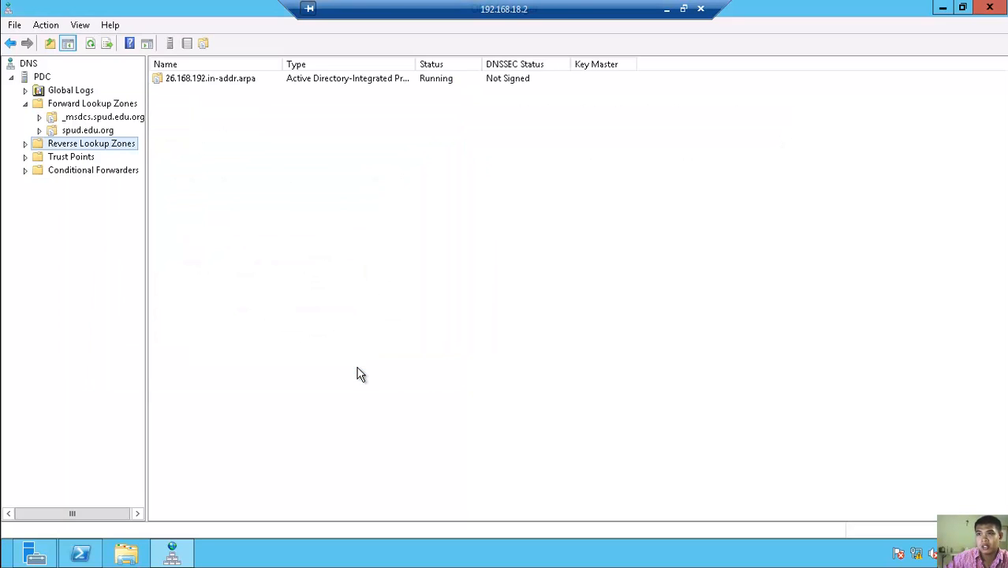
{"action": "double_click", "coordinate": [39, 146]}
{"action": "left_click", "coordinate": [99, 157]}
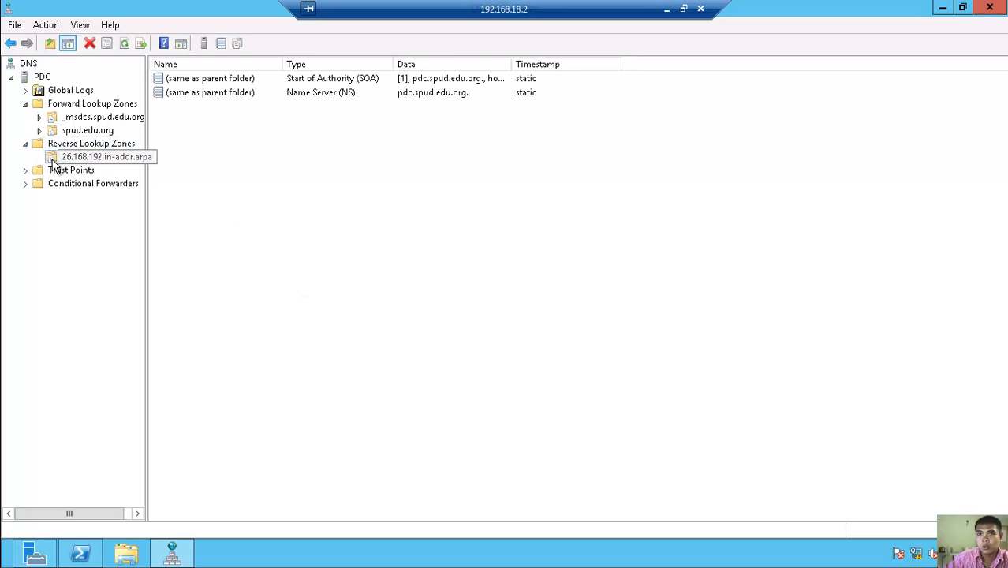
{"action": "right_click", "coordinate": [121, 160]}
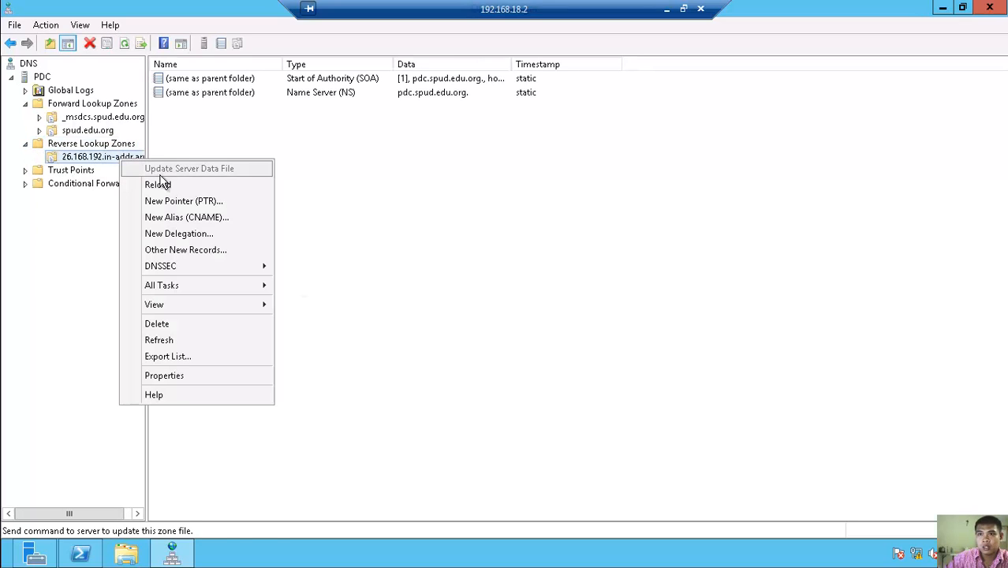
{"action": "left_click", "coordinate": [195, 201]}
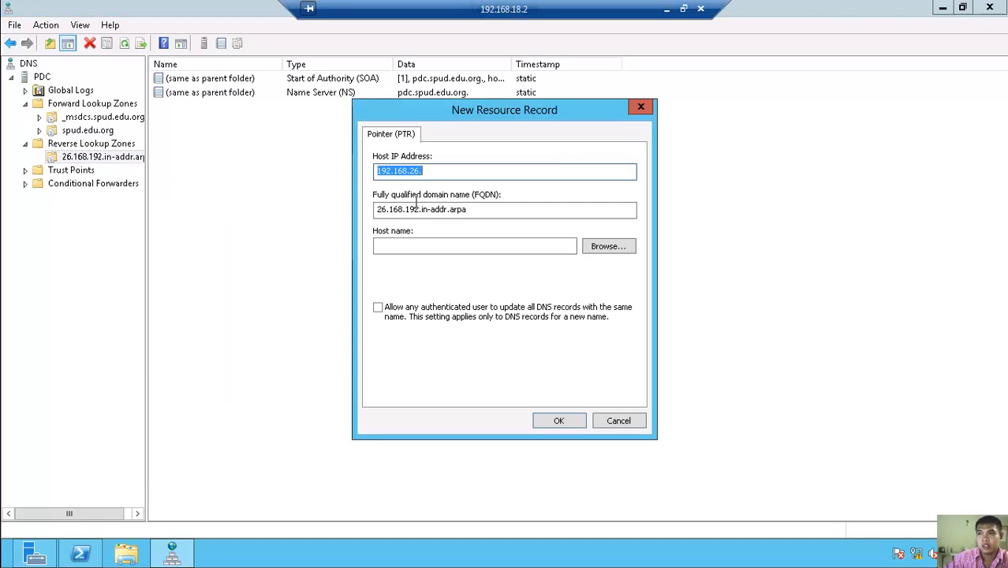
{"action": "key", "text": "End"}
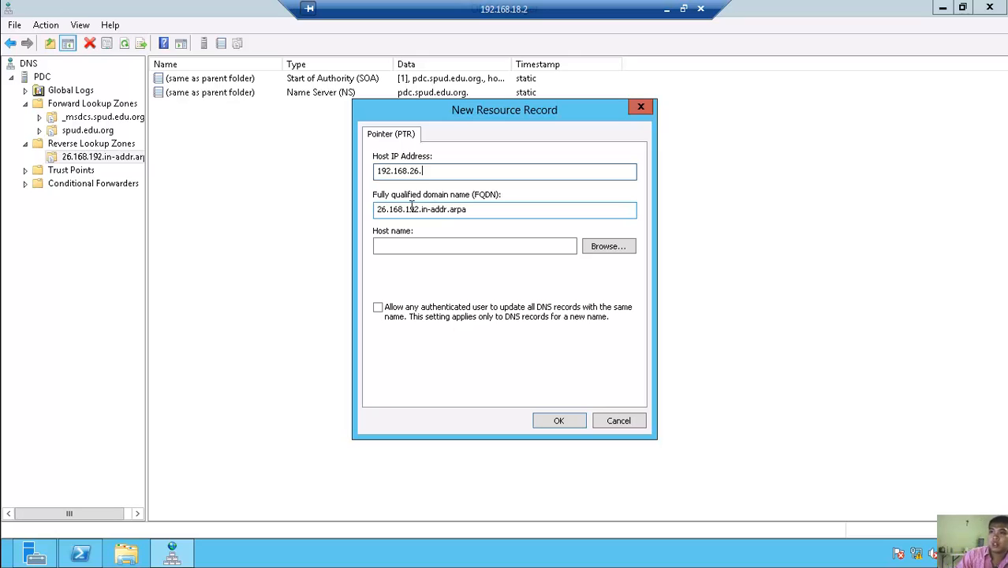
{"action": "type", "text": "1"}
{"action": "left_click", "coordinate": [458, 246]}
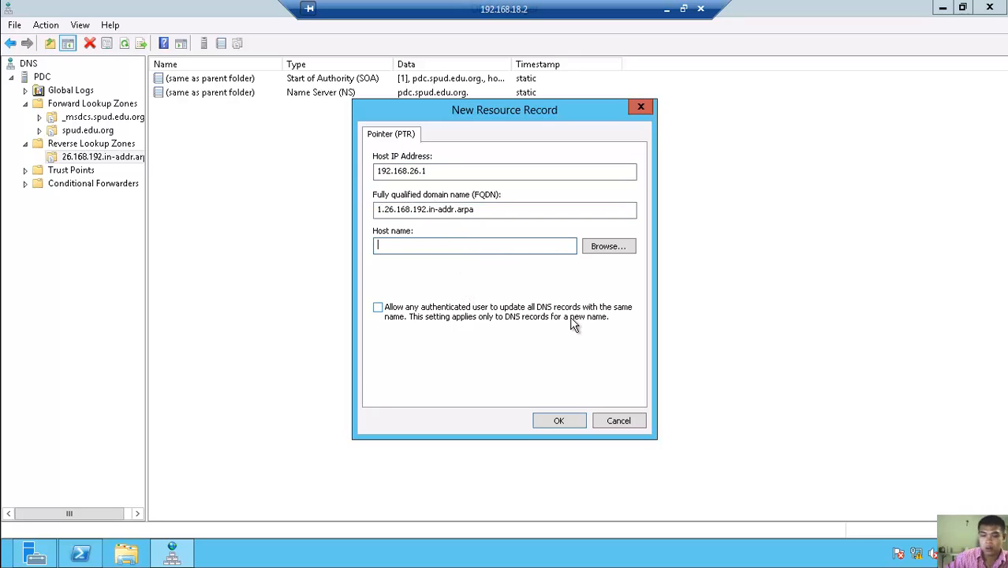
{"action": "type", "text": "w"}
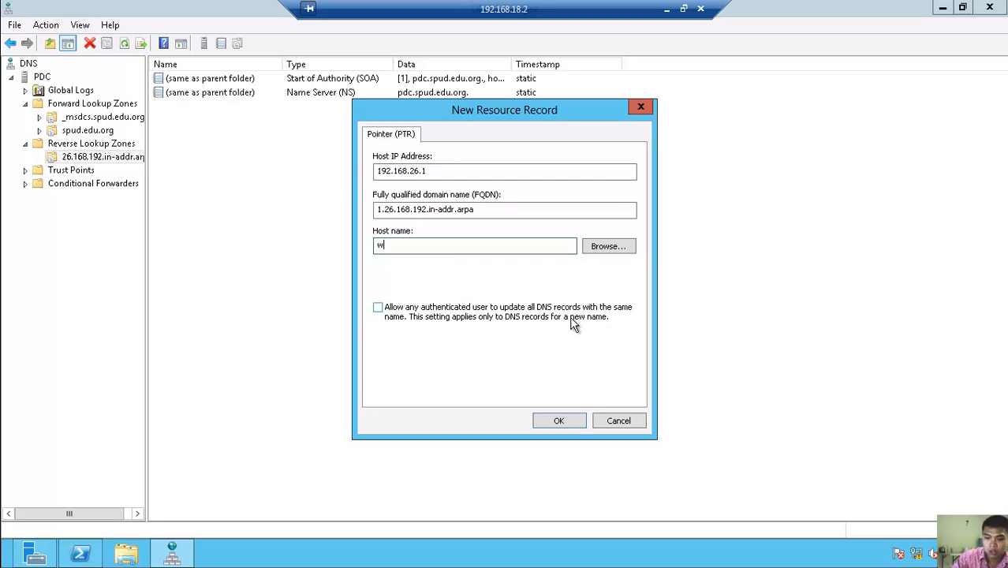
{"action": "type", "text": "ww.spud.edu"}
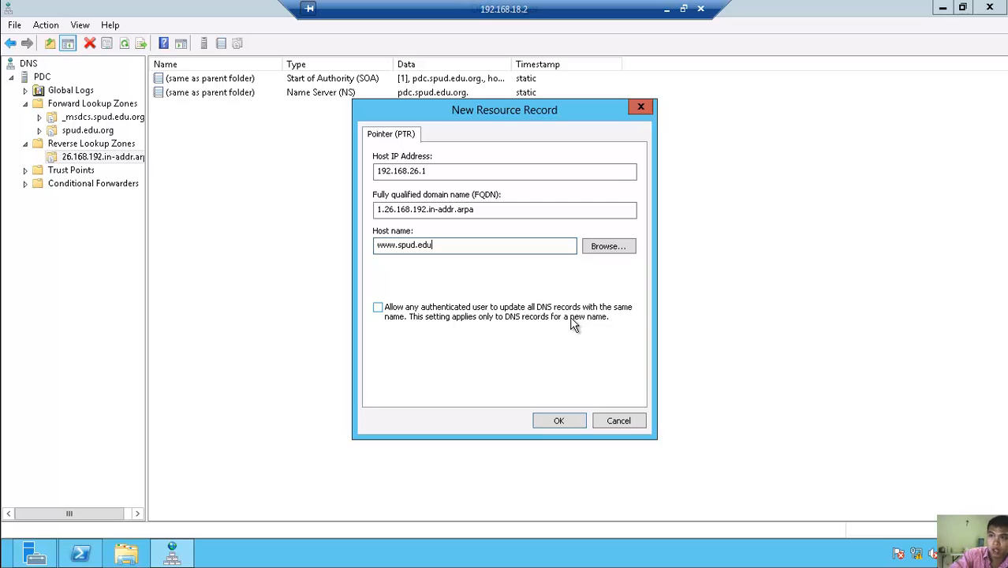
{"action": "type", "text": ".org"}
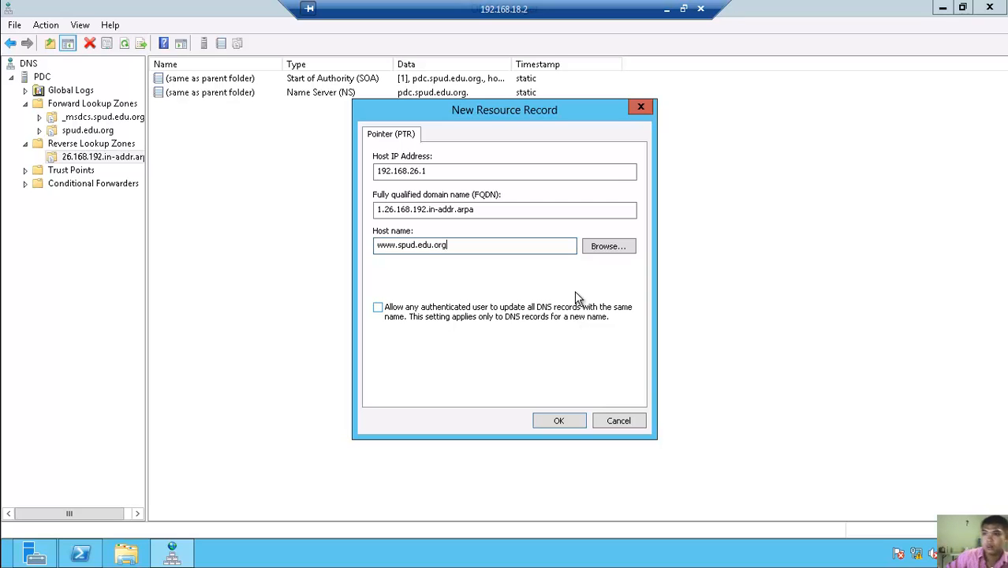
{"action": "left_click", "coordinate": [558, 421]}
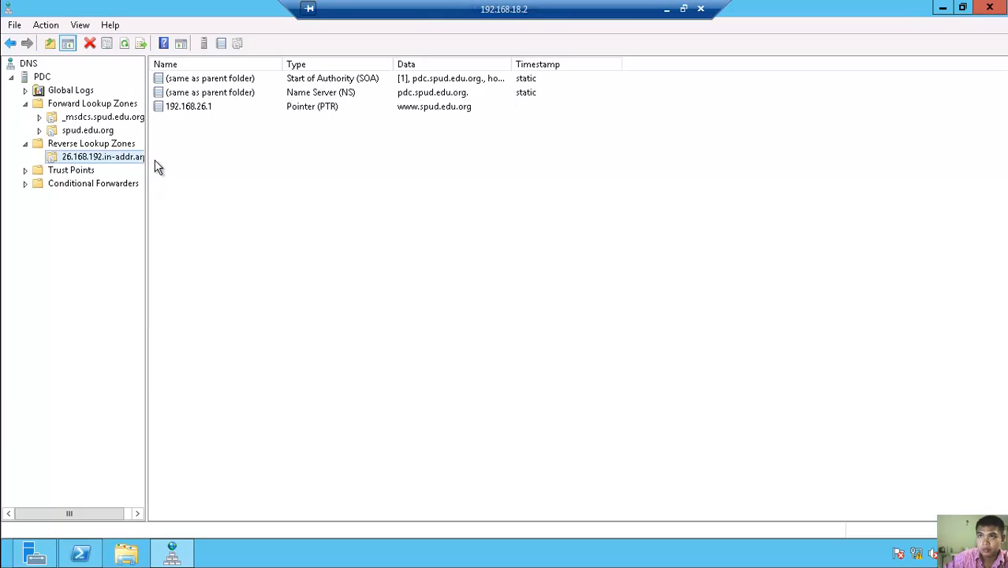
{"action": "right_click", "coordinate": [187, 116]}
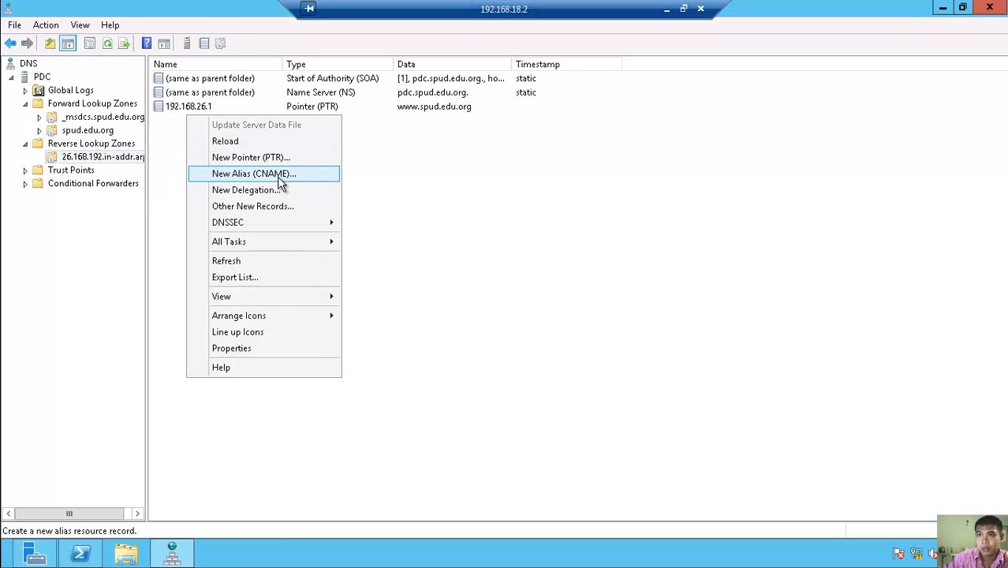
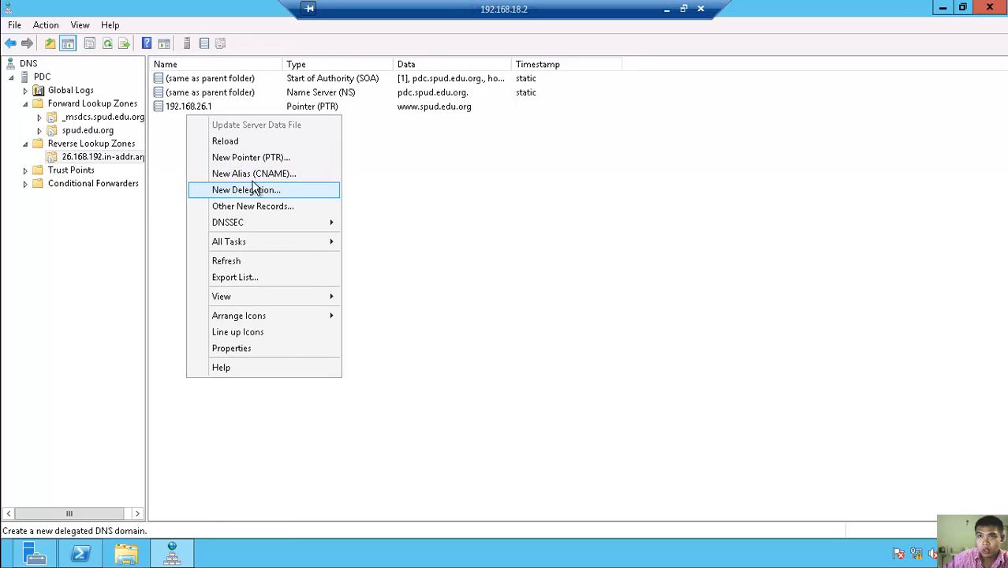
- Start a new primary, domain-replicated IPv4 reverse lookup zone in the New Zone wizard
{"action": "right_click", "coordinate": [98, 145]}
{"action": "left_click", "coordinate": [139, 156]}
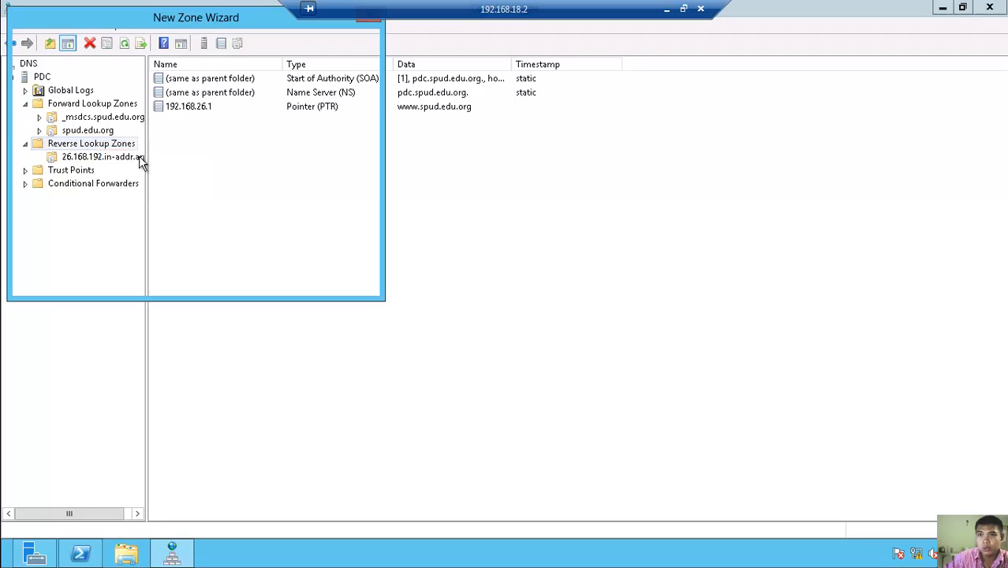
{"action": "left_click", "coordinate": [278, 284]}
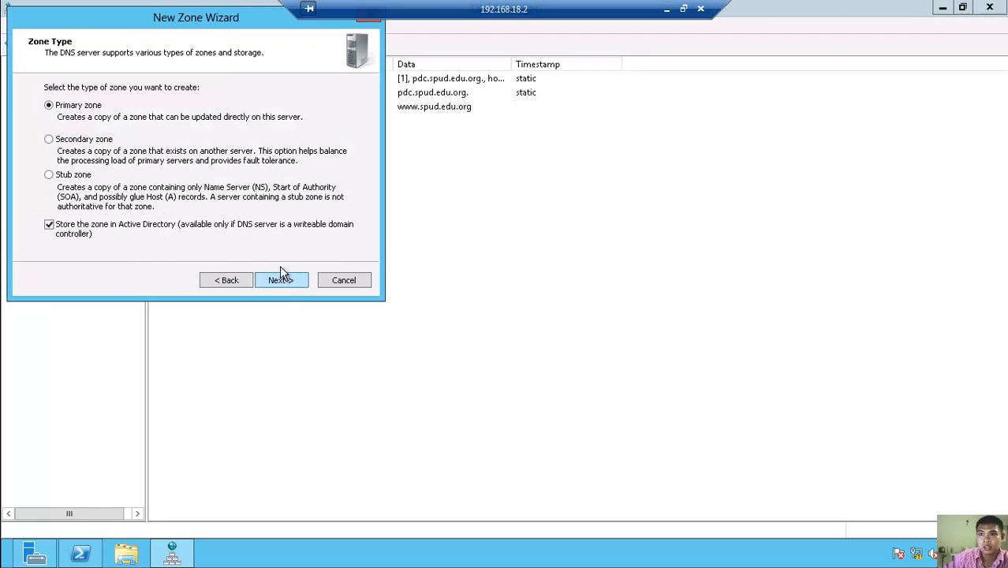
{"action": "left_click", "coordinate": [280, 282]}
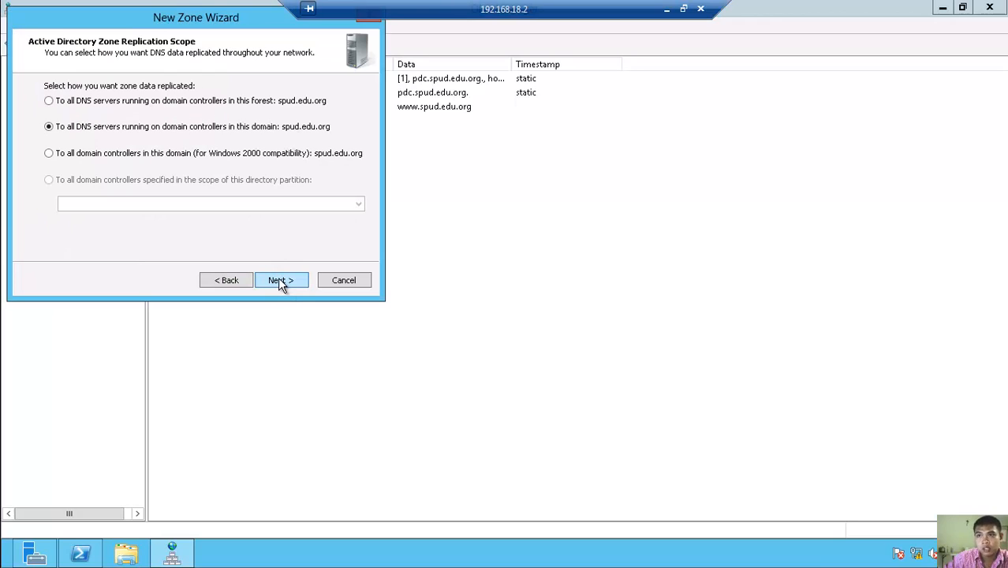
{"action": "left_click", "coordinate": [280, 283]}
{"action": "left_click", "coordinate": [281, 280]}
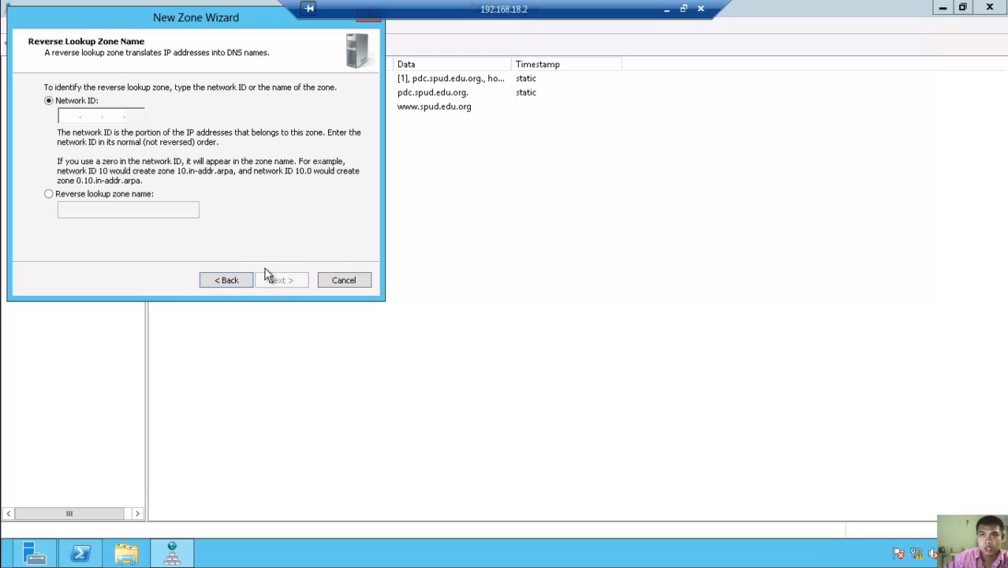
- Use network ID 192.168.18, allow nonsecure and secure dynamic updates, and finish the zone
{"action": "key", "text": "Down"}
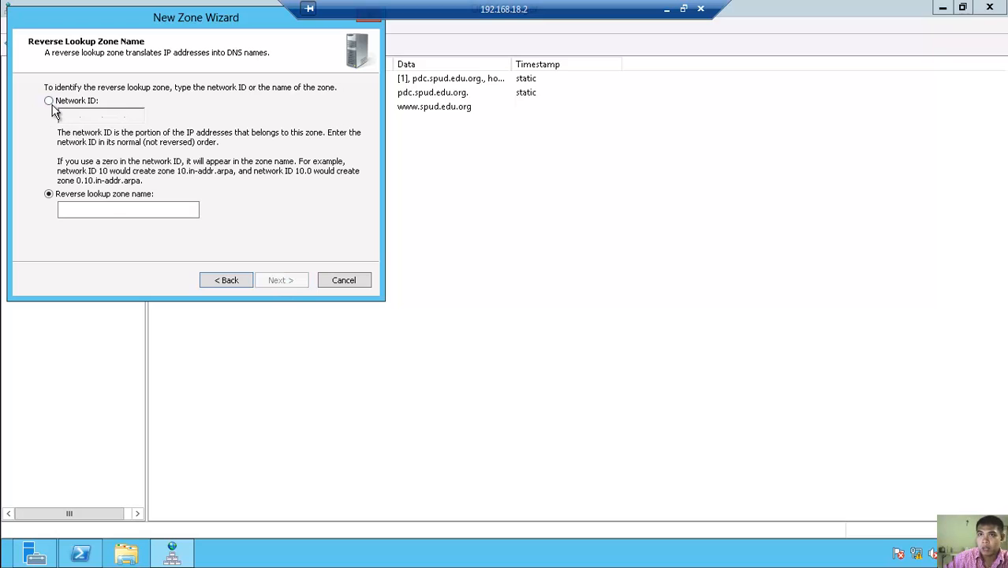
{"action": "left_click", "coordinate": [49, 101]}
{"action": "type", "text": "192.168."}
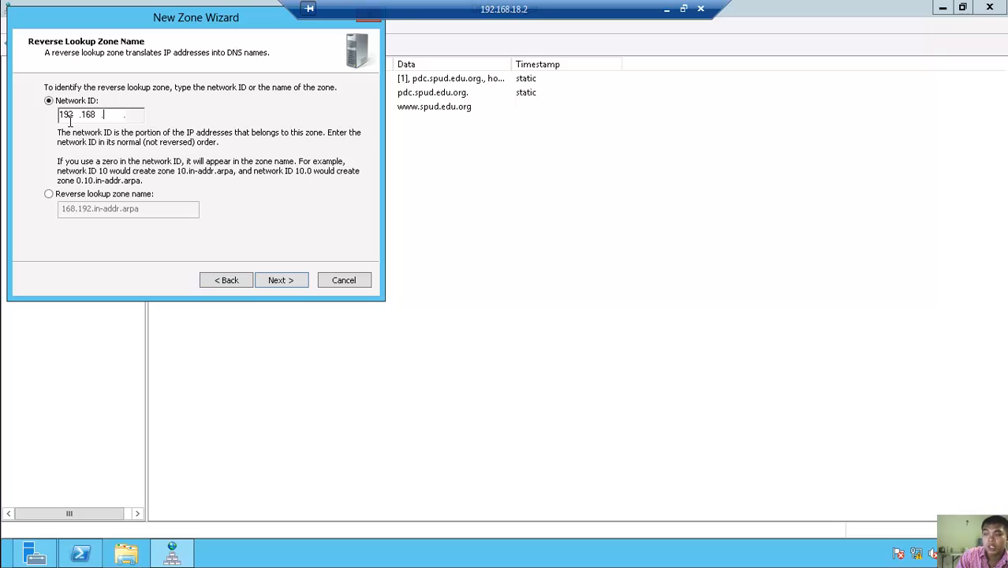
{"action": "type", "text": "18"}
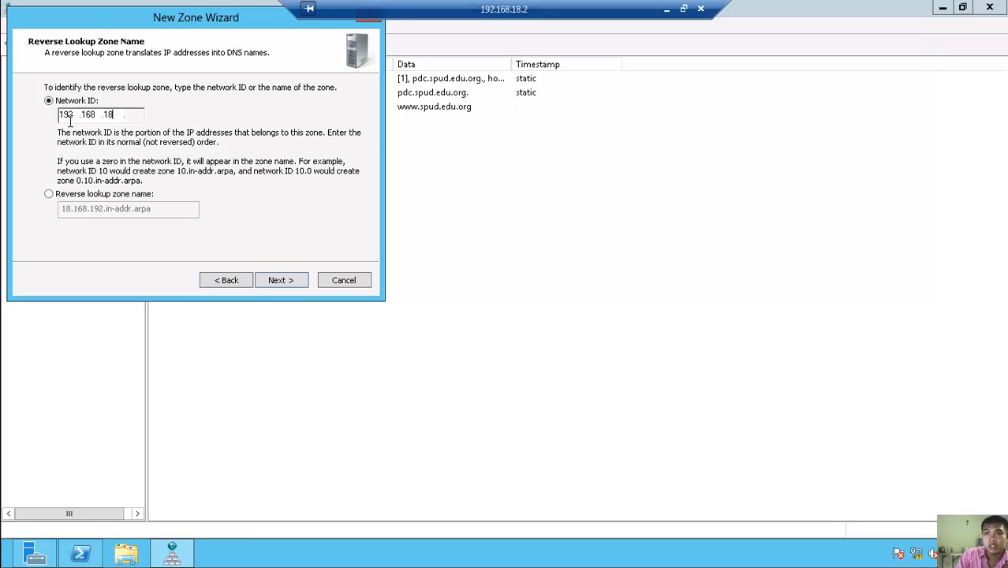
{"action": "left_click", "coordinate": [281, 281]}
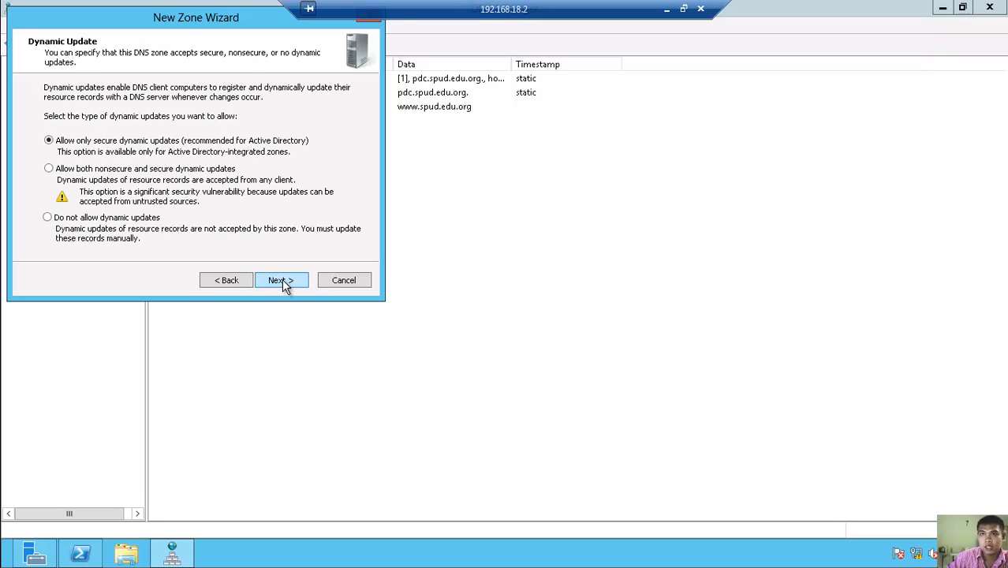
{"action": "left_click", "coordinate": [124, 175]}
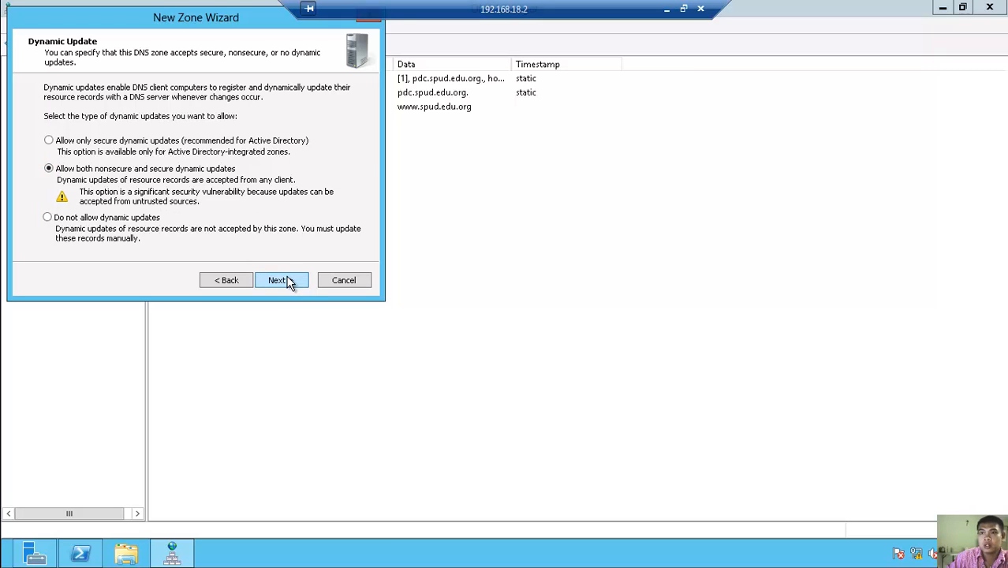
{"action": "left_click", "coordinate": [282, 281]}
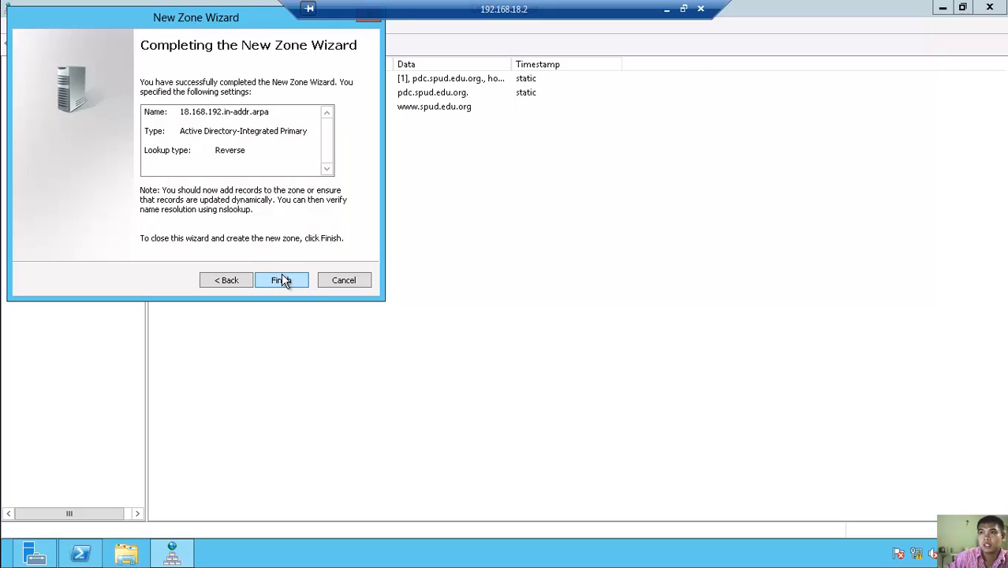
{"action": "left_click", "coordinate": [282, 282]}
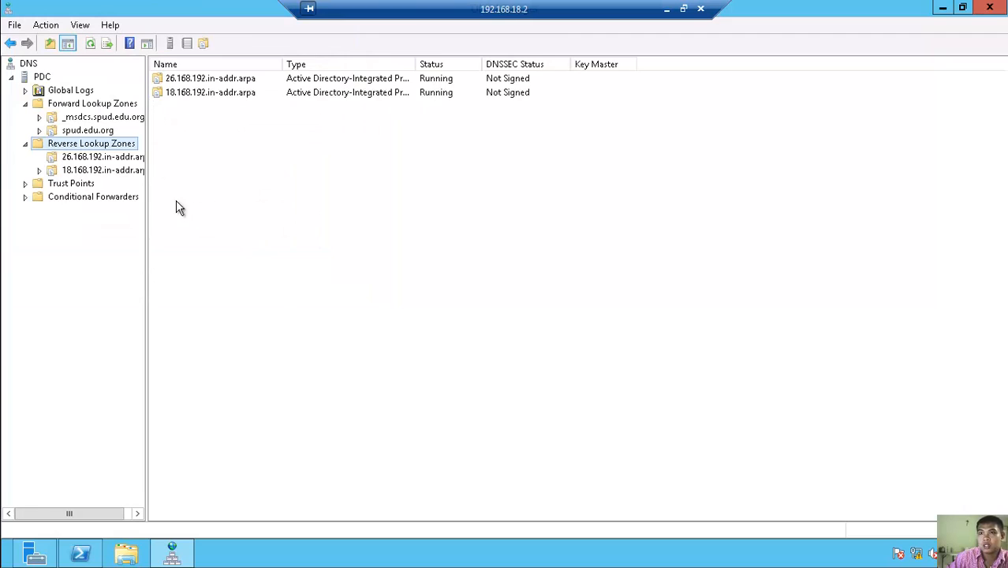
{"action": "left_click", "coordinate": [103, 172]}
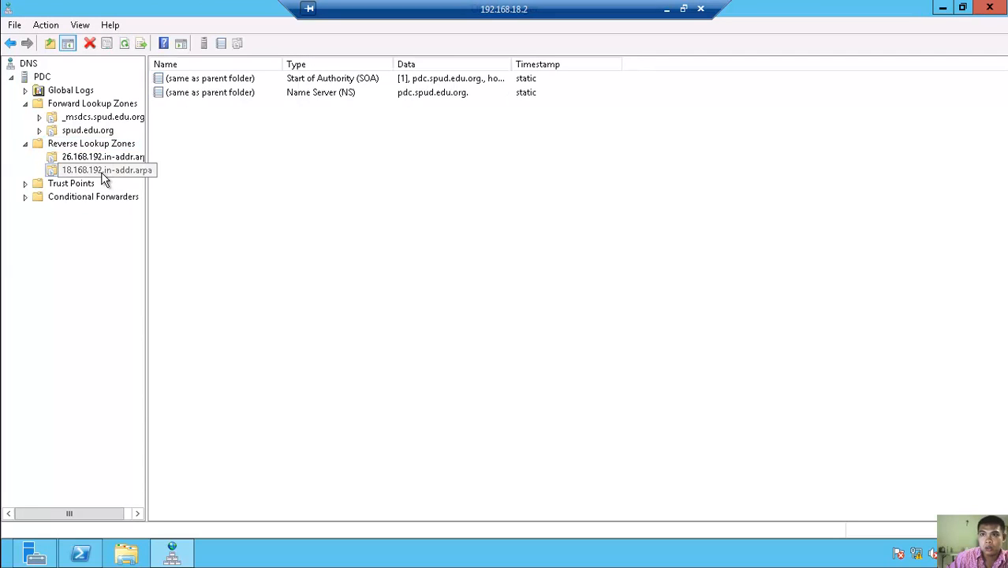
{"action": "right_click", "coordinate": [203, 134]}
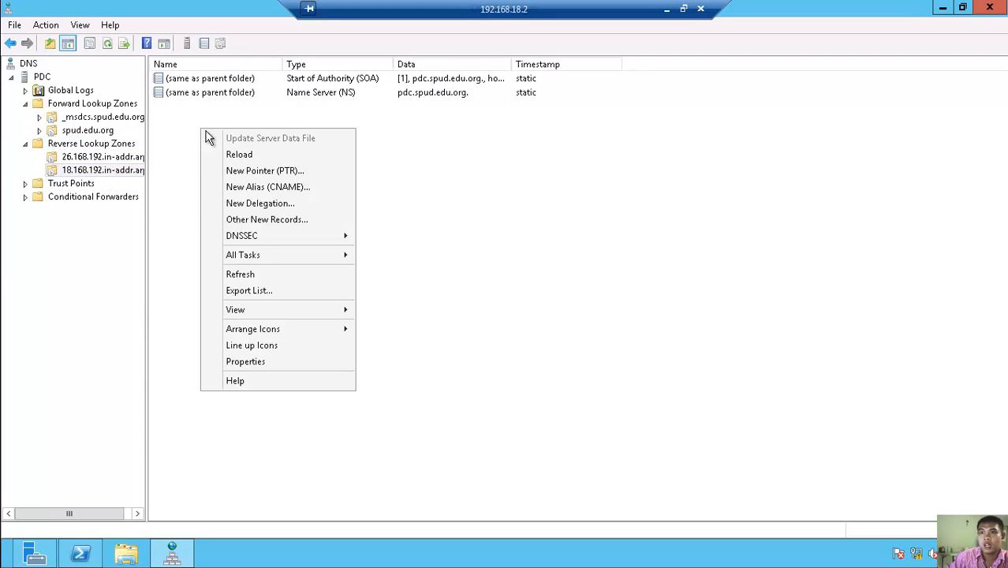
{"action": "left_click", "coordinate": [286, 170]}
{"action": "left_click", "coordinate": [449, 170]}
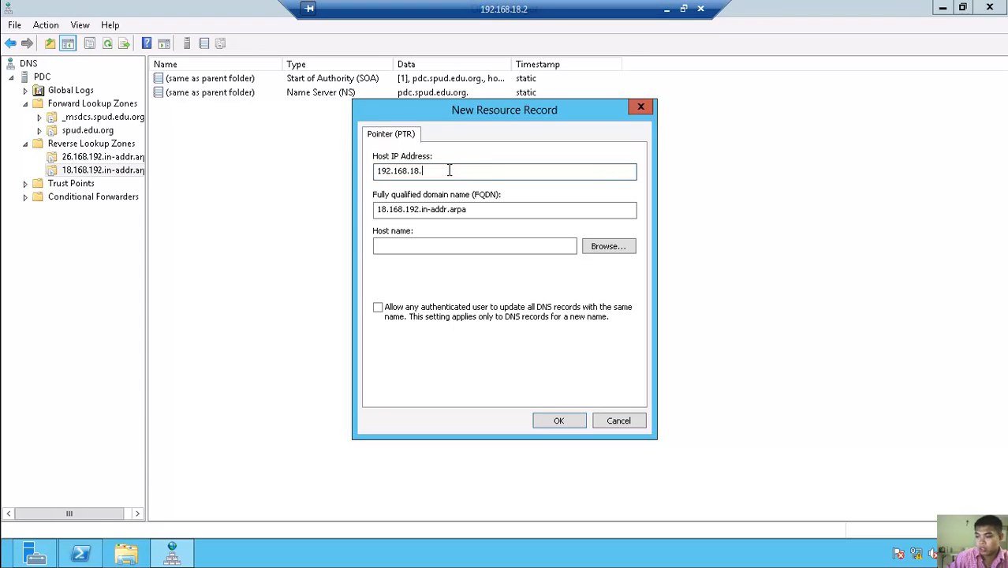
{"action": "type", "text": "2"}
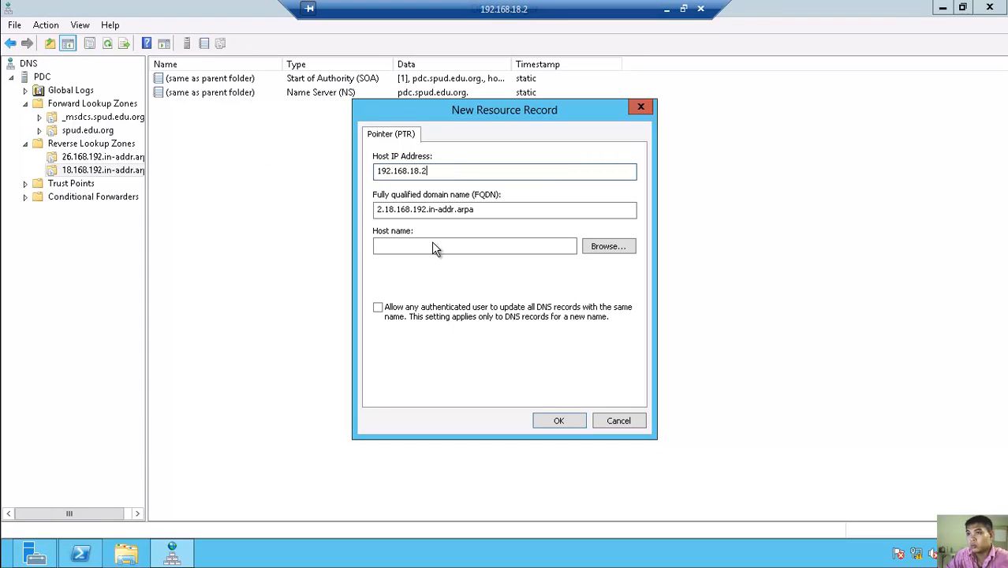
{"action": "left_click", "coordinate": [415, 247]}
{"action": "type", "text": "www.s"}
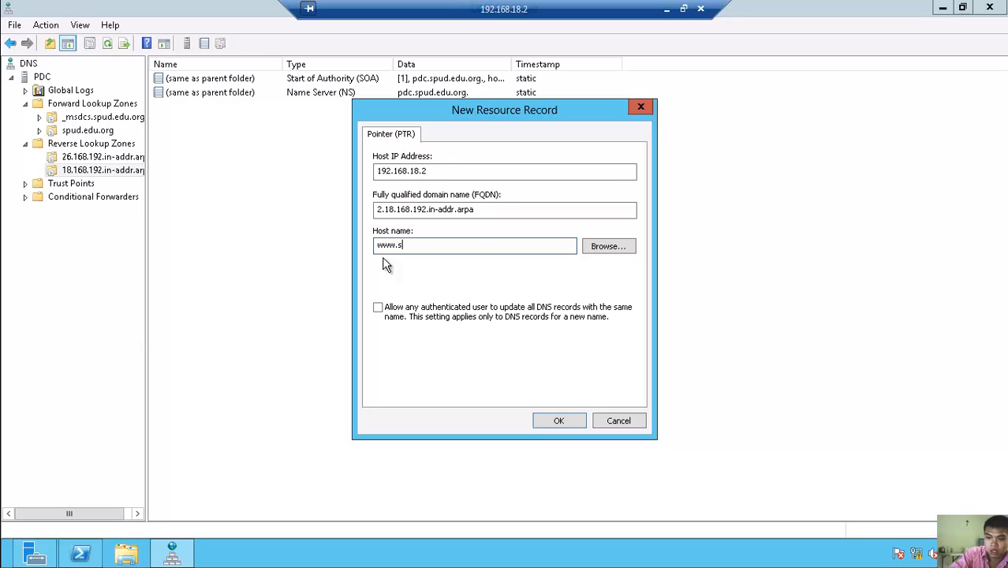
{"action": "type", "text": "pud.edu"}
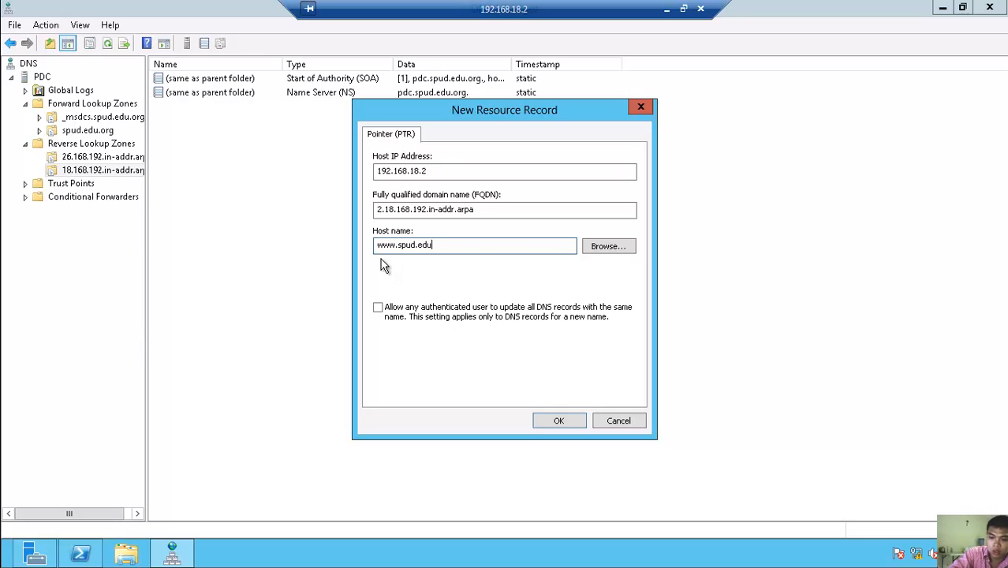
{"action": "type", "text": ".org"}
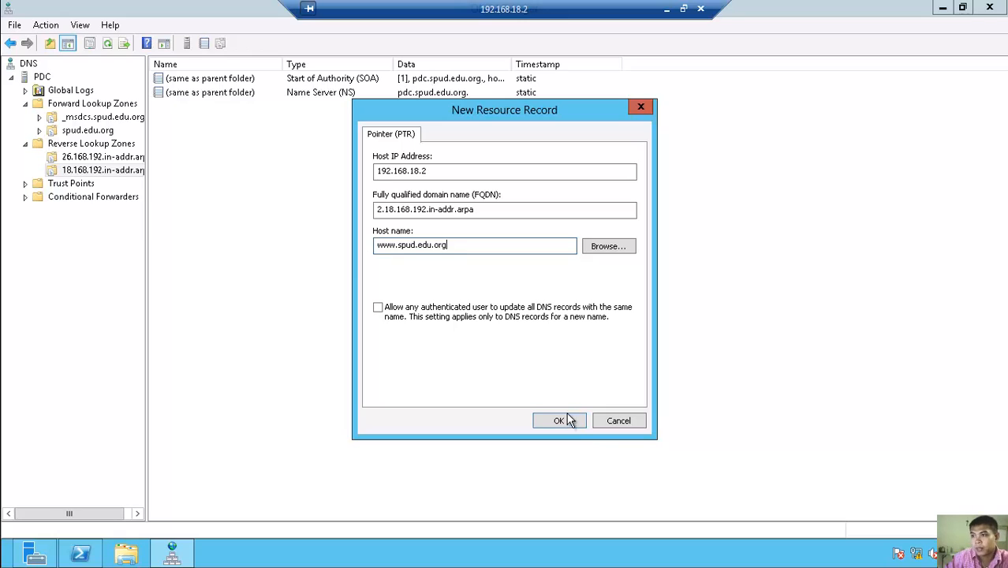
{"action": "left_click", "coordinate": [558, 421]}
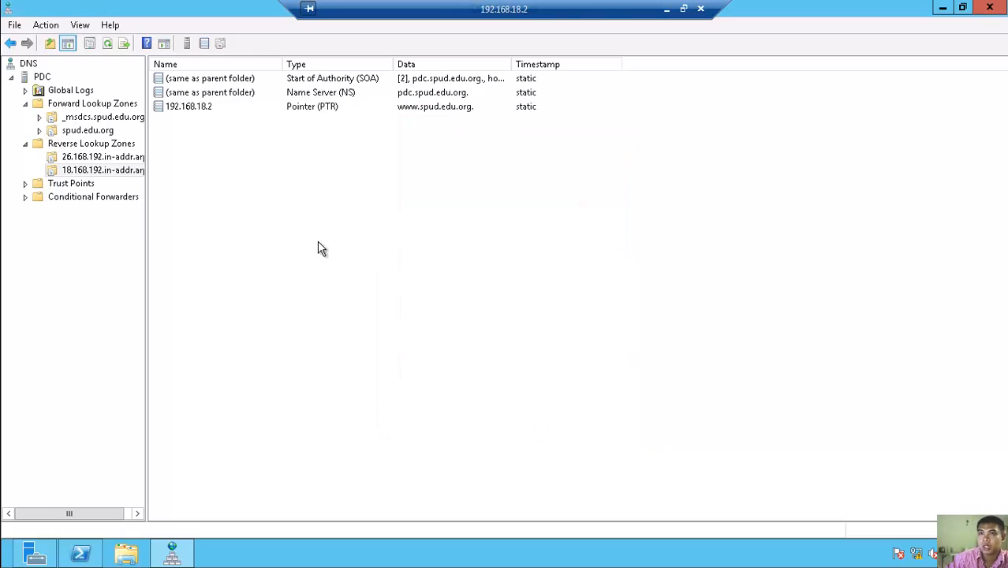
{"action": "left_click", "coordinate": [110, 48]}
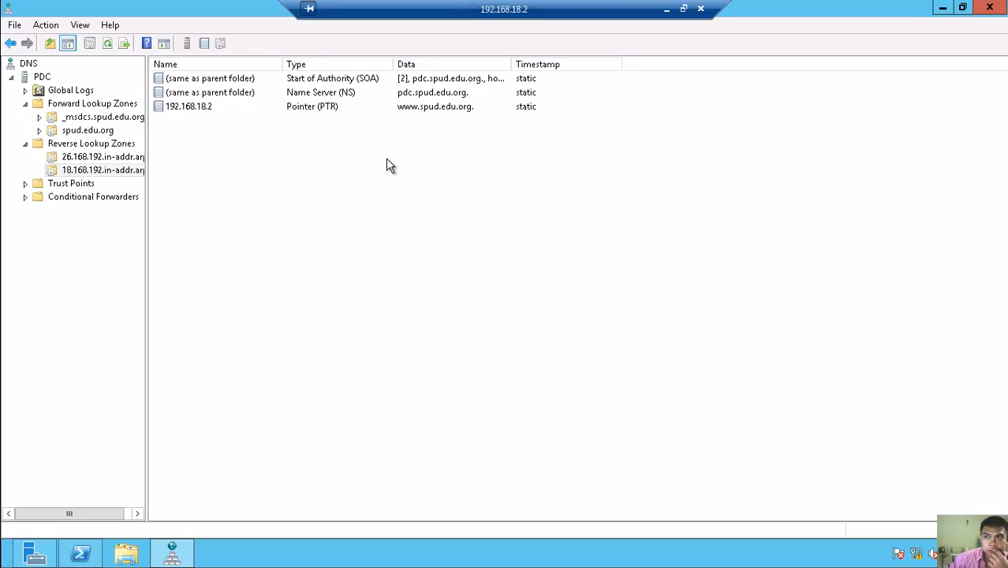
- Remove the trailing dot from the 192.168.18.2 pointer's host name and apply it
{"action": "right_click", "coordinate": [175, 111]}
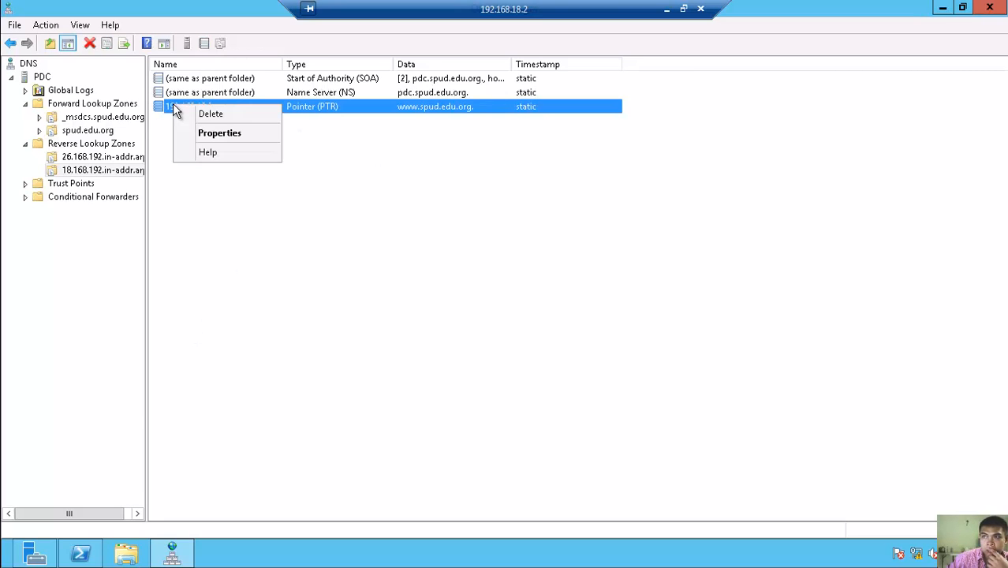
{"action": "left_click", "coordinate": [219, 134]}
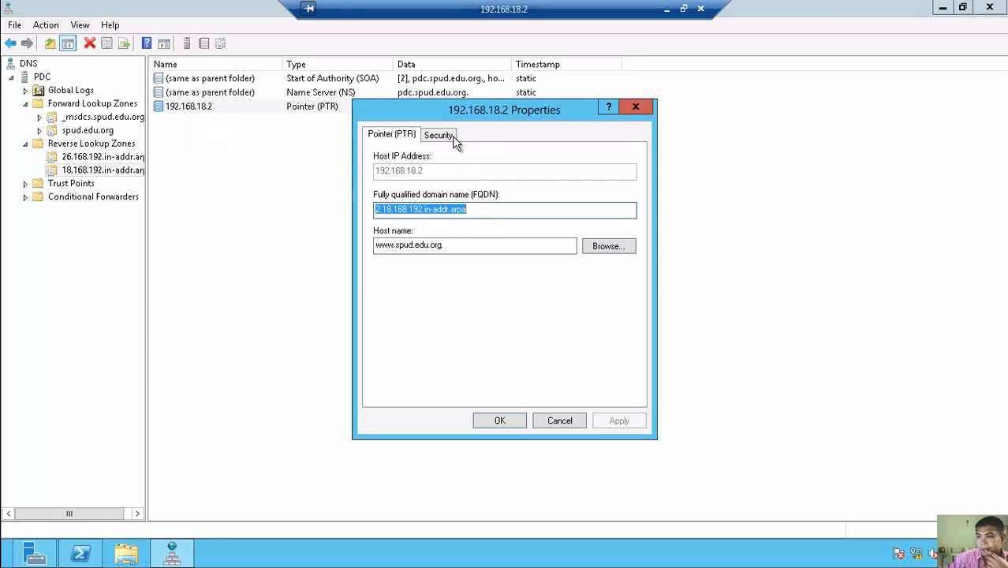
{"action": "left_click", "coordinate": [457, 249]}
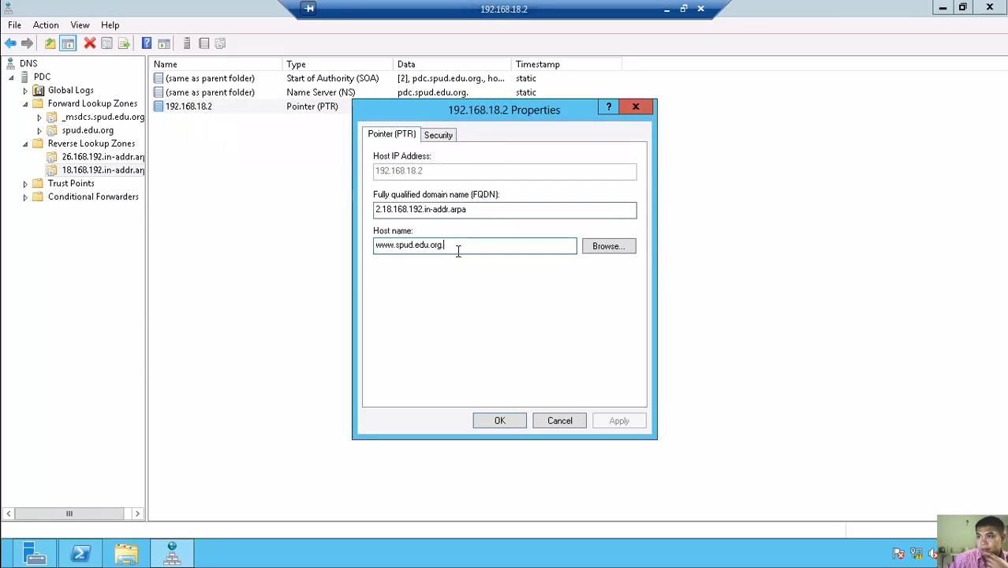
{"action": "key", "text": "BackSpace"}
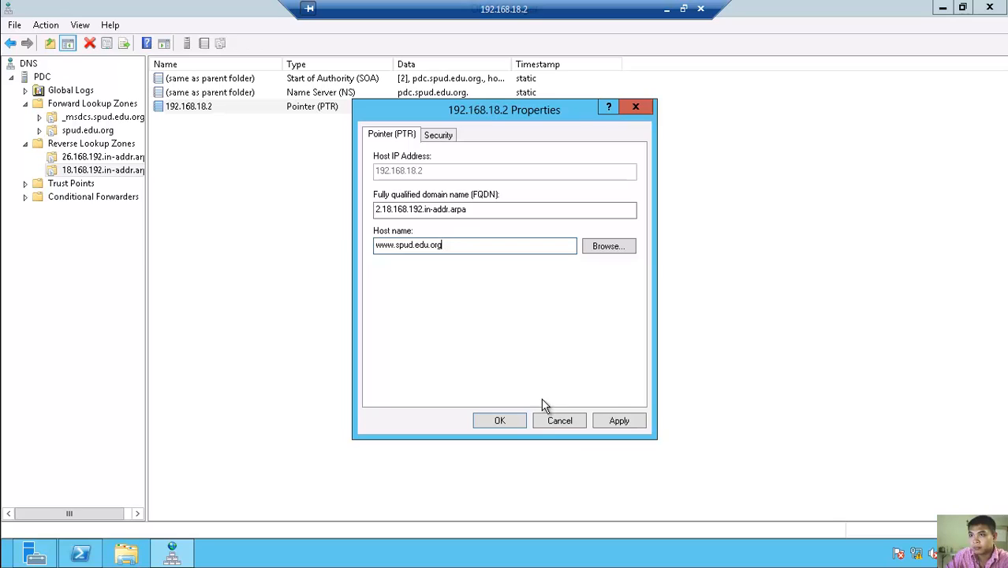
{"action": "left_click", "coordinate": [618, 430]}
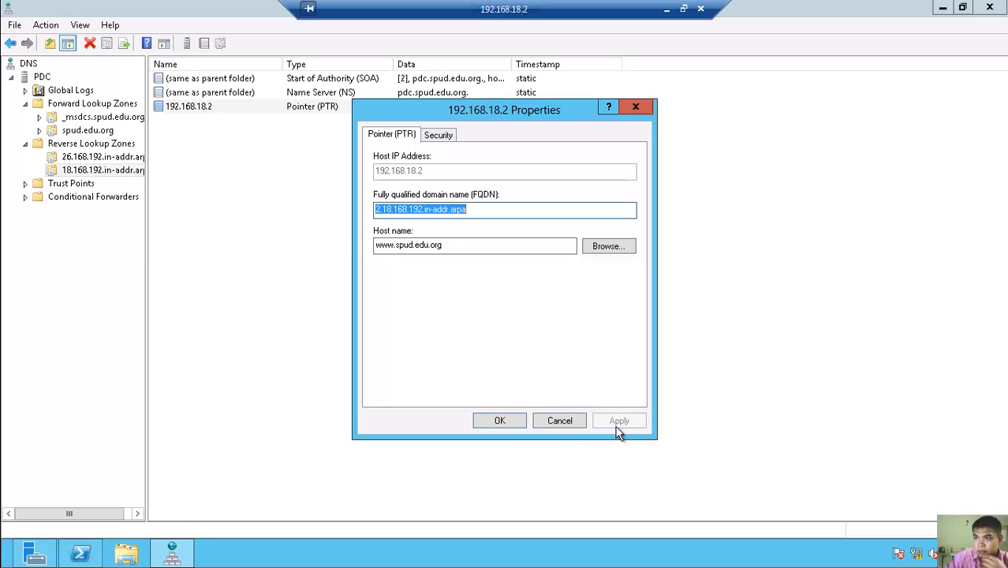
{"action": "left_click", "coordinate": [518, 421]}
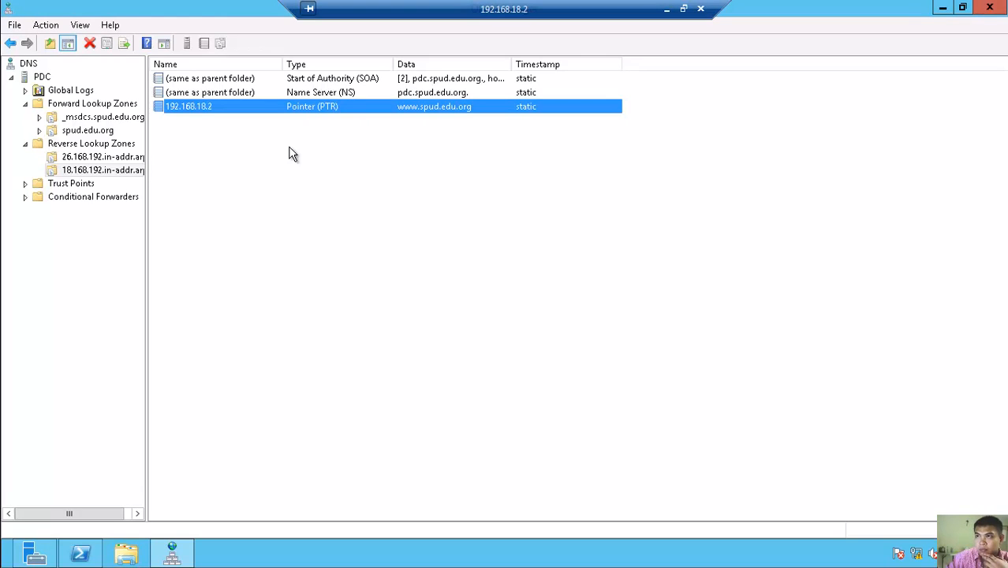
- Review the 192.168.26.1 pointer record's properties, then select the zone's name server record
{"action": "left_click", "coordinate": [85, 158]}
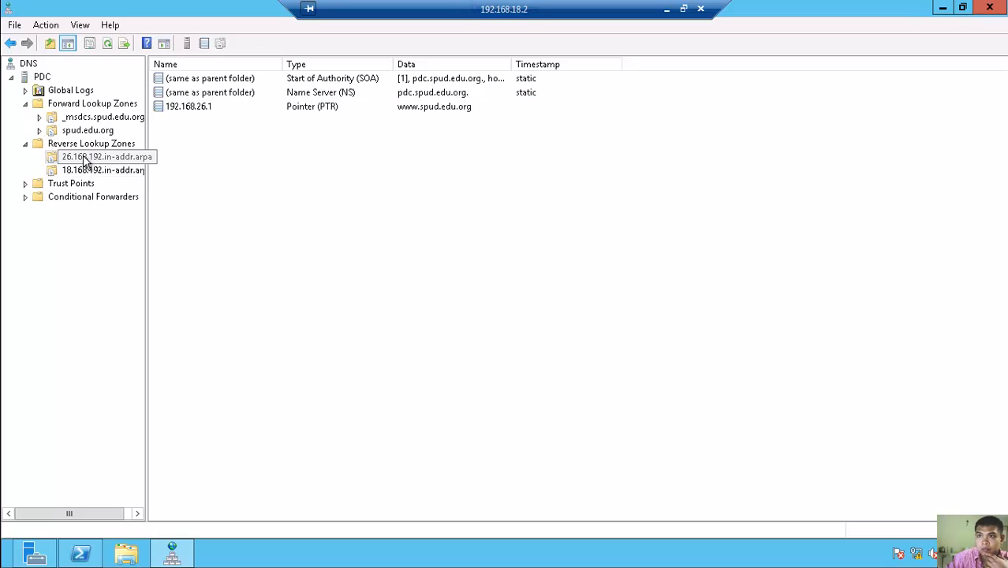
{"action": "left_click", "coordinate": [205, 108]}
{"action": "right_click", "coordinate": [206, 107]}
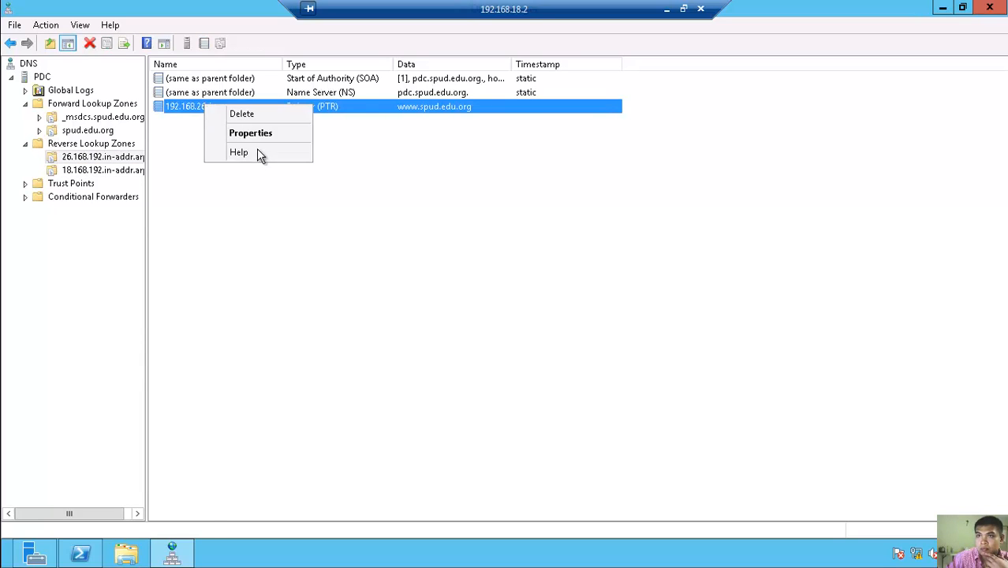
{"action": "left_click", "coordinate": [251, 134]}
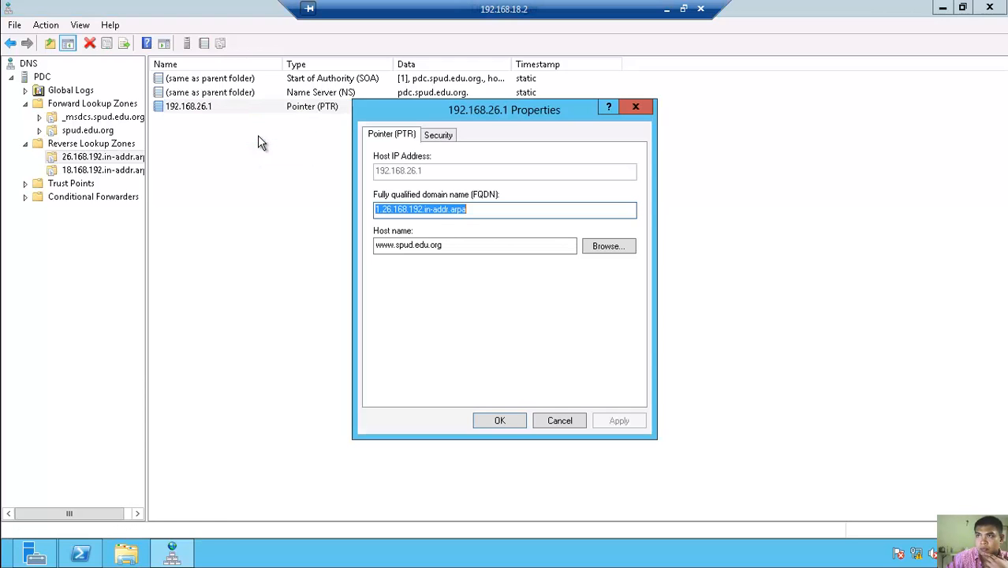
{"action": "left_click", "coordinate": [511, 418]}
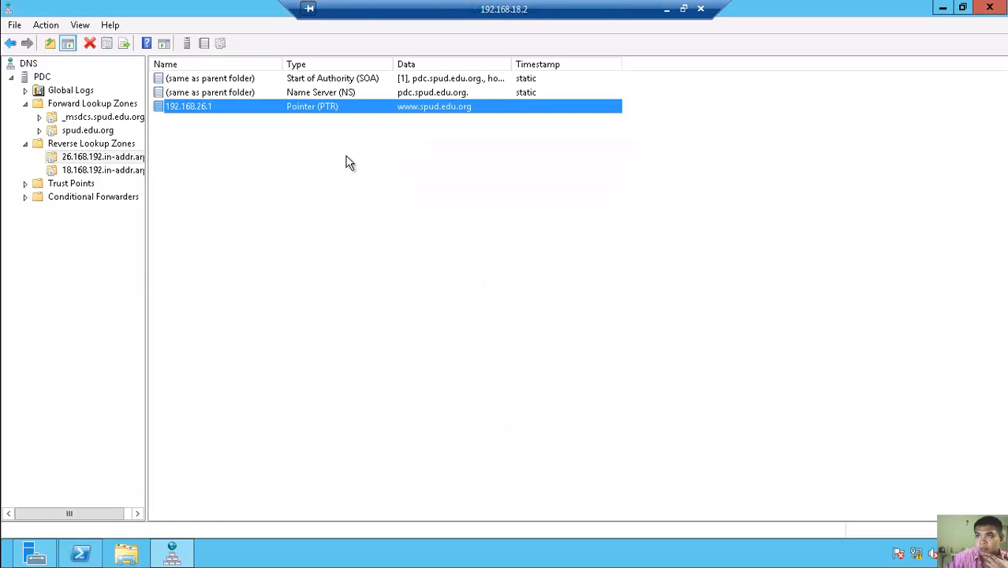
{"action": "left_click", "coordinate": [203, 93]}
{"action": "right_click", "coordinate": [203, 93]}
{"action": "left_click", "coordinate": [237, 102]}
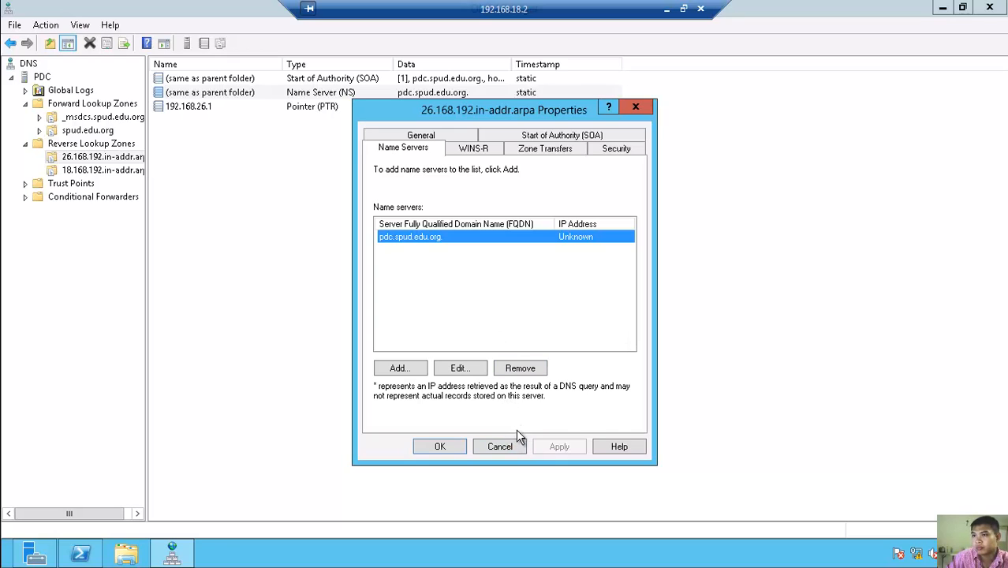
{"action": "left_click", "coordinate": [499, 446]}
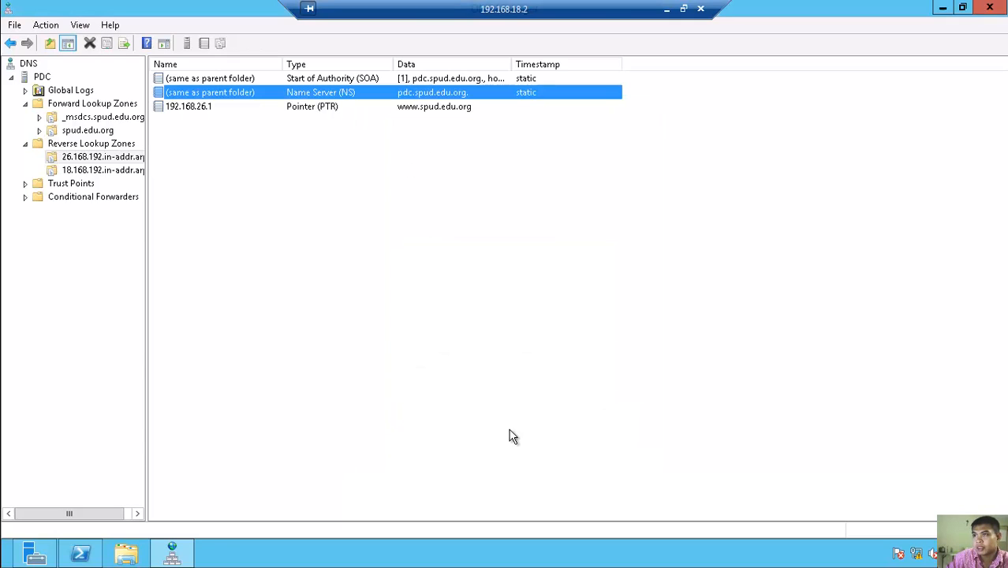
{"action": "left_click", "coordinate": [245, 80]}
{"action": "right_click", "coordinate": [243, 82]}
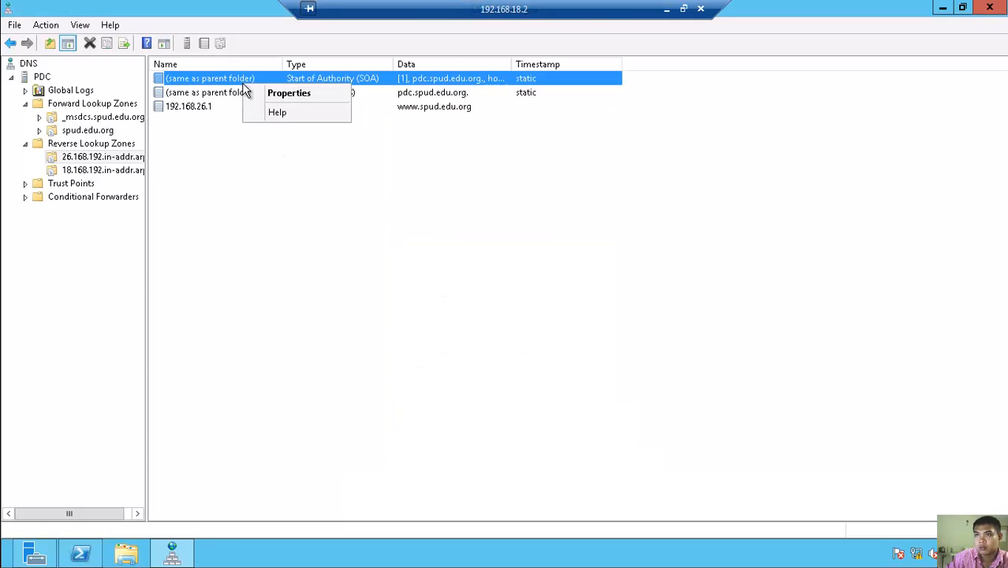
{"action": "left_click", "coordinate": [290, 94]}
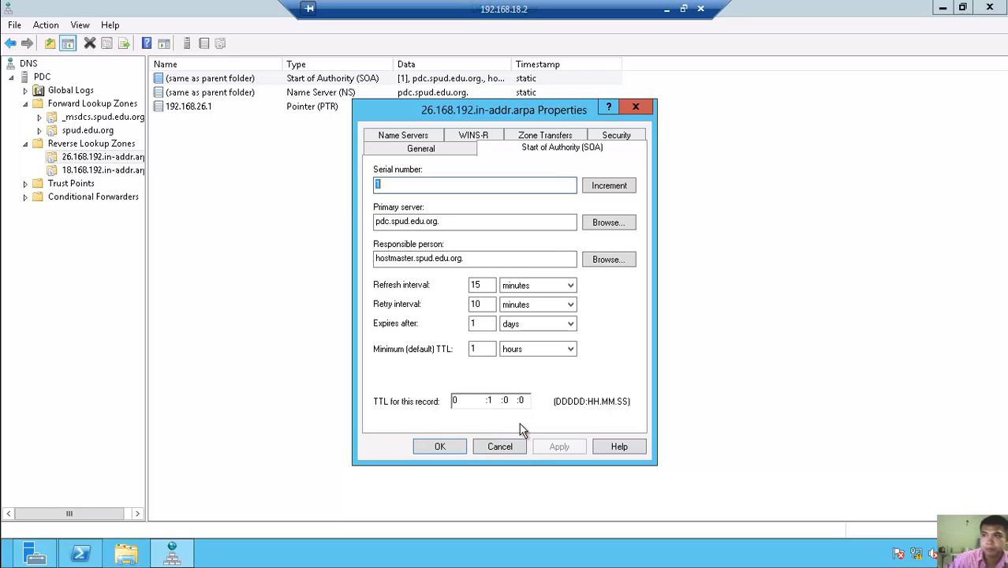
{"action": "left_click", "coordinate": [406, 136]}
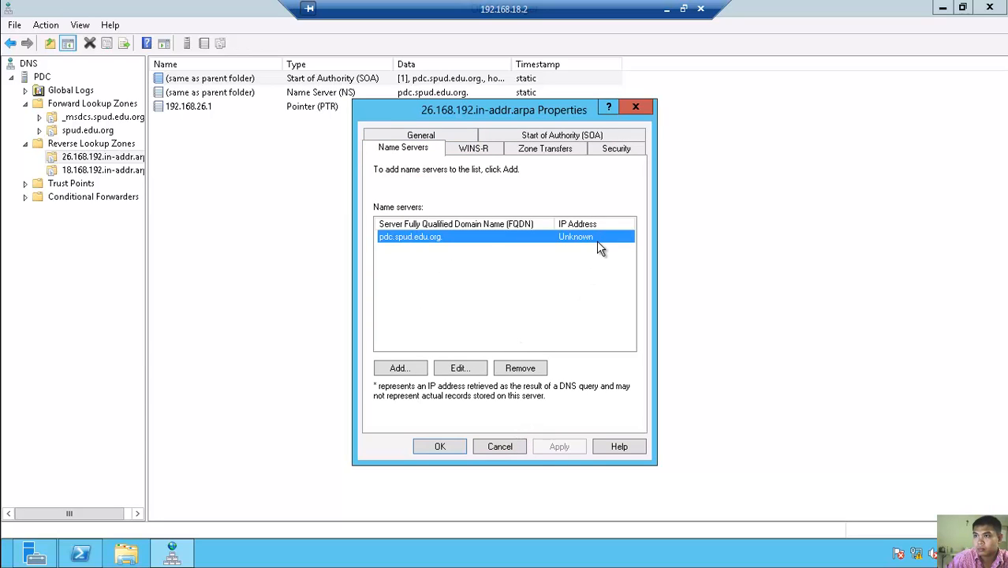
- Change the name server entry from pdc.spud.edu.org. to spud.edu.org. and resolve its addresses
{"action": "left_click", "coordinate": [460, 368]}
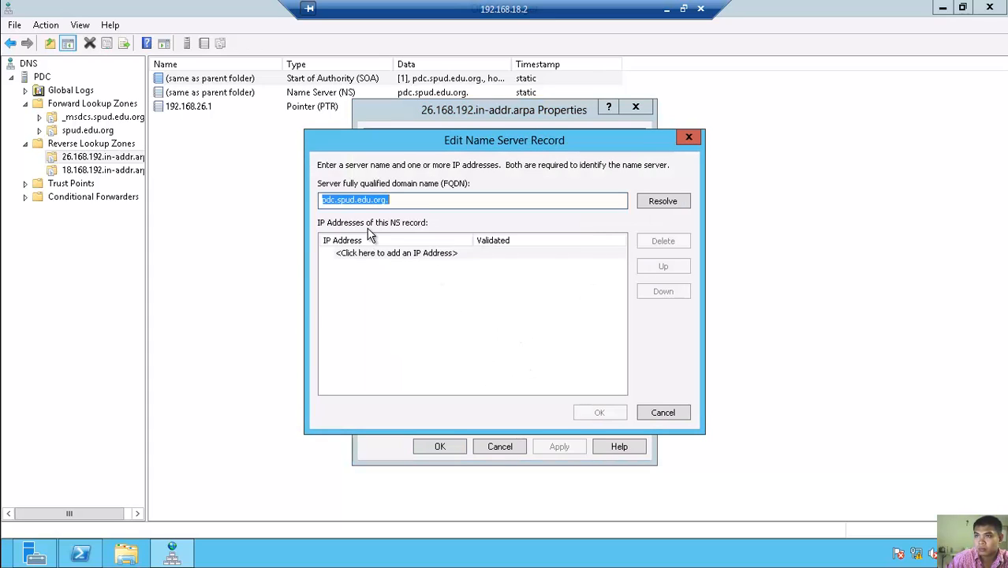
{"action": "left_click", "coordinate": [339, 201]}
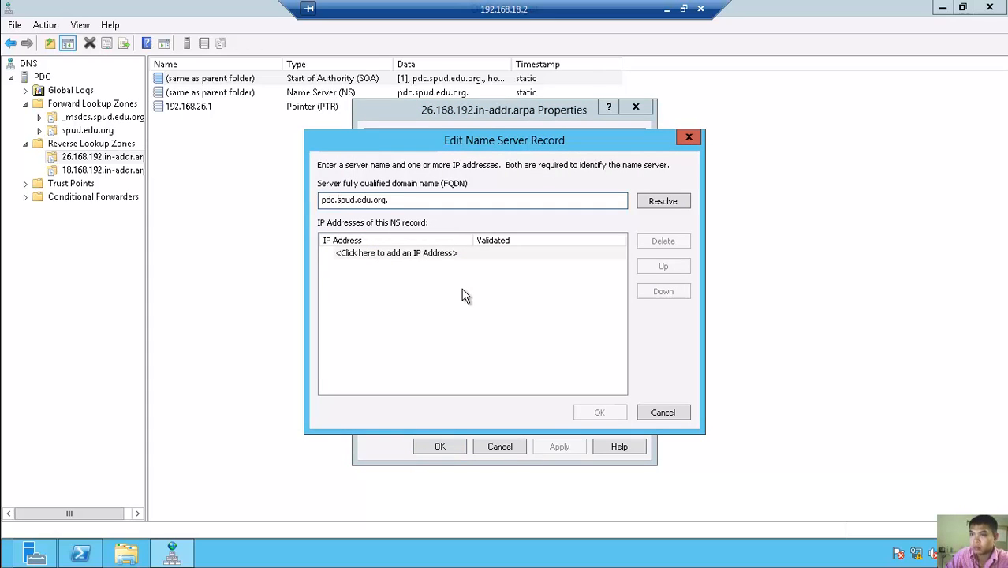
{"action": "key", "text": "Delete"}
{"action": "key", "text": "BackSpace"}
{"action": "key", "text": "BackSpace"}
{"action": "key", "text": "BackSpace"}
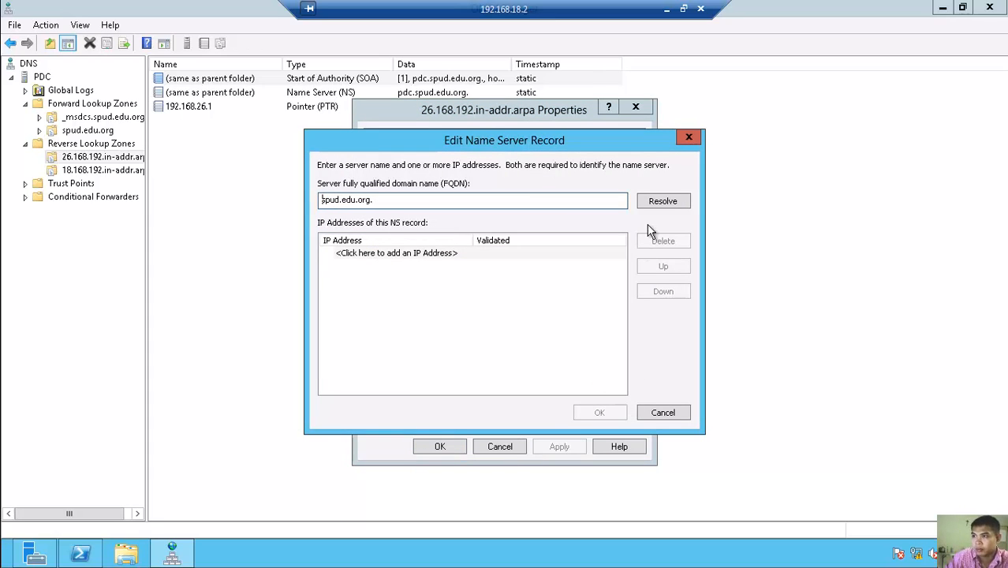
{"action": "left_click", "coordinate": [663, 203]}
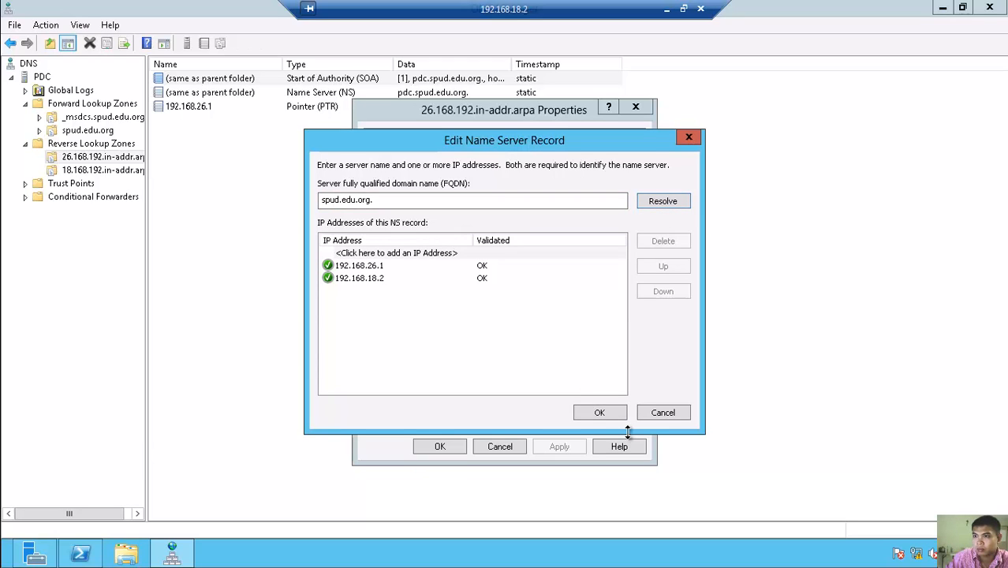
{"action": "left_click", "coordinate": [600, 413]}
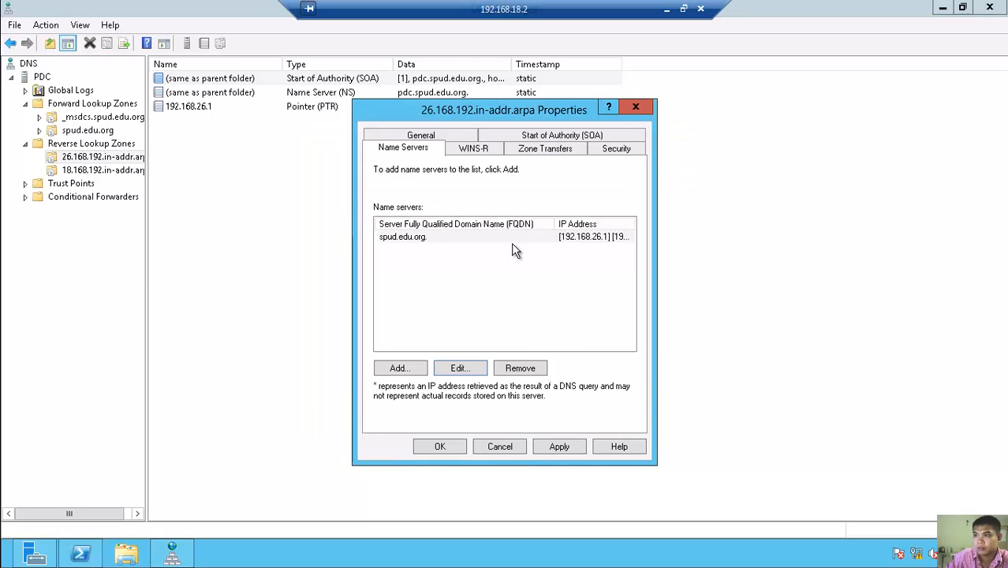
- Drop the trailing dot from the spud.edu.org name server and apply the change
{"action": "left_click", "coordinate": [409, 238]}
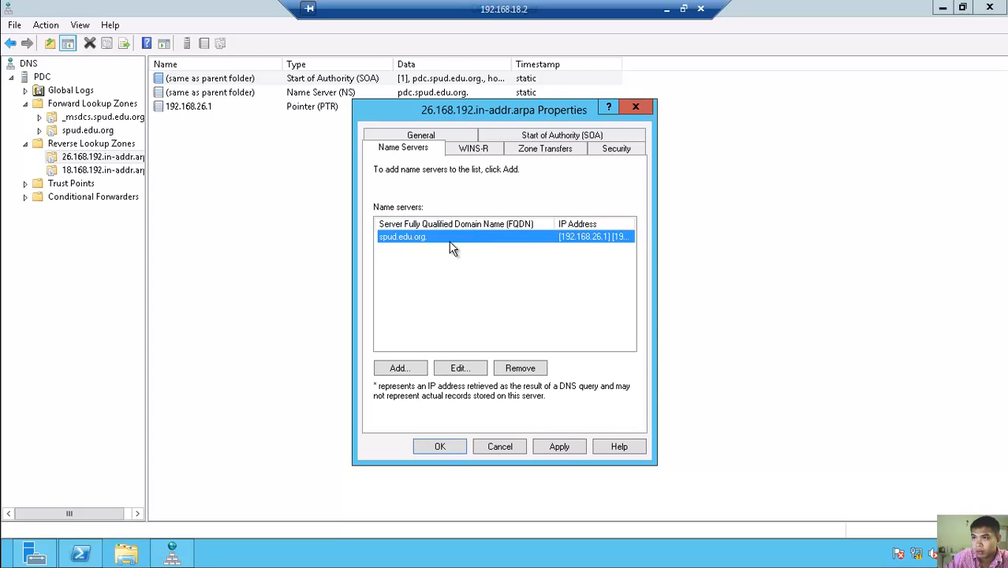
{"action": "left_click", "coordinate": [468, 369]}
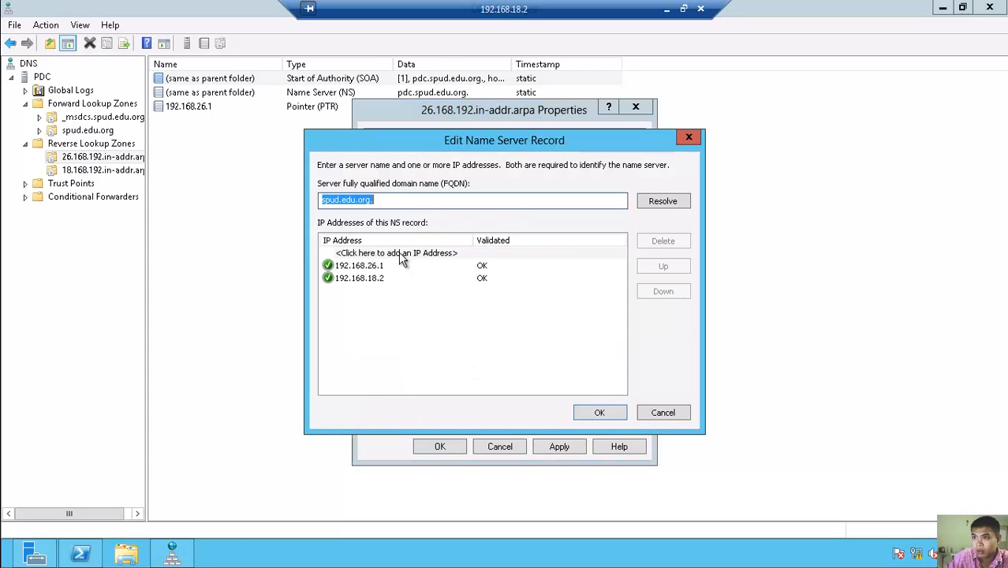
{"action": "left_click", "coordinate": [393, 201]}
{"action": "key", "text": "BackSpace"}
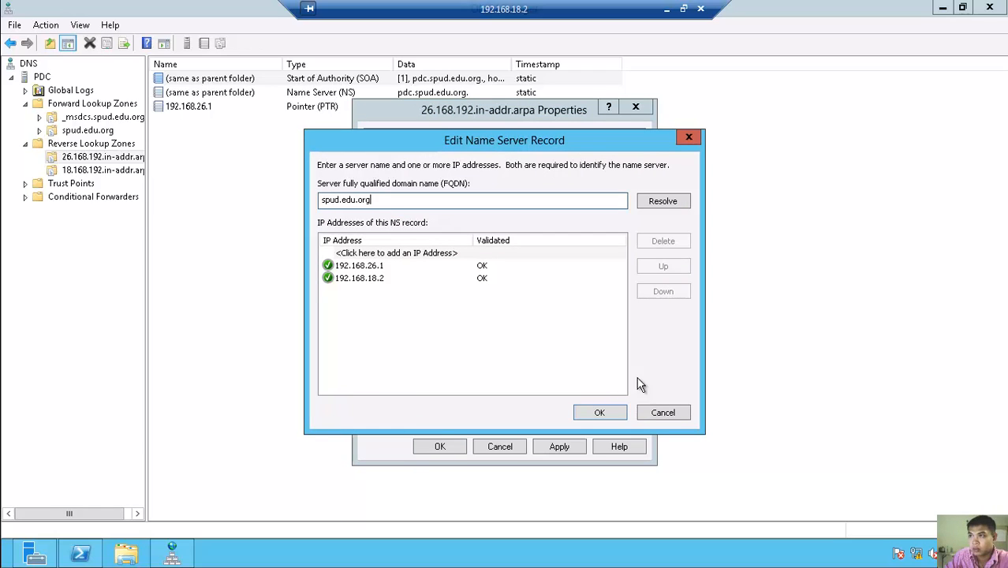
{"action": "left_click", "coordinate": [604, 412]}
{"action": "left_click", "coordinate": [576, 448]}
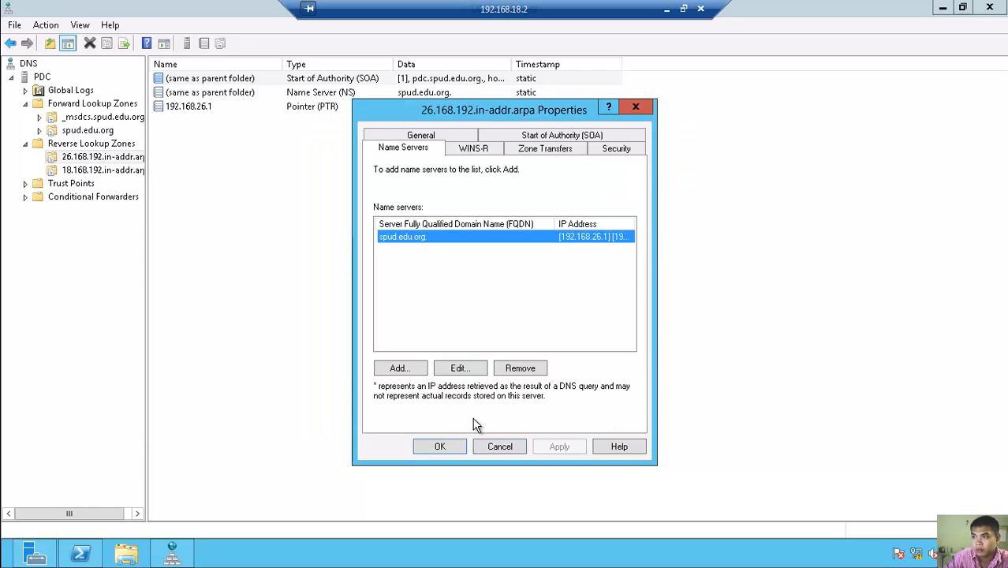
{"action": "left_click", "coordinate": [440, 446]}
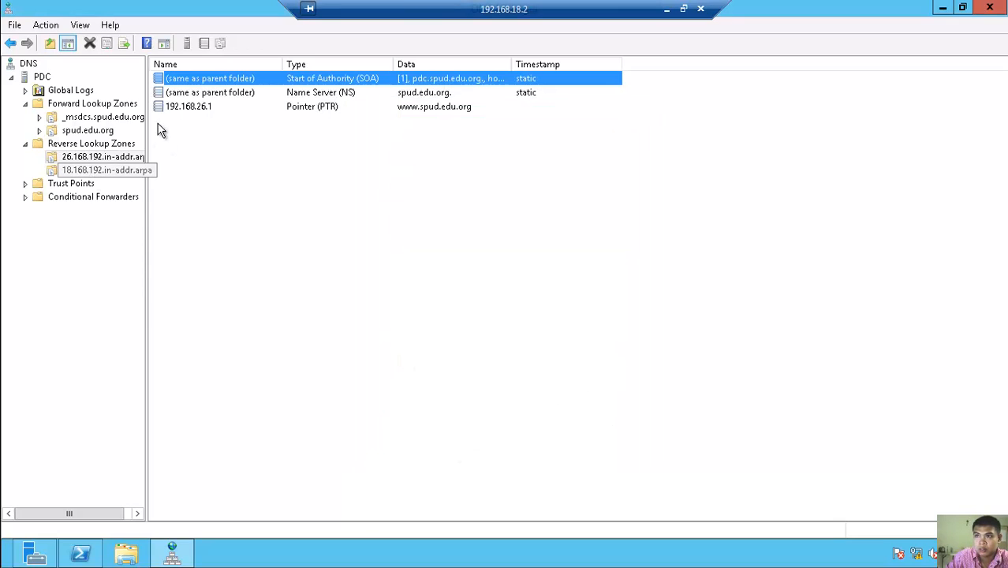
- Re-edit the name server without its trailing dot, re-resolving to 192.168.26.1 and 192.168.18.2, and apply
{"action": "right_click", "coordinate": [209, 95]}
{"action": "left_click", "coordinate": [237, 101]}
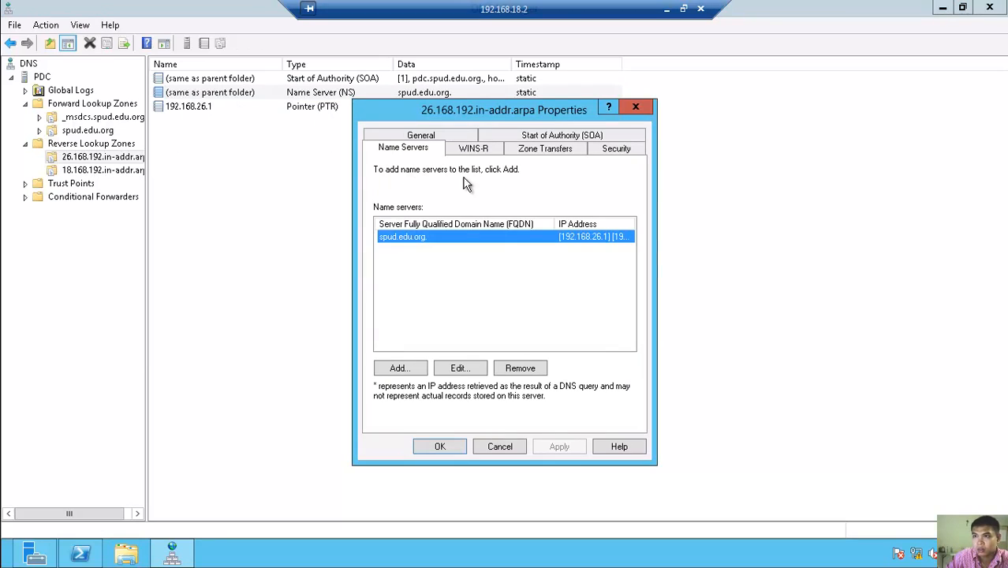
{"action": "left_click", "coordinate": [463, 366]}
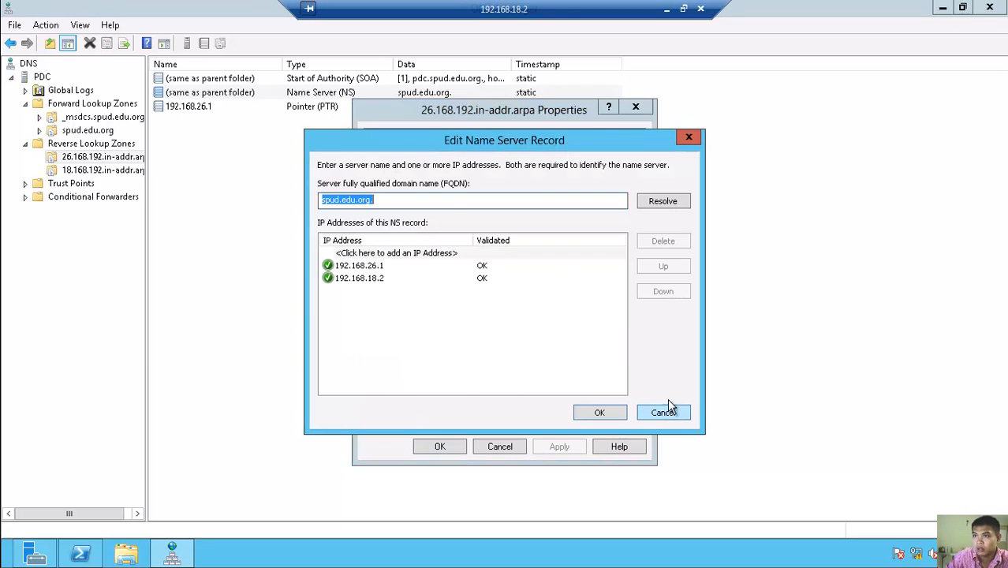
{"action": "left_click", "coordinate": [440, 201]}
{"action": "key", "text": "BackSpace"}
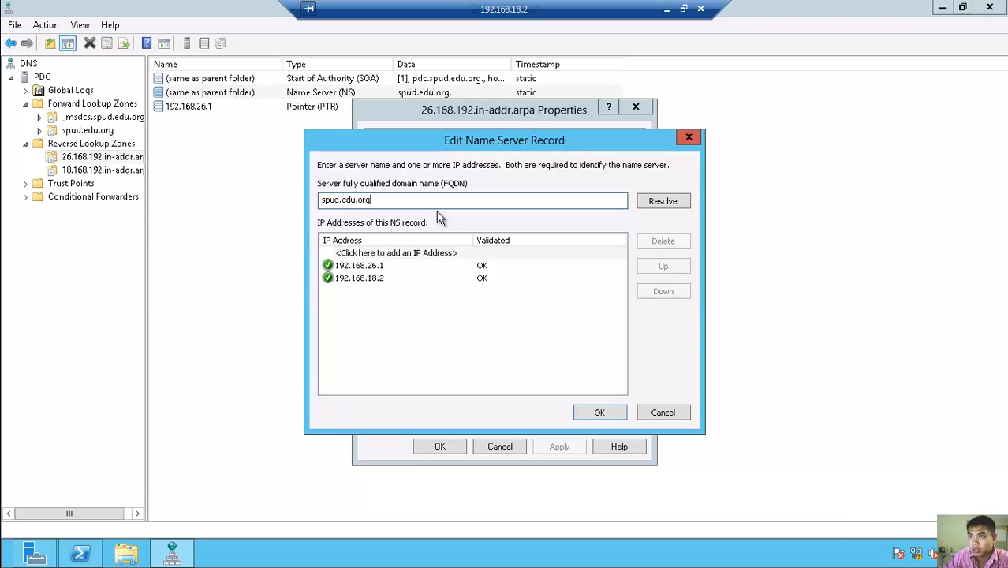
{"action": "left_click", "coordinate": [655, 202]}
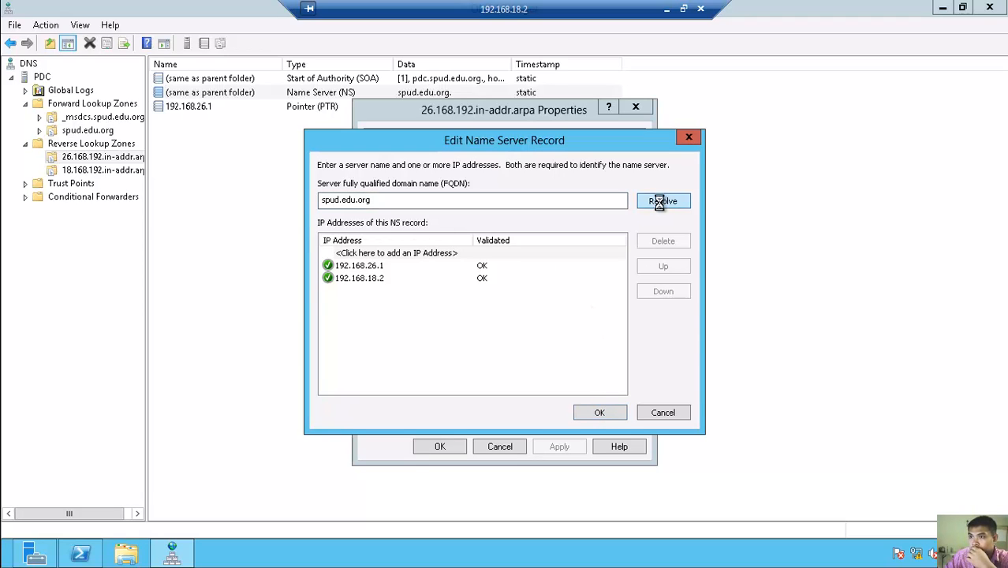
{"action": "left_click", "coordinate": [599, 413]}
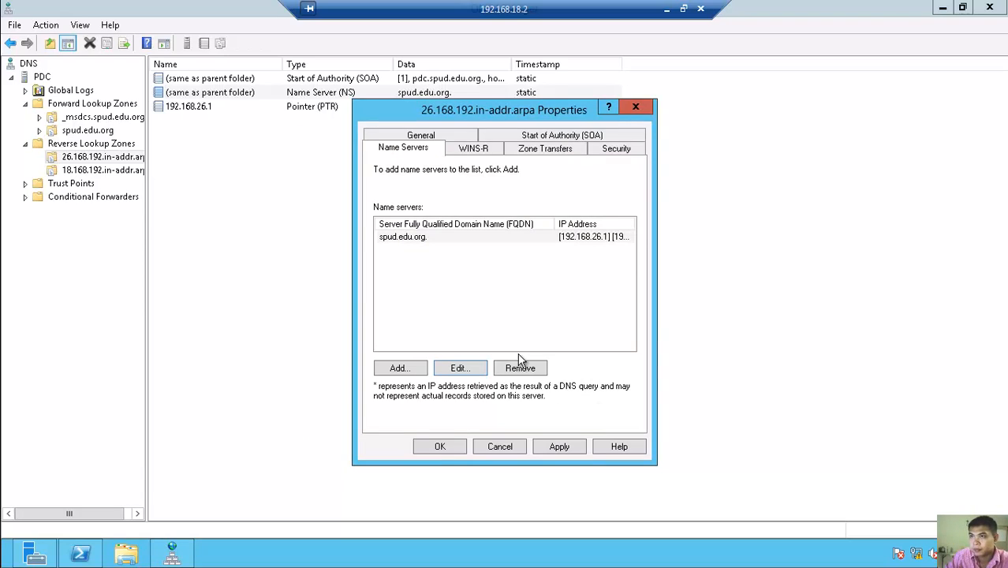
{"action": "left_click", "coordinate": [558, 453]}
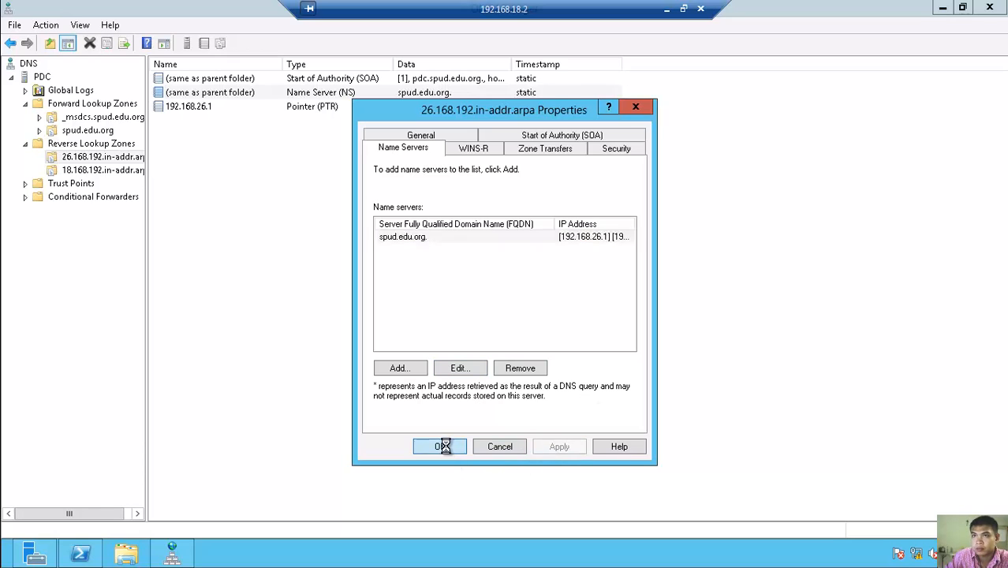
{"action": "left_click", "coordinate": [448, 447]}
- Open the 18.168.192.in-addr.arpa zone's properties at its Name Servers list
{"action": "left_click", "coordinate": [94, 173]}
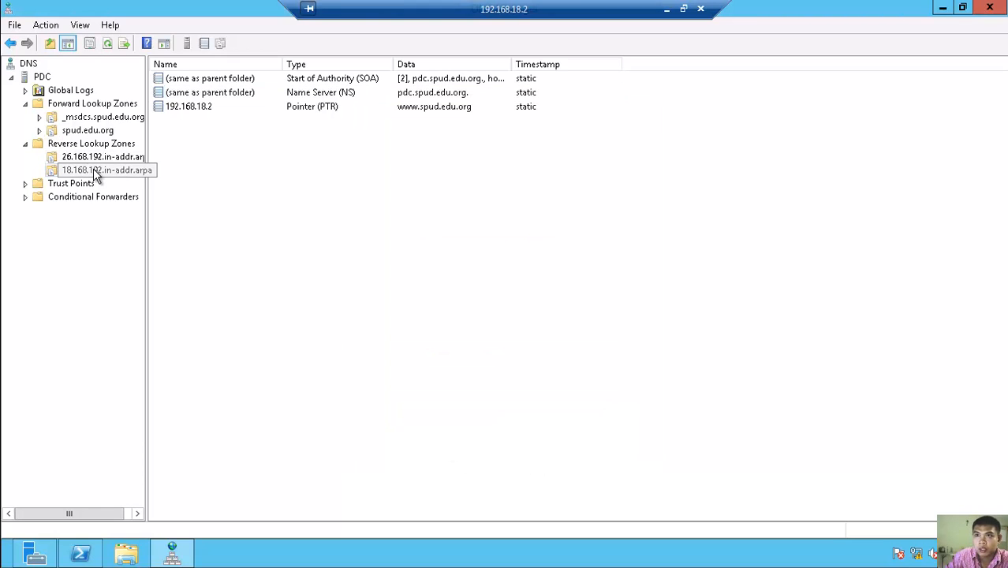
{"action": "left_click", "coordinate": [195, 81]}
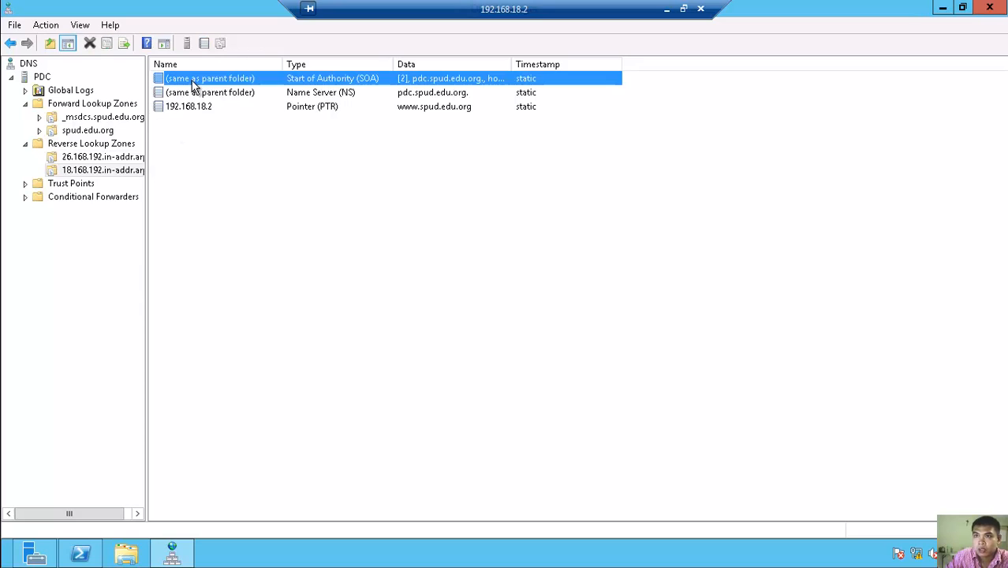
{"action": "right_click", "coordinate": [194, 81]}
{"action": "left_click", "coordinate": [249, 97]}
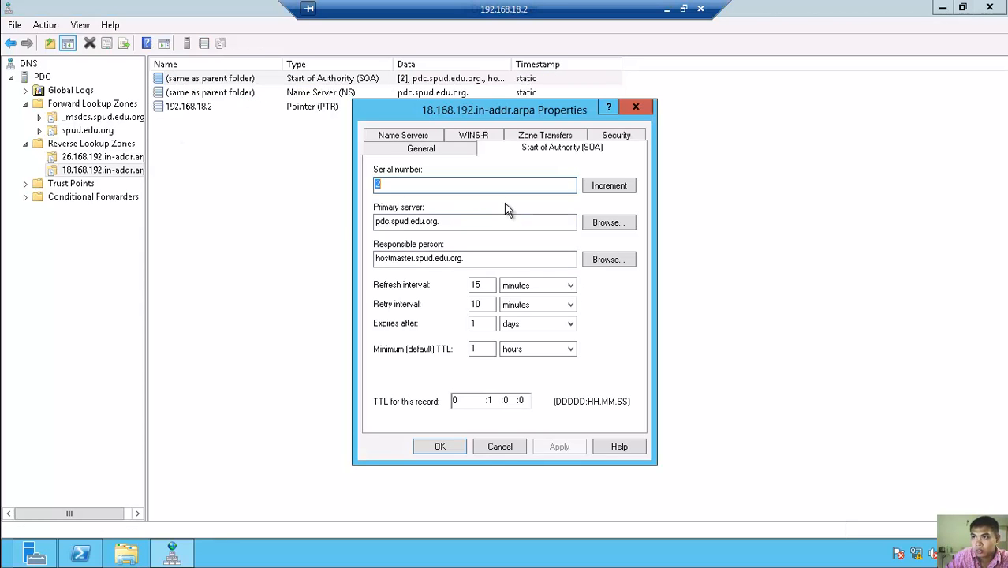
{"action": "left_click", "coordinate": [416, 138]}
- Replace pdc.spud.edu.org. with spud.edu.org as the name server, resolve it, and apply
{"action": "left_click", "coordinate": [461, 371]}
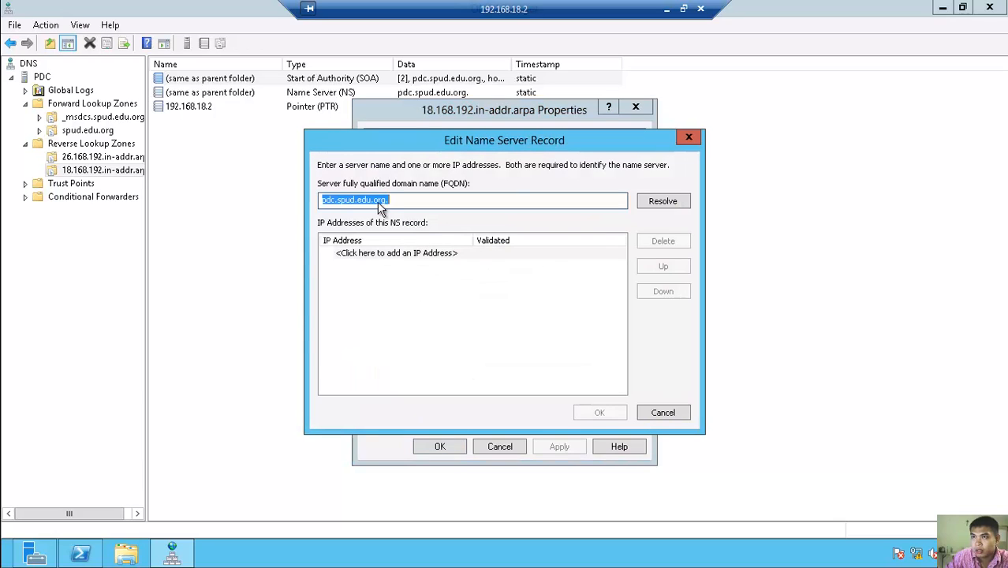
{"action": "left_click", "coordinate": [341, 199]}
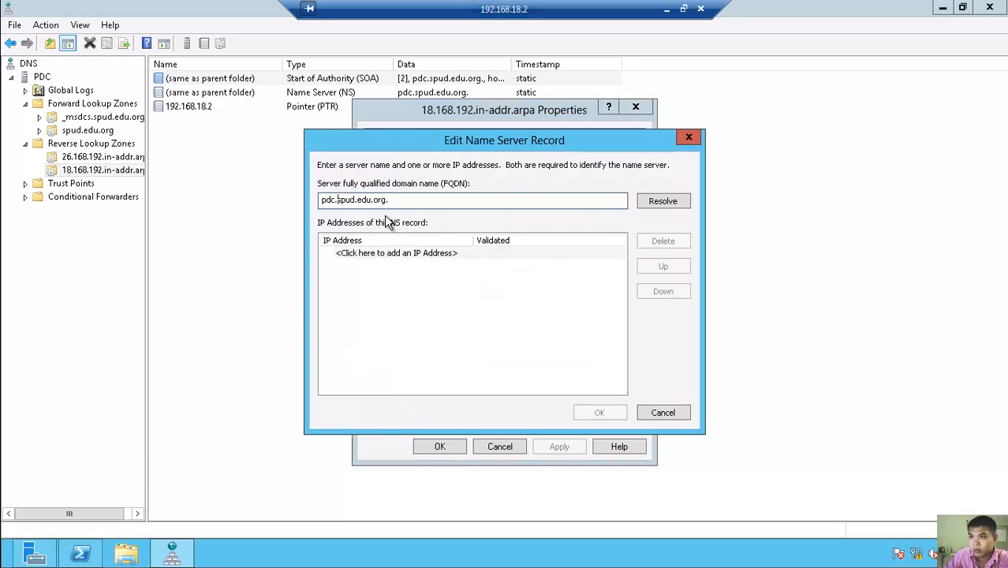
{"action": "key", "text": "BackSpace"}
{"action": "key", "text": "BackSpace"}
{"action": "key", "text": "BackSpace"}
{"action": "key", "text": "BackSpace"}
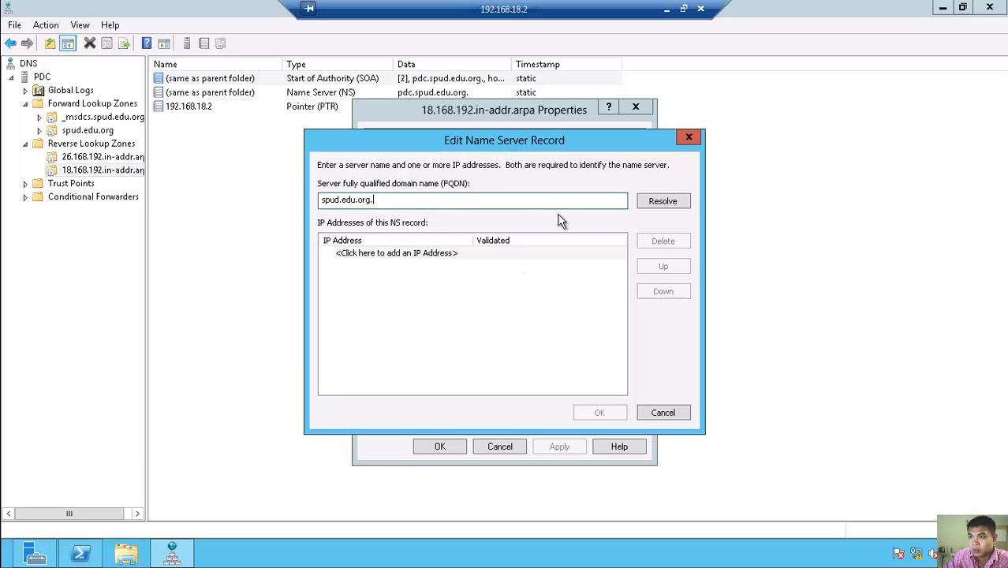
{"action": "key", "text": "BackSpace"}
{"action": "left_click", "coordinate": [661, 201]}
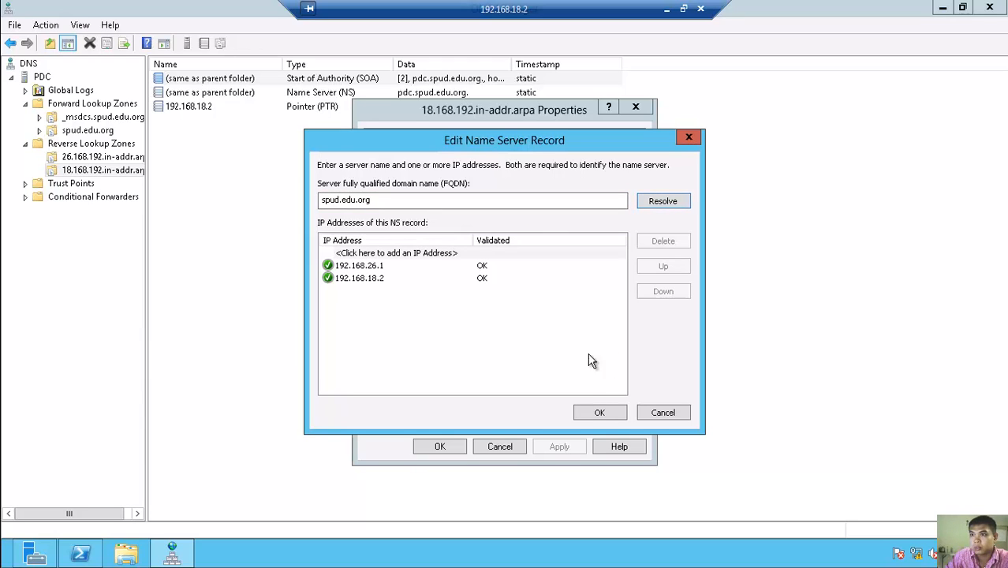
{"action": "left_click", "coordinate": [597, 412]}
{"action": "left_click", "coordinate": [566, 447]}
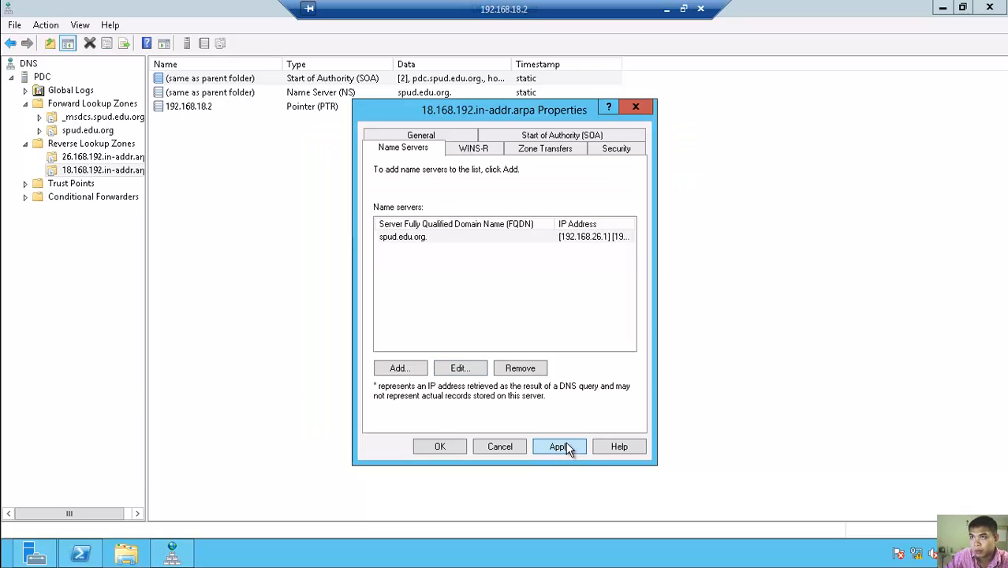
{"action": "left_click", "coordinate": [442, 447]}
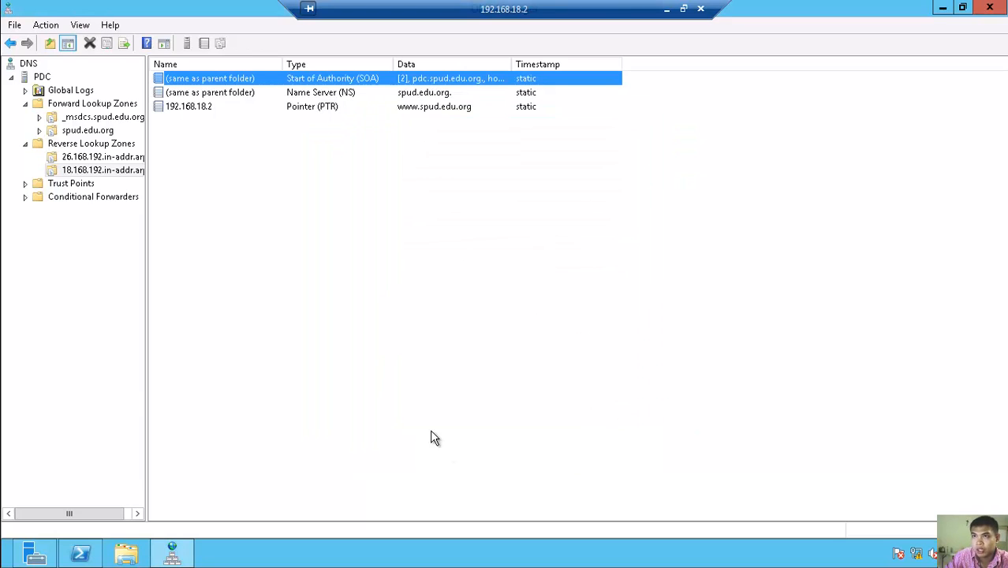
- Confirm the spud.edu.org. name server entry in the zone properties and apply it
{"action": "right_click", "coordinate": [222, 96]}
{"action": "left_click", "coordinate": [262, 103]}
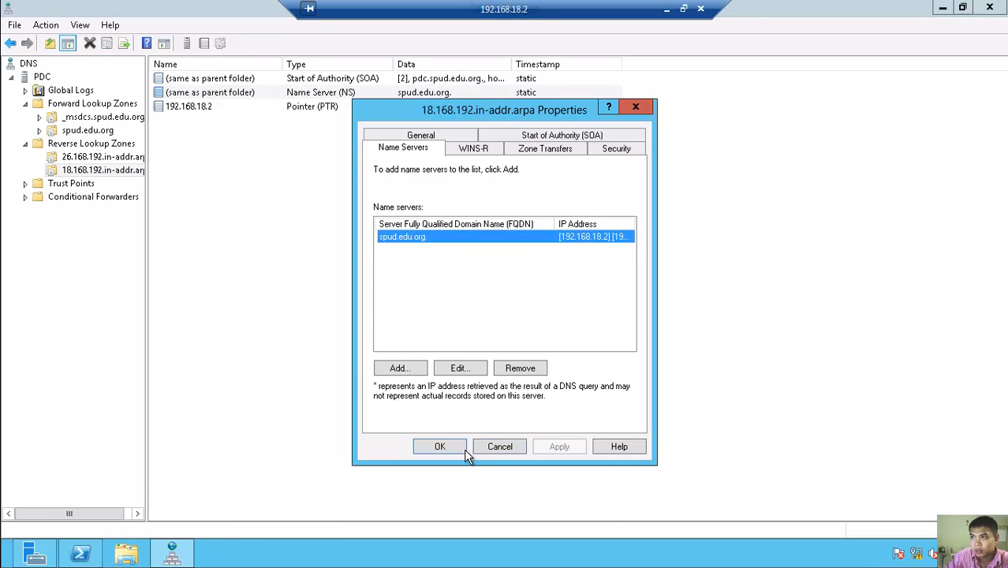
{"action": "left_click", "coordinate": [455, 369]}
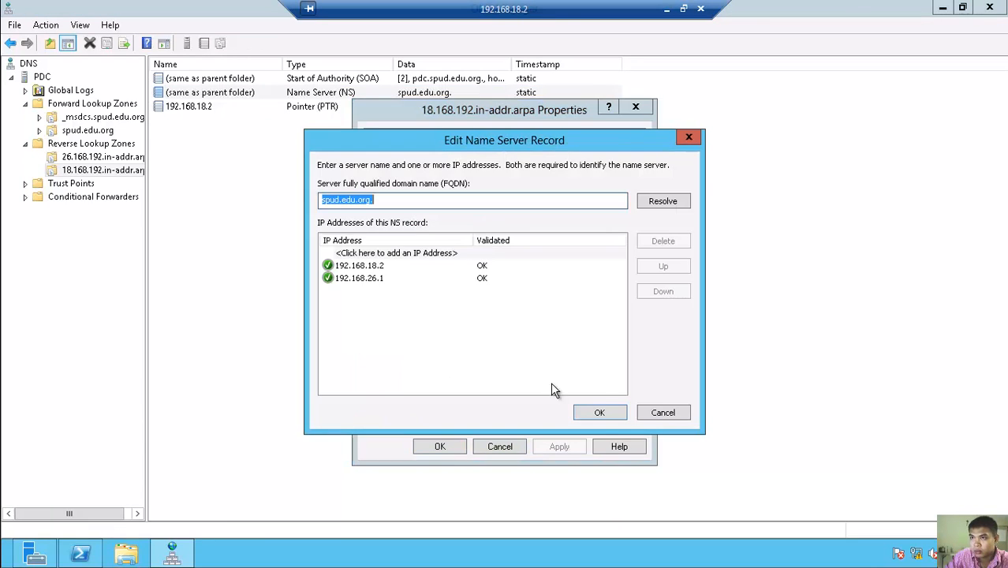
{"action": "left_click", "coordinate": [603, 413]}
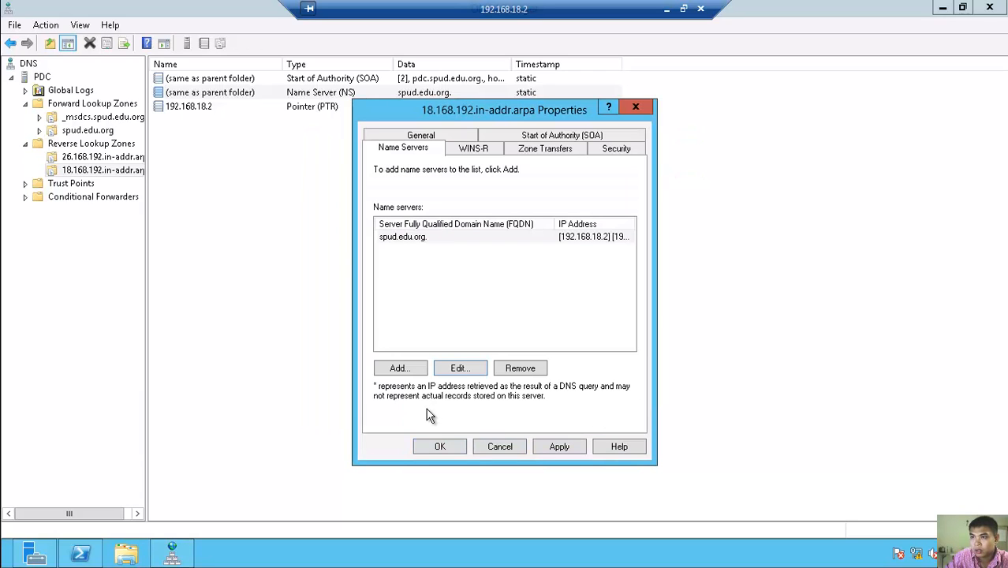
{"action": "left_click", "coordinate": [573, 449]}
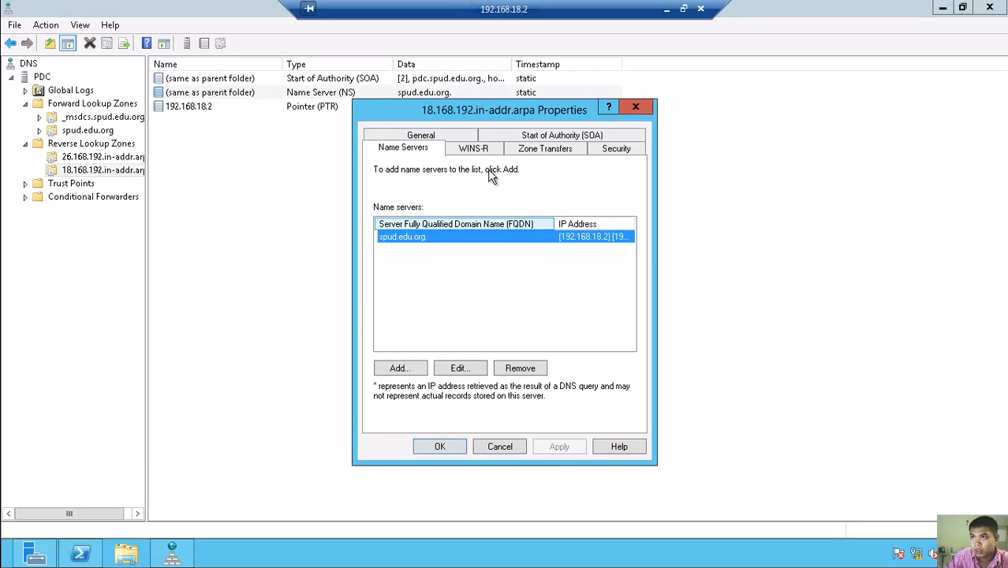
- Look through the WINS-R, Zone Transfers, Security, SOA and General tabs, then close
{"action": "left_click", "coordinate": [478, 150]}
{"action": "left_click", "coordinate": [536, 150]}
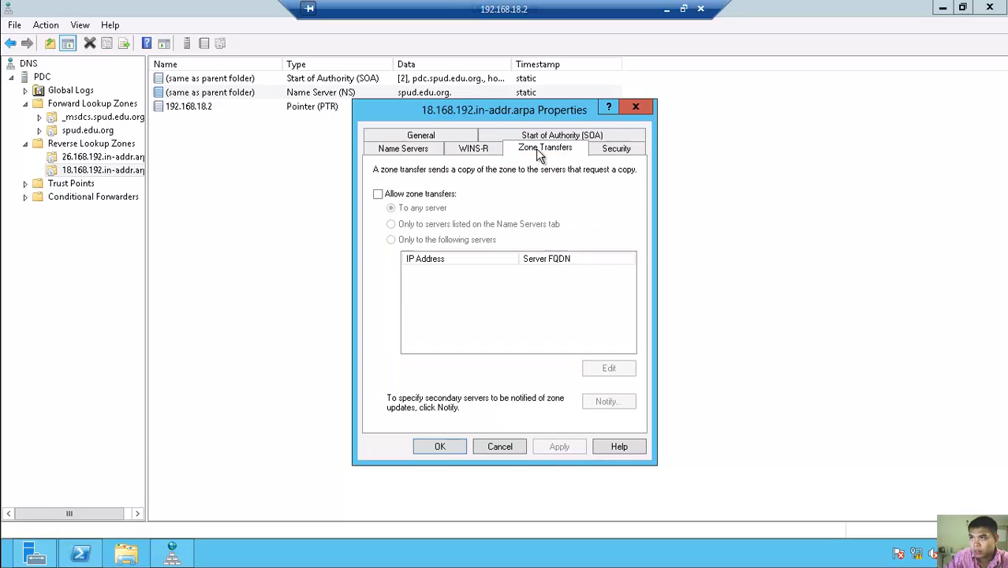
{"action": "left_click", "coordinate": [604, 155]}
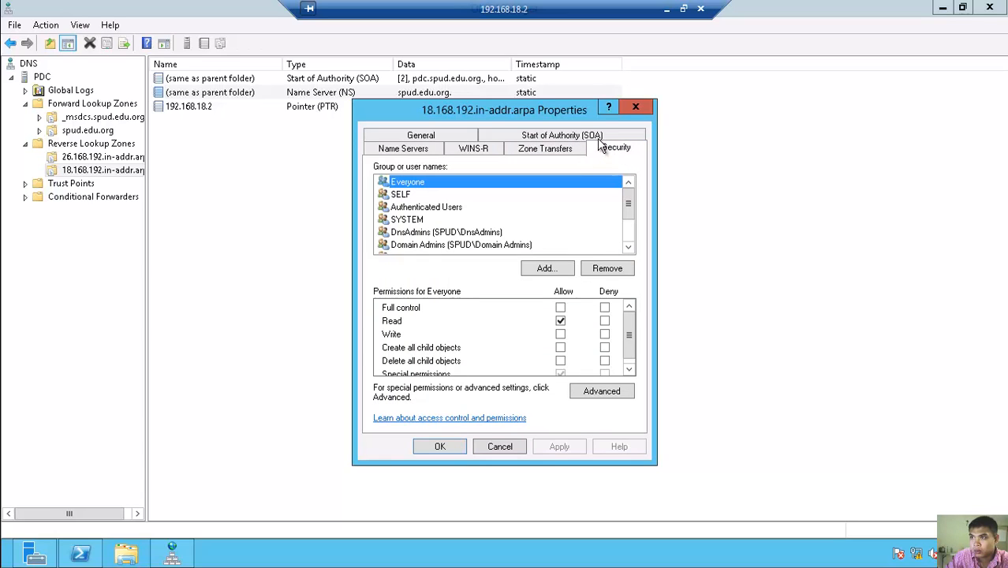
{"action": "left_click", "coordinate": [597, 138]}
{"action": "left_click", "coordinate": [448, 149]}
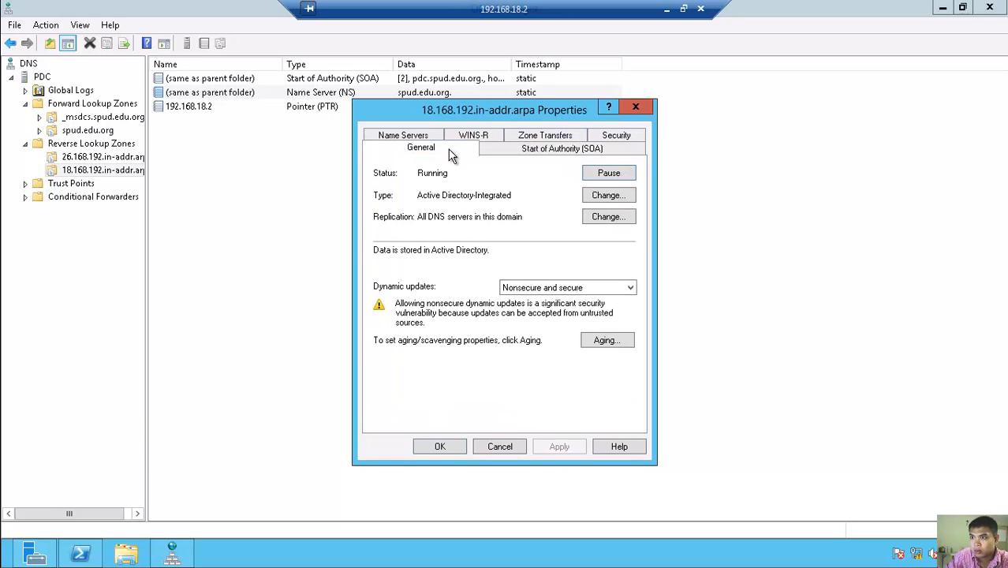
{"action": "left_click", "coordinate": [439, 446]}
- Change the SOA primary server from pdc.spud.edu.org. to spud.edu.org and apply
{"action": "left_click", "coordinate": [201, 79]}
{"action": "right_click", "coordinate": [200, 79]}
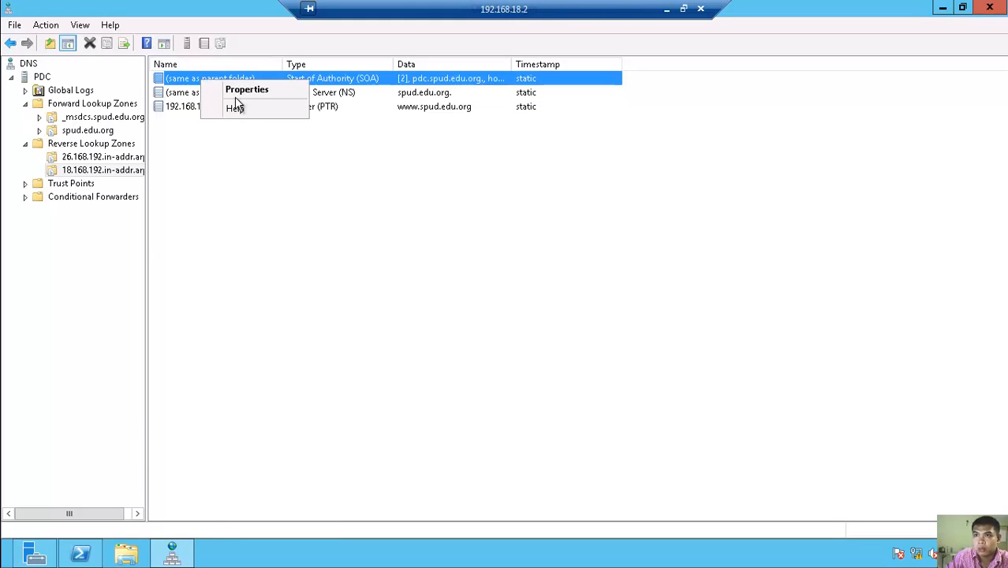
{"action": "left_click", "coordinate": [241, 93]}
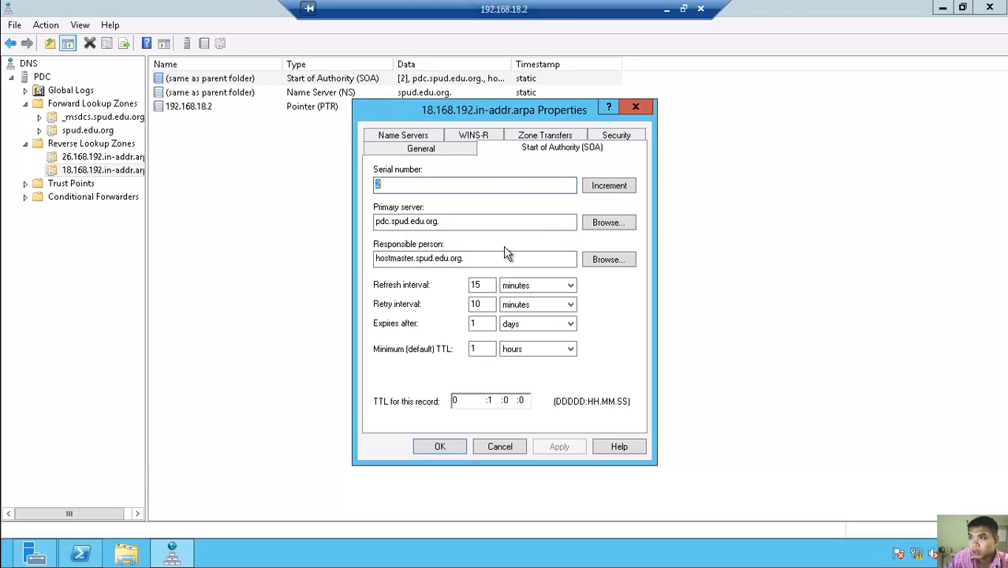
{"action": "left_click", "coordinate": [391, 221]}
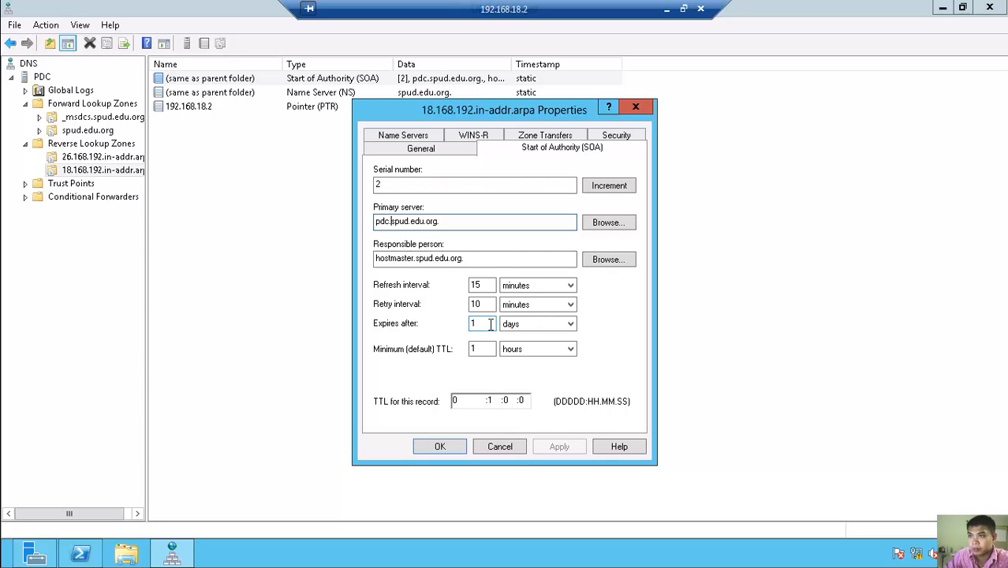
{"action": "key", "text": "BackSpace"}
{"action": "key", "text": "BackSpace"}
{"action": "key", "text": "BackSpace"}
{"action": "key", "text": "BackSpace"}
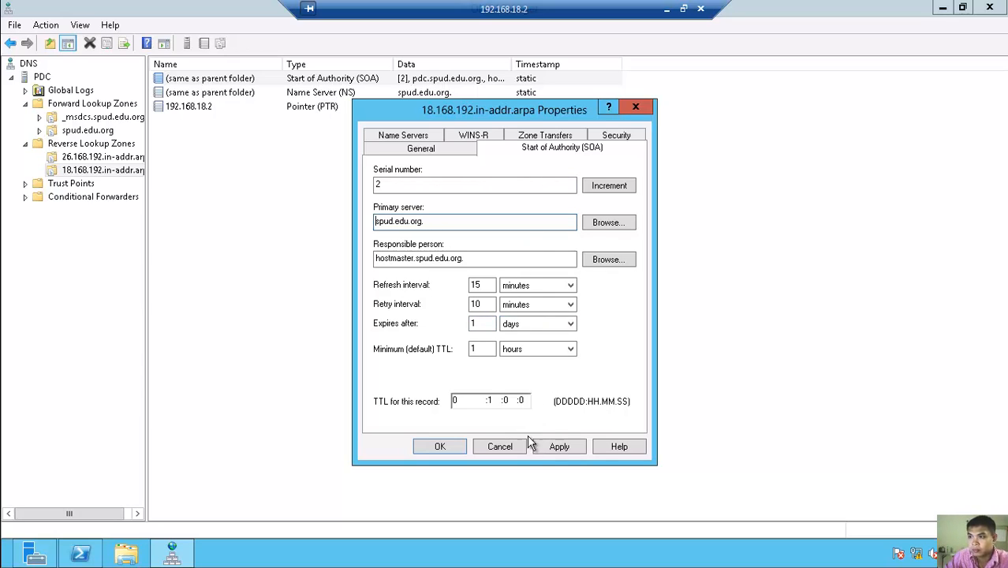
{"action": "key", "text": "BackSpace"}
{"action": "left_click", "coordinate": [560, 447]}
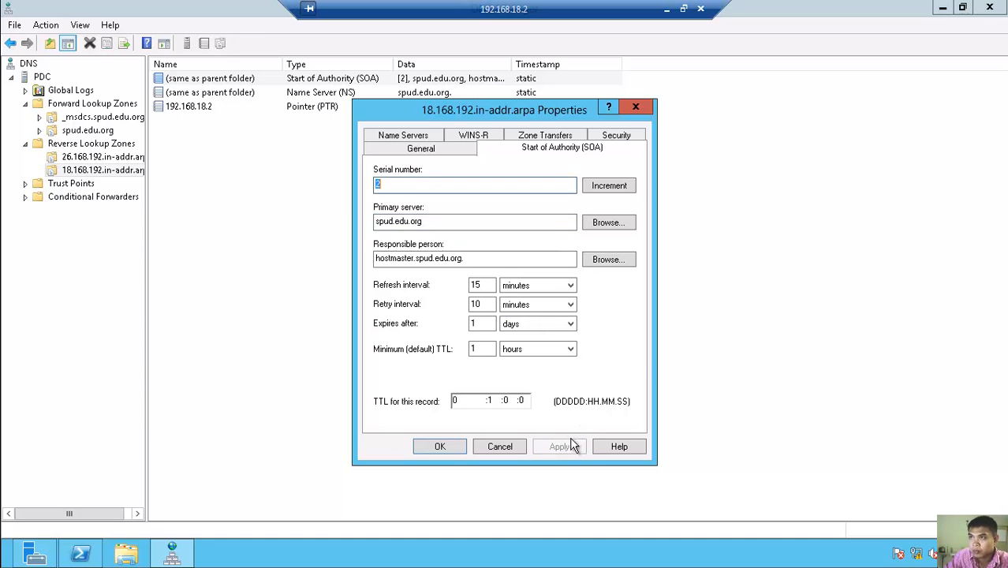
{"action": "left_click", "coordinate": [439, 447]}
- Recheck the spud.edu.org. name server entry in the zone properties and save it
{"action": "right_click", "coordinate": [219, 82]}
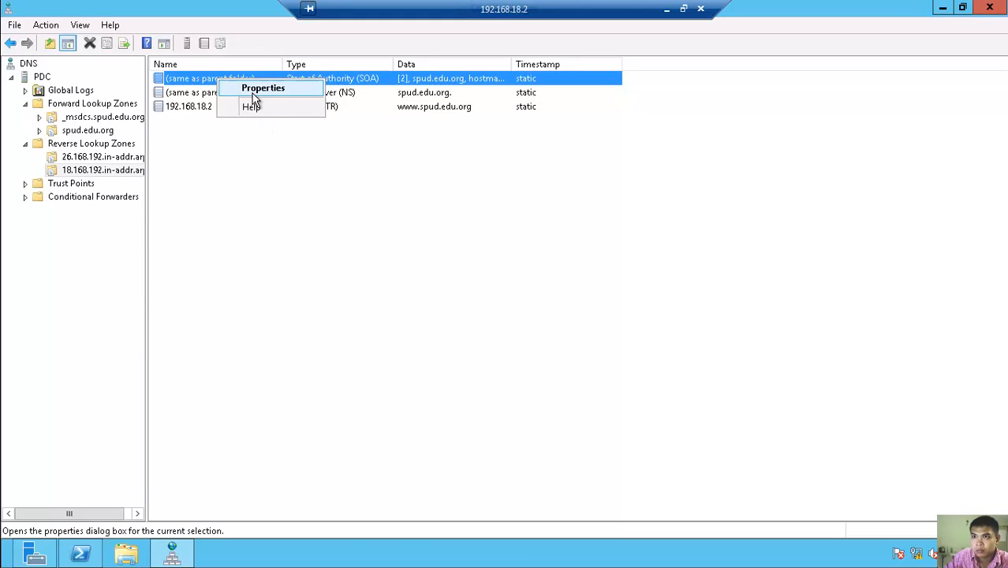
{"action": "left_click", "coordinate": [260, 89]}
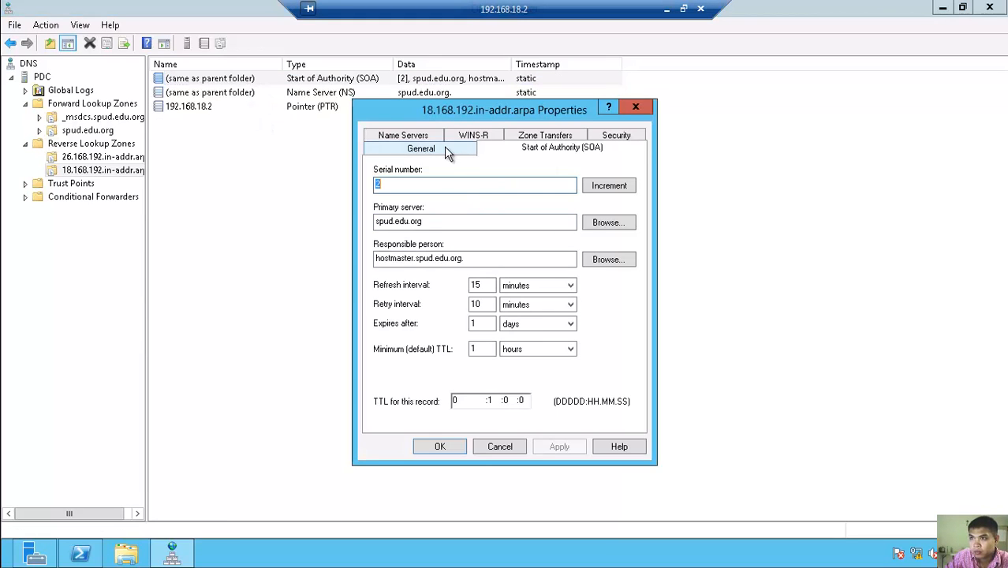
{"action": "left_click", "coordinate": [444, 148]}
{"action": "left_click", "coordinate": [411, 135]}
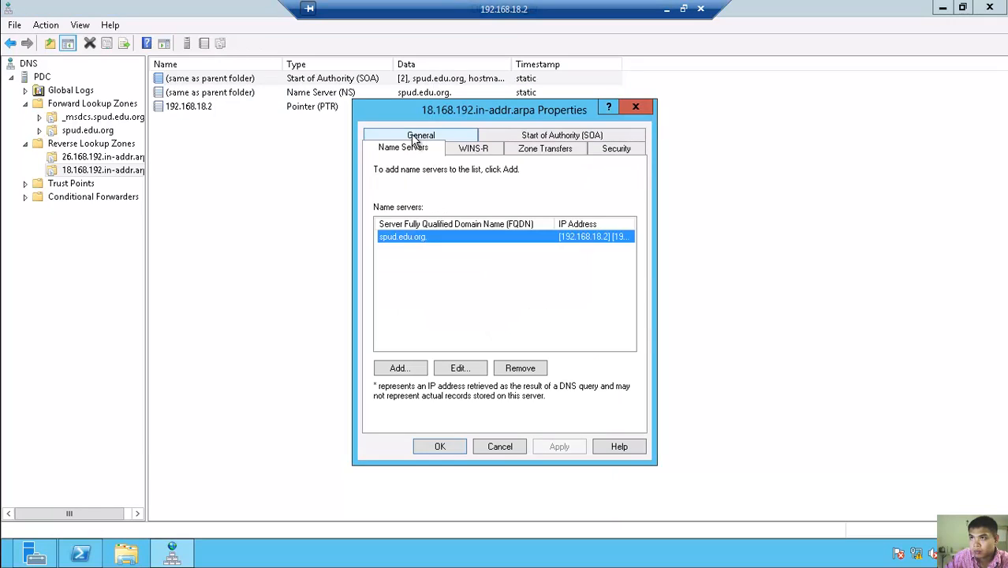
{"action": "left_click", "coordinate": [460, 368]}
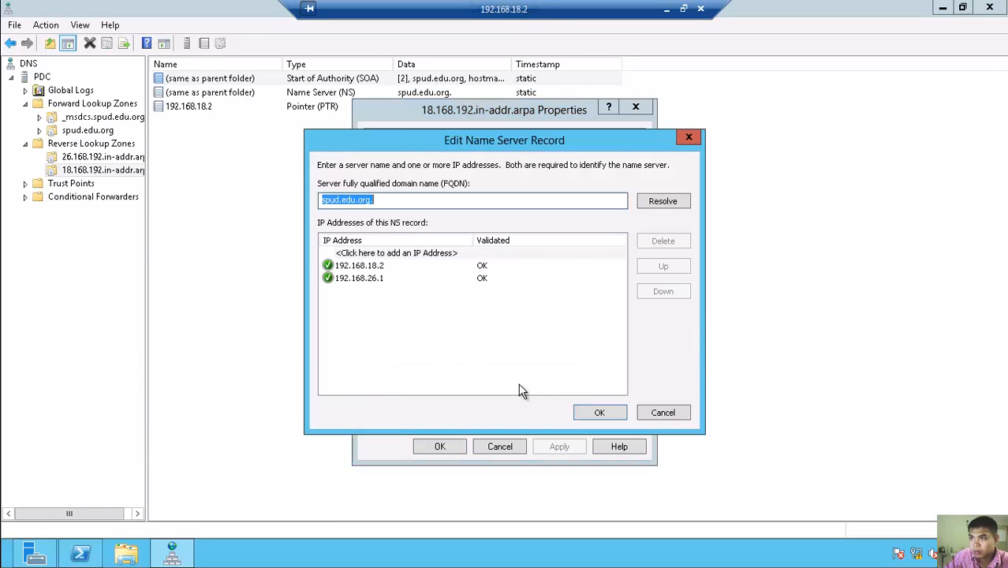
{"action": "left_click", "coordinate": [606, 412]}
{"action": "left_click", "coordinate": [560, 447]}
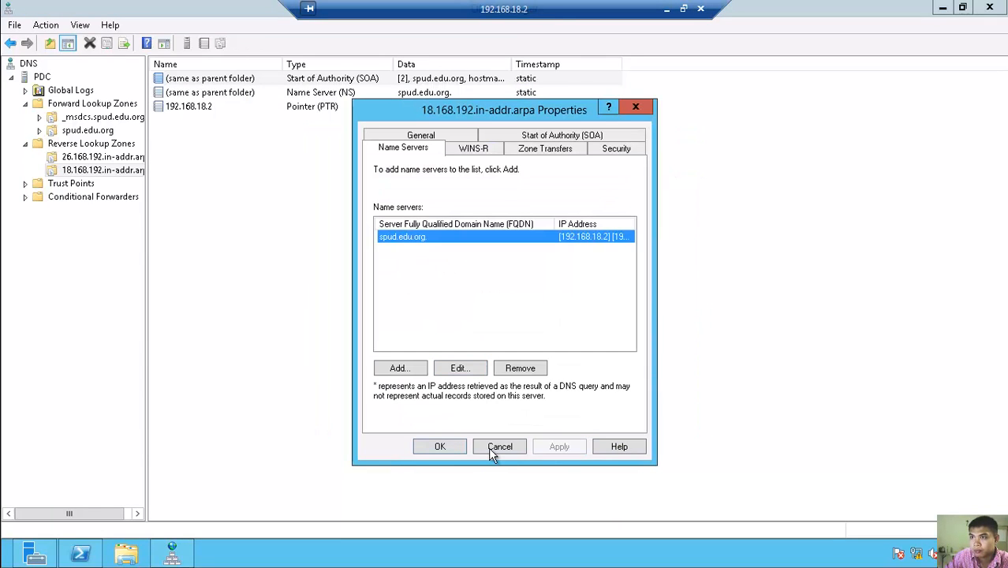
{"action": "left_click", "coordinate": [439, 447]}
{"action": "left_click", "coordinate": [104, 159]}
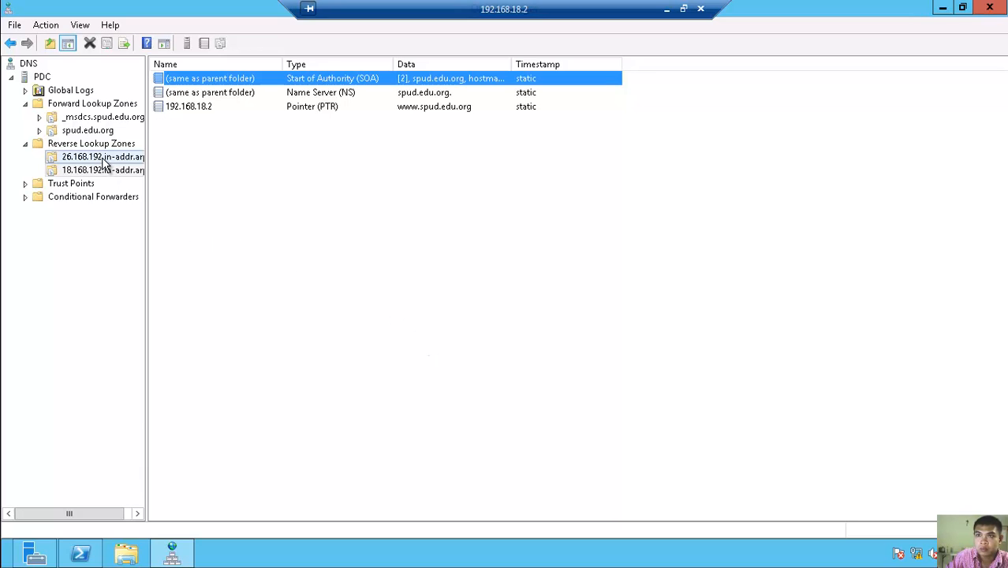
- Open the 26.168.192 zone's SOA properties and browse the spud.edu.org hosts without choosing one
{"action": "right_click", "coordinate": [207, 80]}
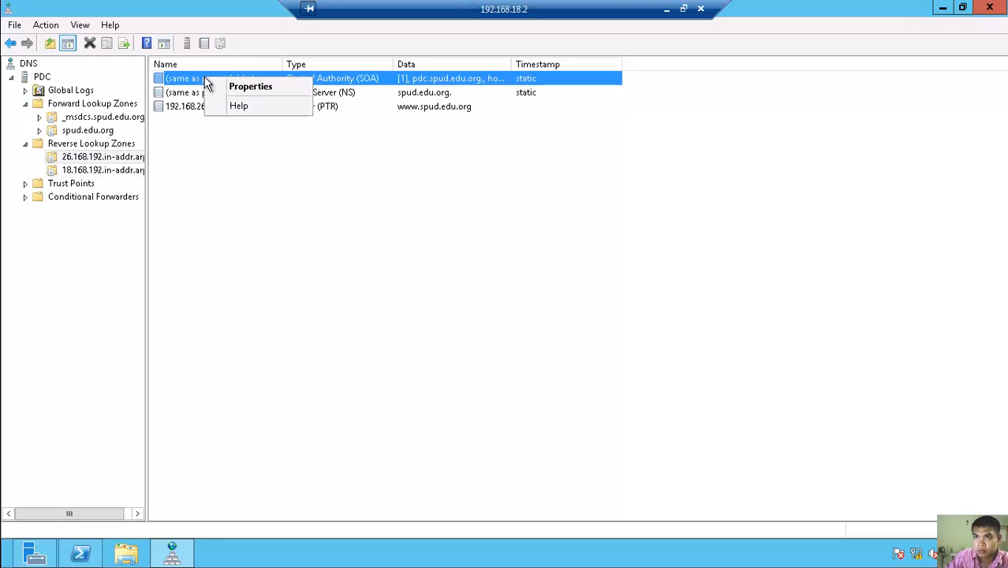
{"action": "left_click", "coordinate": [255, 87]}
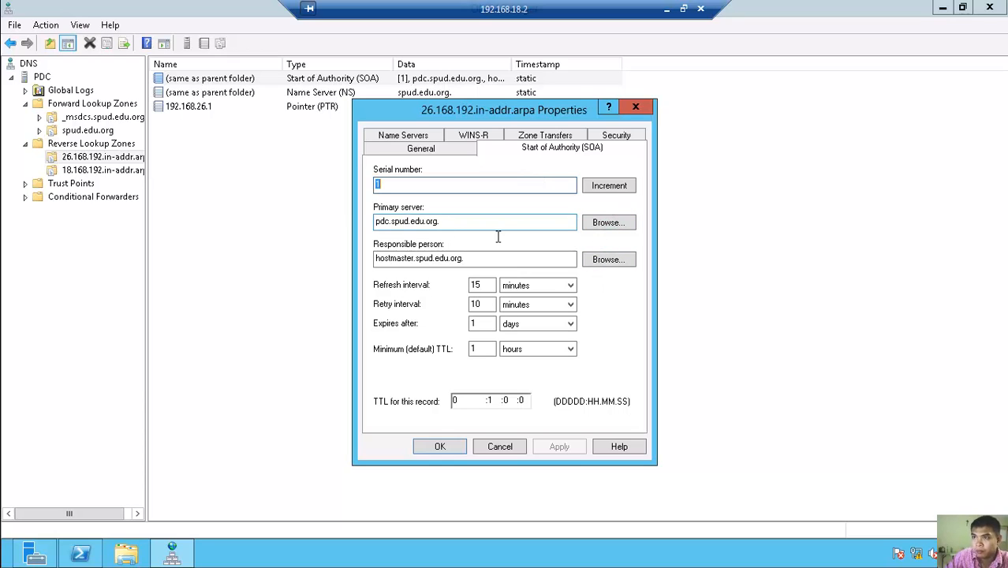
{"action": "left_click", "coordinate": [627, 222]}
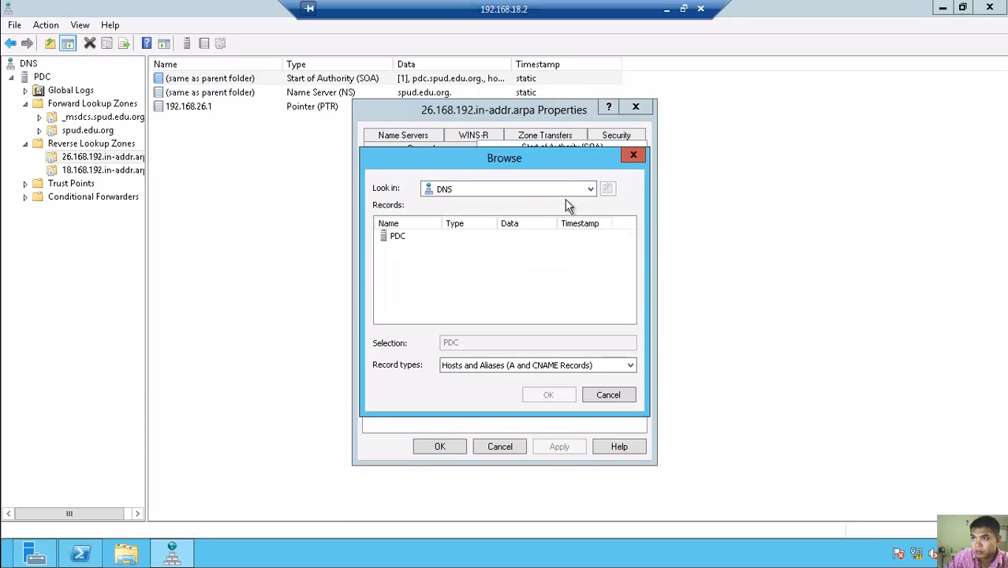
{"action": "left_click", "coordinate": [585, 189]}
{"action": "left_click", "coordinate": [527, 204]}
{"action": "double_click", "coordinate": [397, 236]}
{"action": "left_click", "coordinate": [409, 241]}
{"action": "double_click", "coordinate": [409, 242]}
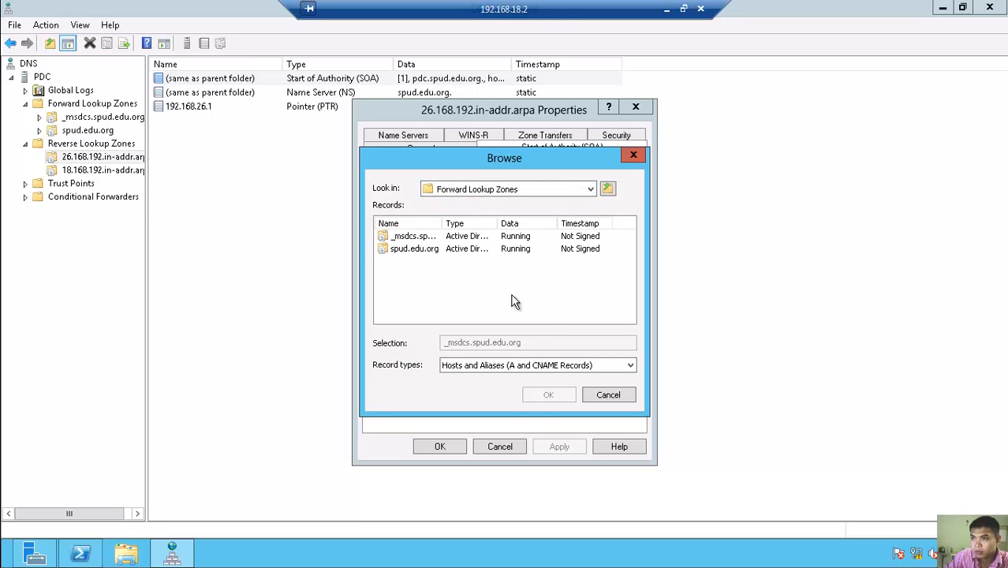
{"action": "double_click", "coordinate": [411, 250]}
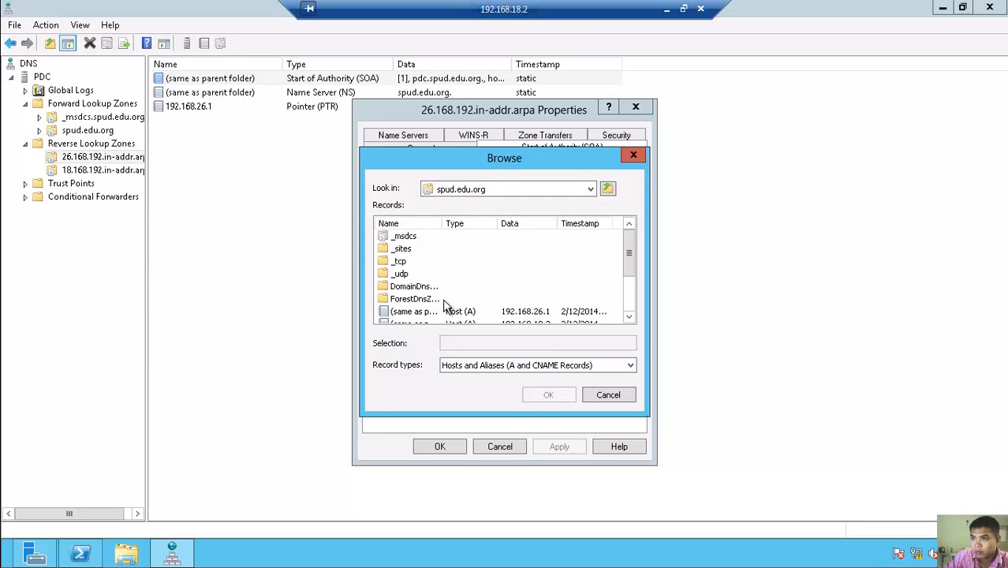
{"action": "scroll", "coordinate": [479, 313], "scroll_direction": "down", "scroll_amount": 2}
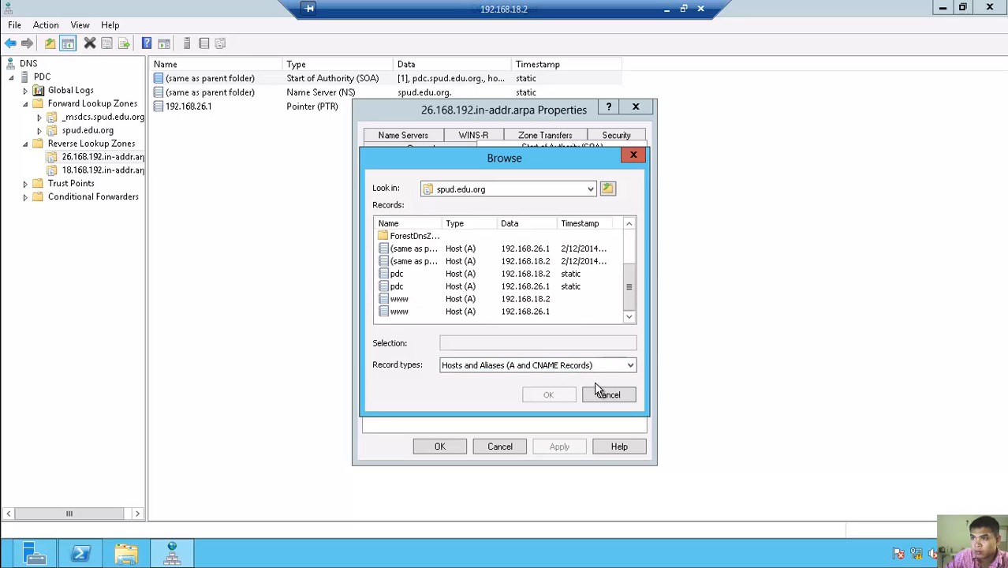
{"action": "left_click", "coordinate": [607, 395]}
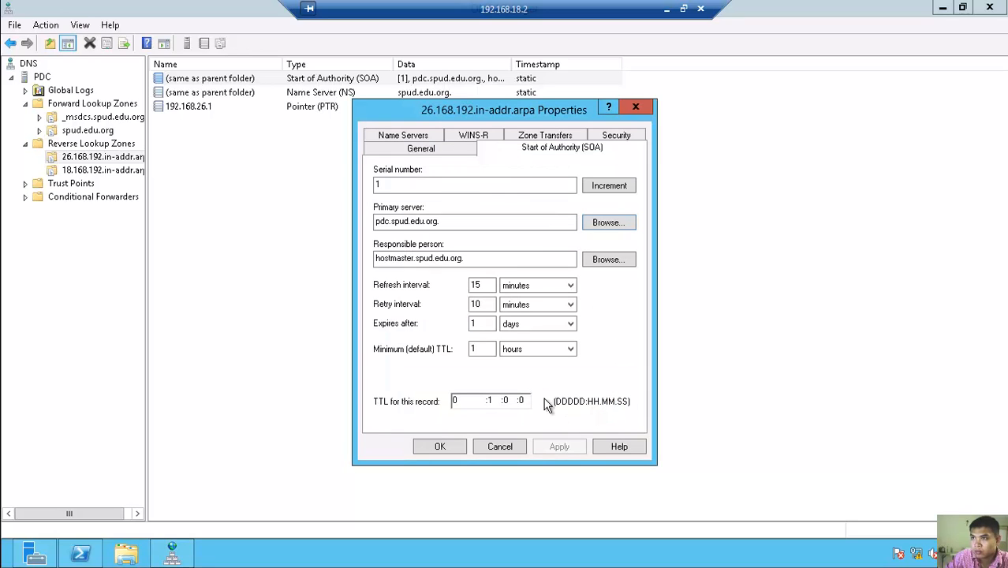
- Set the primary server to spud.edu.org by removing 'pdc.' and the trailing dot, then apply
{"action": "left_click_drag", "start_coordinate": [392, 222], "coordinate": [345, 221]}
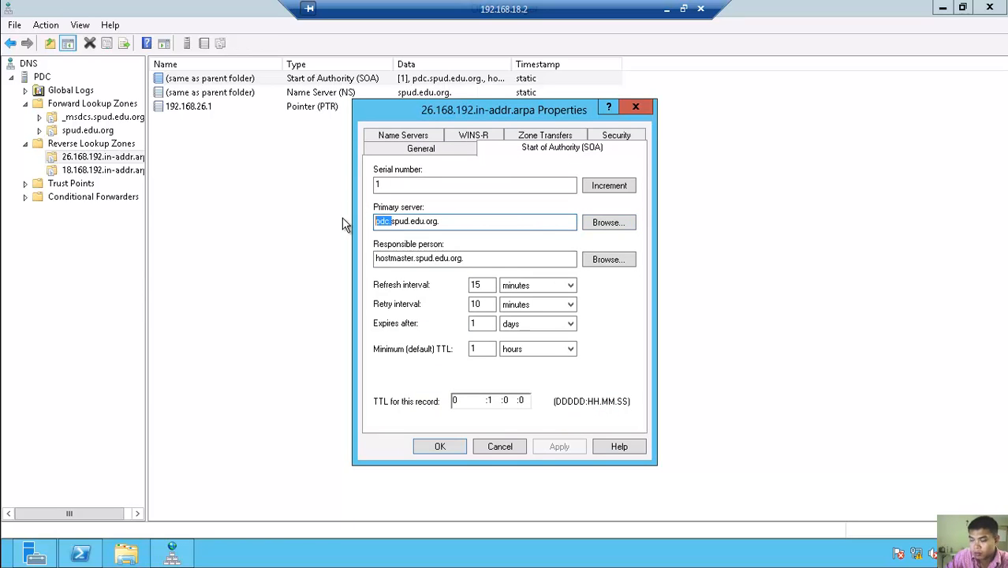
{"action": "key", "text": "BackSpace"}
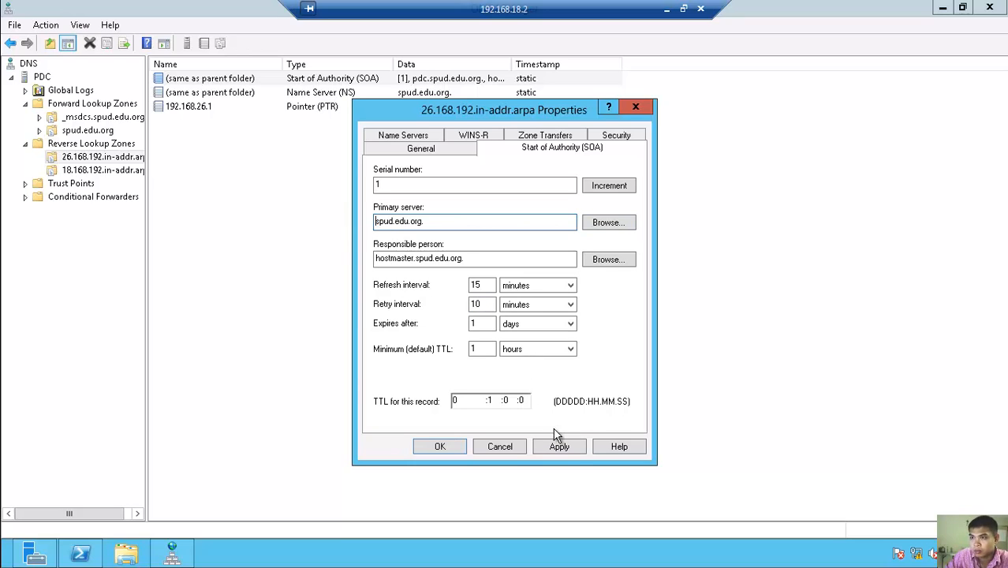
{"action": "left_click", "coordinate": [465, 225]}
{"action": "key", "text": "BackSpace"}
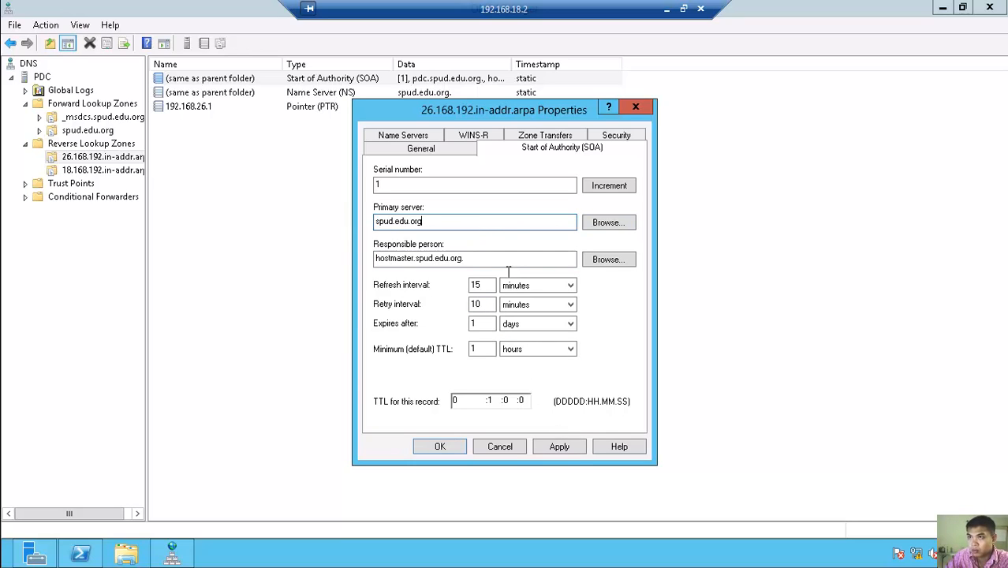
{"action": "left_click", "coordinate": [575, 447]}
{"action": "left_click", "coordinate": [439, 447]}
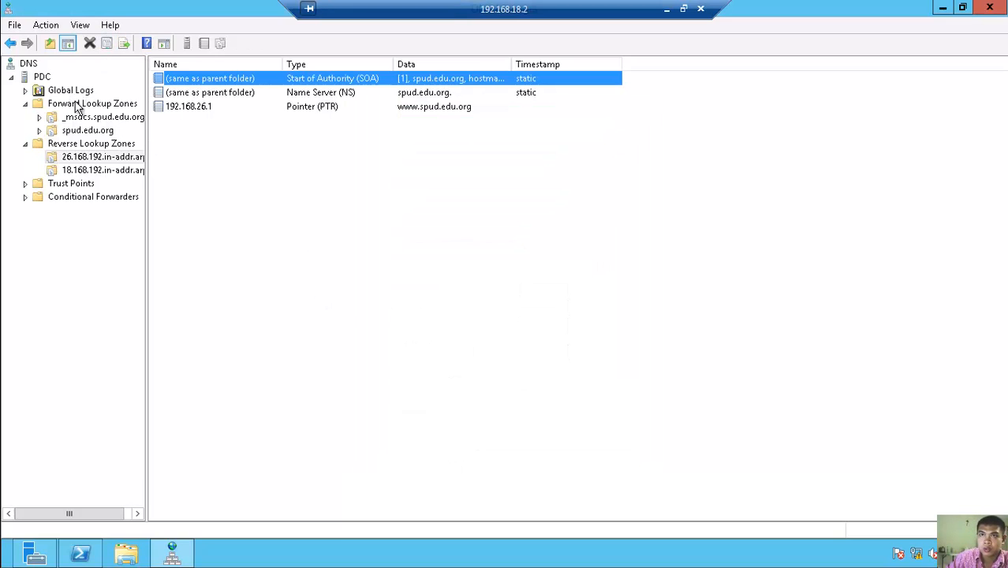
- Refresh the spud.edu.org forward zone's records and look over the 26.168.192 reverse zone
{"action": "left_click", "coordinate": [81, 133]}
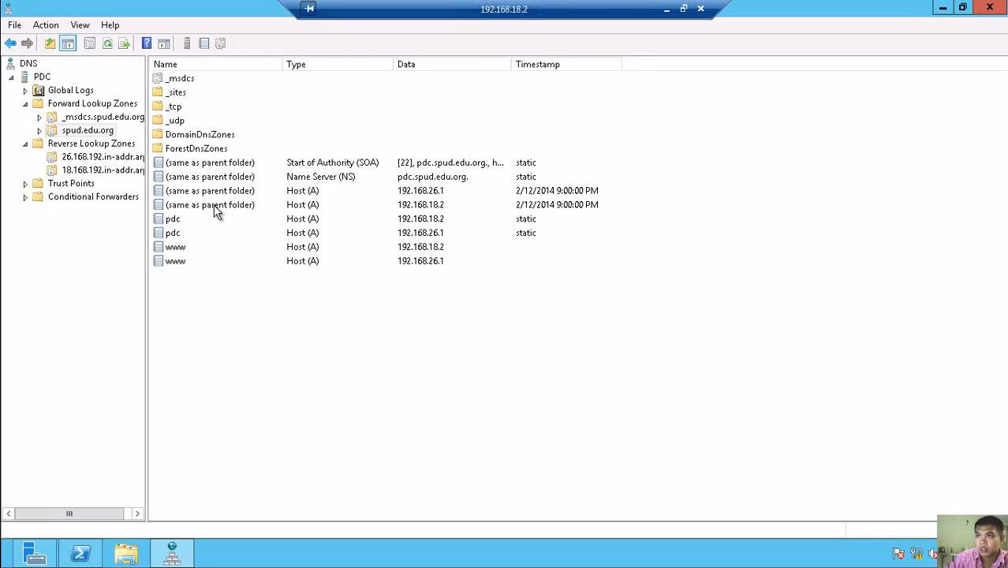
{"action": "left_click", "coordinate": [204, 164]}
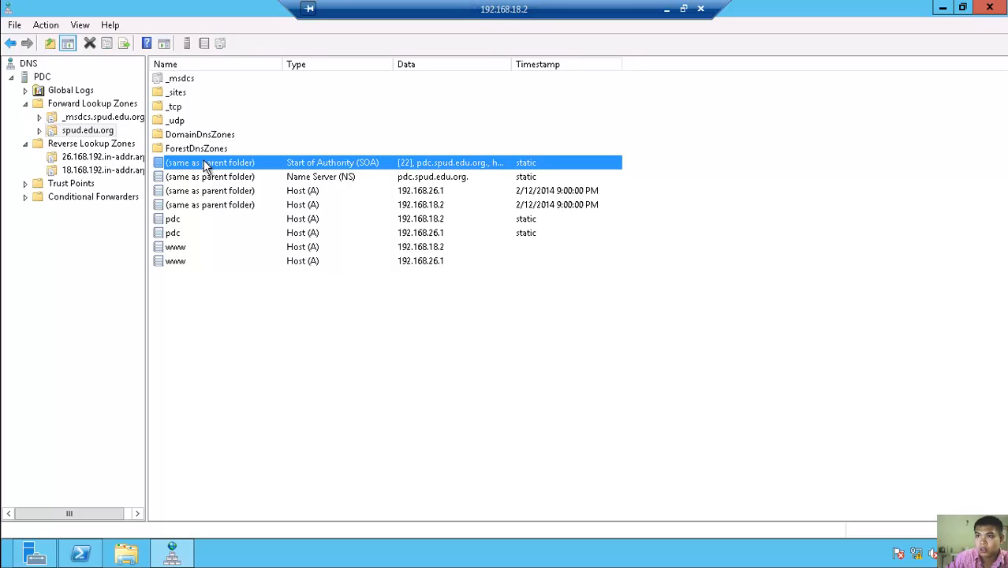
{"action": "right_click", "coordinate": [204, 164]}
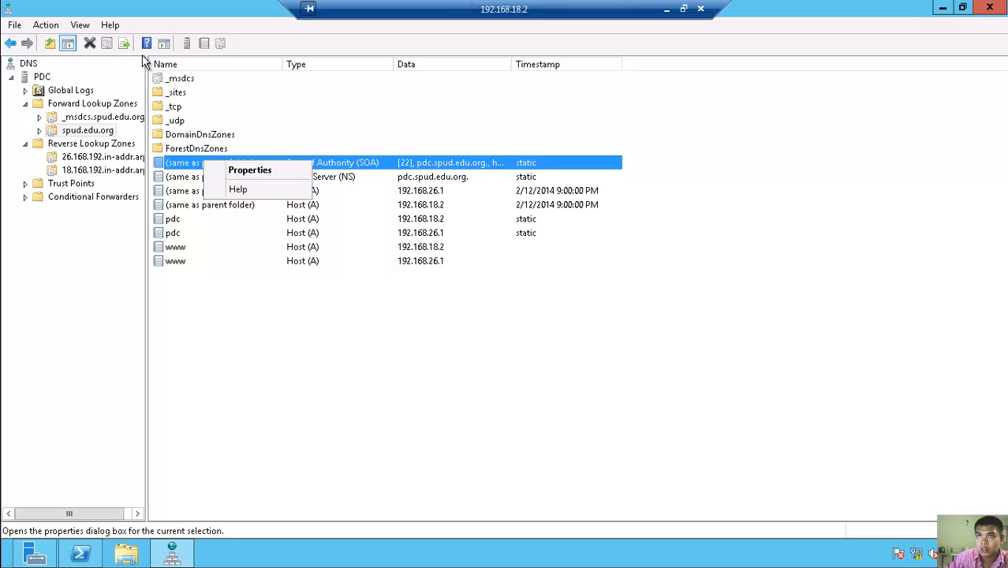
{"action": "left_click", "coordinate": [233, 309]}
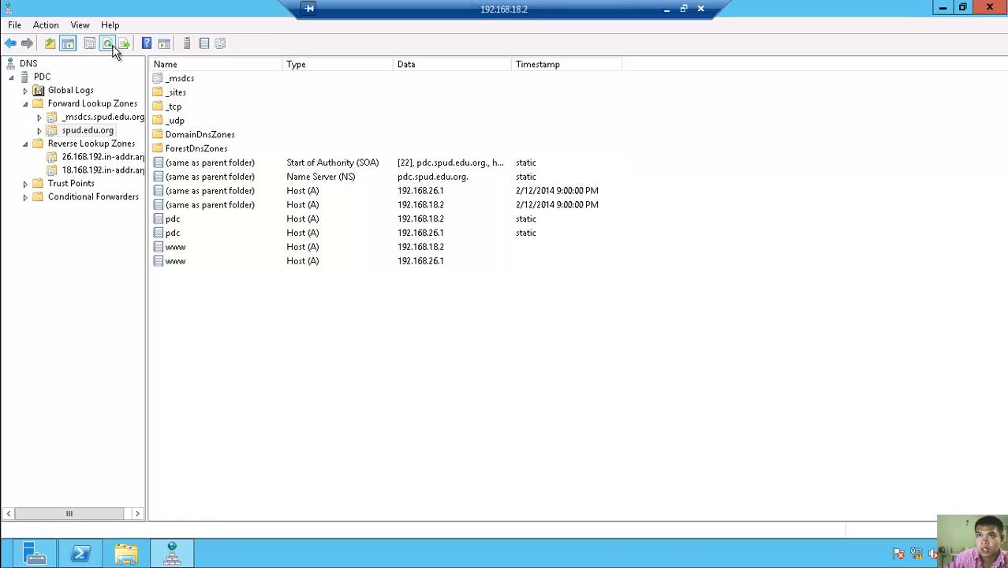
{"action": "left_click", "coordinate": [109, 45]}
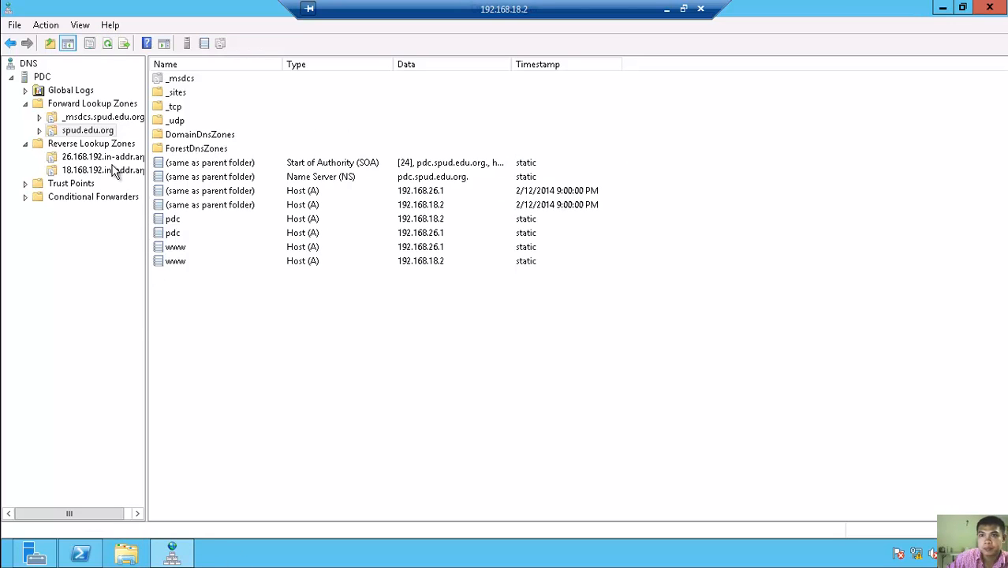
{"action": "left_click", "coordinate": [108, 159]}
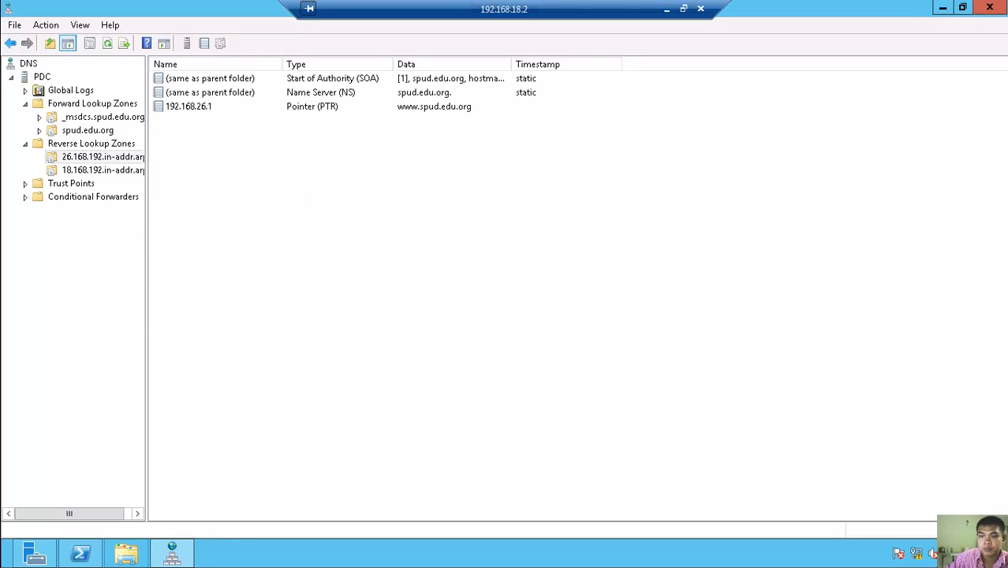
{"action": "left_click", "coordinate": [171, 554]}
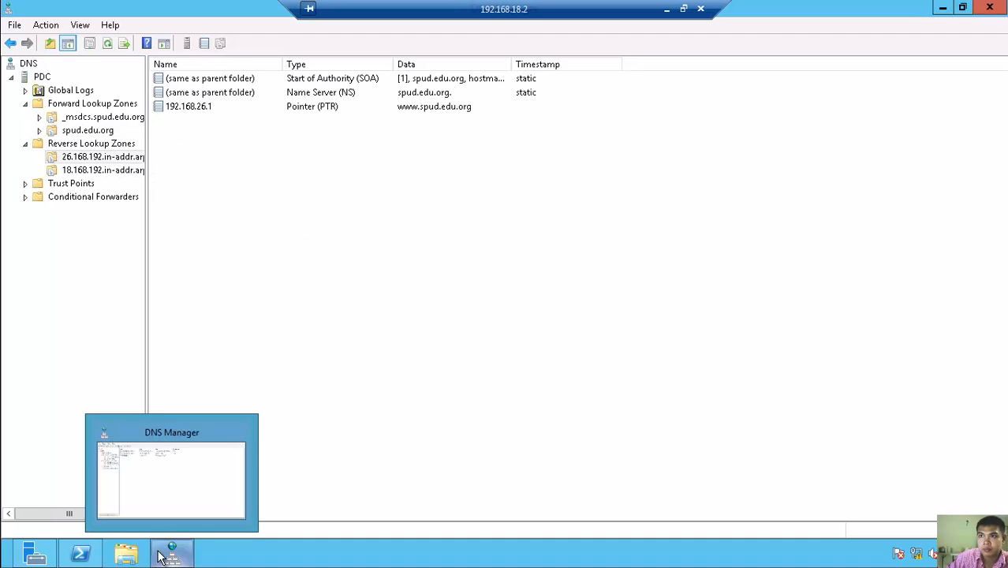
{"action": "left_click", "coordinate": [101, 132]}
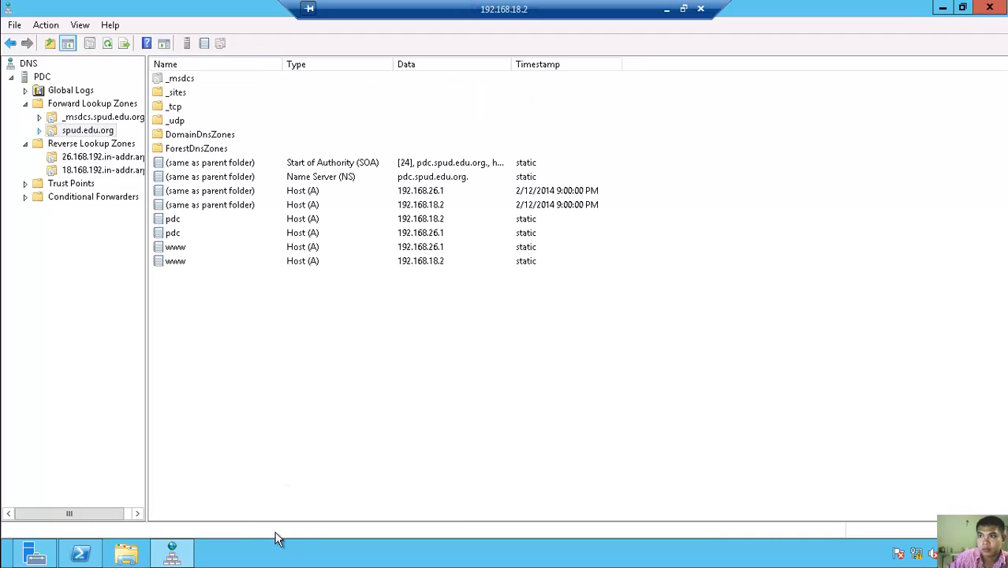
- Minimize Server Manager, view both reverse lookup zones, then close DNS Manager
{"action": "left_click", "coordinate": [172, 553]}
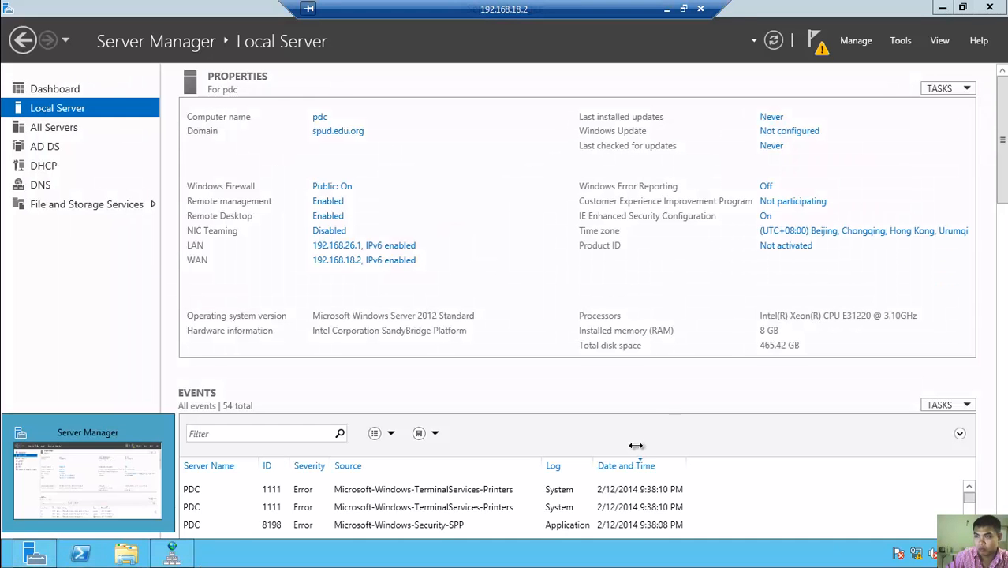
{"action": "left_click", "coordinate": [945, 7]}
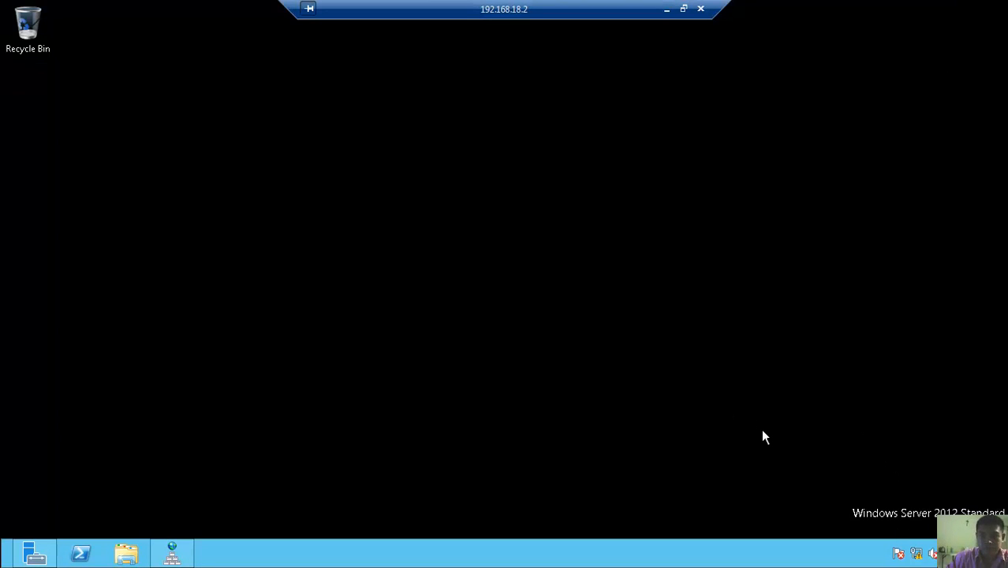
{"action": "key", "text": "super"}
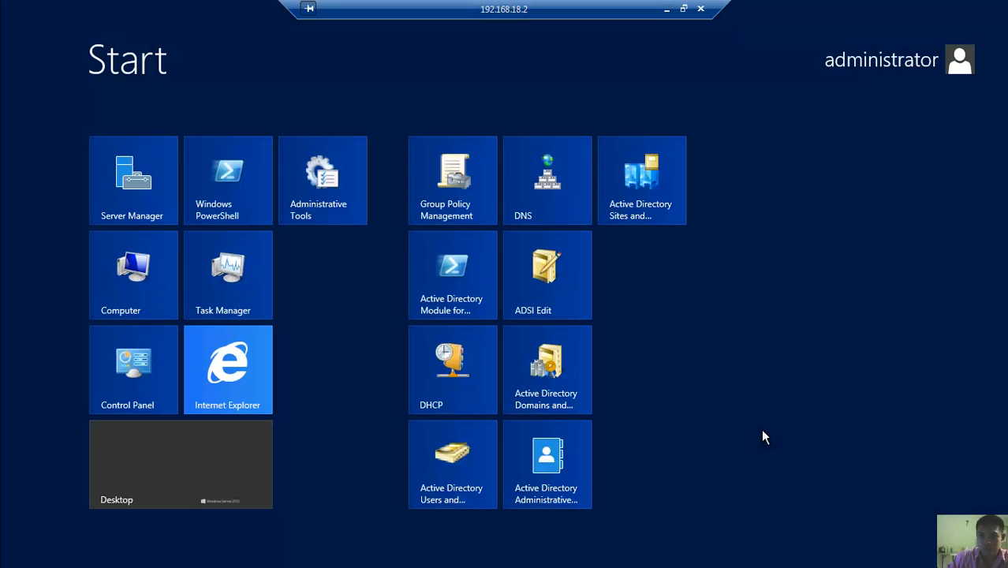
{"action": "left_click", "coordinate": [255, 475]}
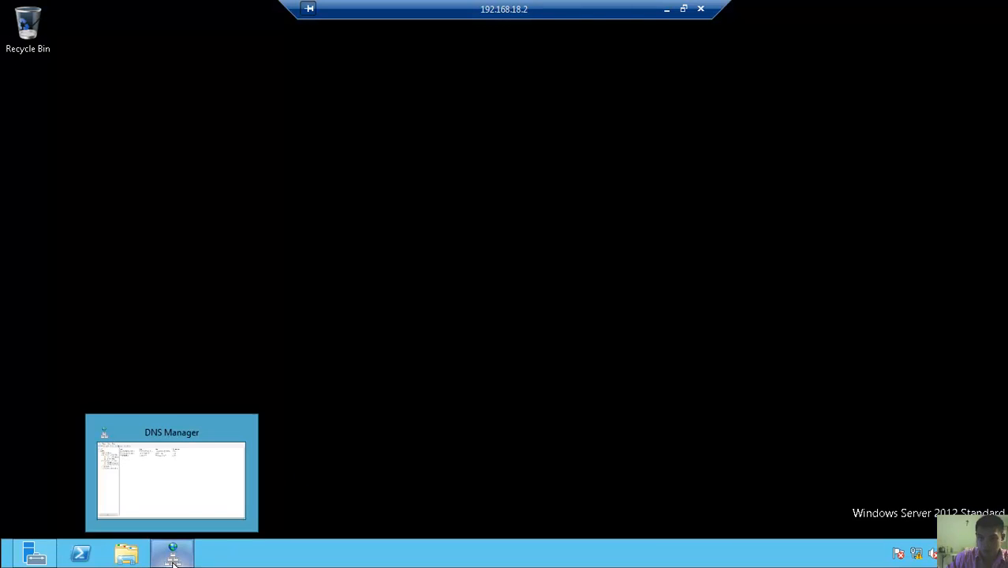
{"action": "left_click", "coordinate": [173, 557]}
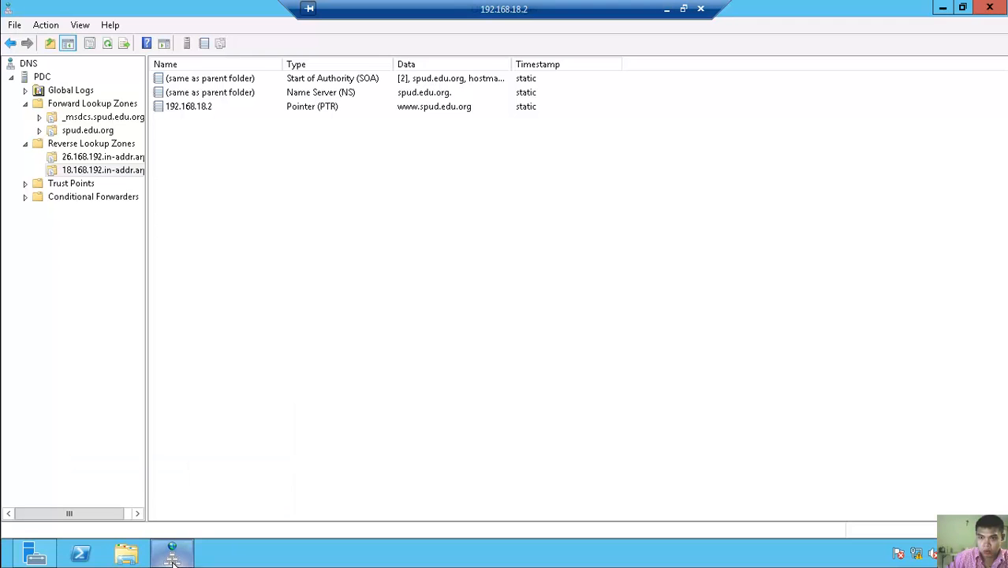
{"action": "left_click", "coordinate": [119, 169]}
{"action": "left_click", "coordinate": [111, 143]}
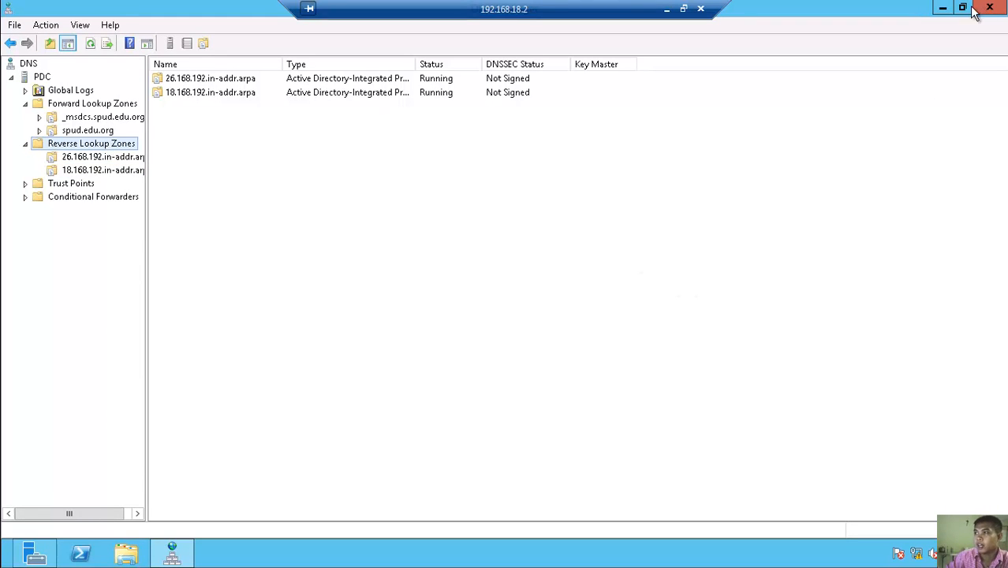
{"action": "left_click", "coordinate": [1003, 10]}
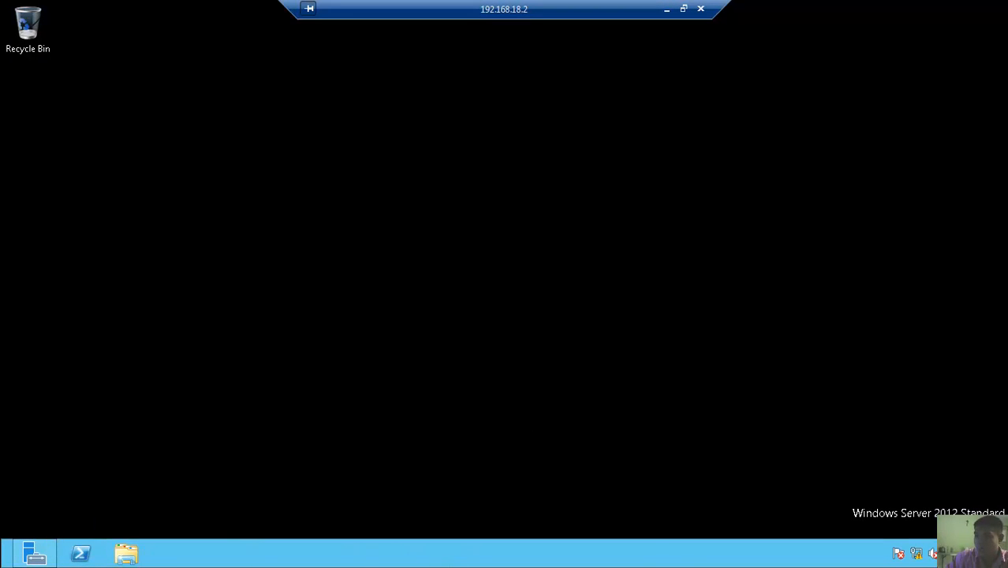
- Launch the DHCP console from Server Manager's Tools menu
{"action": "left_click", "coordinate": [35, 553]}
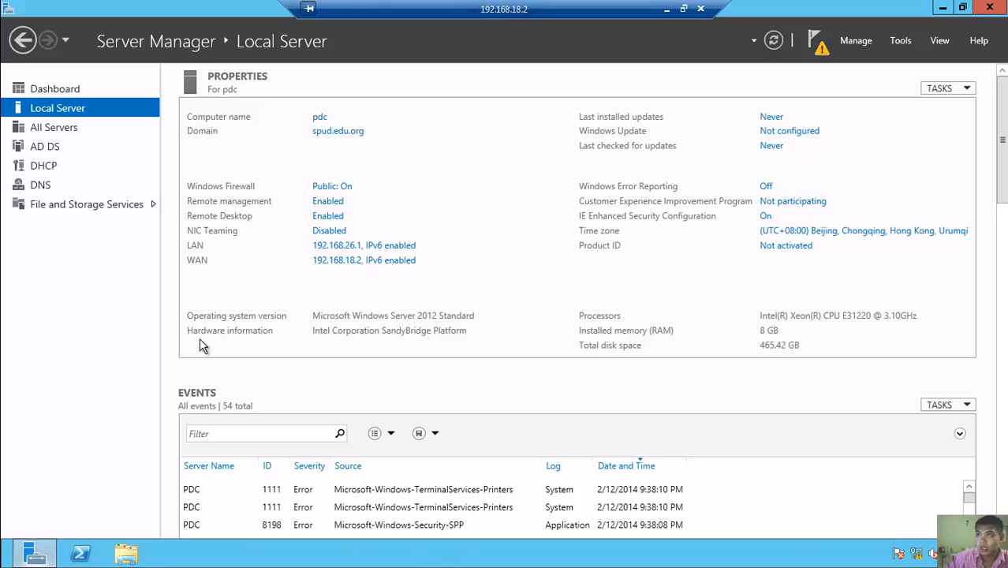
{"action": "left_click", "coordinate": [894, 43]}
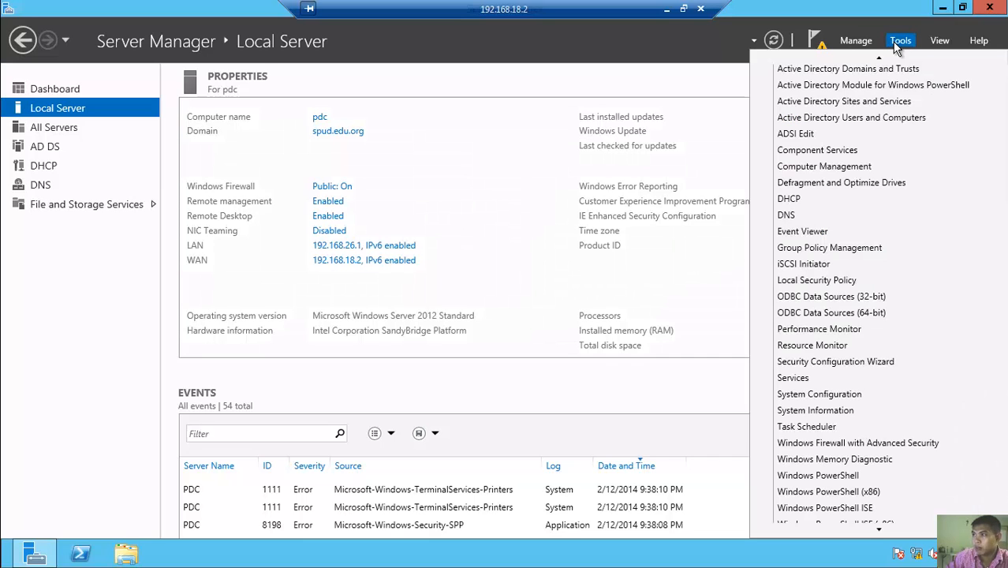
{"action": "left_click", "coordinate": [788, 201]}
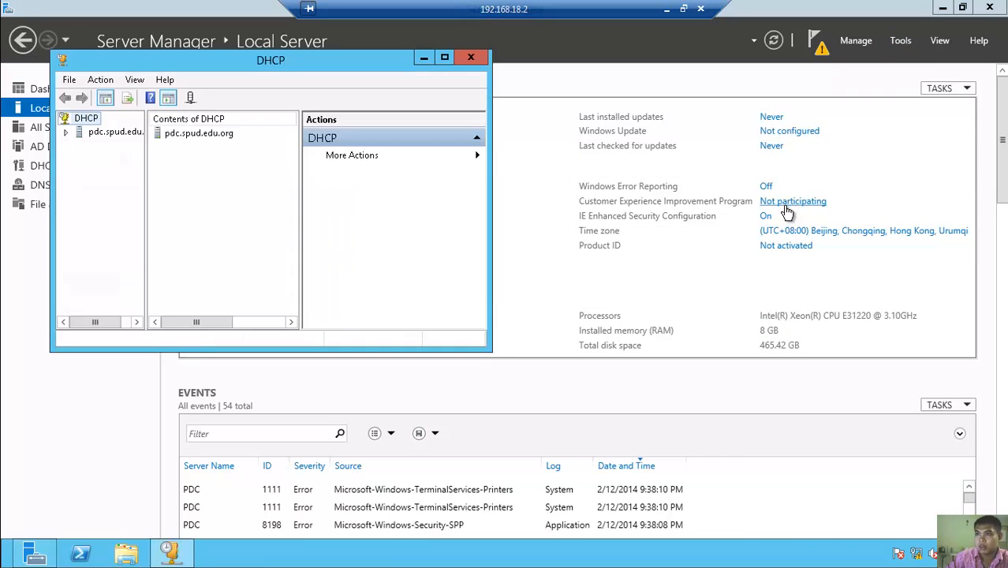
- Commit the DHCP post-install configuration with administrator credentials and return to the DHCP console
{"action": "left_click", "coordinate": [821, 52]}
{"action": "left_click", "coordinate": [820, 52]}
{"action": "left_click", "coordinate": [696, 128]}
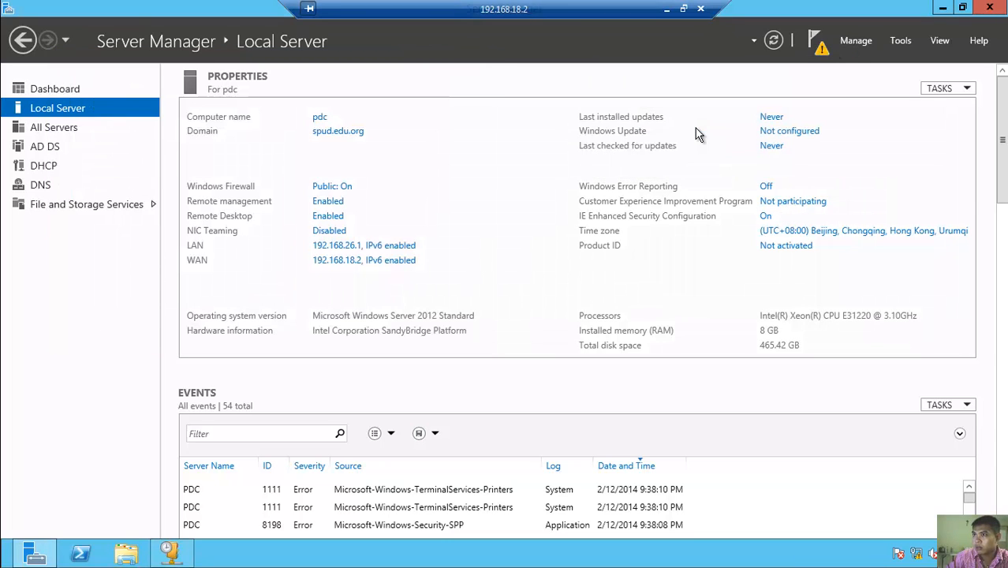
{"action": "left_click", "coordinate": [461, 478]}
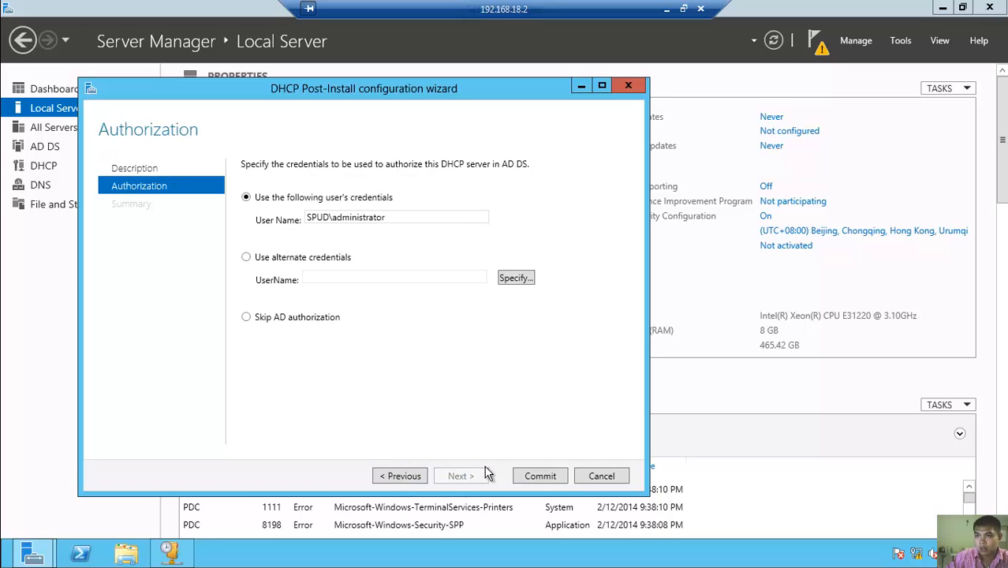
{"action": "left_click", "coordinate": [541, 477]}
{"action": "left_click", "coordinate": [540, 477]}
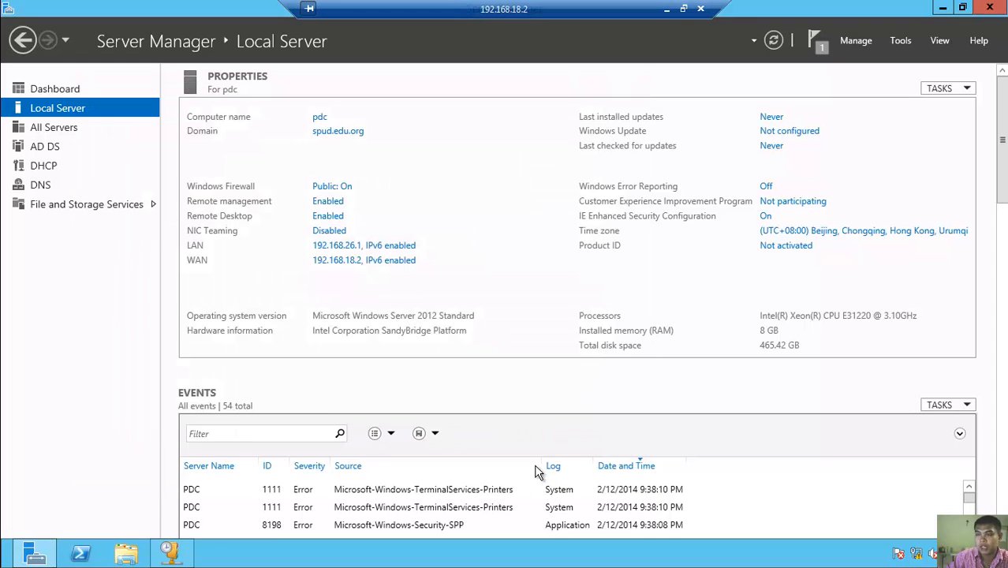
{"action": "left_click", "coordinate": [172, 555]}
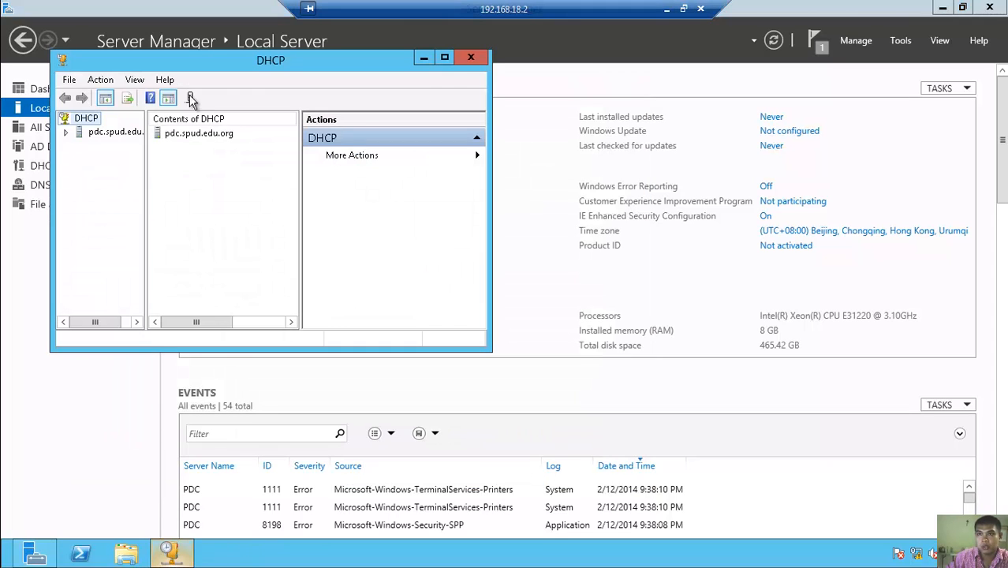
- Maximize the DHCP console, widen the tree pane and expand pdc.spud.edu.org and IPv4
{"action": "left_click", "coordinate": [444, 60]}
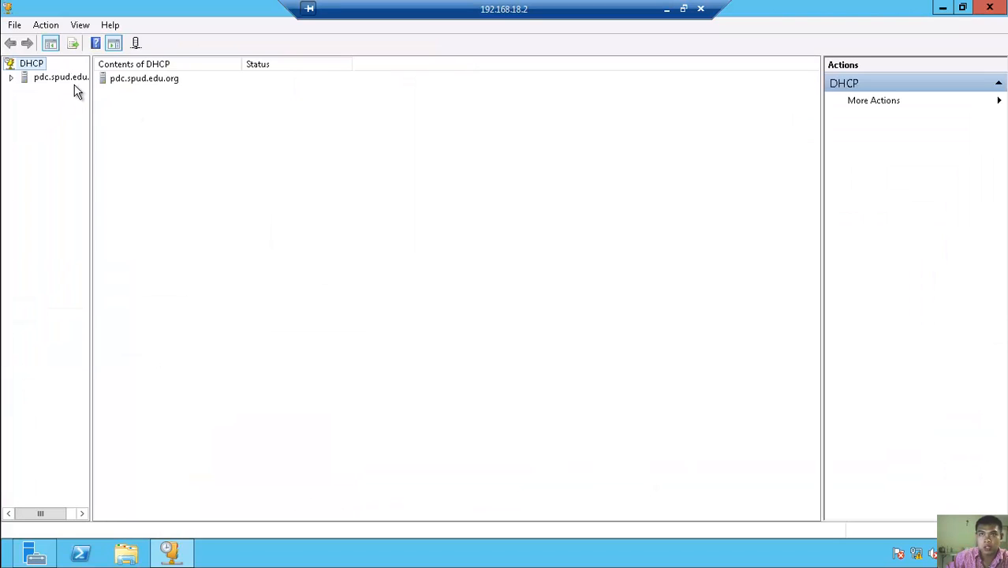
{"action": "left_click_drag", "start_coordinate": [90, 95], "coordinate": [158, 108]}
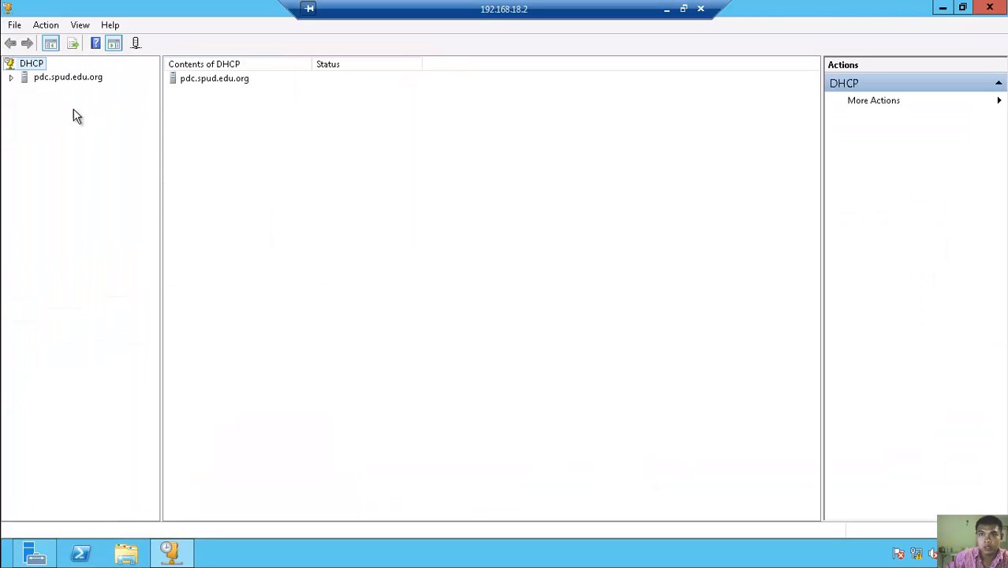
{"action": "left_click", "coordinate": [11, 78]}
{"action": "double_click", "coordinate": [35, 93]}
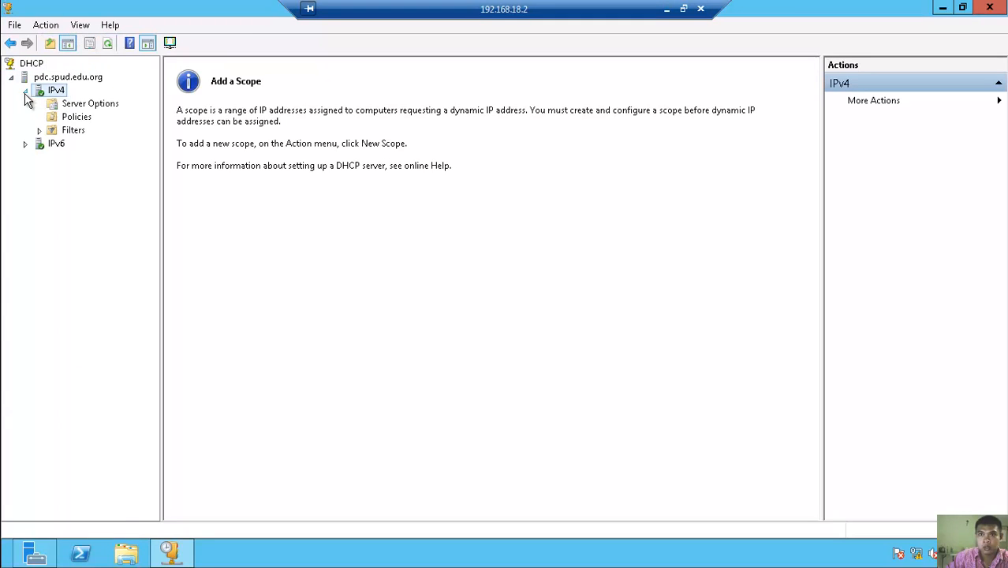
- Browse IPv4 Server Options, Policies, Filters and IPv6, then right-click IPv4 for scope commands
{"action": "left_click", "coordinate": [69, 108]}
{"action": "left_click", "coordinate": [71, 117]}
{"action": "double_click", "coordinate": [72, 130]}
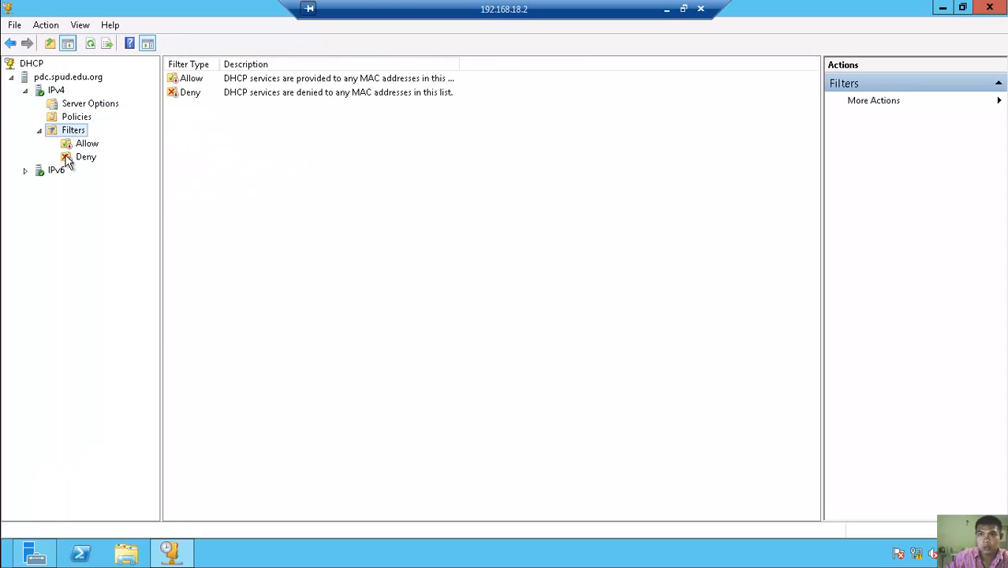
{"action": "left_click", "coordinate": [39, 130]}
{"action": "left_click", "coordinate": [71, 105]}
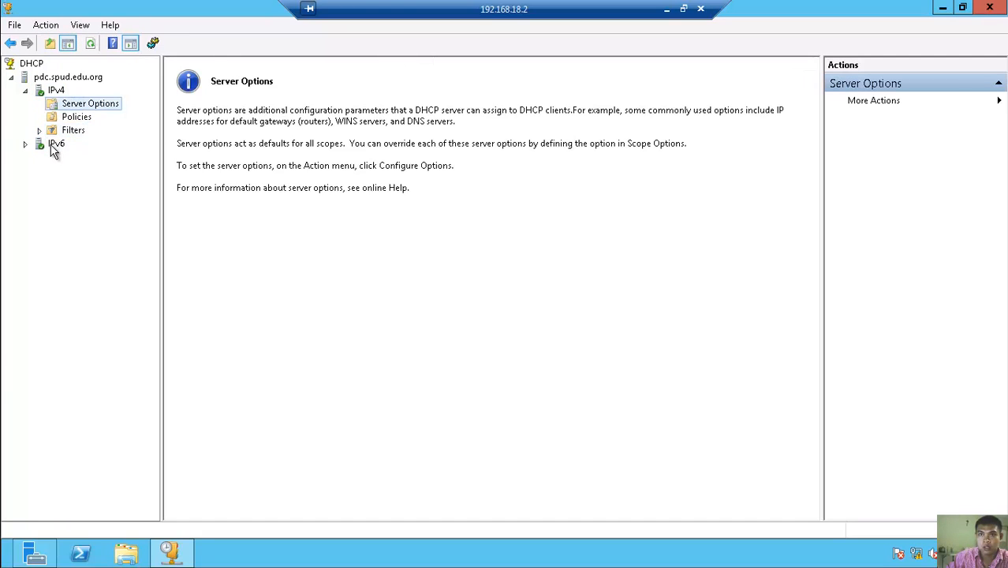
{"action": "double_click", "coordinate": [50, 145]}
{"action": "left_click", "coordinate": [71, 104]}
{"action": "left_click", "coordinate": [24, 144]}
{"action": "left_click", "coordinate": [54, 92]}
{"action": "right_click", "coordinate": [51, 92]}
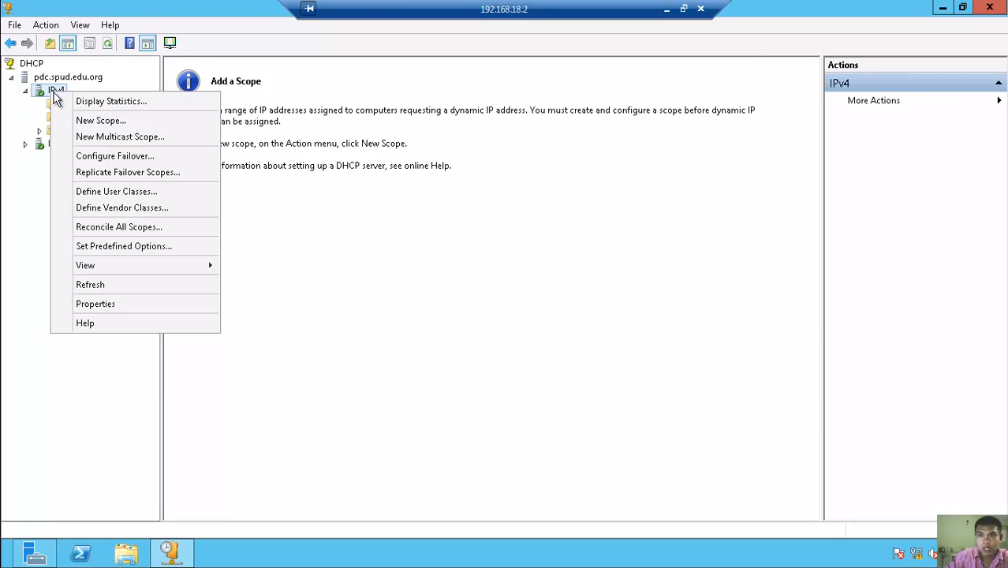
- Start a new scope named spud.edu.org, described 'Deployment of IP address to this area.'
{"action": "left_click", "coordinate": [98, 122]}
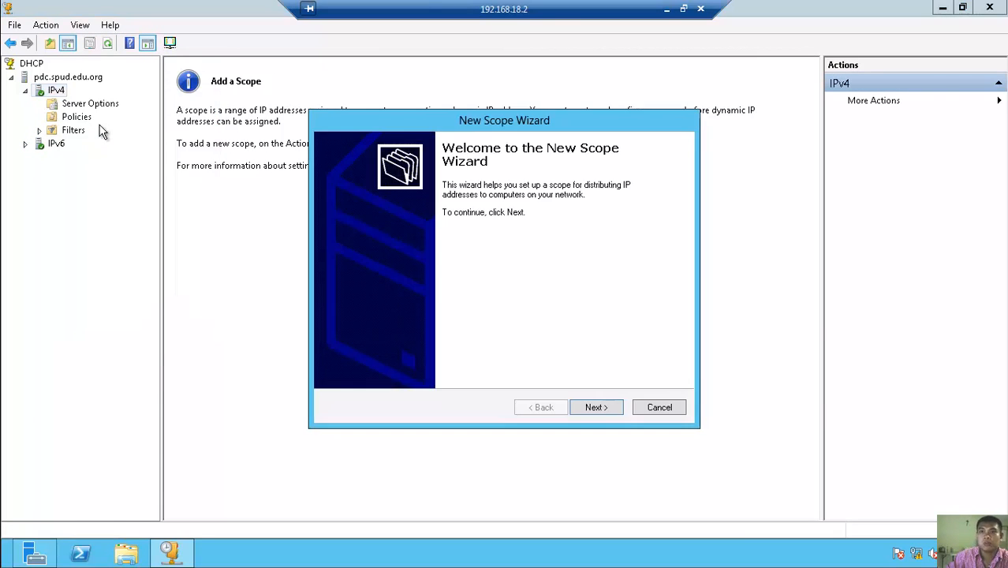
{"action": "left_click", "coordinate": [594, 409]}
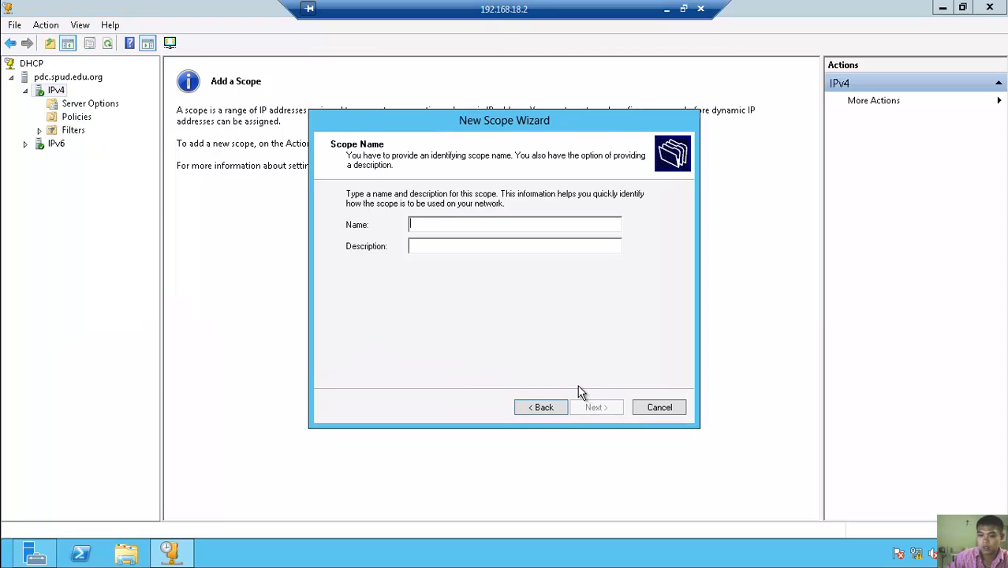
{"action": "type", "text": "sp"}
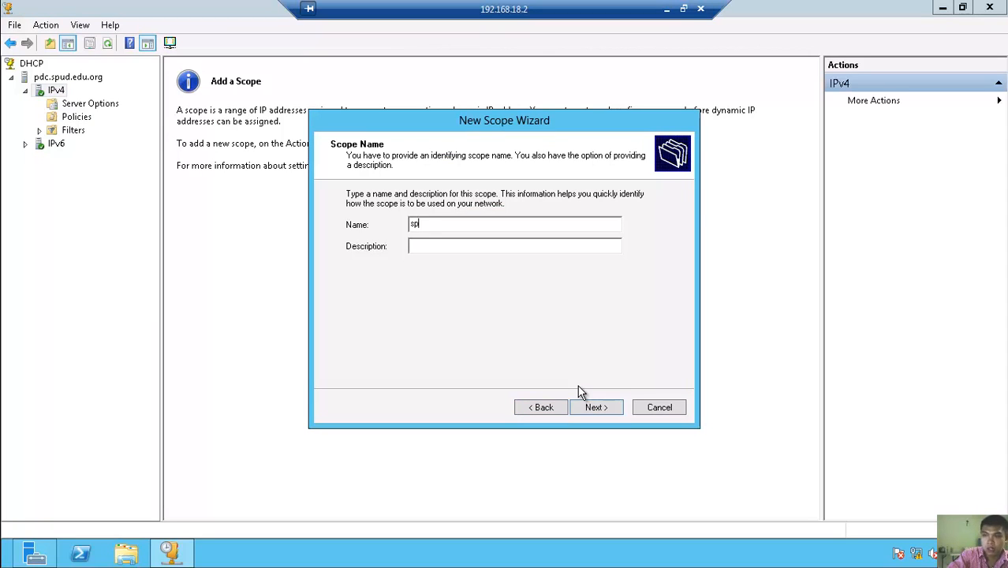
{"action": "type", "text": "du.org"}
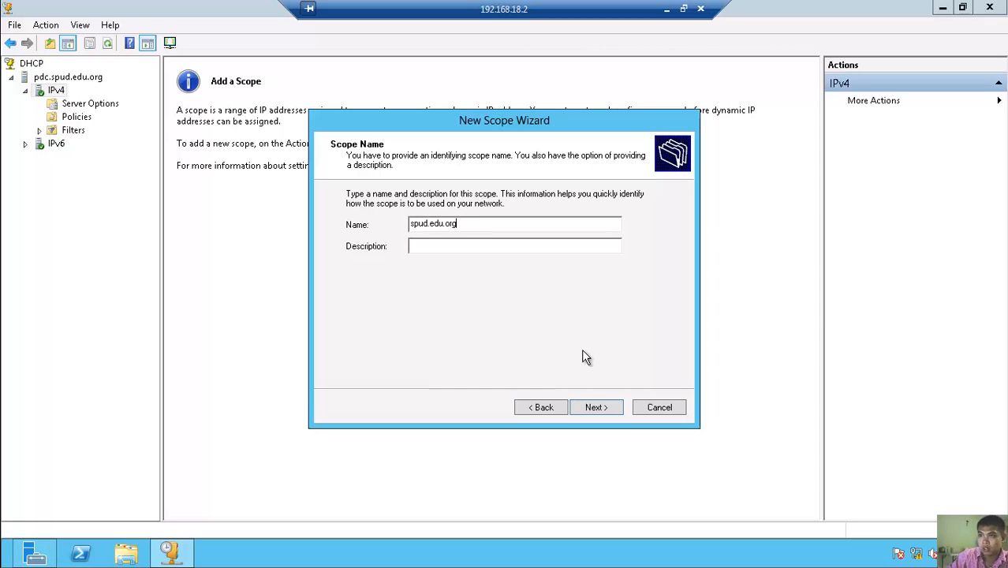
{"action": "key", "text": "Tab"}
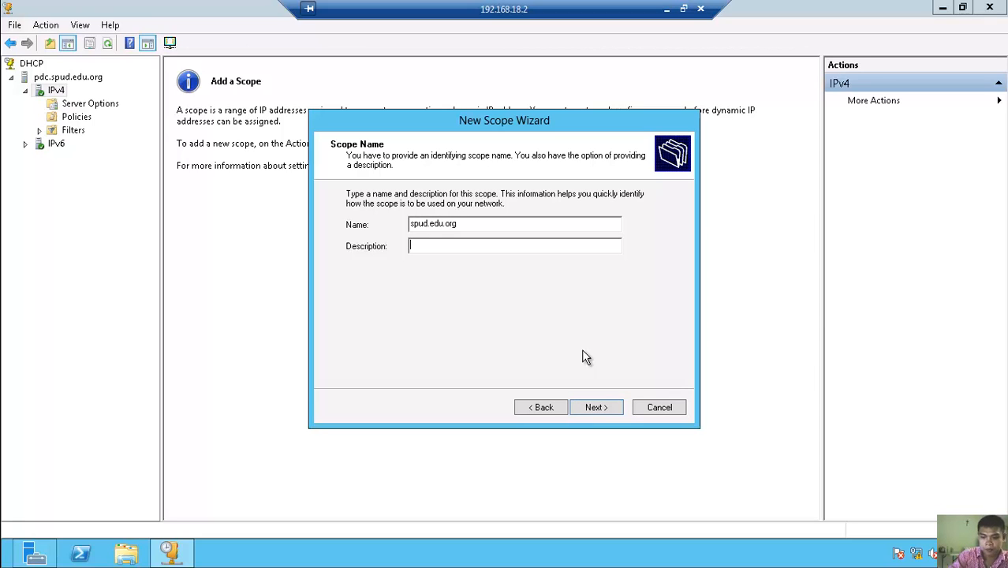
{"action": "type", "text": "D"}
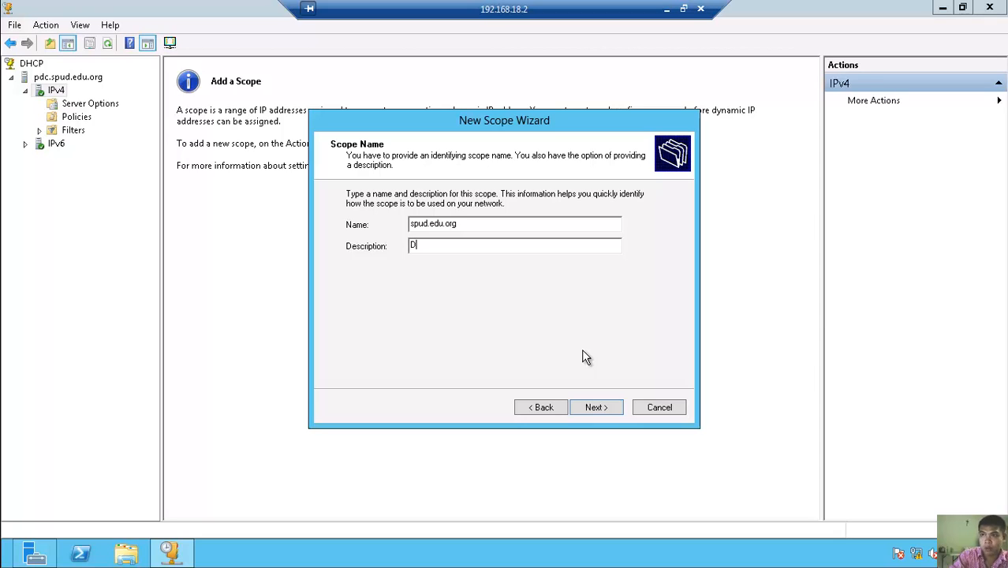
{"action": "type", "text": "eployme"}
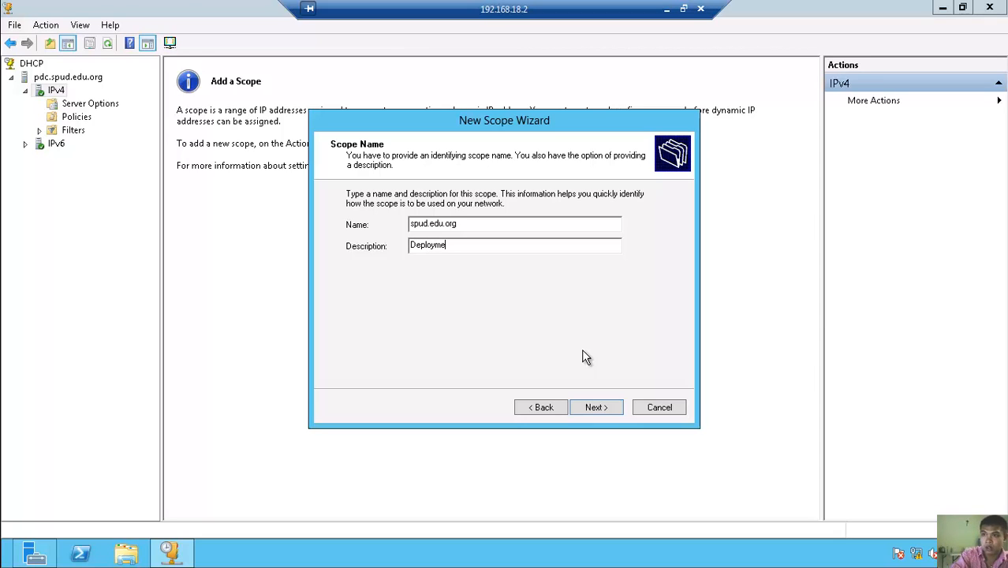
{"action": "type", "text": "nt of I"}
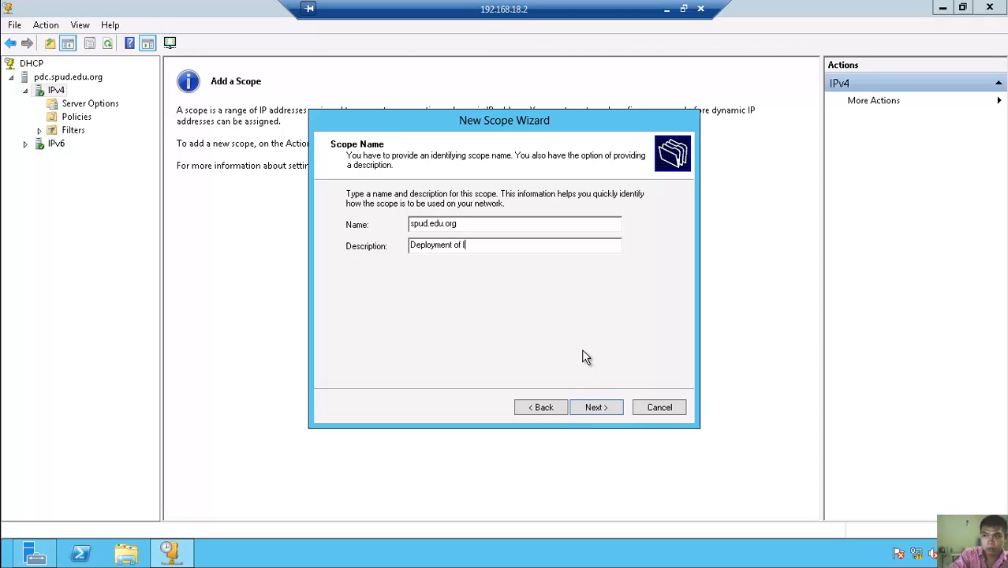
{"action": "type", "text": "P address"}
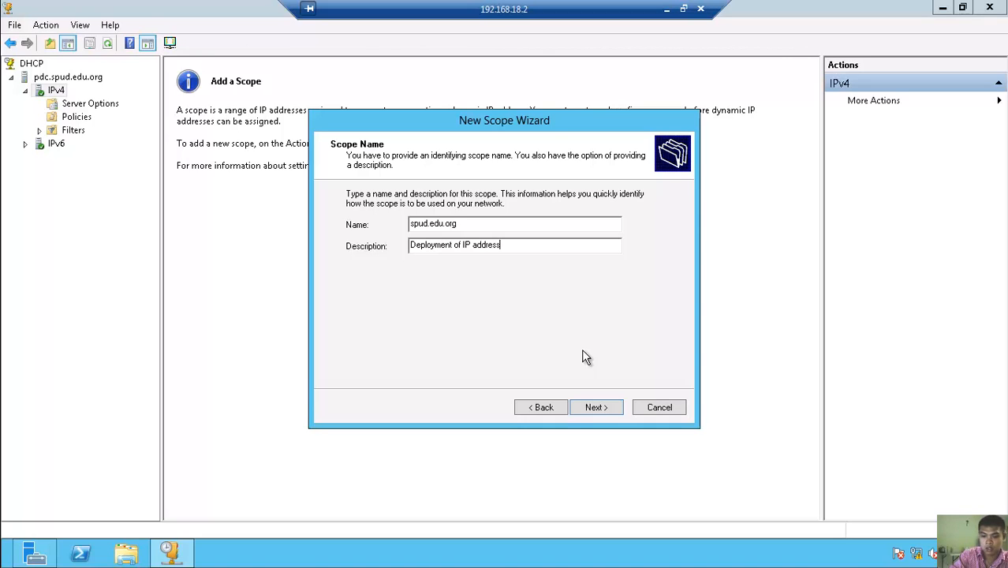
{"action": "type", "text": " to "}
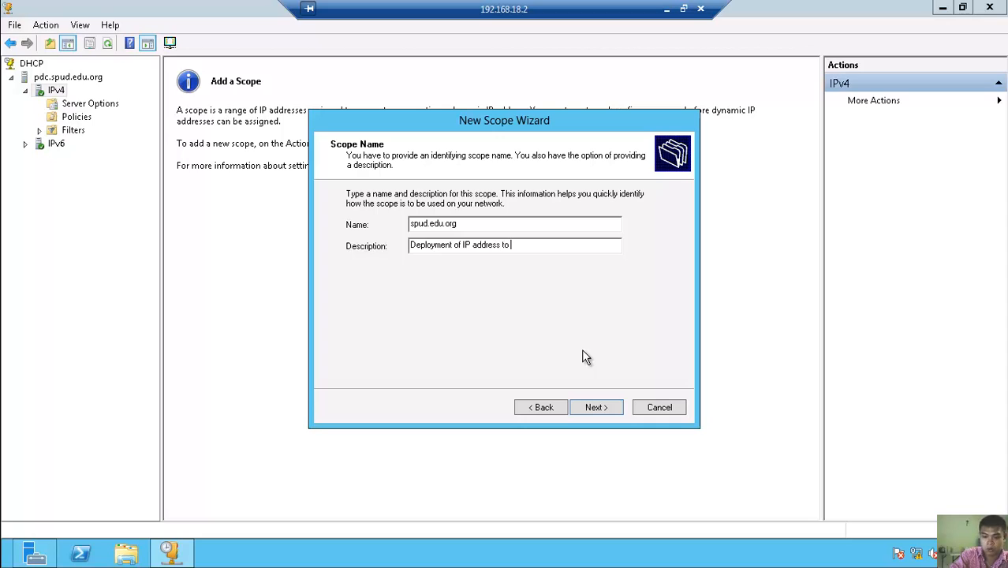
{"action": "type", "text": "this"}
{"action": "type", "text": "area"}
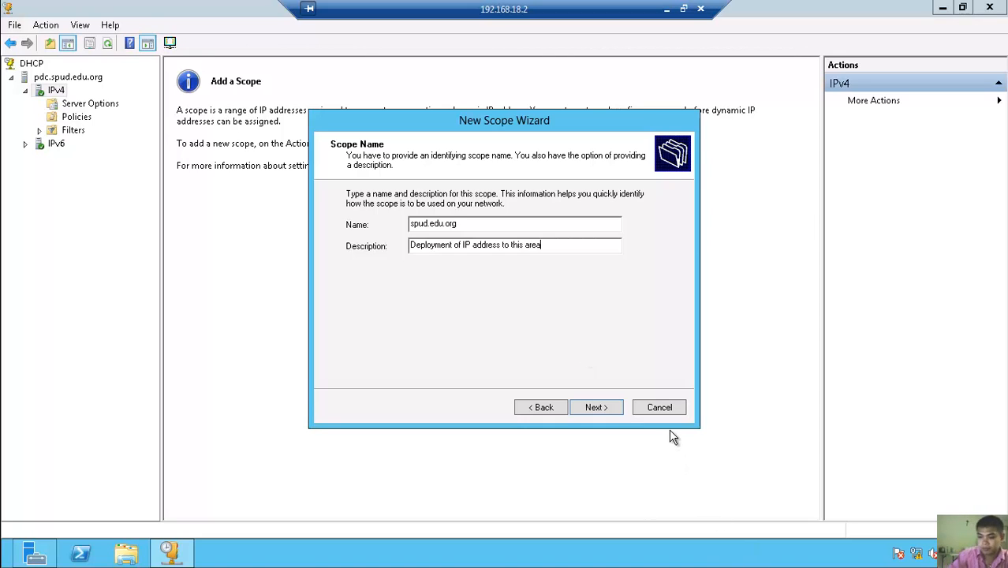
{"action": "type", "text": "."}
{"action": "left_click", "coordinate": [608, 407]}
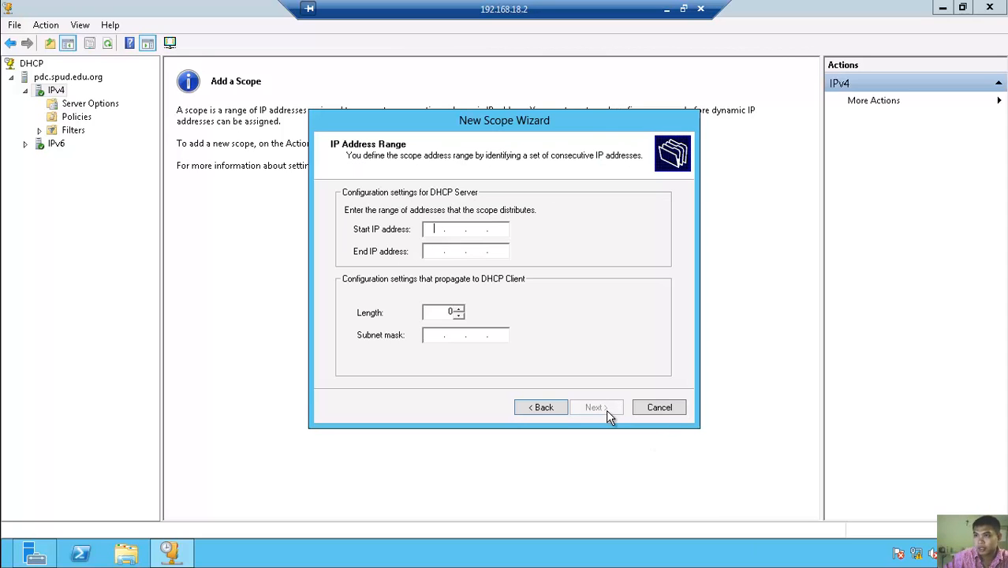
- Enter the range 192.168.26.1 to 192.168.26.254, letting mask 255.255.255.0 auto-fill
{"action": "type", "text": "192."}
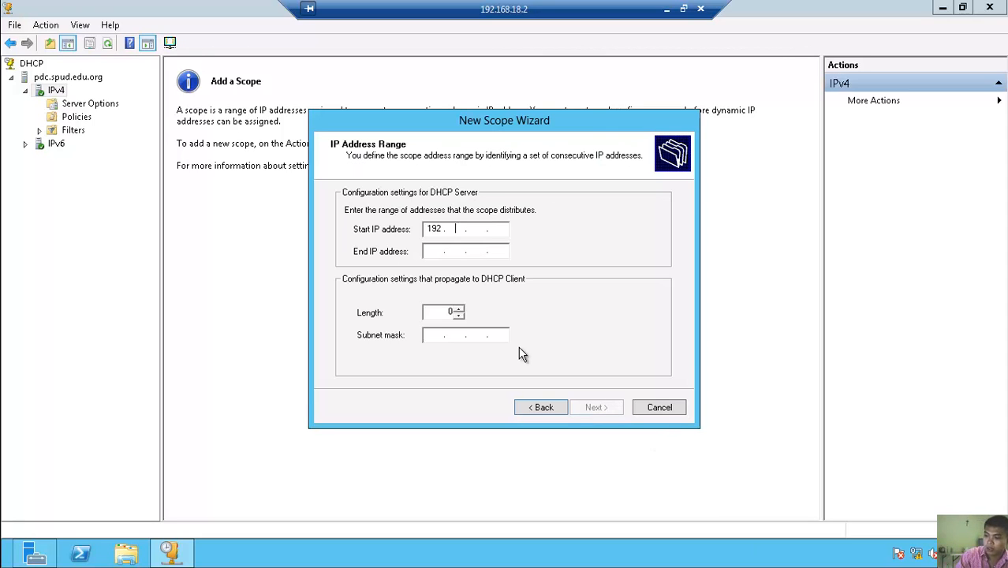
{"action": "type", "text": "168."}
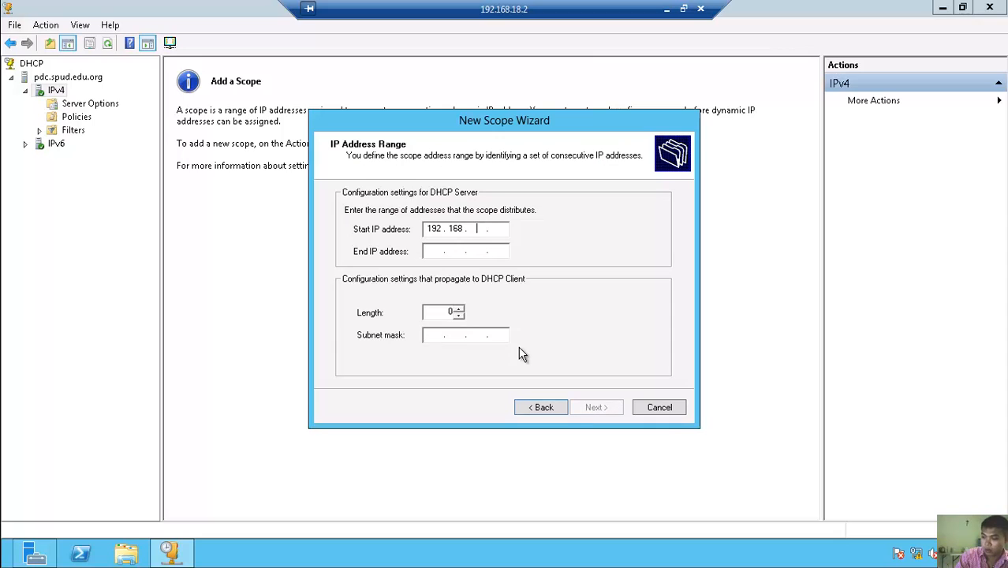
{"action": "type", "text": "26.1"}
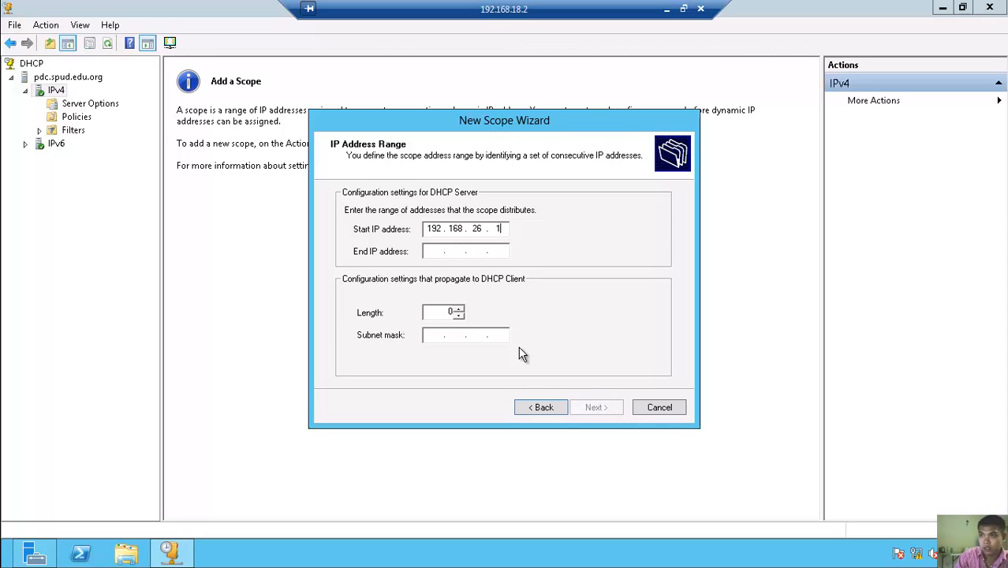
{"action": "key", "text": "Tab"}
{"action": "type", "text": "192 . 168 . "}
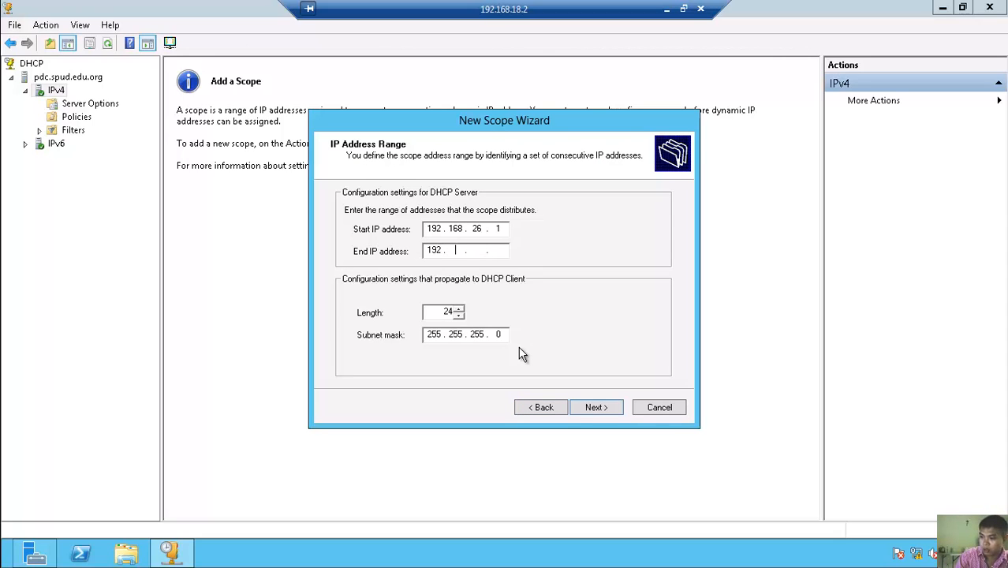
{"action": "type", "text": "26 . "}
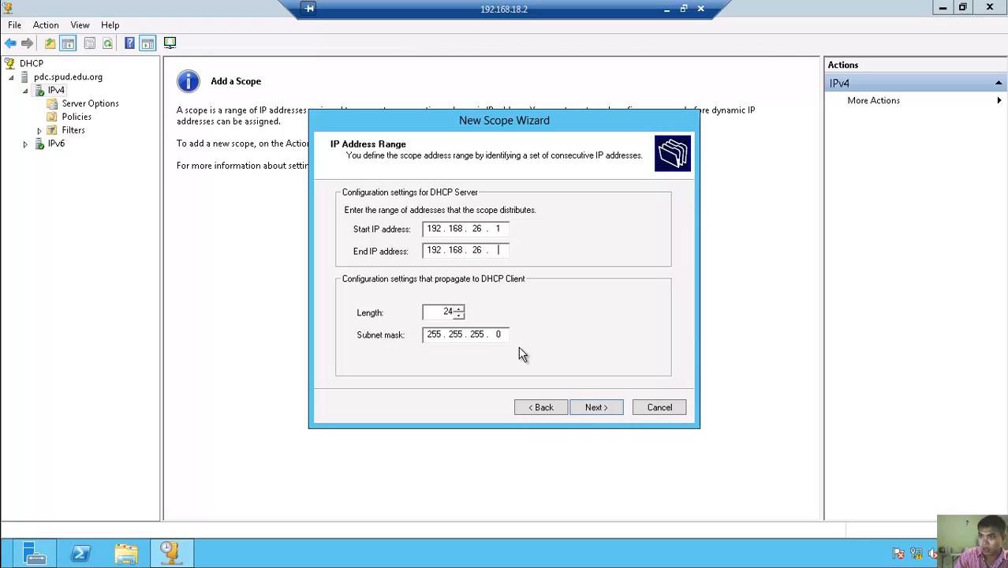
{"action": "type", "text": "254"}
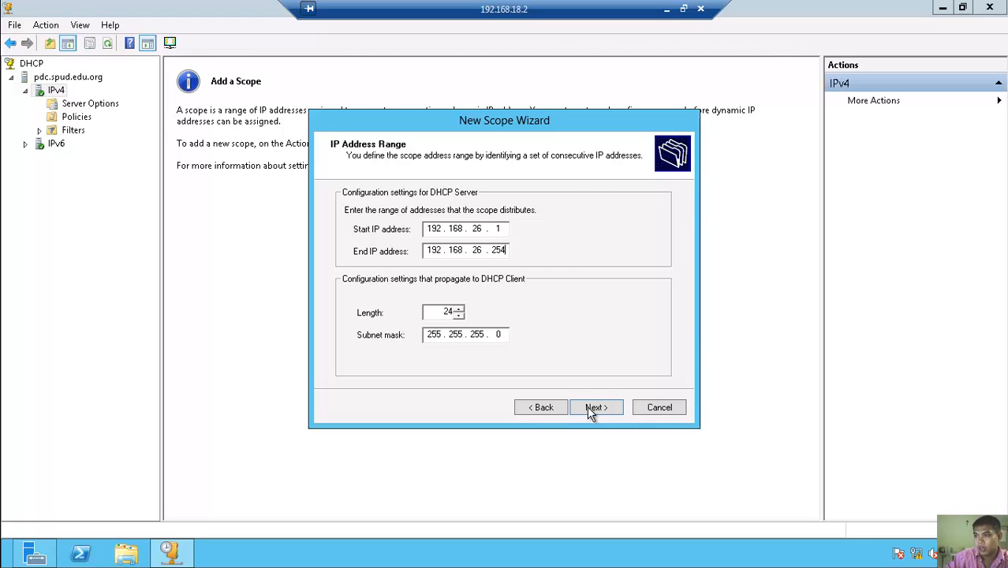
{"action": "left_click", "coordinate": [594, 408]}
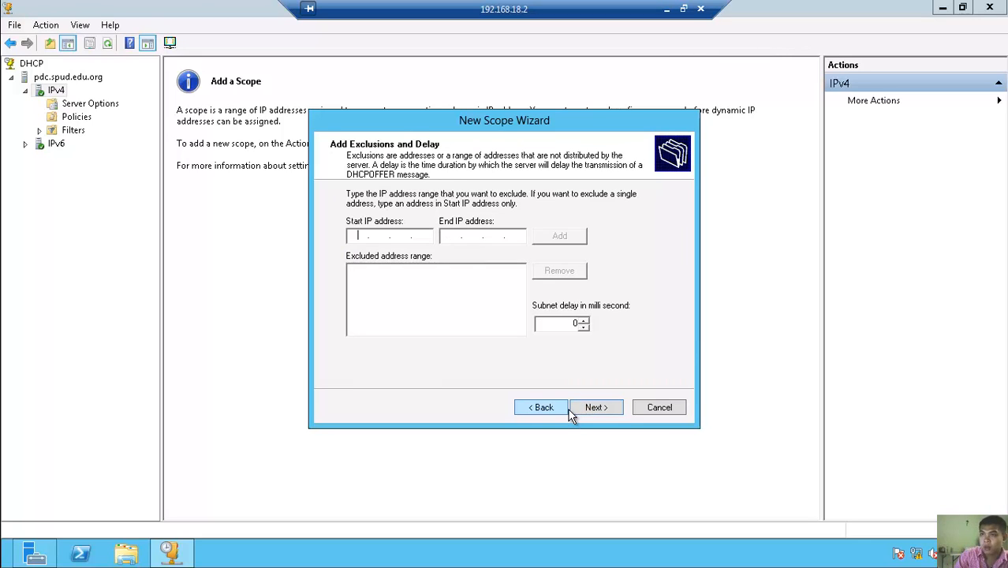
- Exclude 192.168.26.1–192.168.26.10 and keep the default lease duration
{"action": "type", "text": "192.1"}
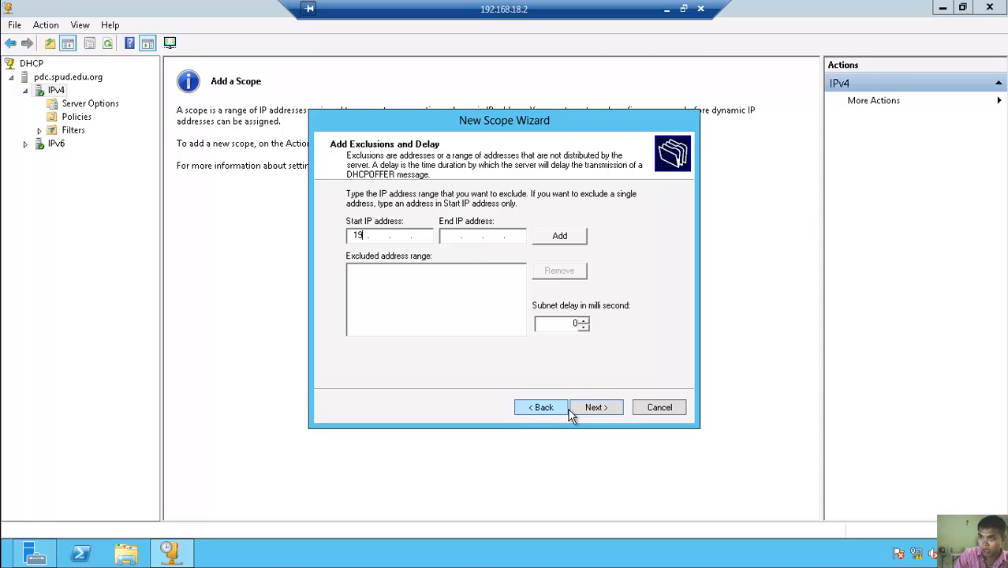
{"action": "type", "text": "68.26.1"}
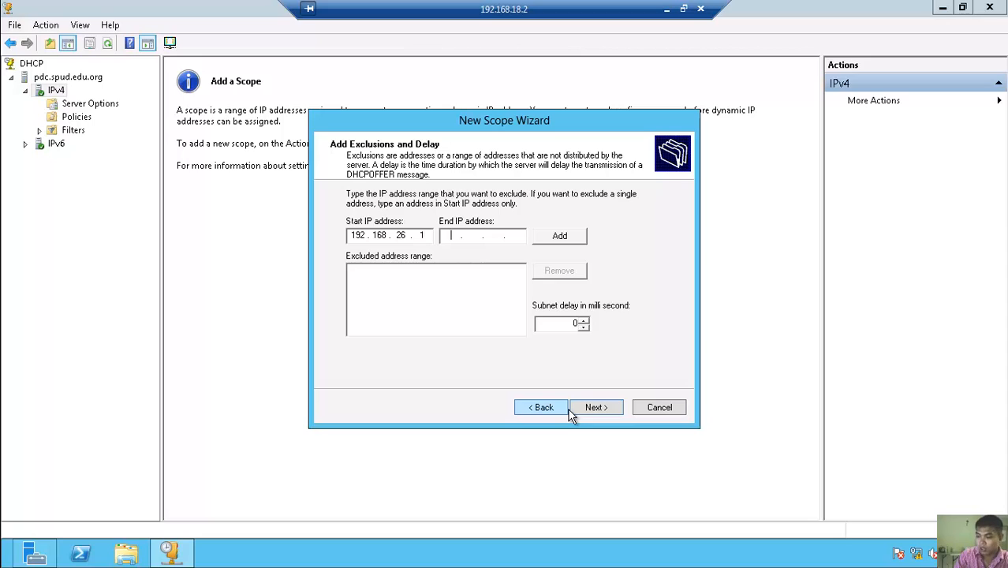
{"action": "type", "text": "192.168."}
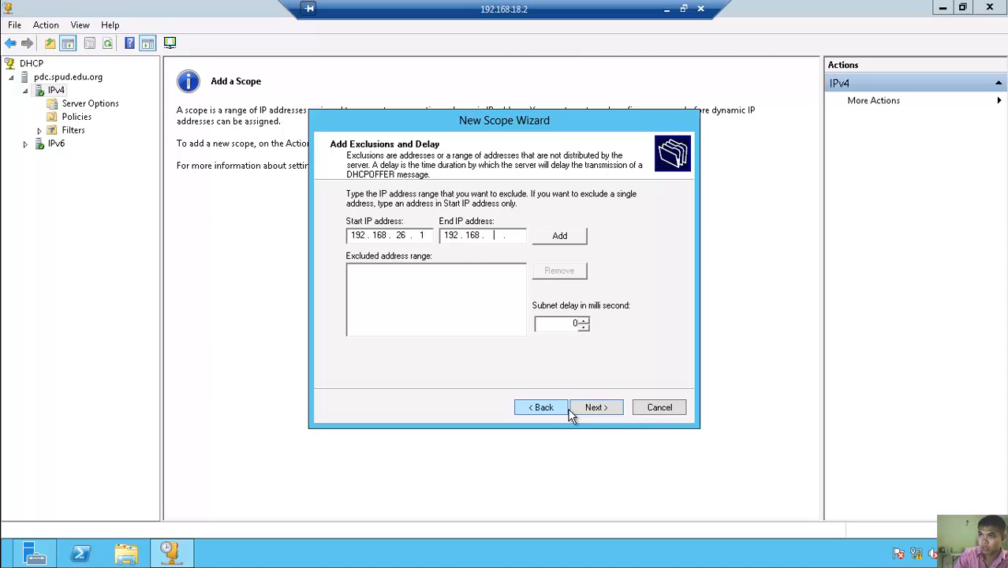
{"action": "type", "text": "26.1"}
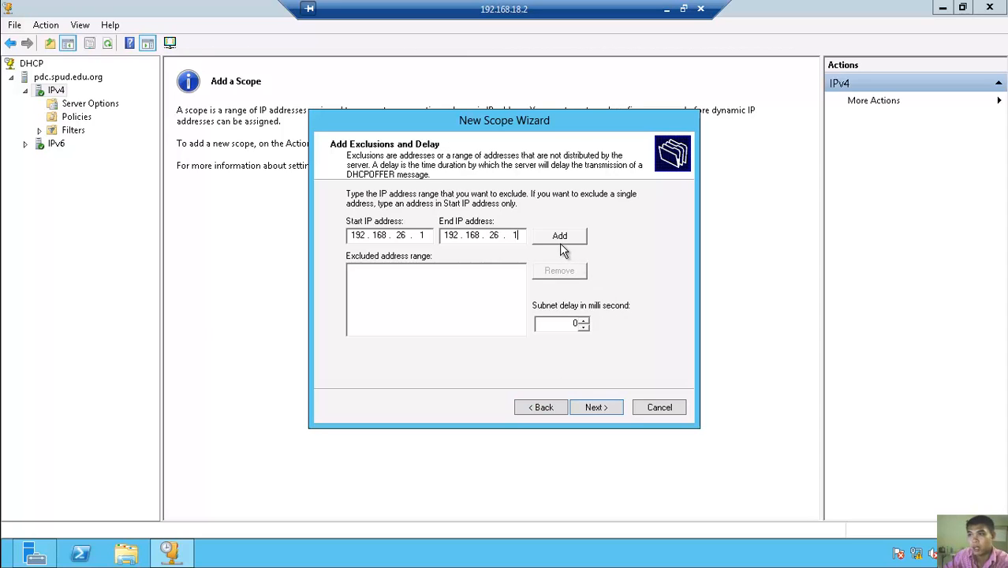
{"action": "type", "text": "0"}
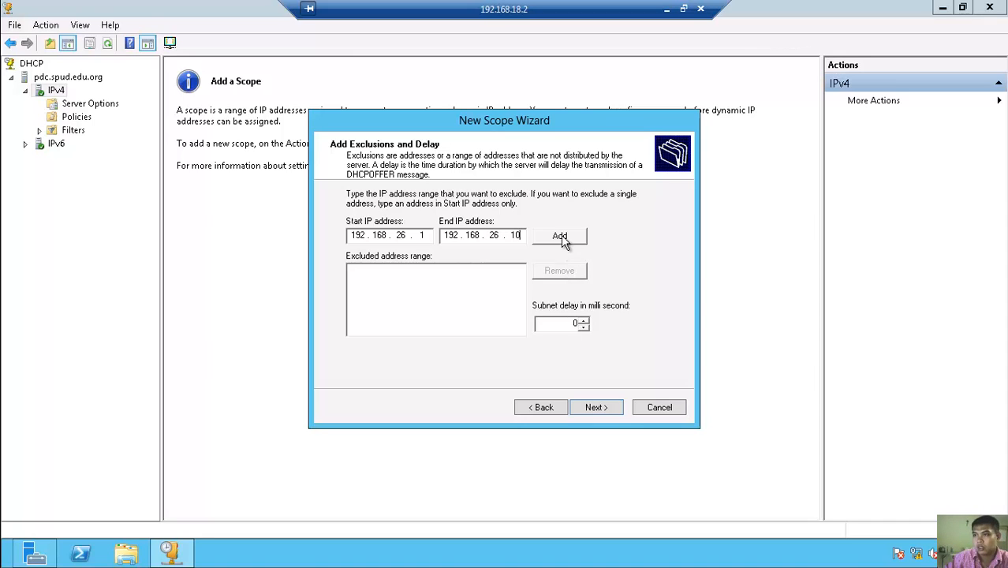
{"action": "left_click", "coordinate": [561, 235]}
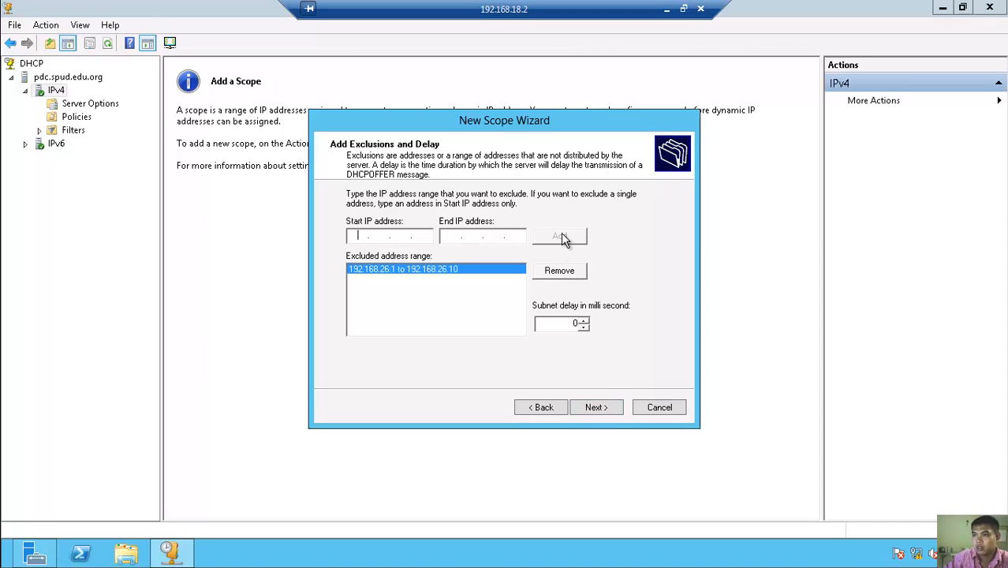
{"action": "left_click", "coordinate": [596, 407]}
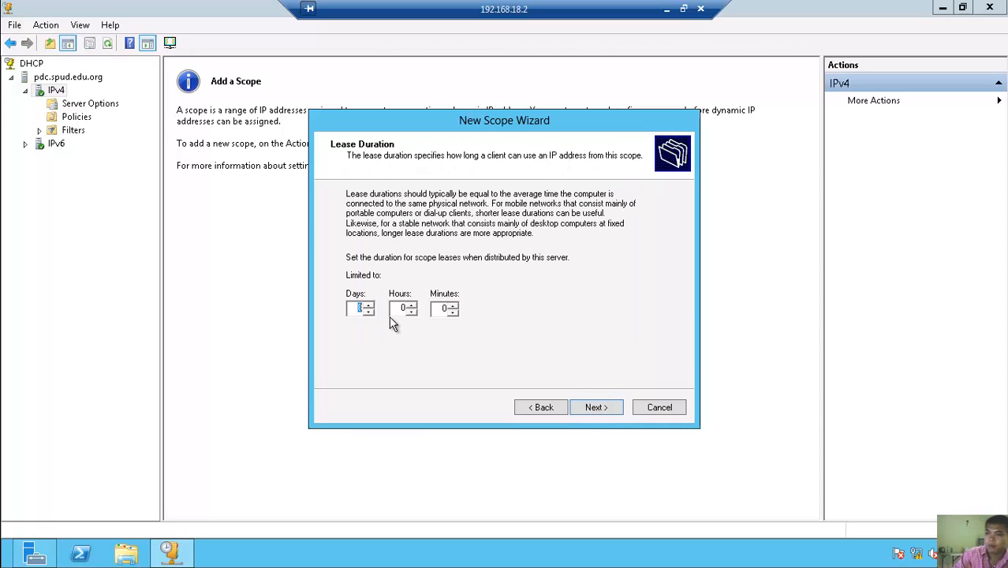
{"action": "left_click", "coordinate": [598, 409]}
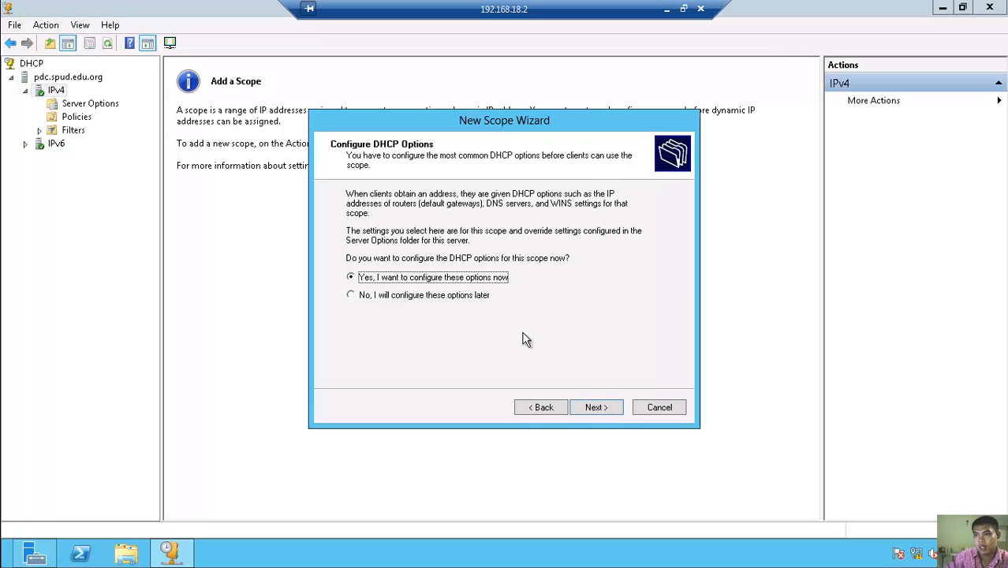
- Add 192.168.26.1 as the scope's router (default gateway)
{"action": "left_click", "coordinate": [608, 414]}
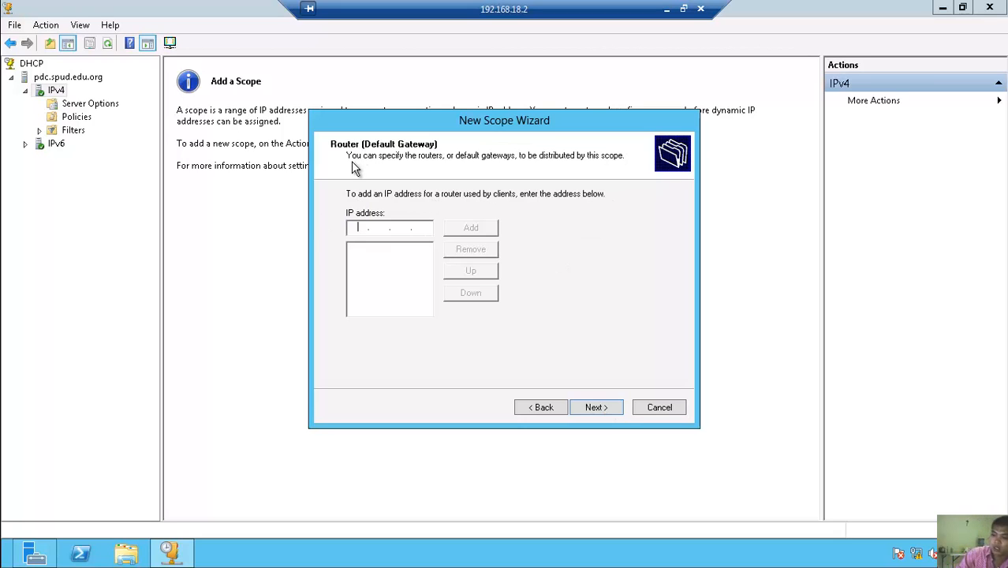
{"action": "type", "text": "192 . 168 . "}
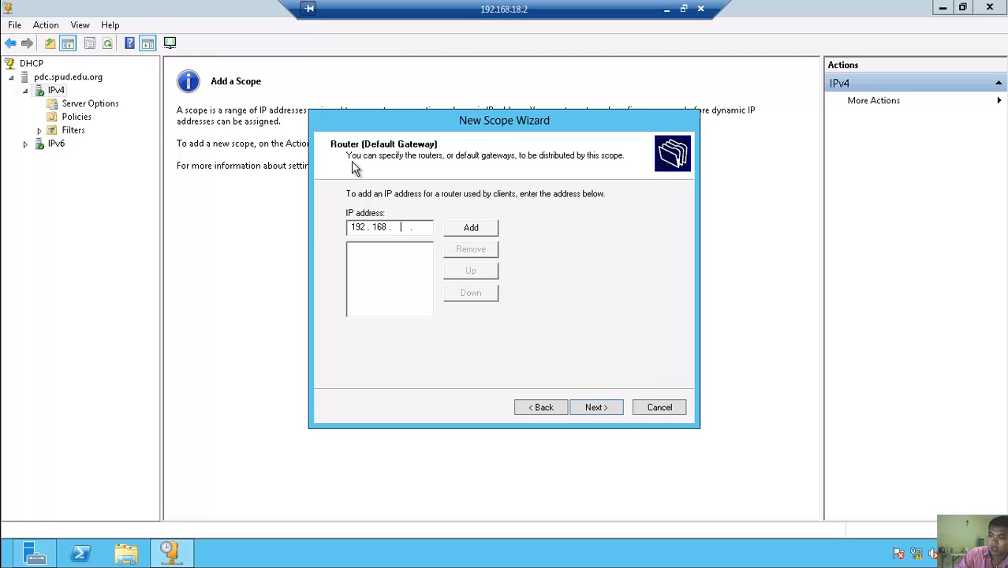
{"action": "type", "text": "26 . 1"}
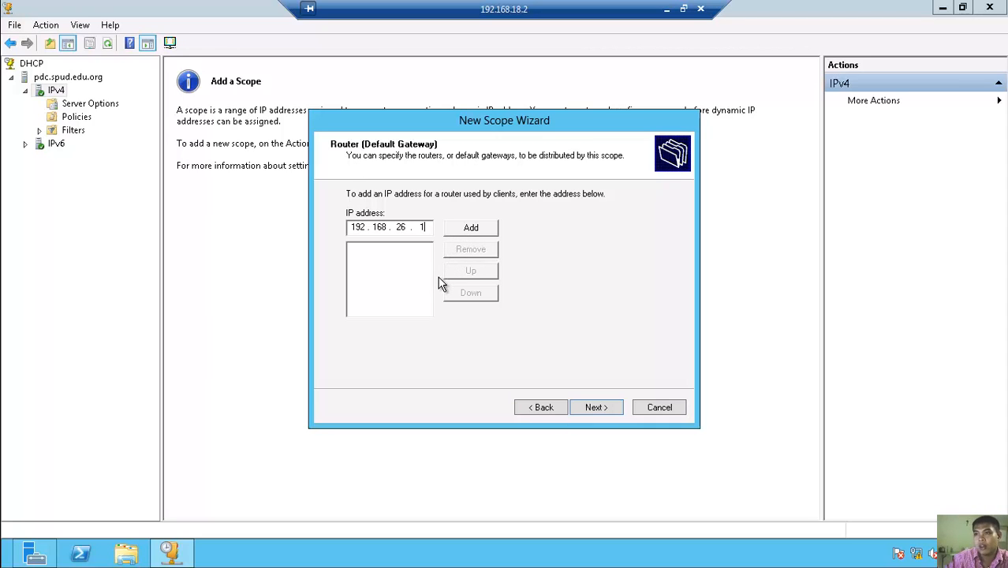
{"action": "left_click", "coordinate": [470, 228]}
- Resolve spud.edu.org and add 192.168.18.2 as a DNS server
{"action": "left_click", "coordinate": [607, 413]}
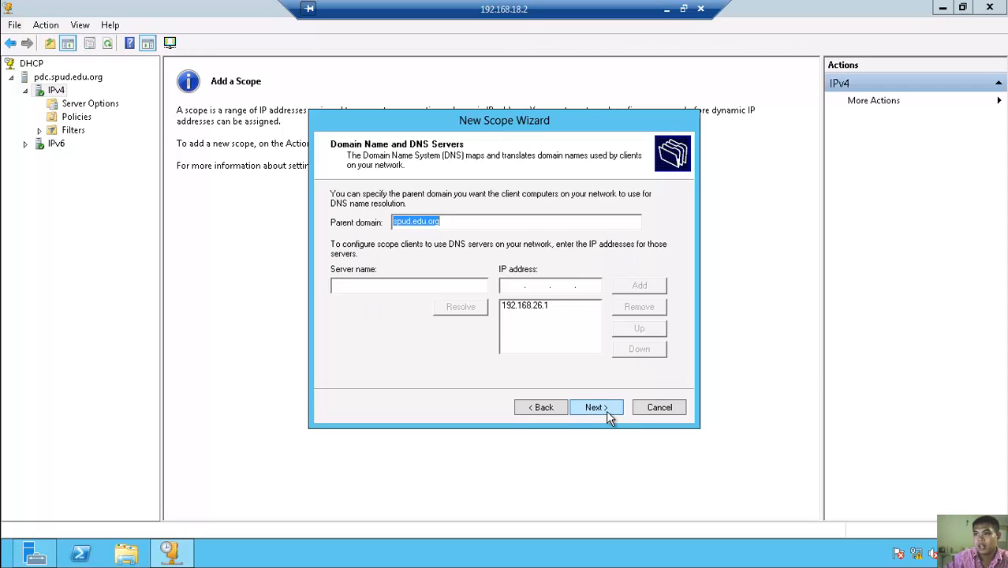
{"action": "left_click", "coordinate": [431, 289]}
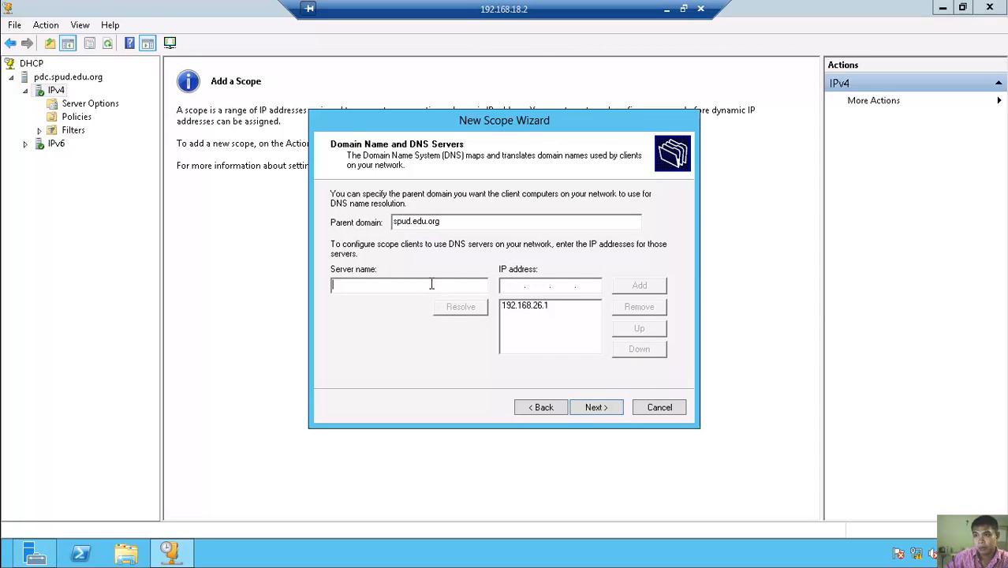
{"action": "type", "text": "spud.edu.org"}
{"action": "left_click", "coordinate": [453, 310]}
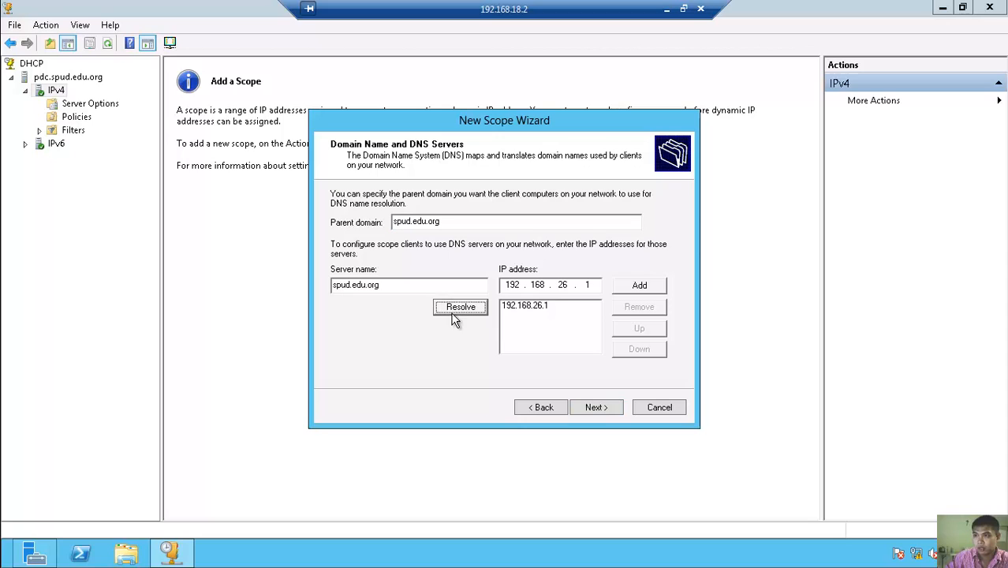
{"action": "double_click", "coordinate": [563, 285]}
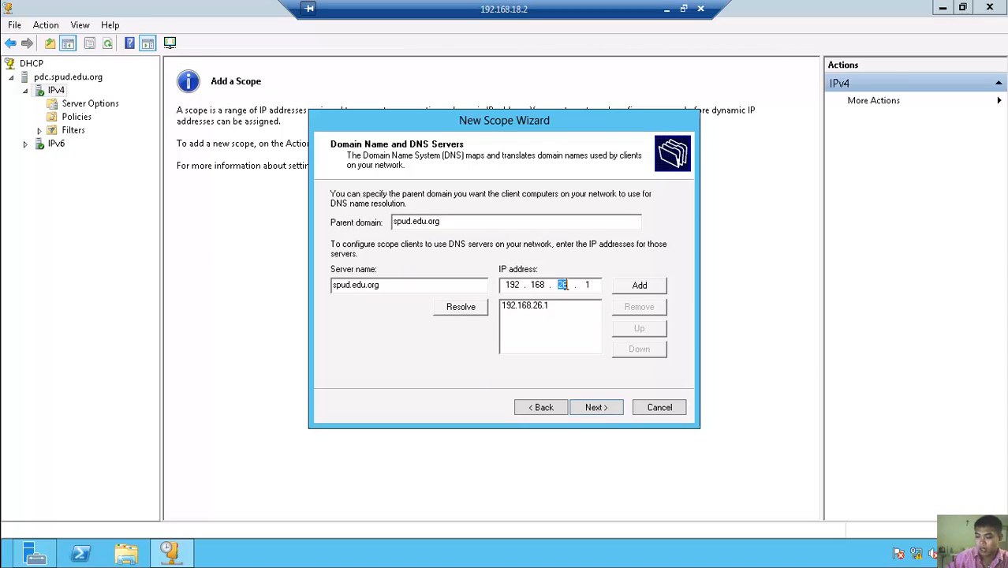
{"action": "type", "text": "18"}
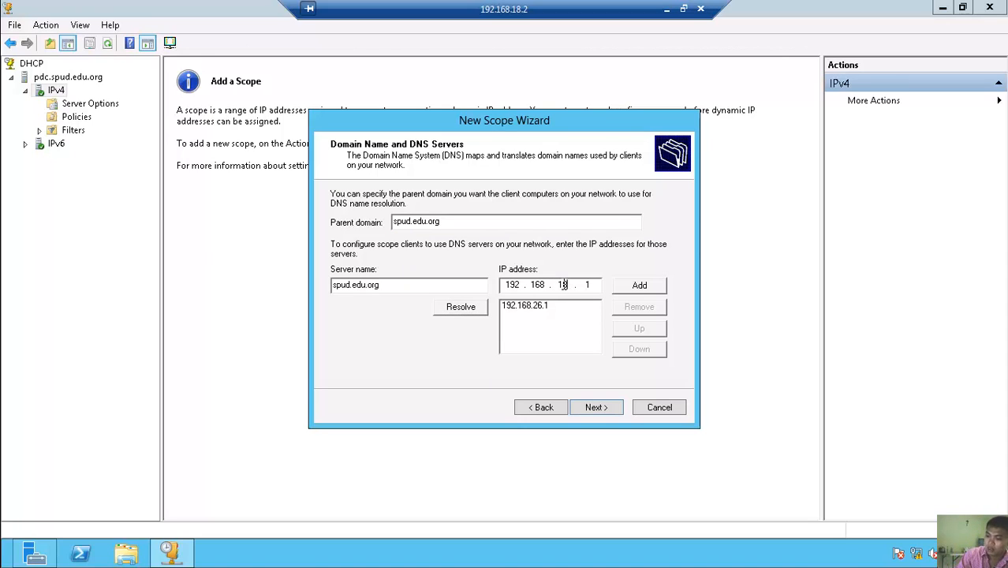
{"action": "key", "text": "Right"}
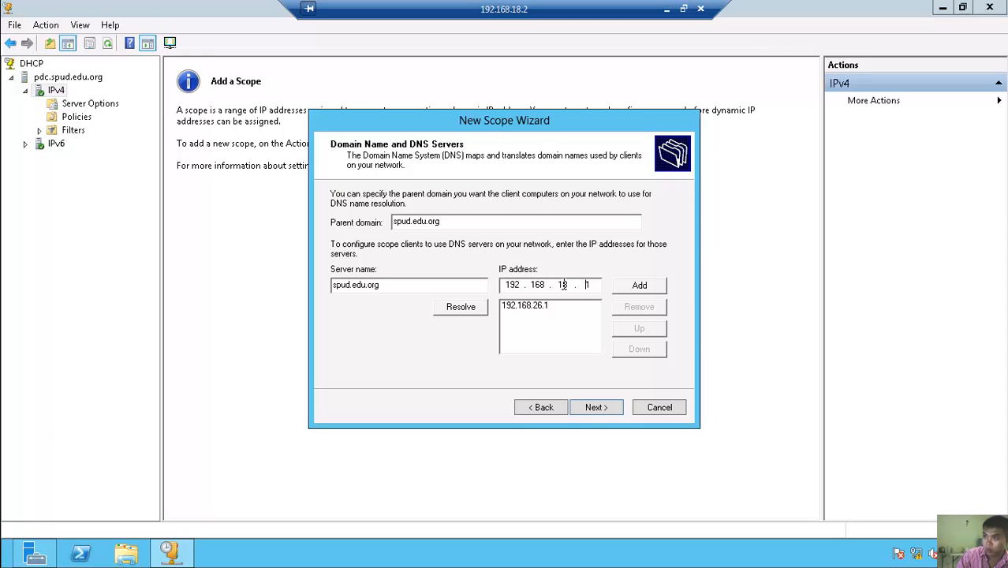
{"action": "type", "text": "2"}
{"action": "key", "text": "Delete"}
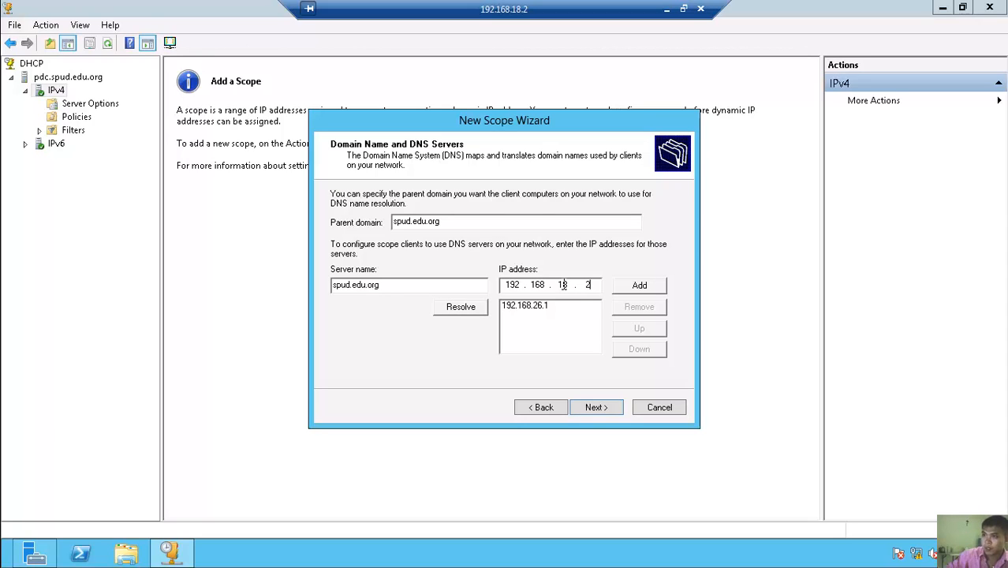
{"action": "left_click", "coordinate": [640, 286]}
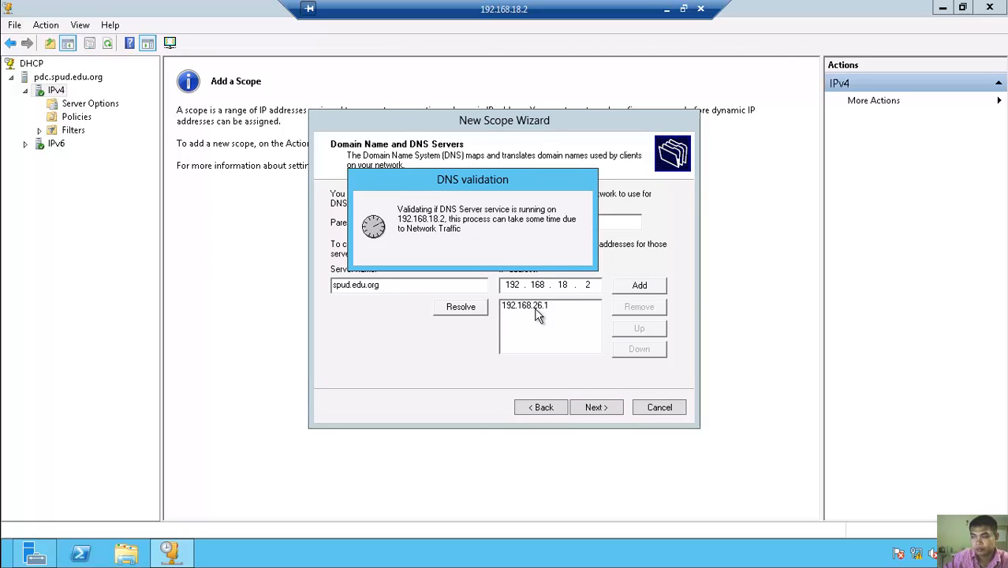
- Remove 192.168.26.1 from the DNS server list
{"action": "left_click", "coordinate": [540, 308]}
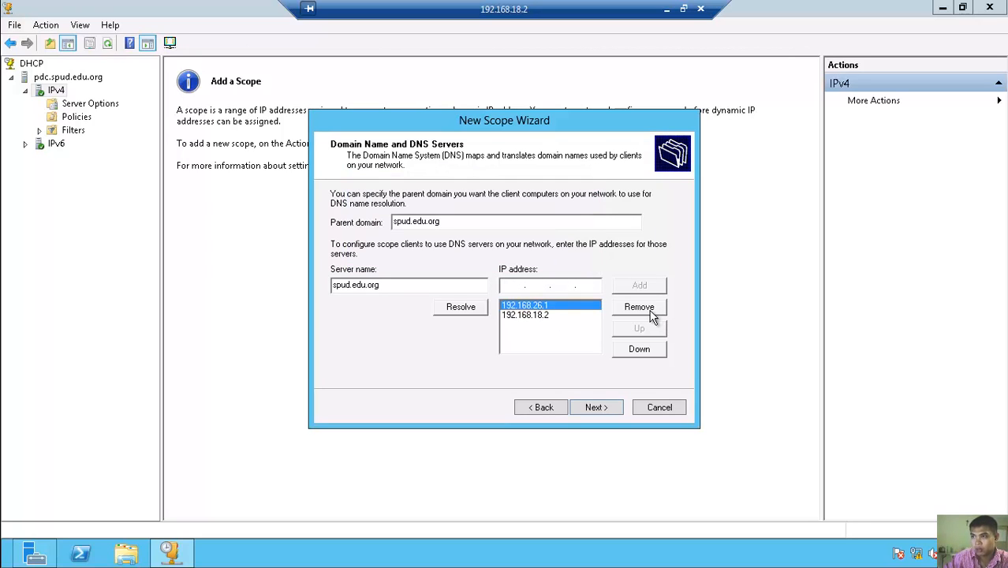
{"action": "left_click", "coordinate": [651, 314]}
{"action": "left_click", "coordinate": [607, 411]}
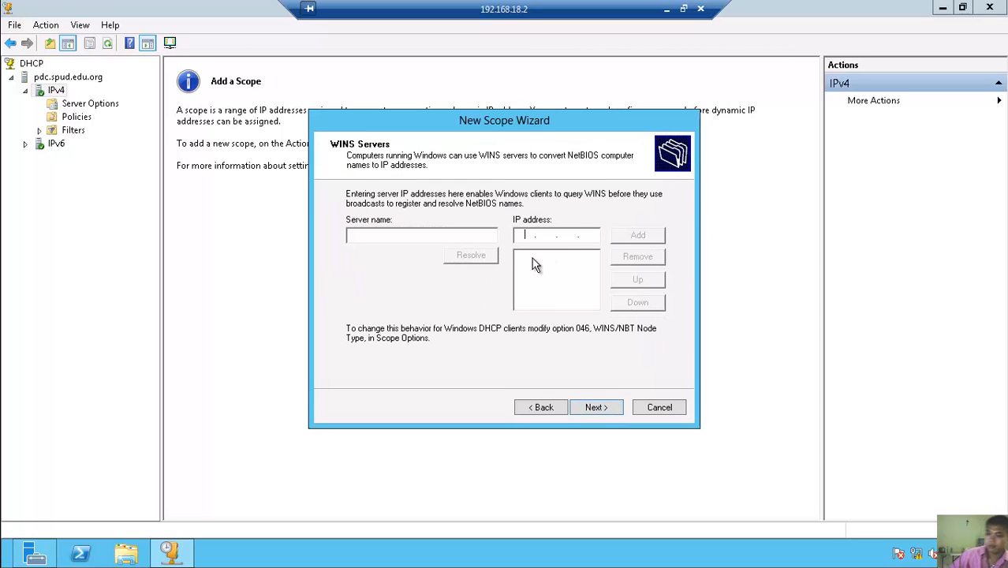
- Add 192.168.18.2 as the scope's WINS server
{"action": "type", "text": "192 . 168 . "}
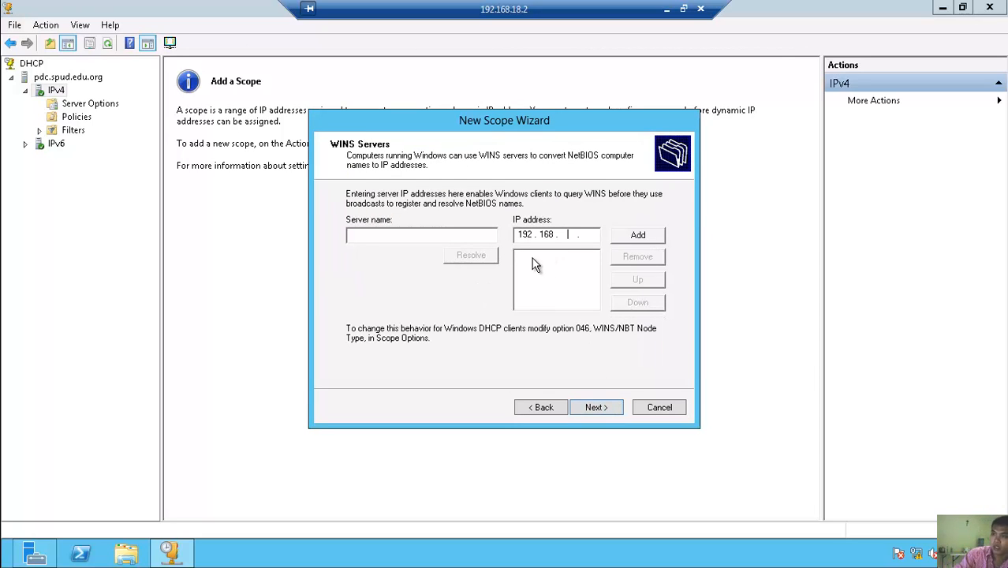
{"action": "type", "text": "18 . 2"}
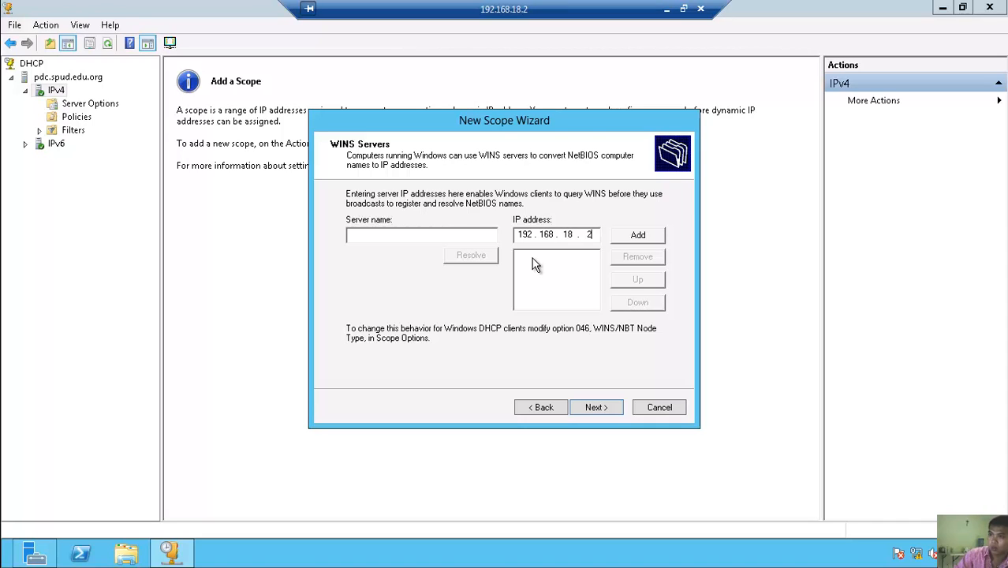
{"action": "left_click", "coordinate": [636, 235]}
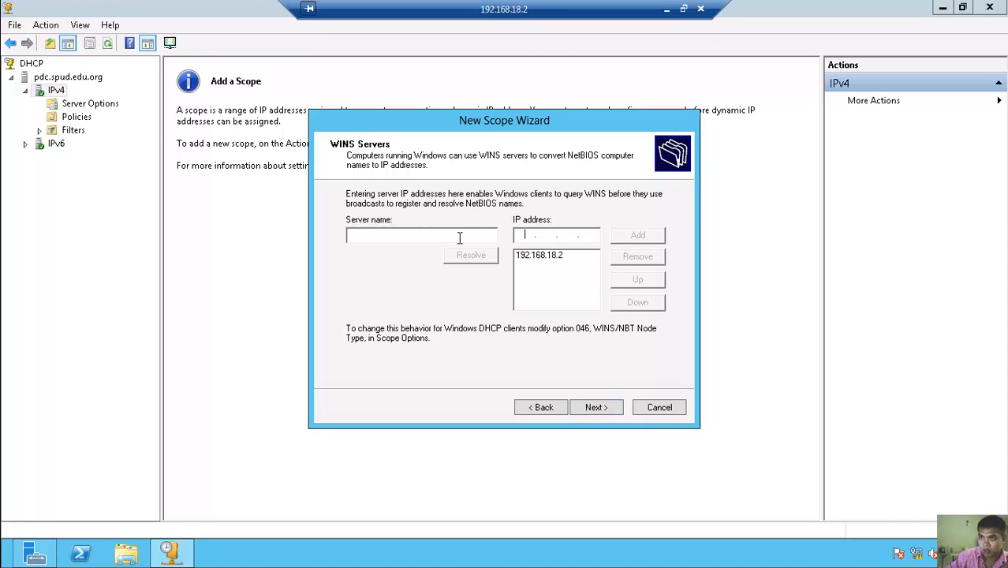
{"action": "left_click", "coordinate": [459, 237]}
{"action": "type", "text": "spud.edu.org"}
{"action": "left_click", "coordinate": [477, 256]}
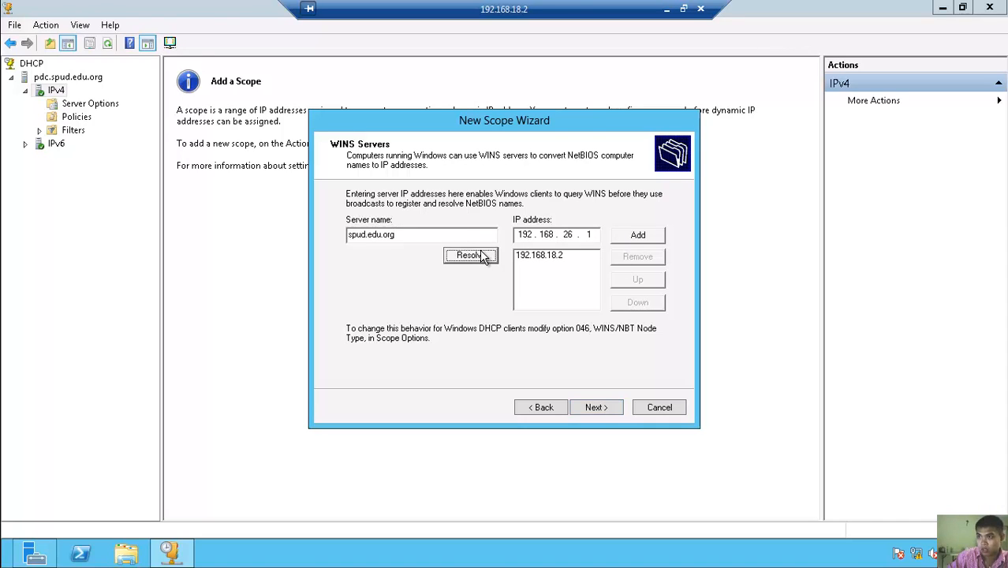
- Activate the scope immediately and finish the New Scope Wizard
{"action": "left_click", "coordinate": [596, 407]}
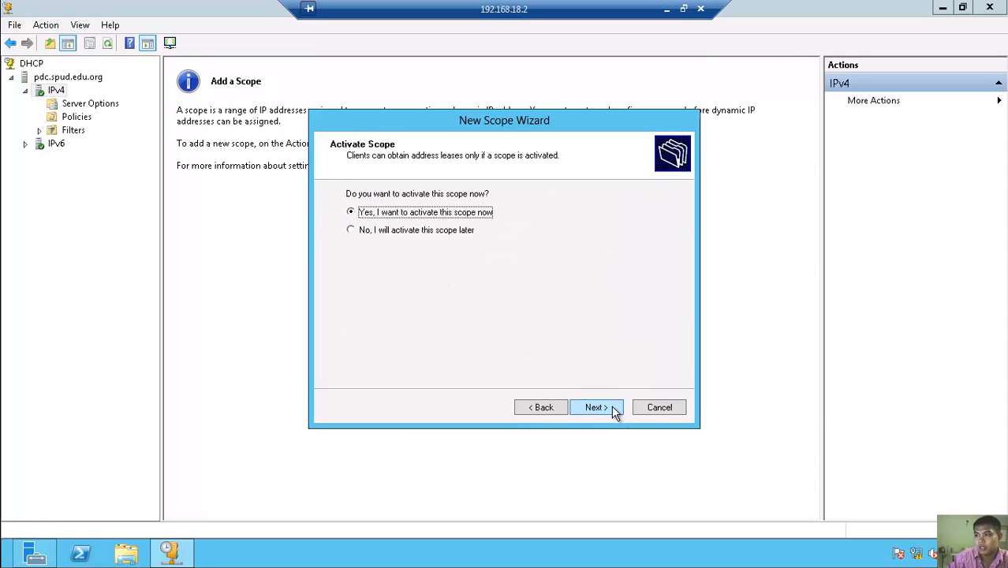
{"action": "left_click", "coordinate": [604, 408]}
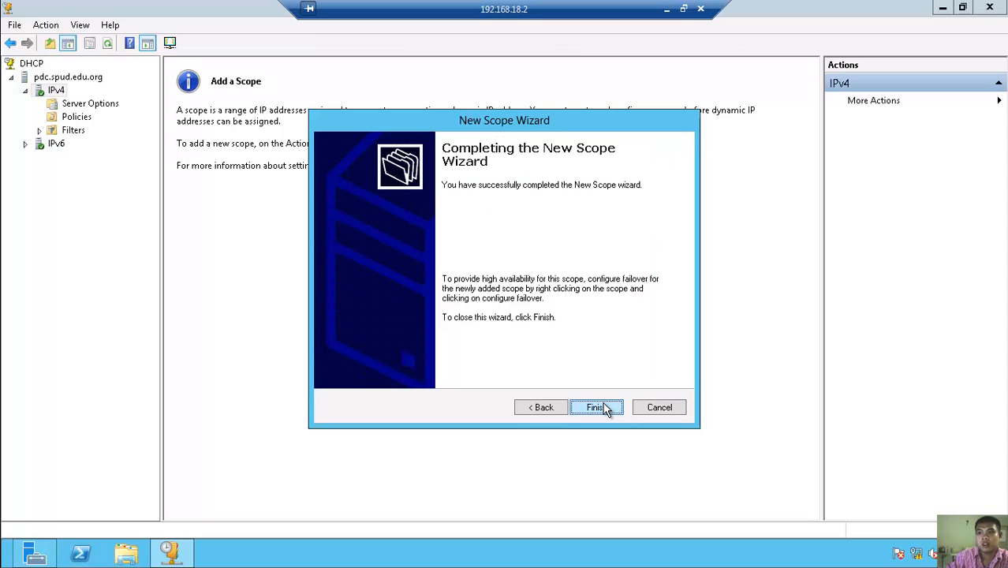
{"action": "left_click", "coordinate": [604, 408]}
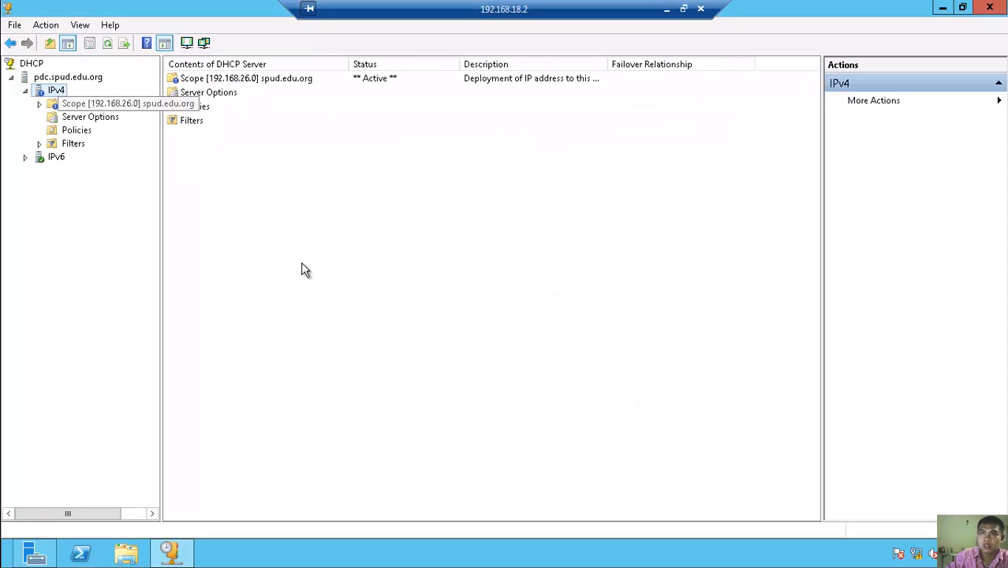
- Refresh the DHCP console so the new scope 192.168.26.0 appears
{"action": "left_click", "coordinate": [108, 44]}
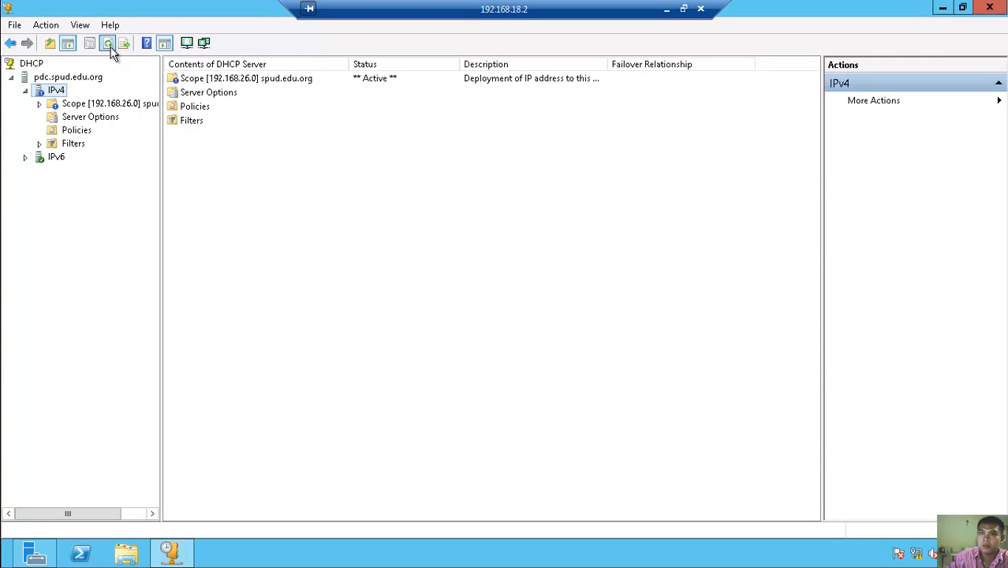
{"action": "right_click", "coordinate": [620, 409]}
{"action": "left_click", "coordinate": [686, 416]}
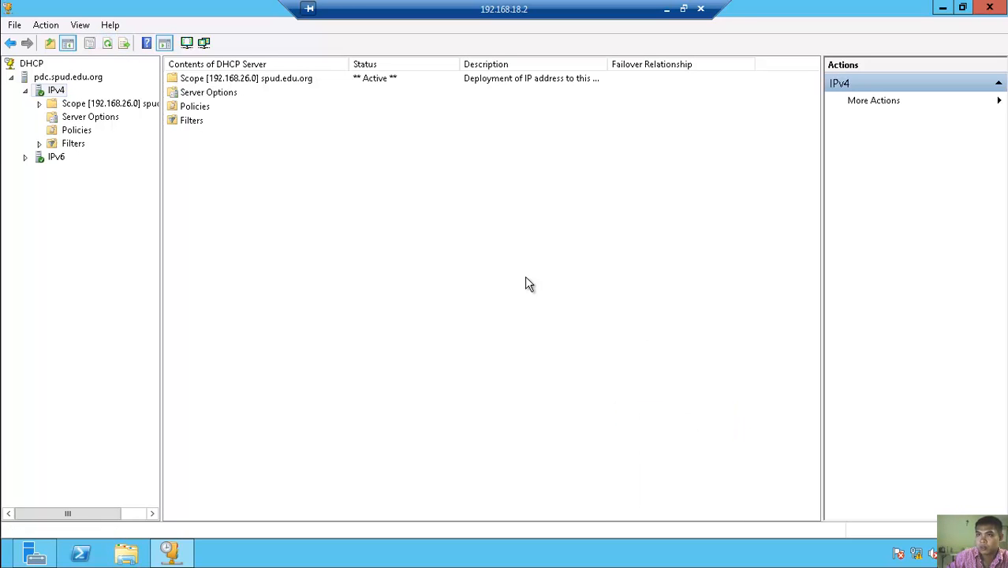
{"action": "right_click", "coordinate": [526, 278]}
{"action": "left_click", "coordinate": [108, 45]}
{"action": "left_click", "coordinate": [105, 45]}
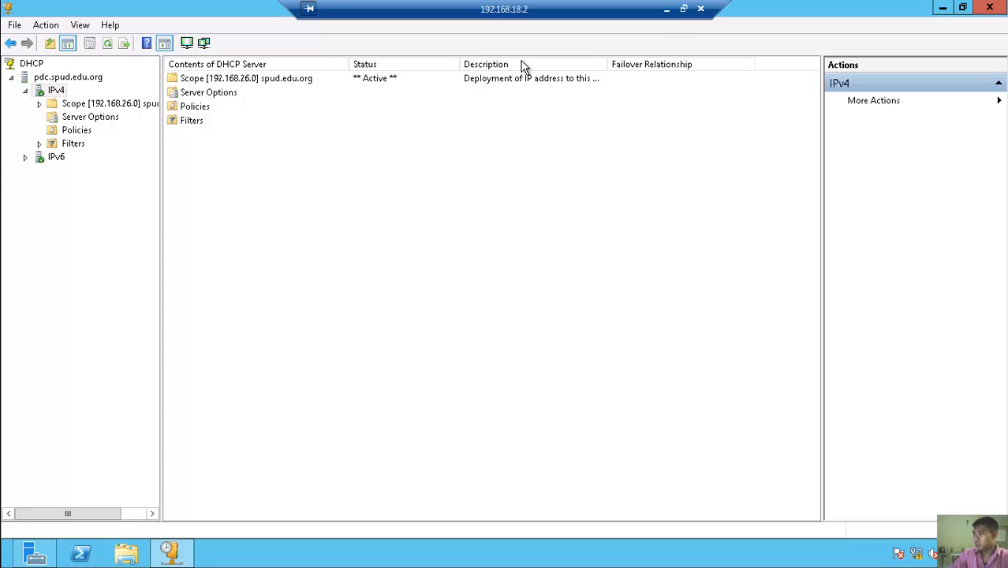
- Expand Scope [192.168.26.0] and review Address Leases, Reservations, Scope Options and Address Pool
{"action": "left_click", "coordinate": [101, 106]}
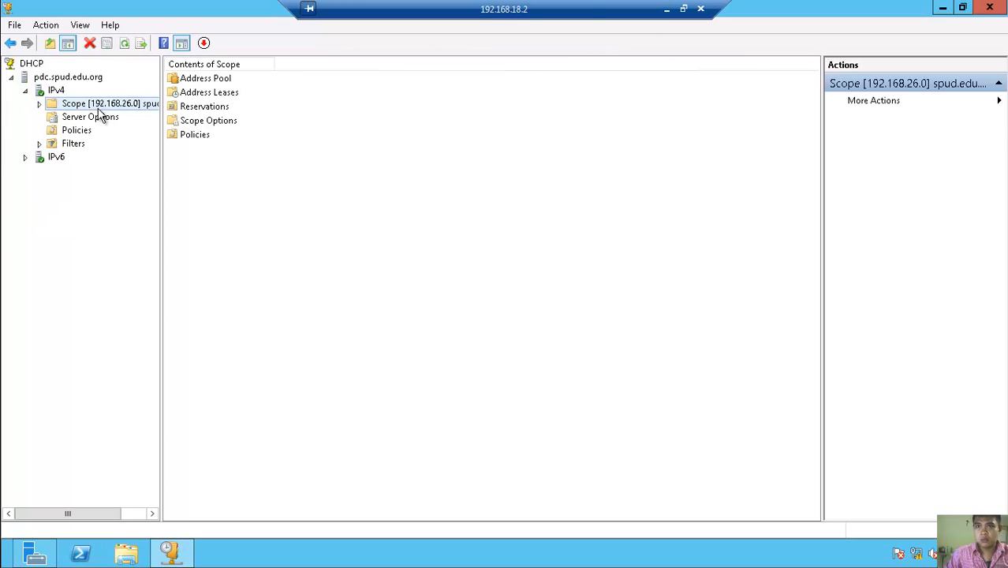
{"action": "left_click", "coordinate": [39, 104]}
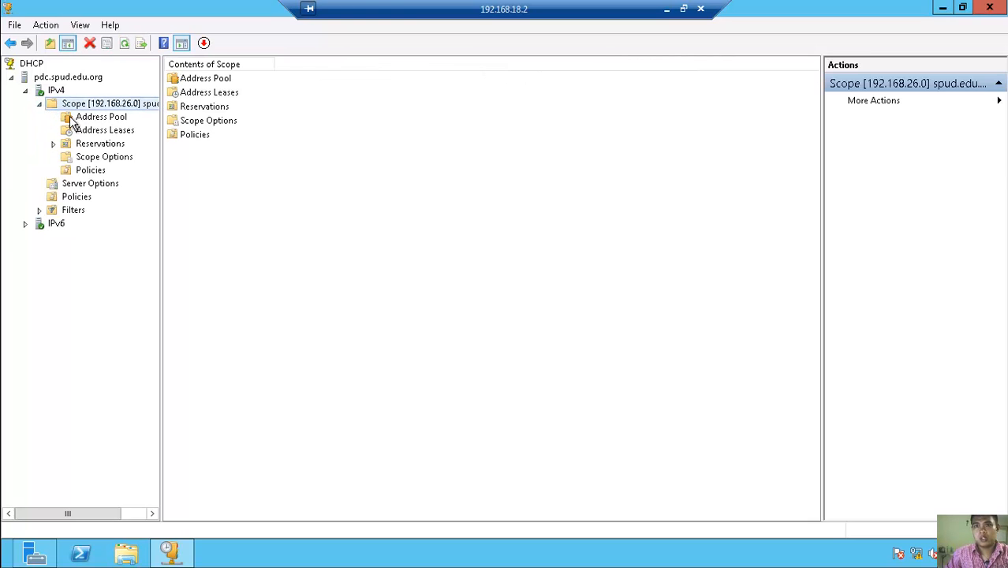
{"action": "left_click", "coordinate": [79, 120]}
{"action": "left_click", "coordinate": [86, 132]}
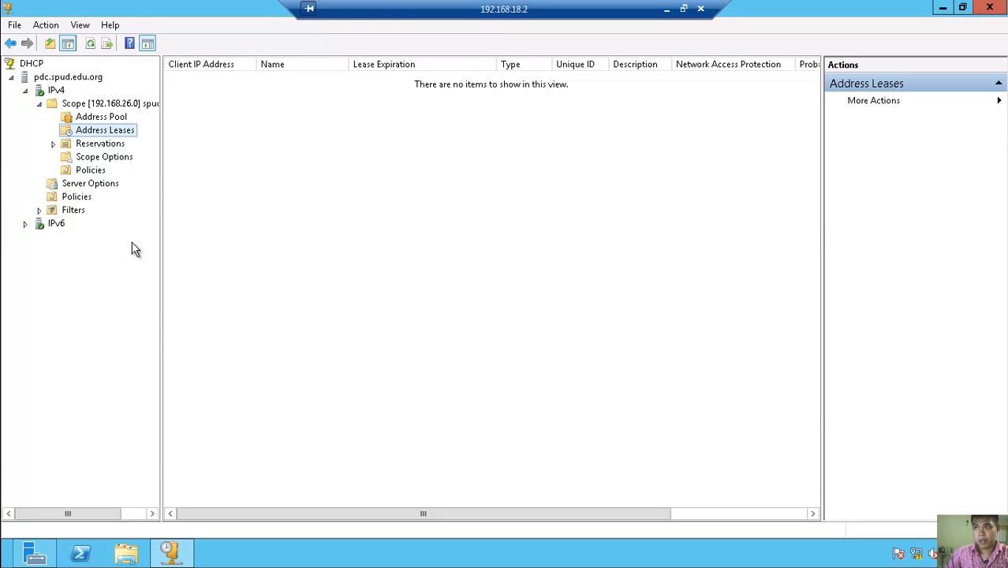
{"action": "left_click", "coordinate": [102, 145]}
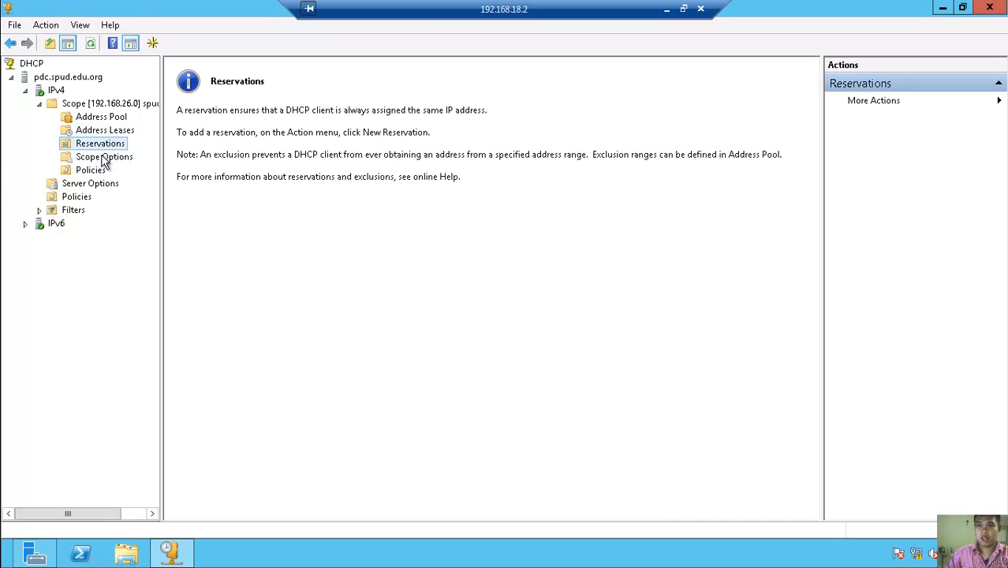
{"action": "left_click", "coordinate": [103, 158]}
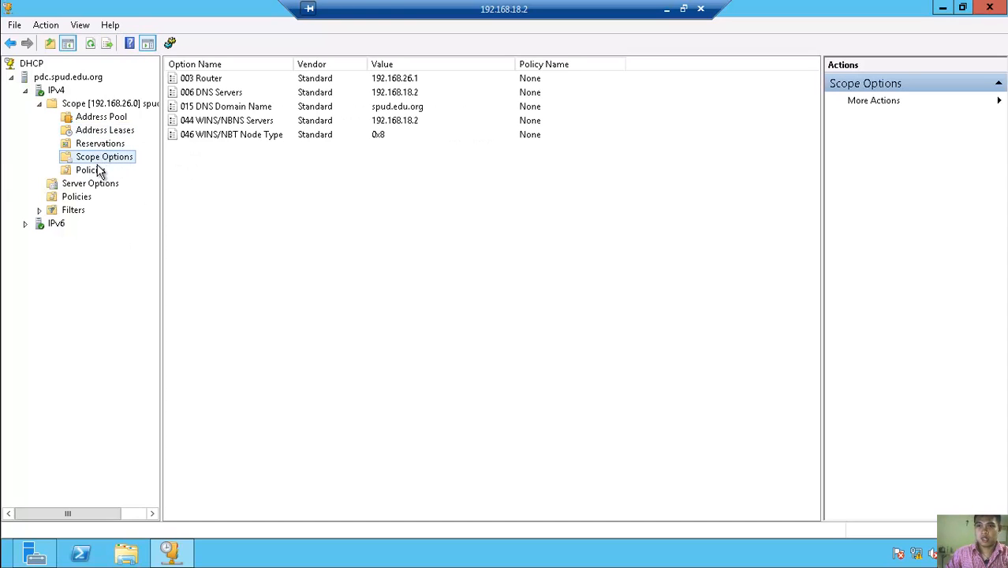
{"action": "left_click", "coordinate": [104, 118]}
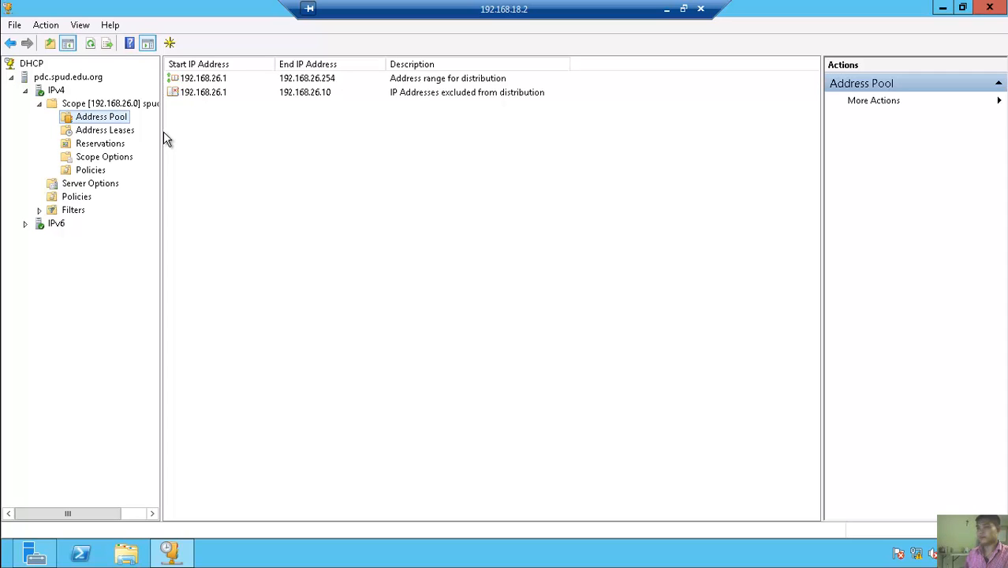
- Refresh the address pool and drag the tree divider right to reveal the full scope name
{"action": "left_click", "coordinate": [92, 48]}
{"action": "left_click", "coordinate": [92, 47]}
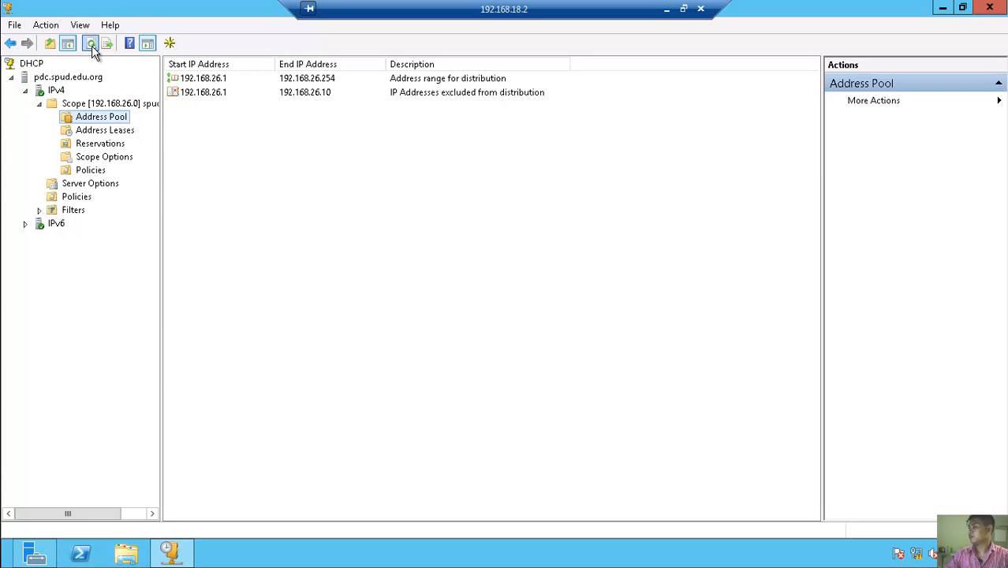
{"action": "right_click", "coordinate": [325, 274]}
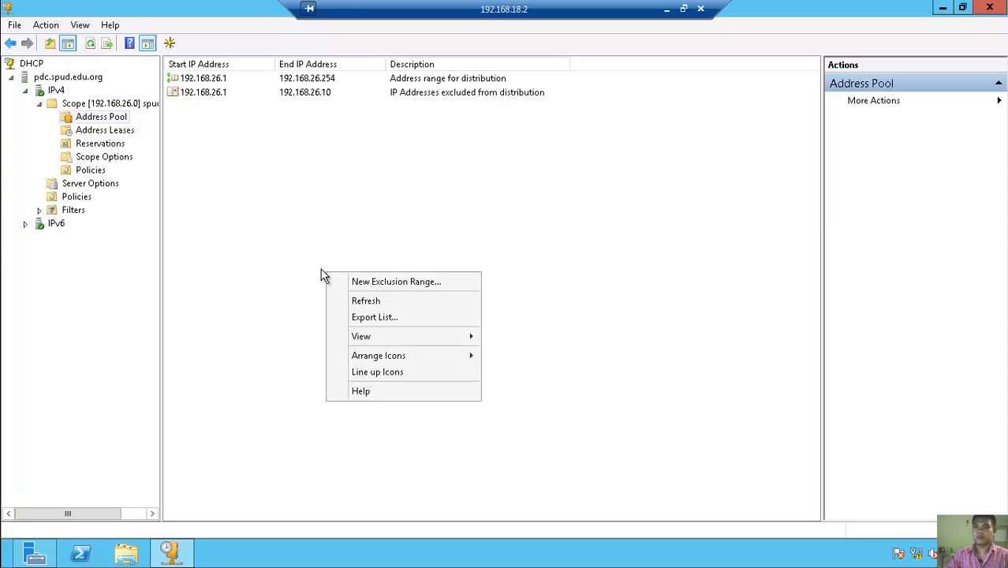
{"action": "left_click", "coordinate": [406, 304]}
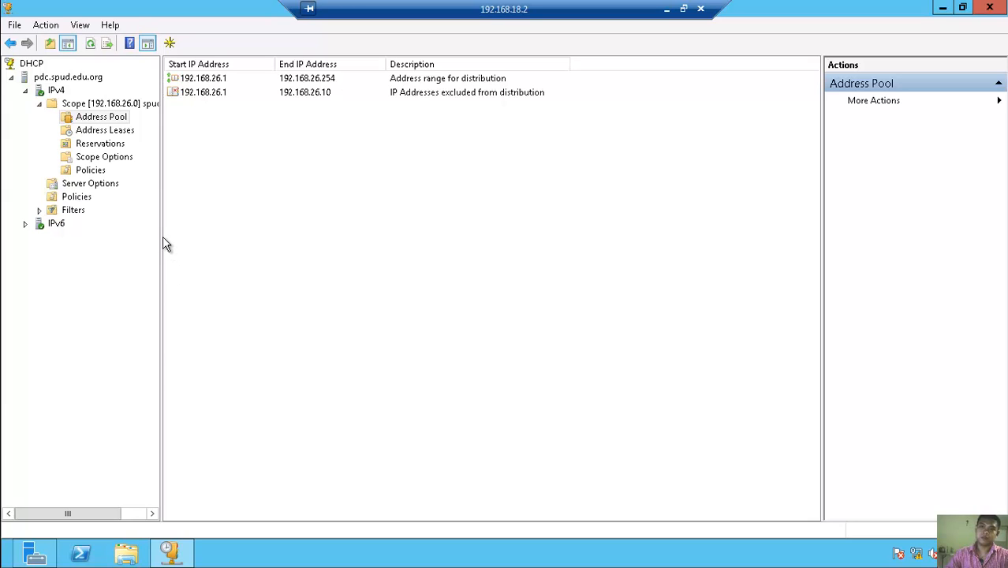
{"action": "left_click_drag", "start_coordinate": [158, 235], "coordinate": [215, 249]}
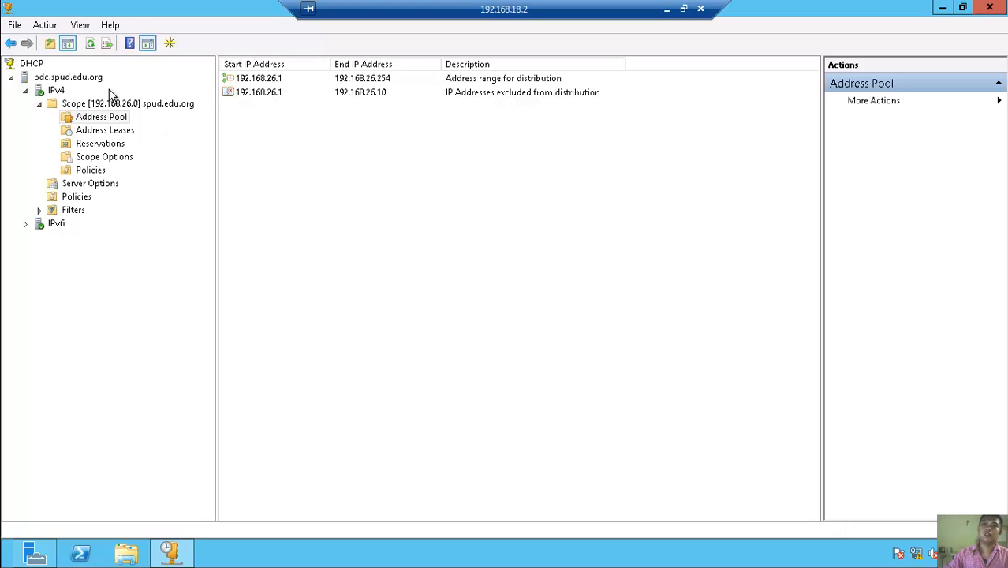
{"action": "left_click", "coordinate": [90, 43]}
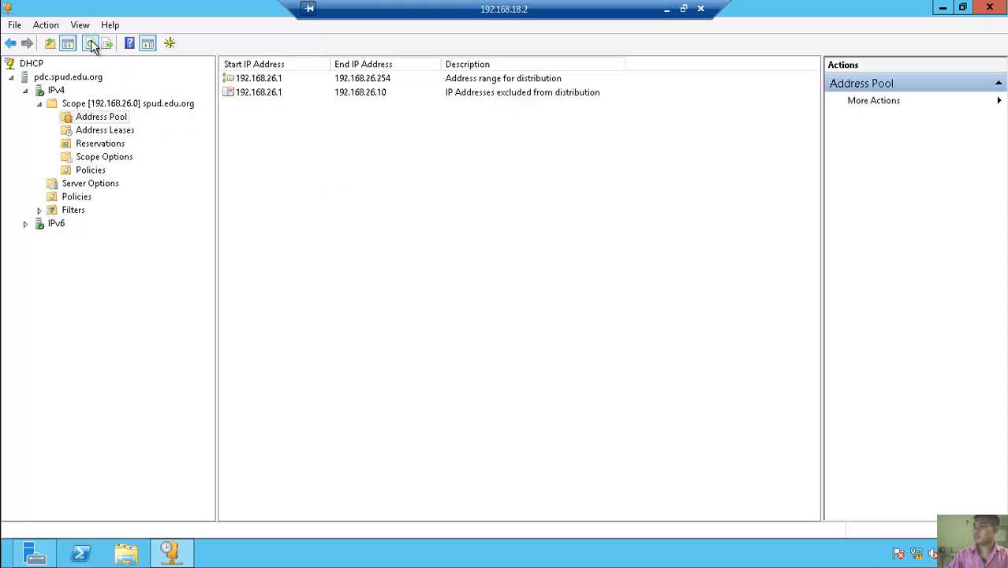
{"action": "left_click", "coordinate": [91, 43]}
{"action": "left_click", "coordinate": [92, 45]}
{"action": "left_click", "coordinate": [91, 45]}
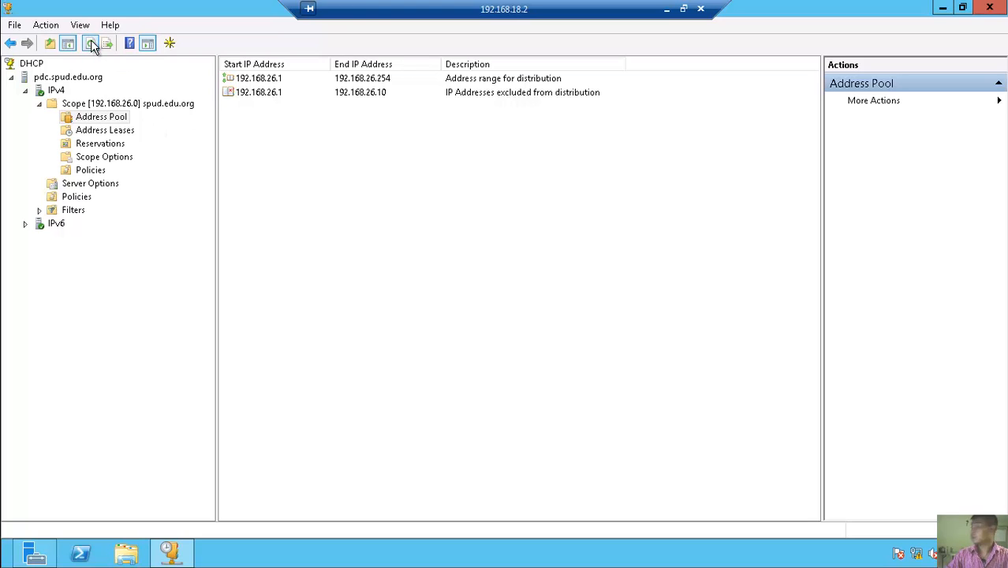
{"action": "left_click", "coordinate": [92, 44]}
{"action": "left_click", "coordinate": [91, 47]}
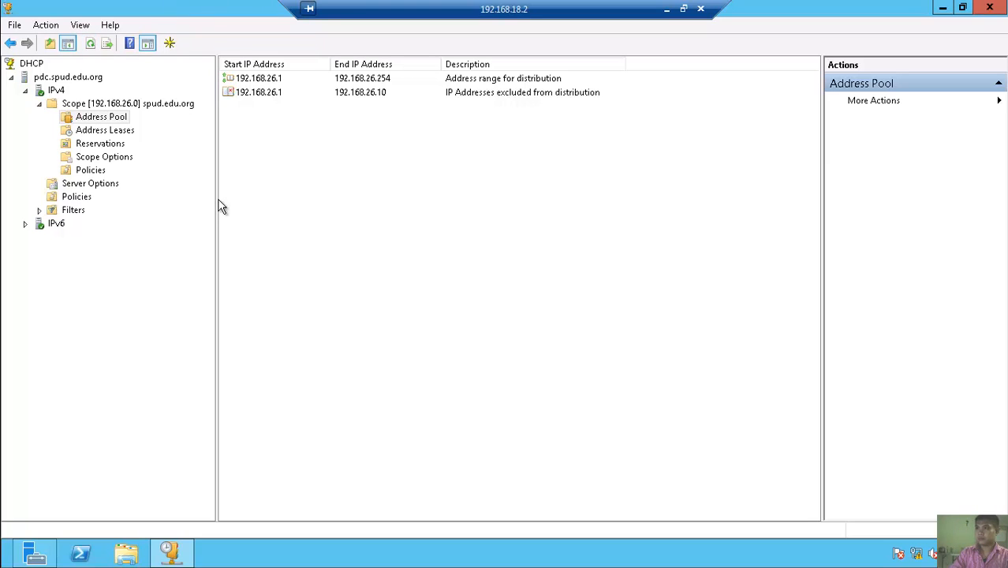
{"action": "left_click", "coordinate": [666, 8]}
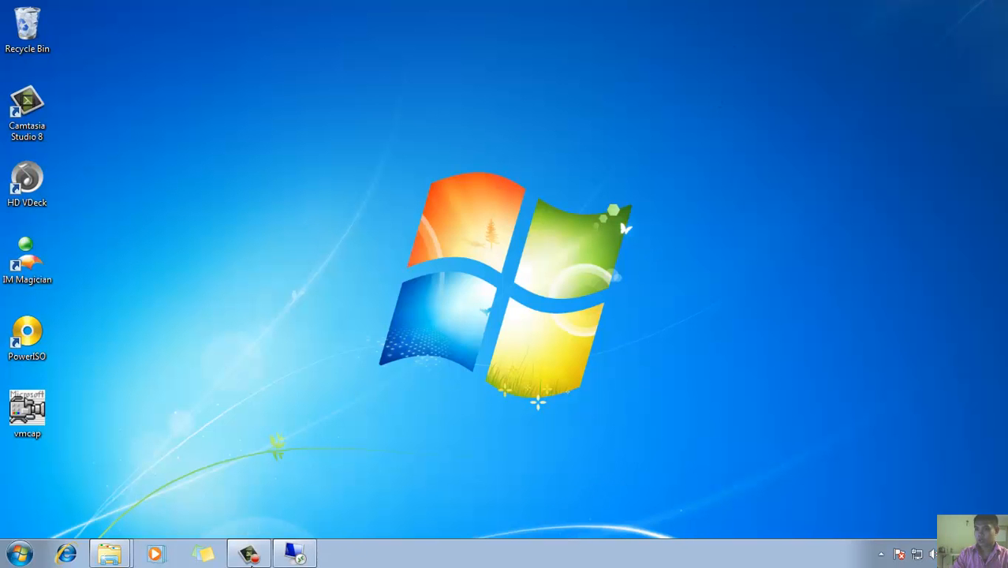
{"action": "left_click", "coordinate": [254, 559]}
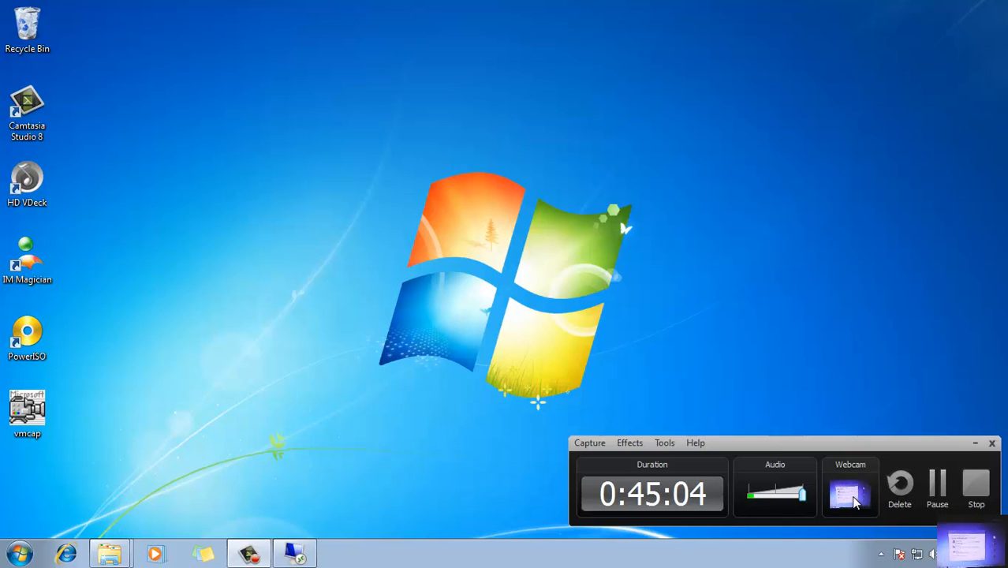
{"action": "left_click", "coordinate": [945, 487]}
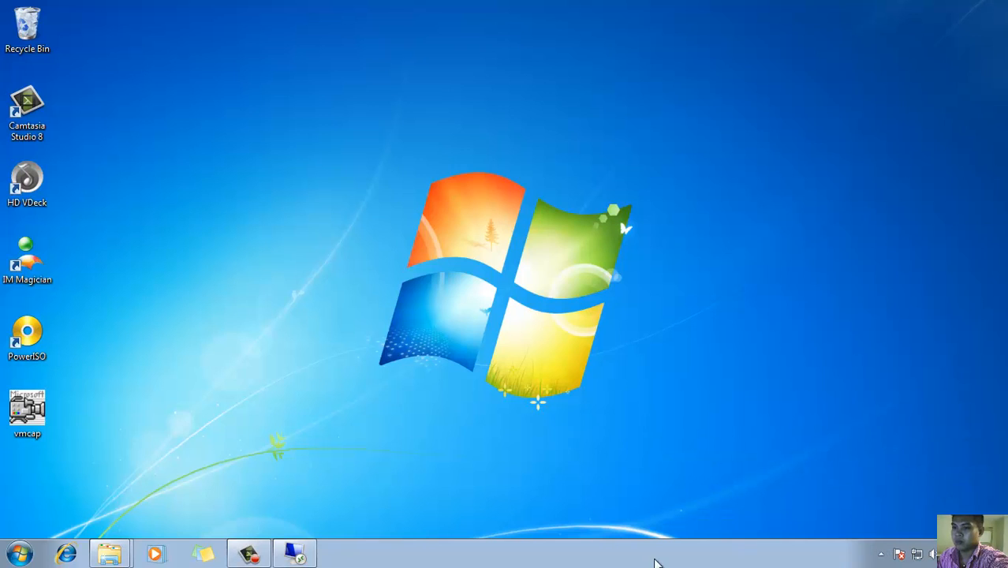
{"action": "left_click", "coordinate": [259, 561]}
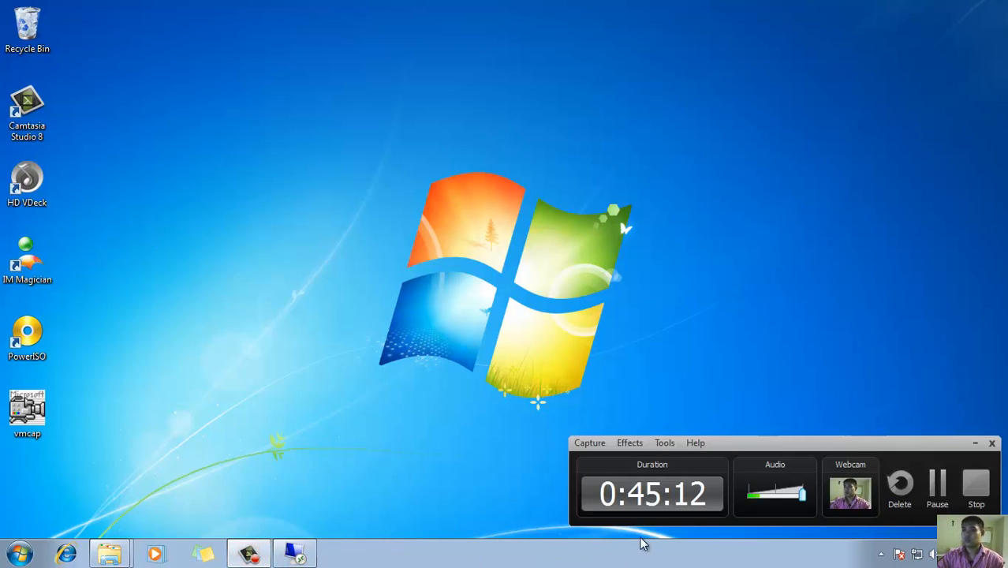
{"action": "left_click", "coordinate": [295, 554]}
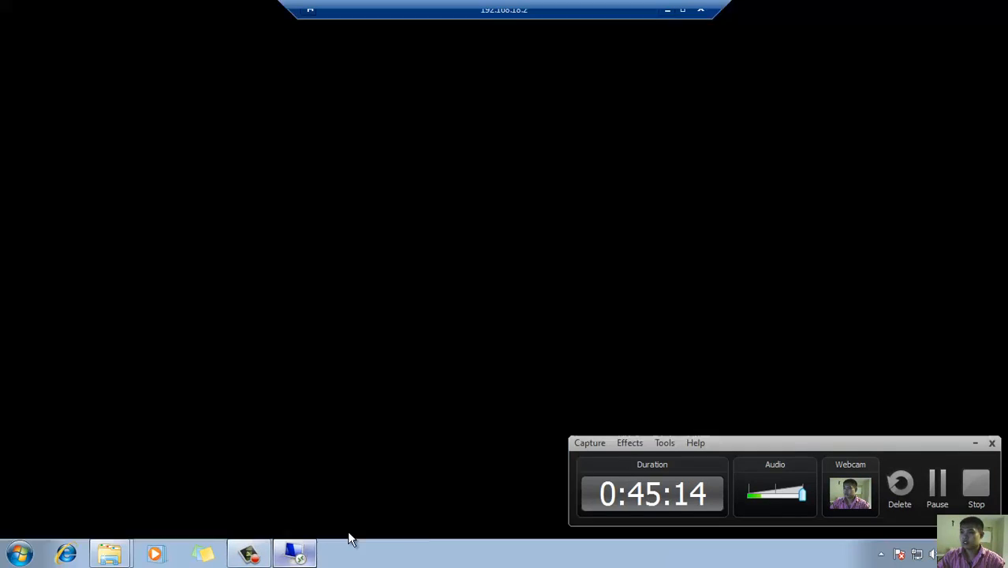
- Refresh the scope's Address Leases to show clients 192.168.26.11 and 192.168.26.12, then minimize DHCP
{"action": "left_click", "coordinate": [975, 443]}
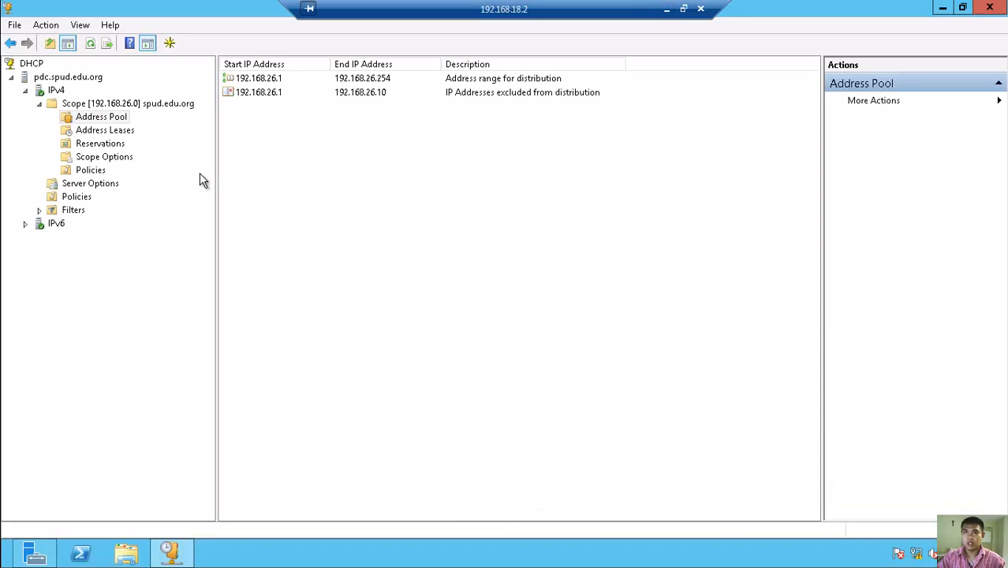
{"action": "left_click", "coordinate": [109, 130]}
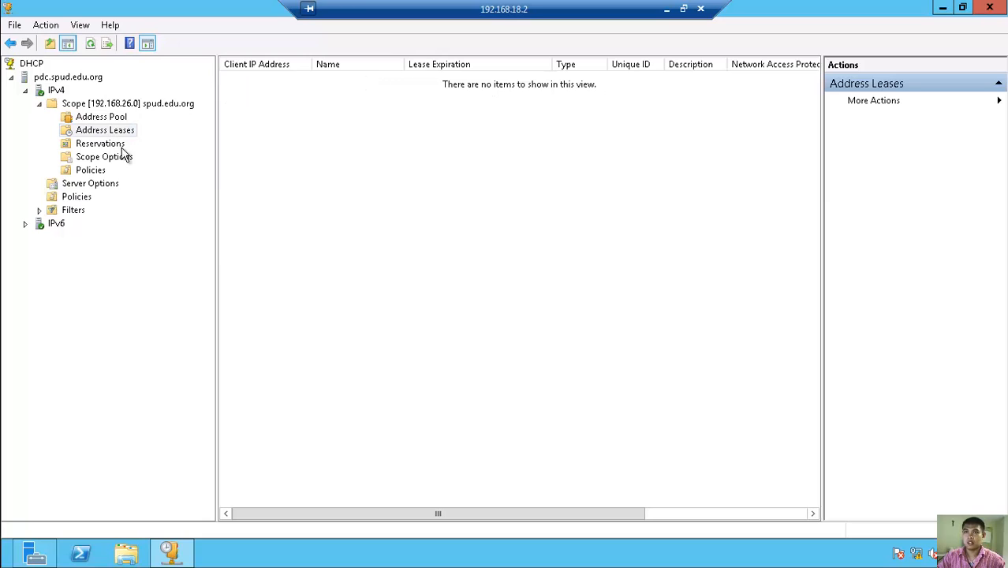
{"action": "left_click", "coordinate": [96, 132]}
{"action": "left_click", "coordinate": [90, 44]}
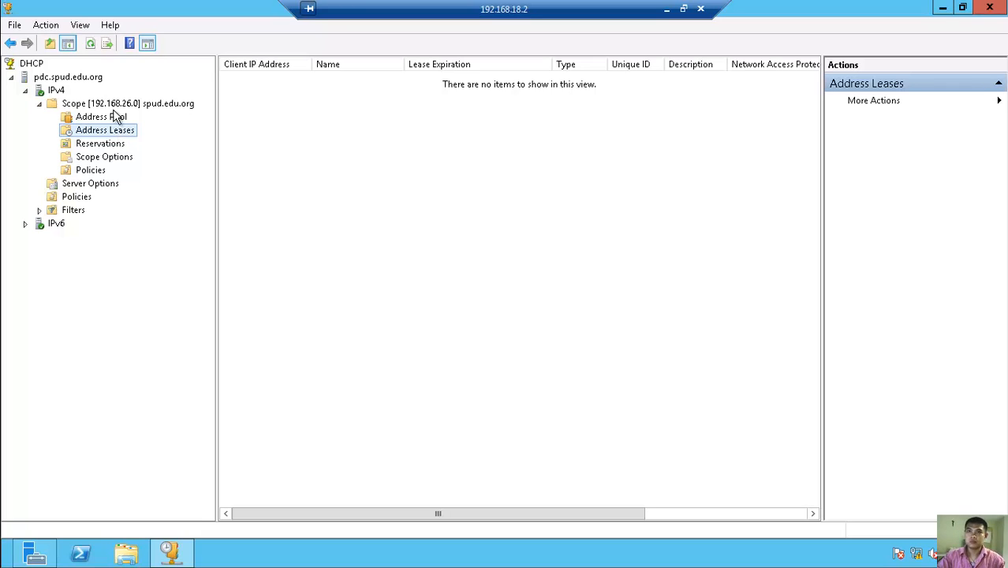
{"action": "left_click", "coordinate": [91, 45]}
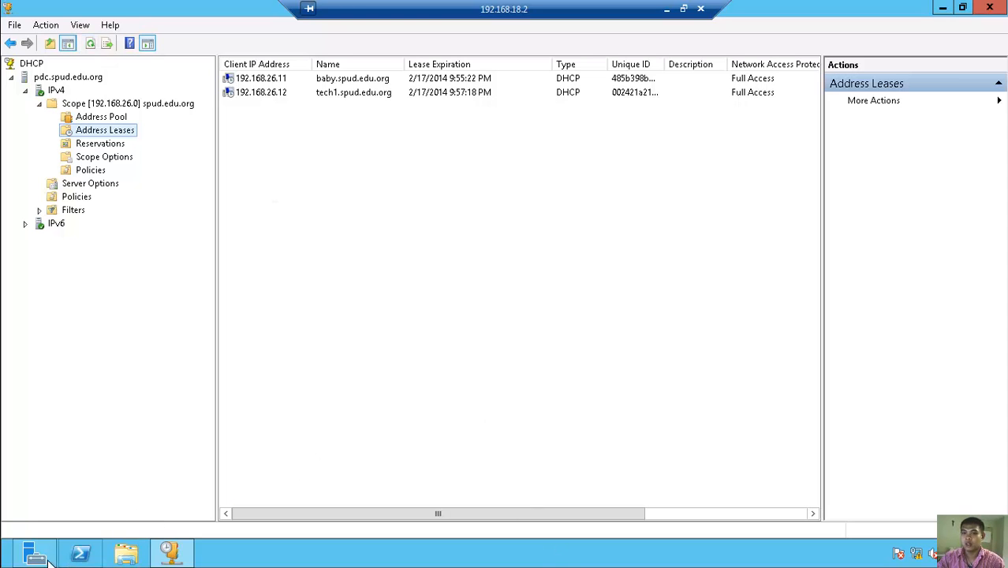
{"action": "left_click", "coordinate": [943, 8]}
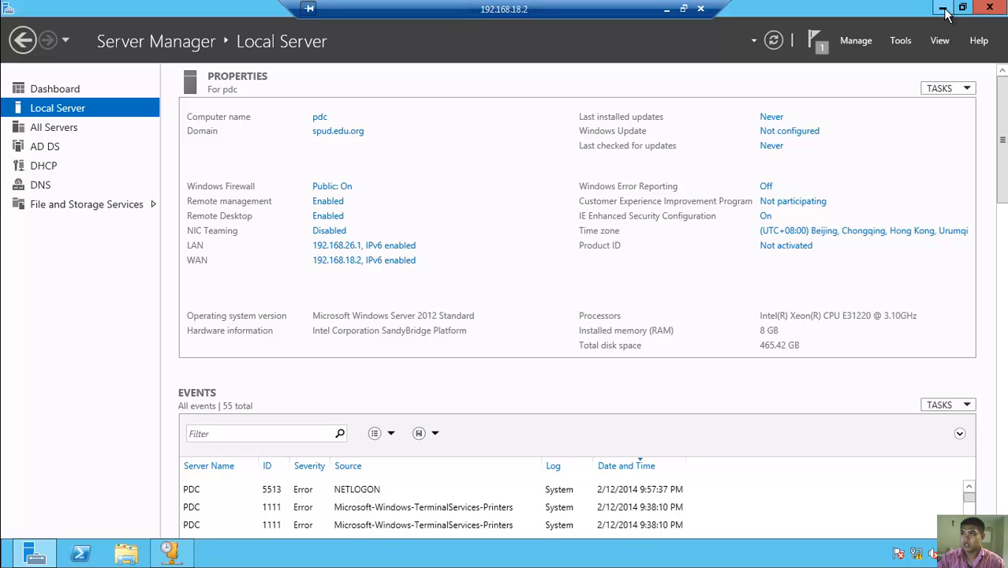
- Launch Internet Explorer from Start, declining the recommended security settings
{"action": "left_click", "coordinate": [945, 9]}
{"action": "key", "text": "super"}
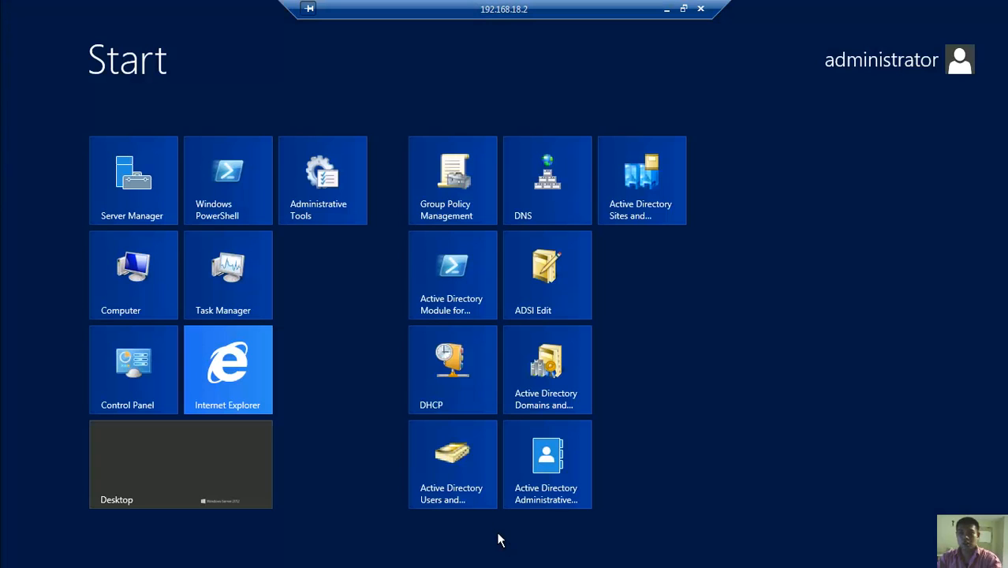
{"action": "left_click", "coordinate": [242, 388]}
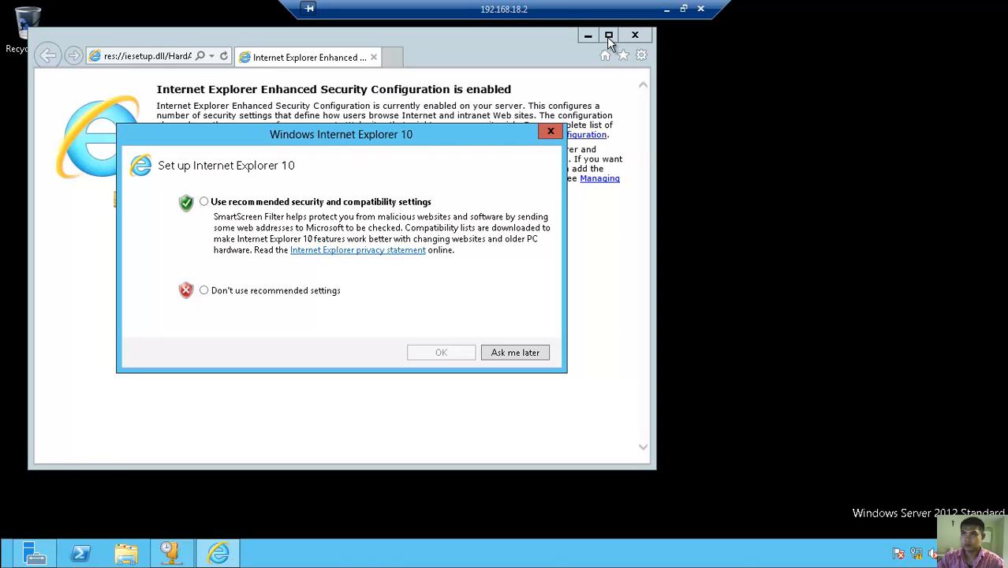
{"action": "left_click", "coordinate": [285, 292]}
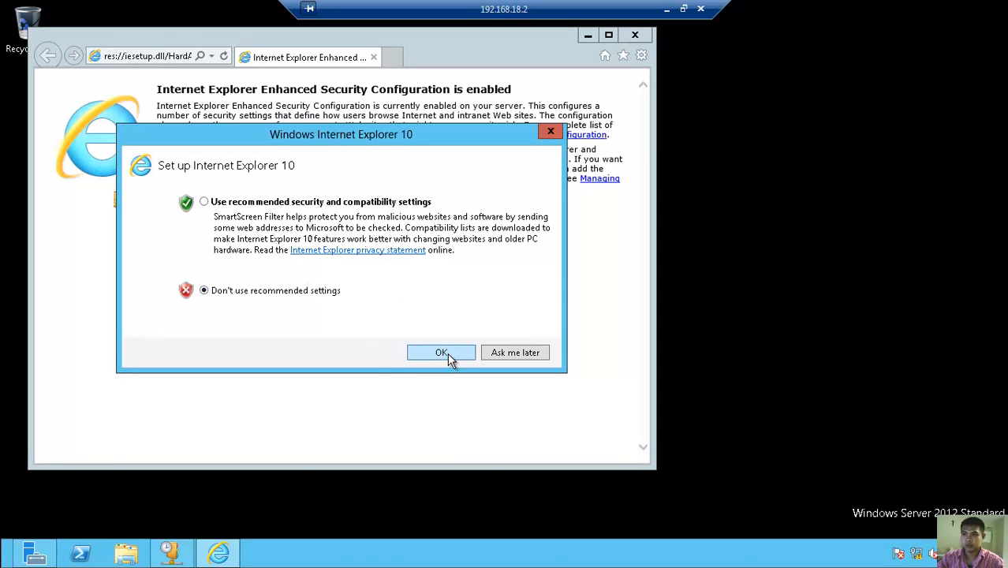
{"action": "left_click", "coordinate": [444, 353]}
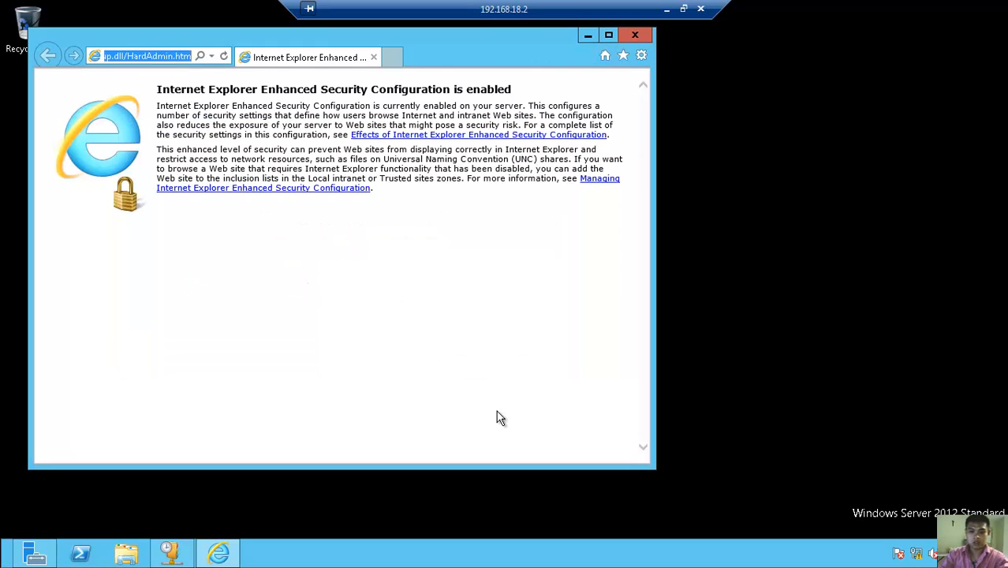
{"action": "type", "text": "www.g"}
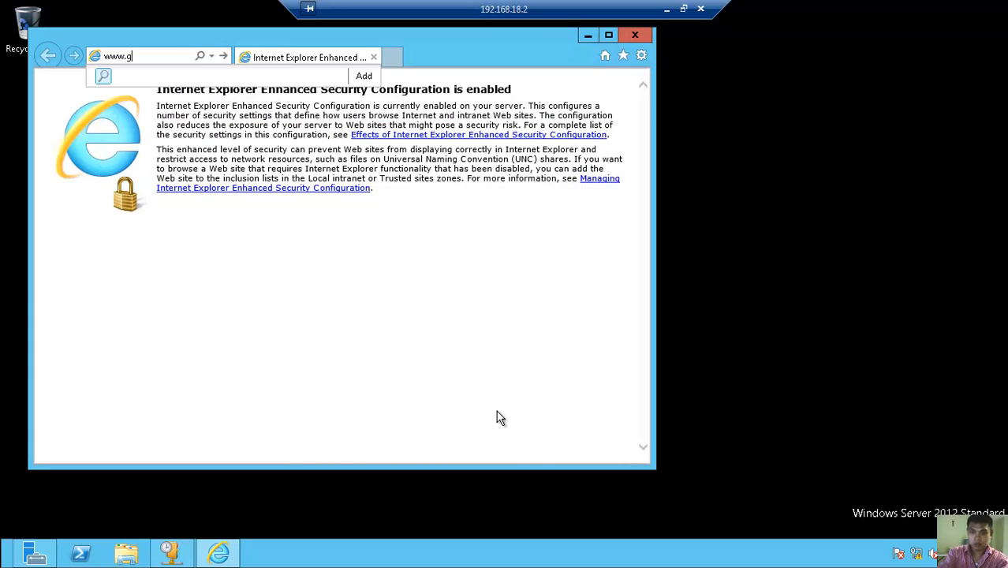
{"action": "type", "text": "oogle"}
{"action": "type", "text": "m"}
{"action": "key", "text": "Return"}
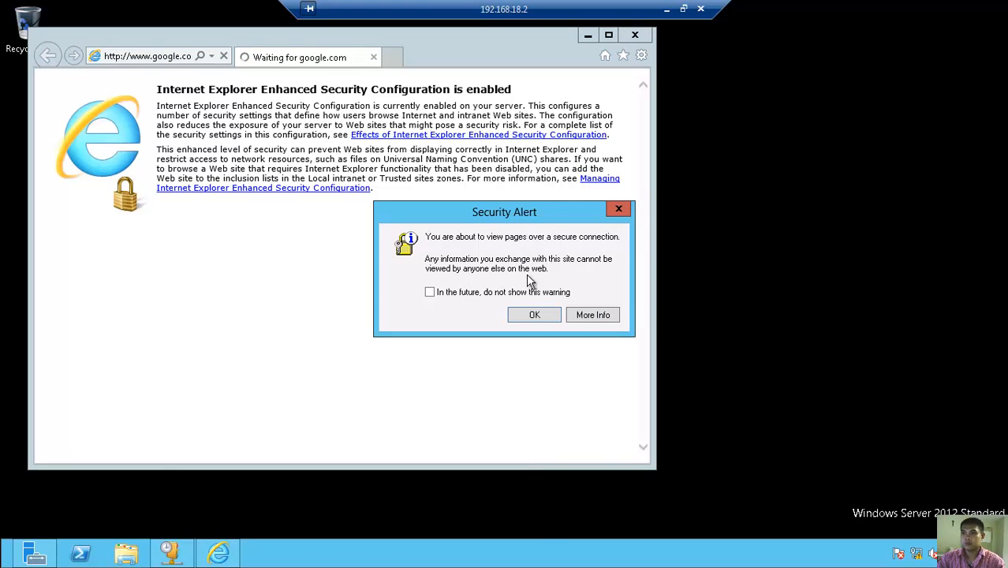
{"action": "left_click", "coordinate": [529, 292]}
{"action": "left_click", "coordinate": [535, 315]}
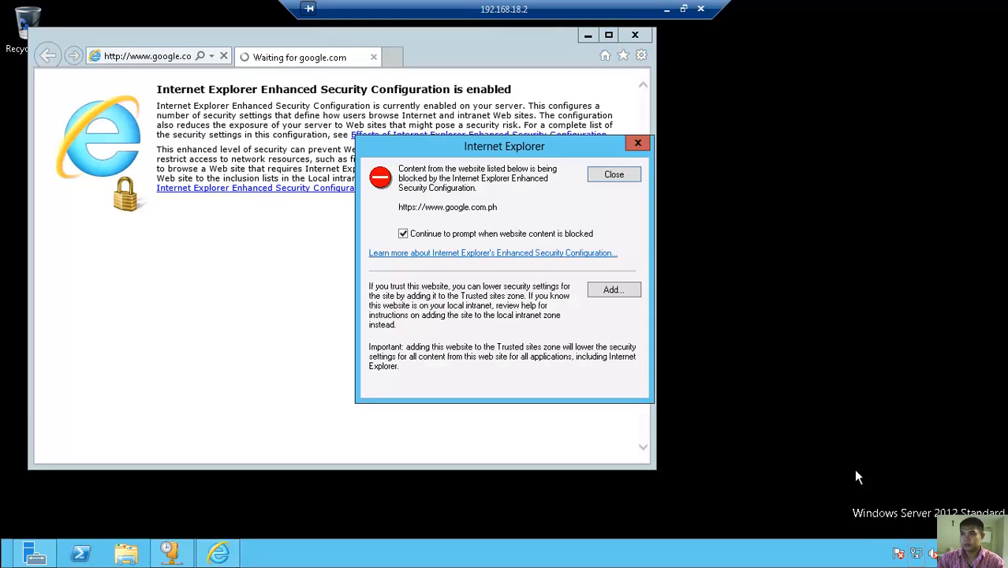
{"action": "left_click", "coordinate": [614, 290]}
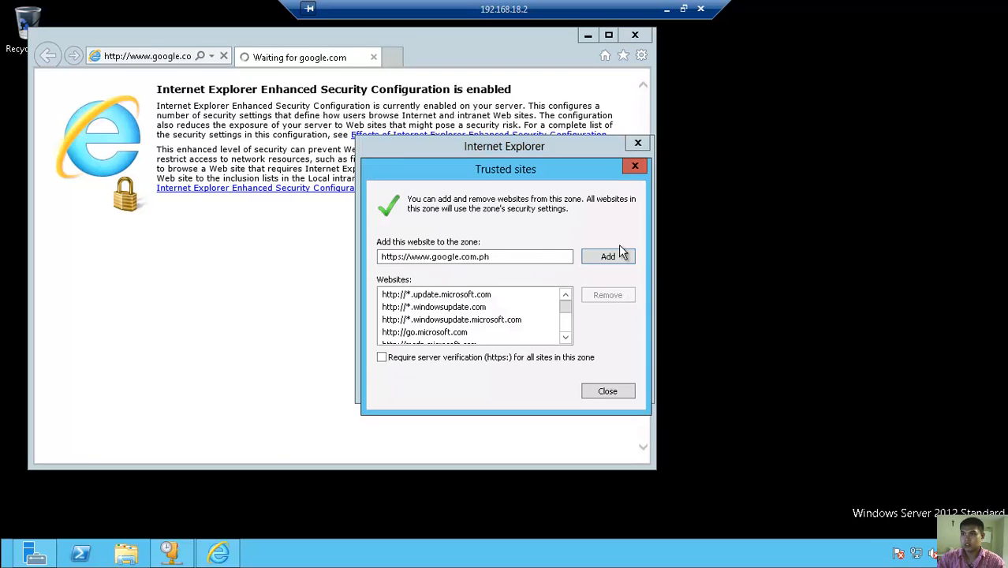
{"action": "left_click", "coordinate": [615, 255]}
{"action": "left_click", "coordinate": [623, 398]}
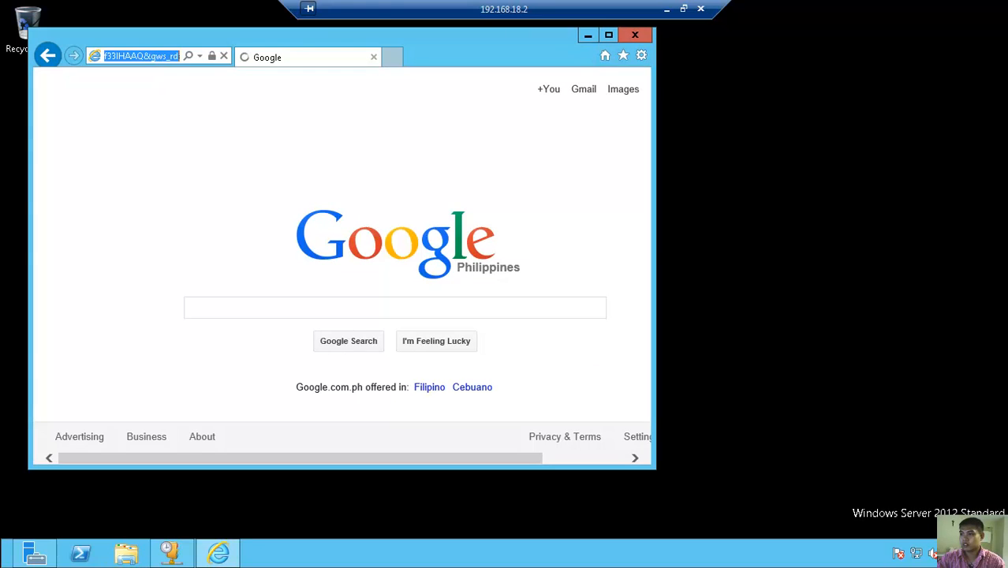
{"action": "left_click", "coordinate": [614, 175]}
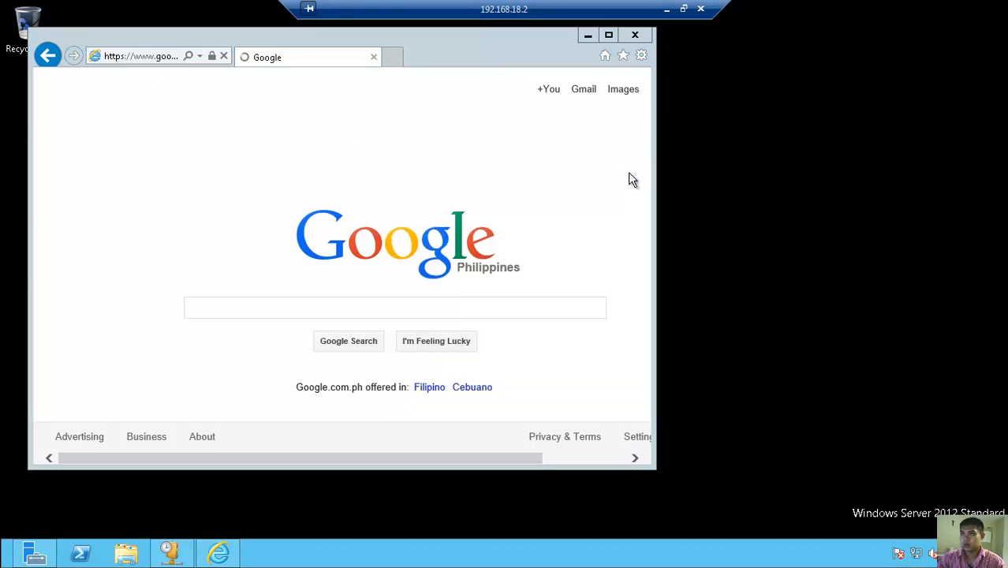
- Set the LAN adapter's IPv4 preferred DNS server to 192.168.26.1, replacing 127.0.0.1
{"action": "right_click", "coordinate": [918, 555]}
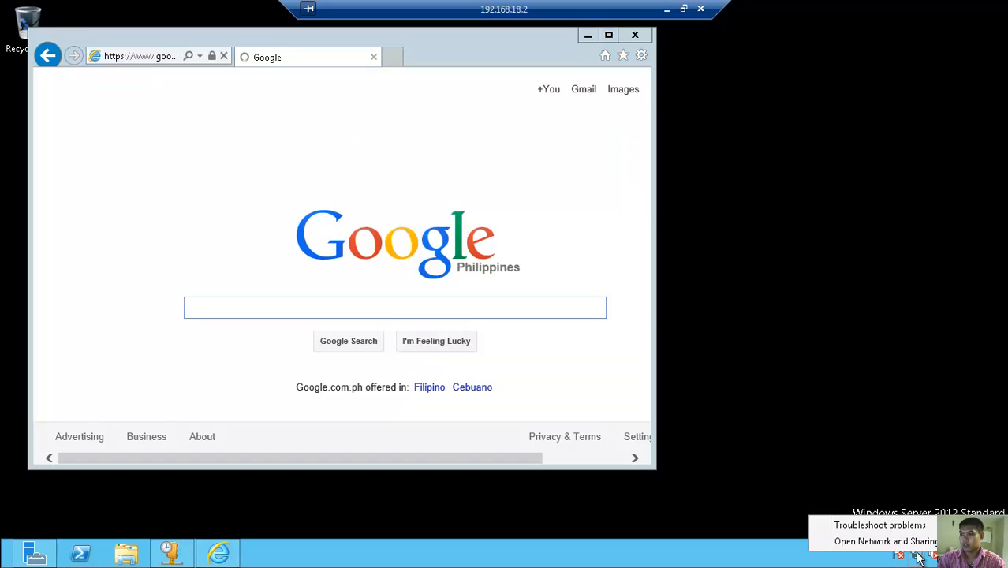
{"action": "left_click", "coordinate": [919, 544]}
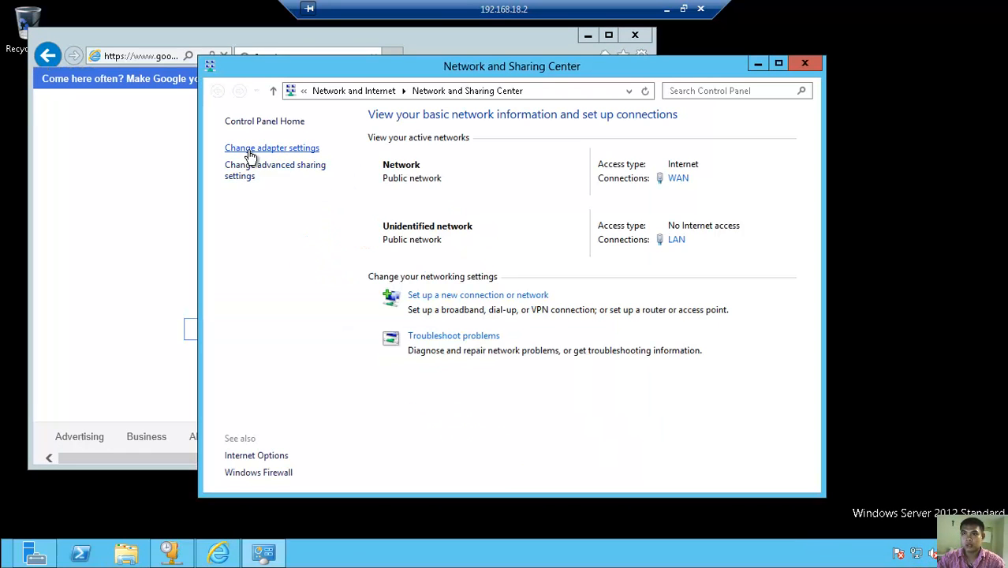
{"action": "left_click", "coordinate": [251, 149]}
{"action": "left_click", "coordinate": [309, 175]}
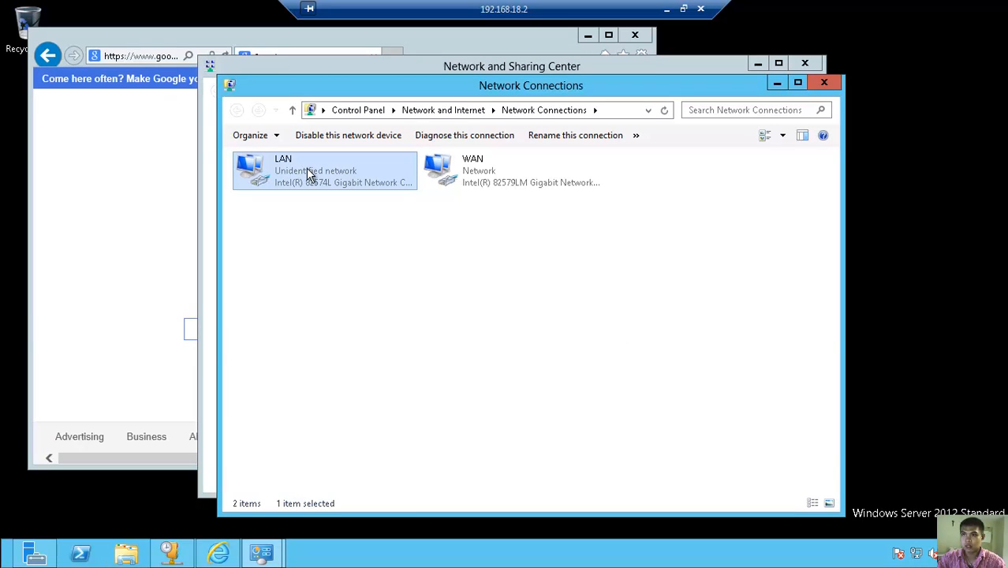
{"action": "right_click", "coordinate": [310, 175]}
{"action": "left_click", "coordinate": [373, 298]}
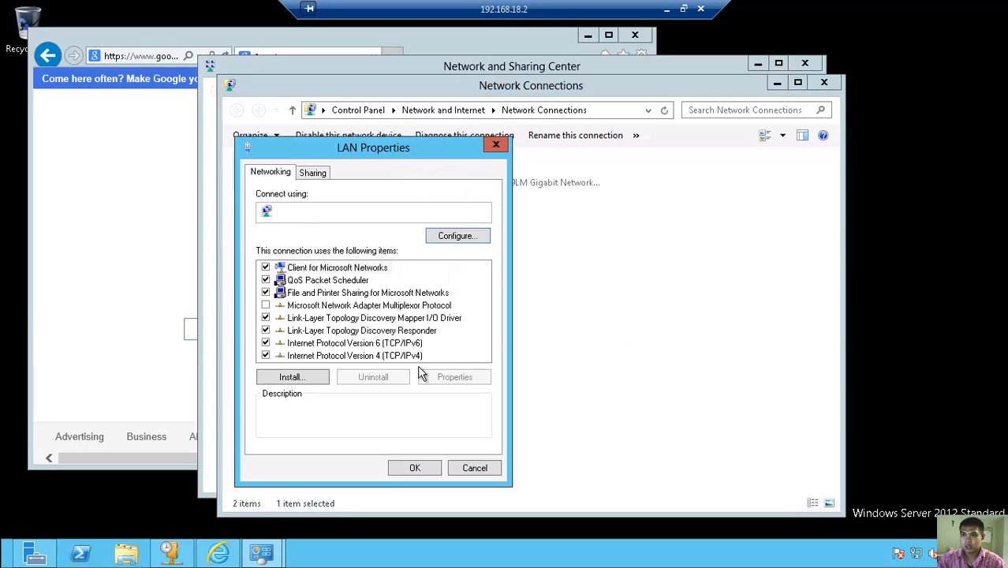
{"action": "left_click", "coordinate": [407, 357]}
{"action": "left_click", "coordinate": [455, 377]}
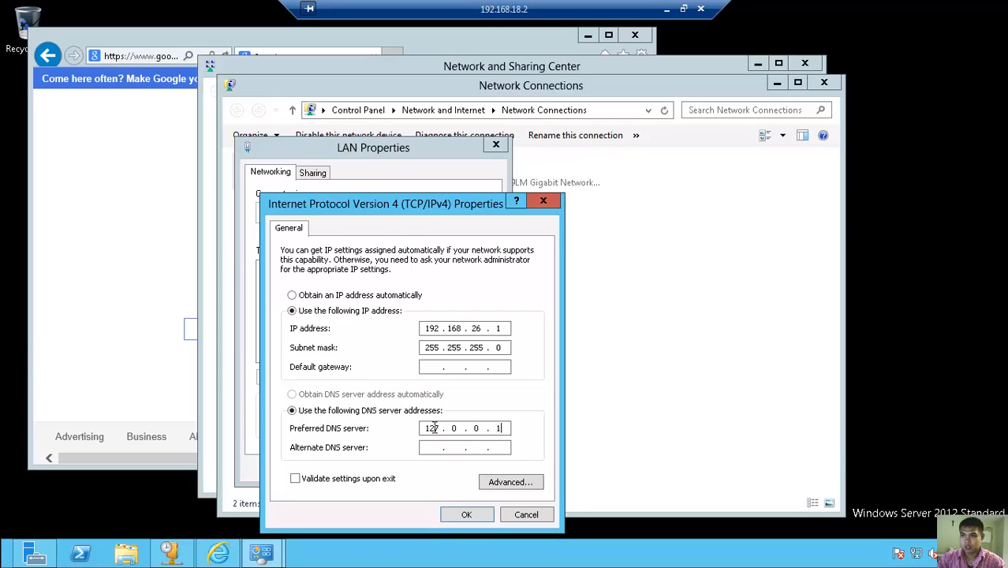
{"action": "left_click_drag", "start_coordinate": [436, 428], "coordinate": [430, 428]}
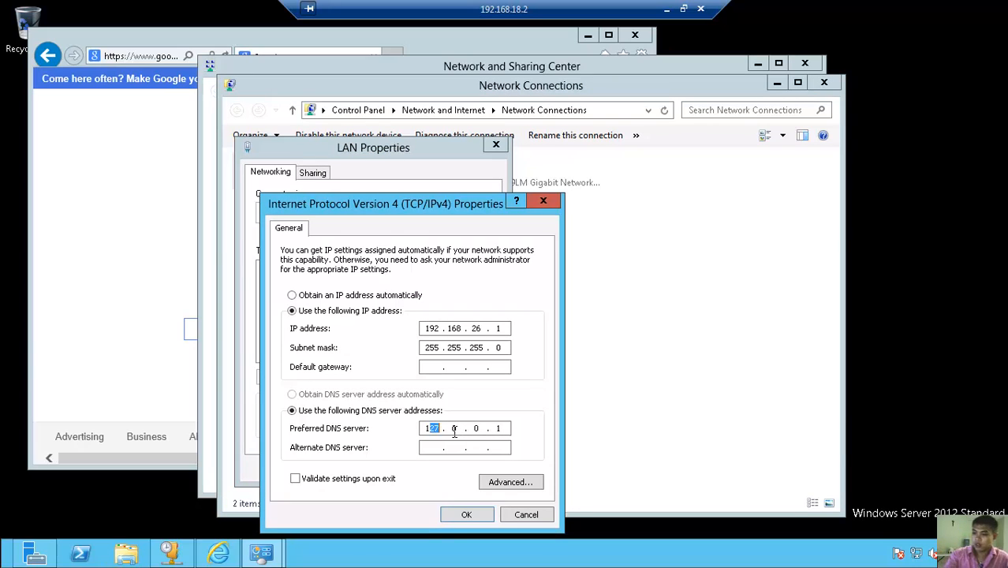
{"action": "type", "text": "92 . "}
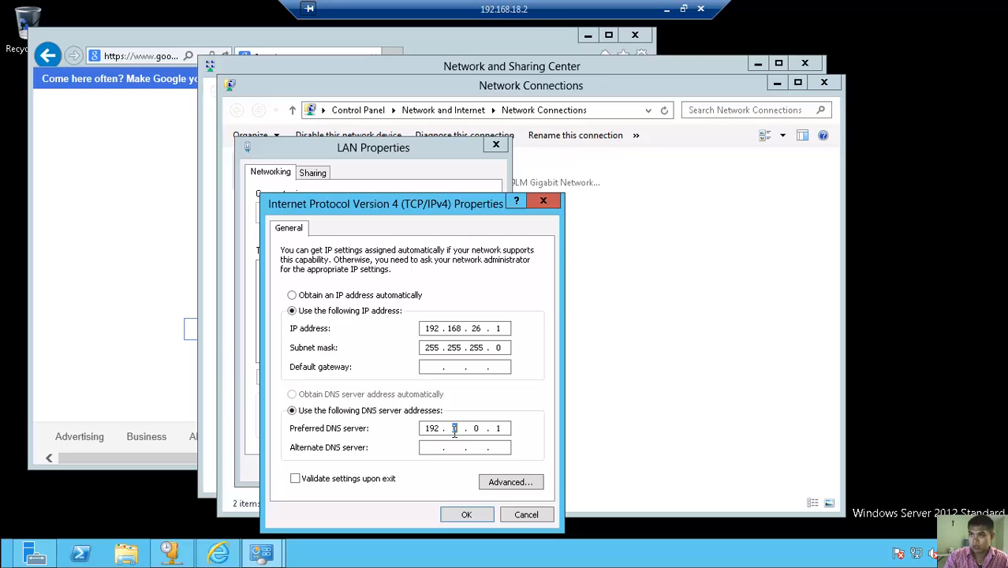
{"action": "type", "text": "168 . 26"}
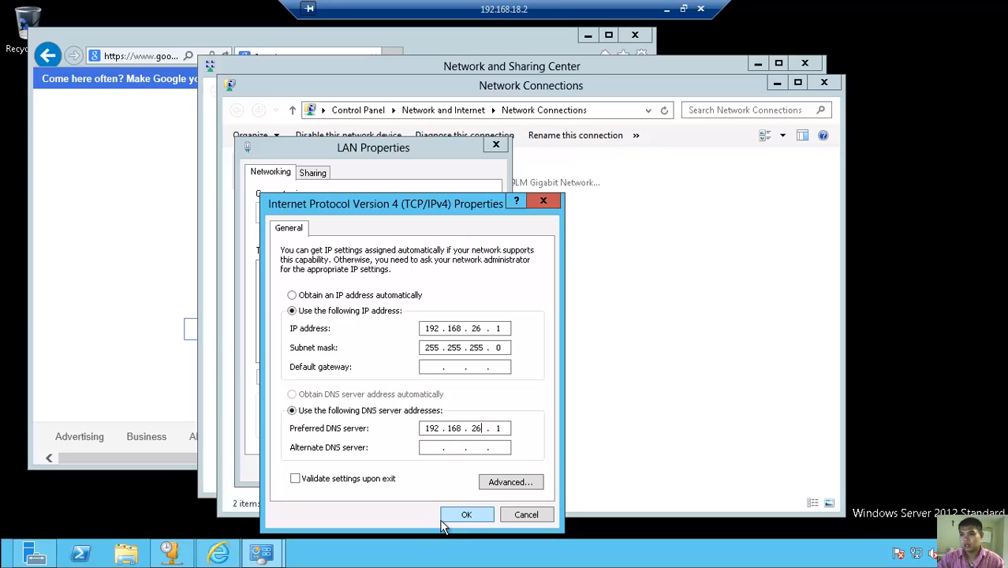
{"action": "left_click", "coordinate": [443, 519]}
{"action": "left_click", "coordinate": [413, 467]}
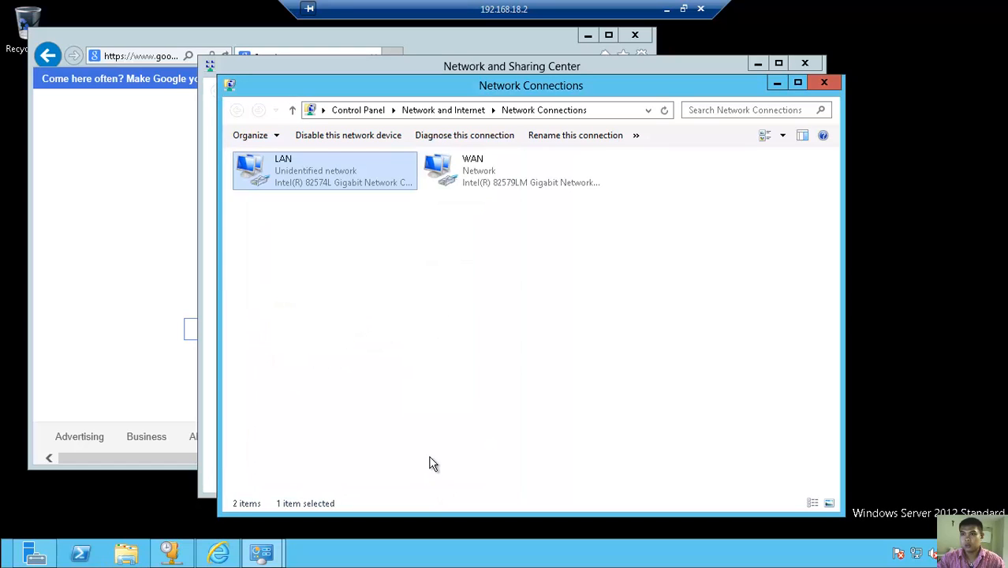
- Set the WAN adapter's IPv4 preferred DNS server to 192.168.17.1
{"action": "left_click", "coordinate": [478, 166]}
{"action": "right_click", "coordinate": [479, 165]}
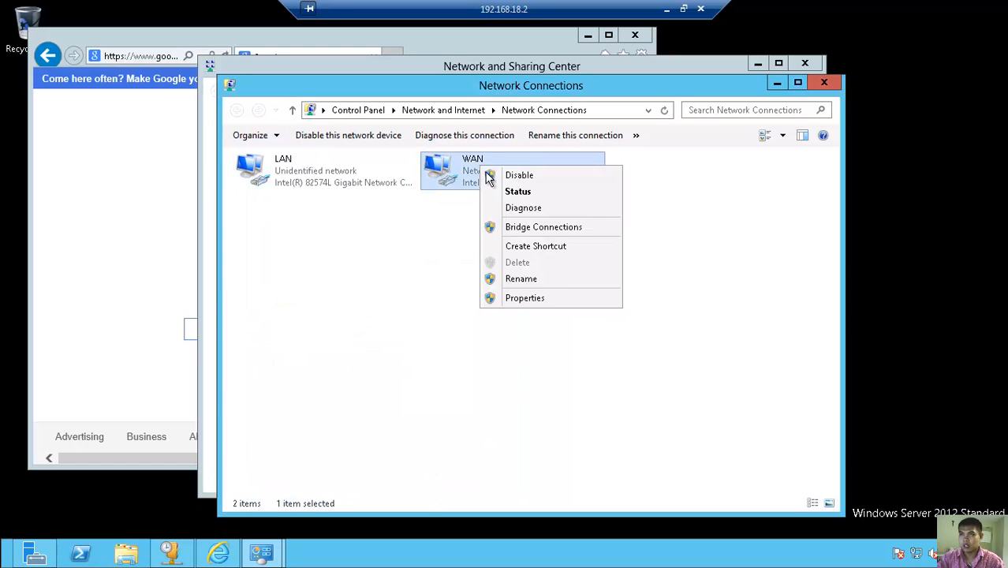
{"action": "left_click", "coordinate": [546, 300]}
{"action": "left_click", "coordinate": [423, 356]}
{"action": "left_click", "coordinate": [451, 379]}
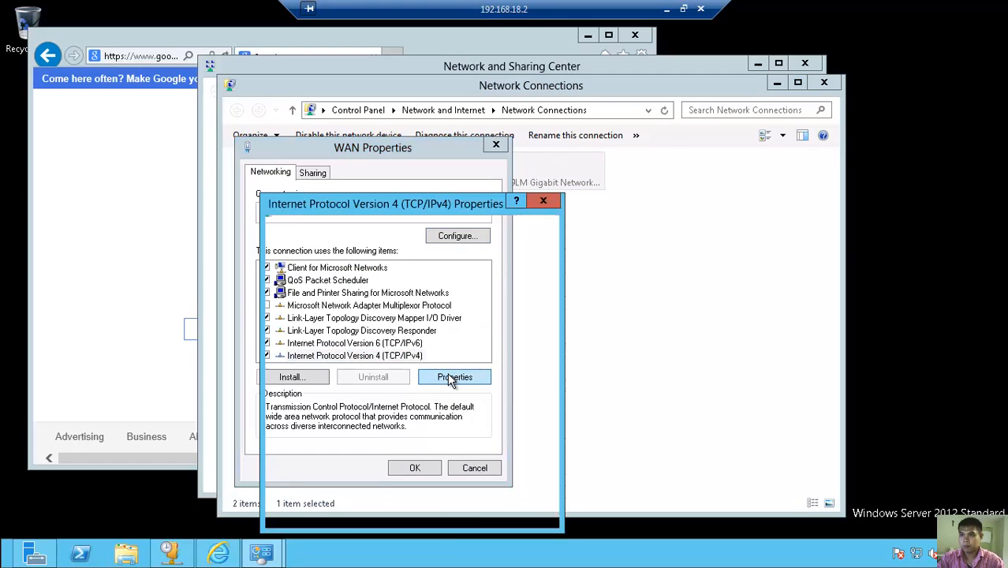
{"action": "left_click_drag", "start_coordinate": [427, 427], "coordinate": [450, 428]}
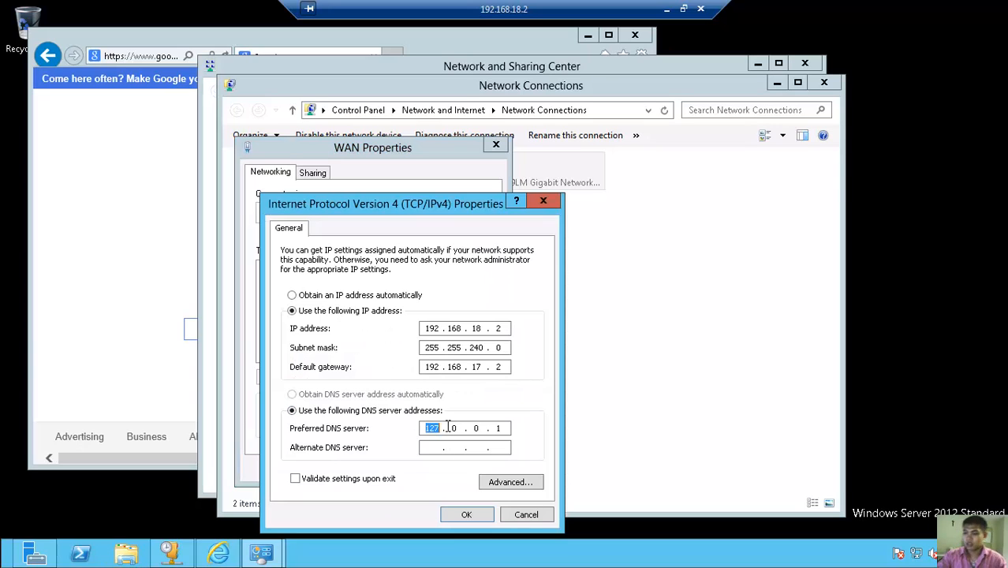
{"action": "type", "text": "192 . 168 . "}
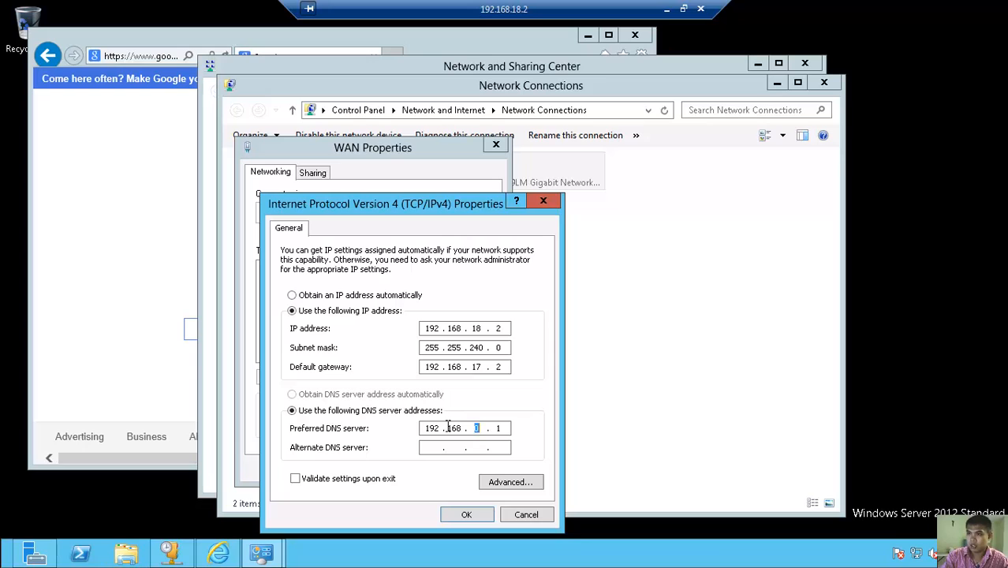
{"action": "type", "text": "17 ."}
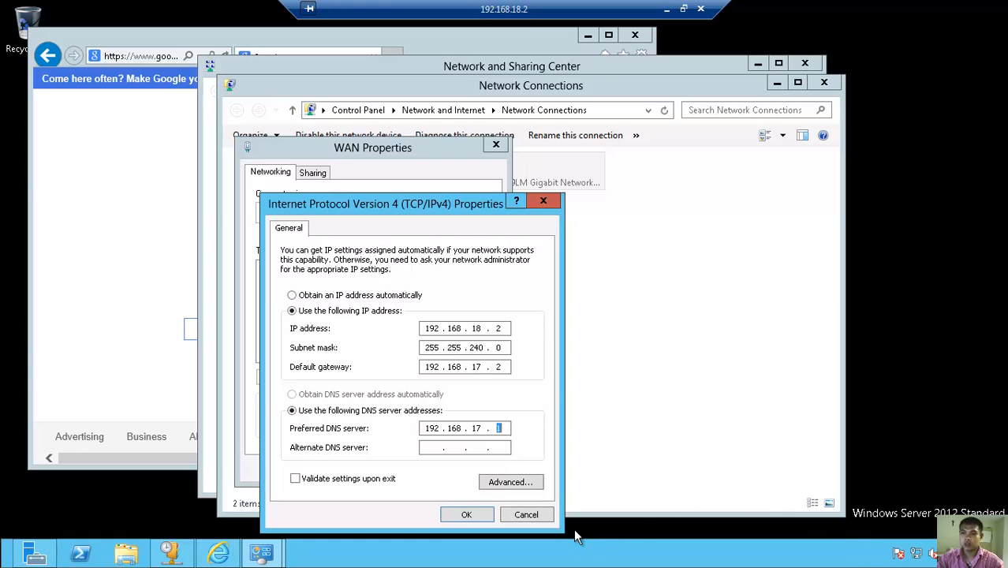
{"action": "left_click", "coordinate": [467, 514]}
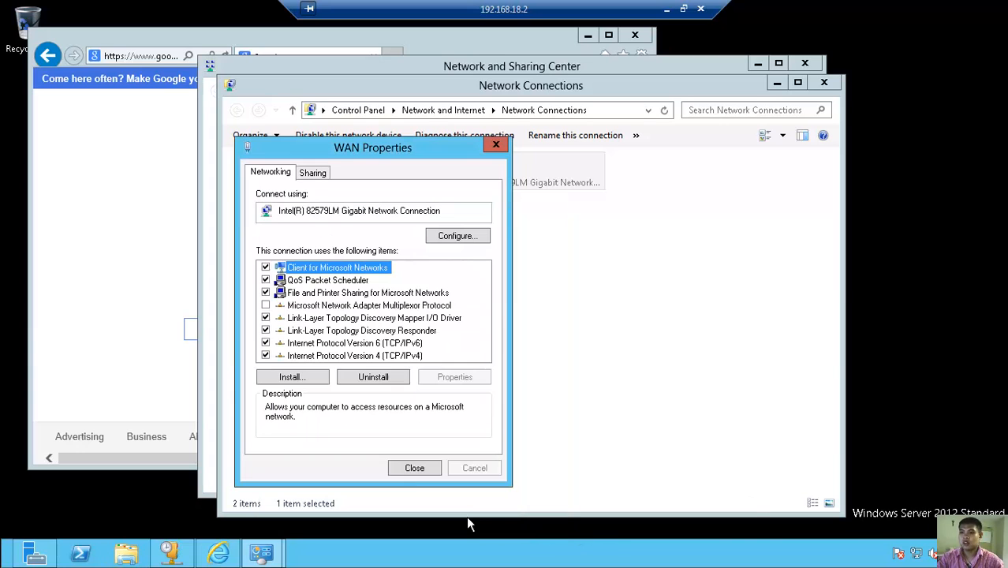
{"action": "left_click", "coordinate": [418, 468]}
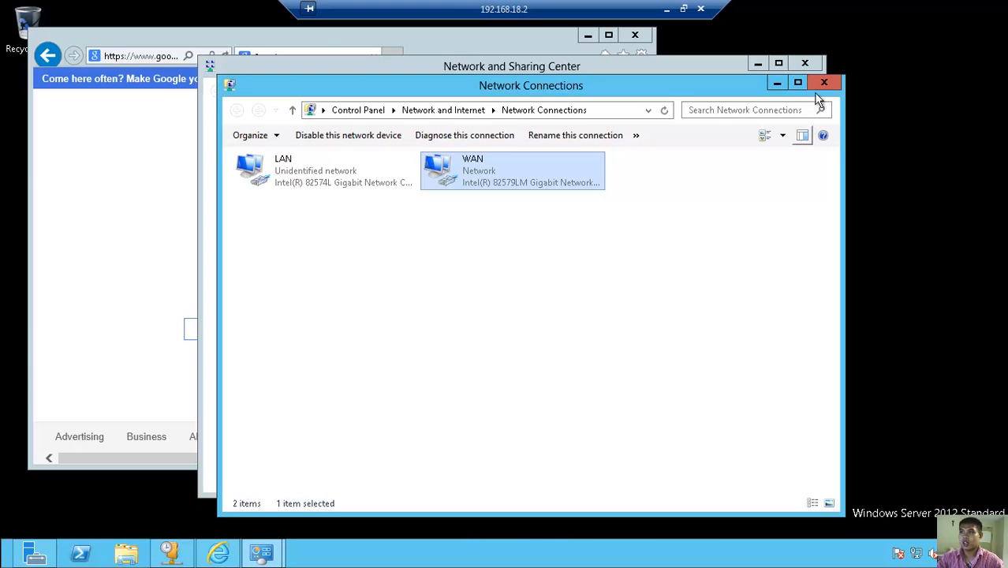
- Close Network Connections and Network and Sharing Center
{"action": "right_click", "coordinate": [673, 257]}
{"action": "left_click", "coordinate": [713, 315]}
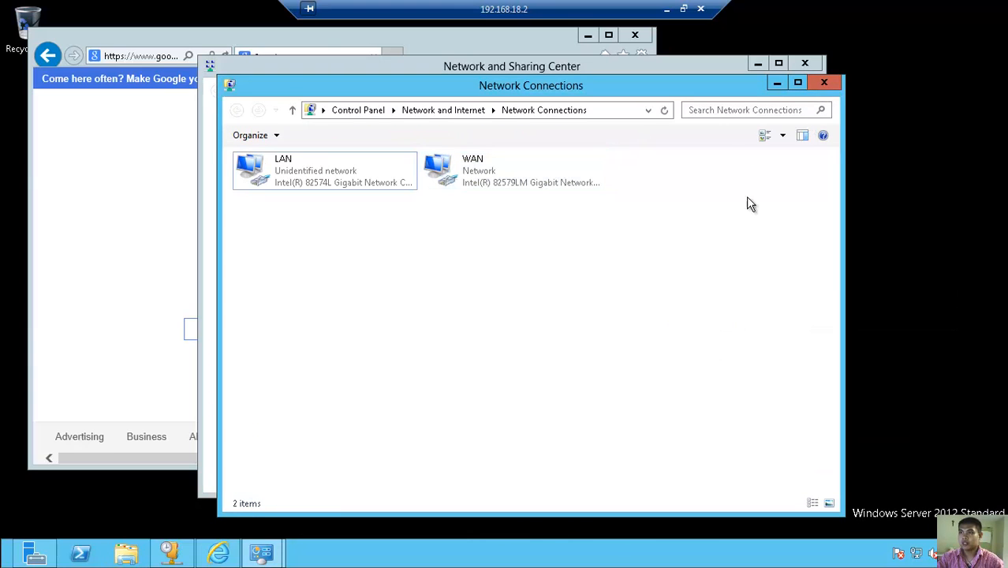
{"action": "left_click", "coordinate": [825, 82]}
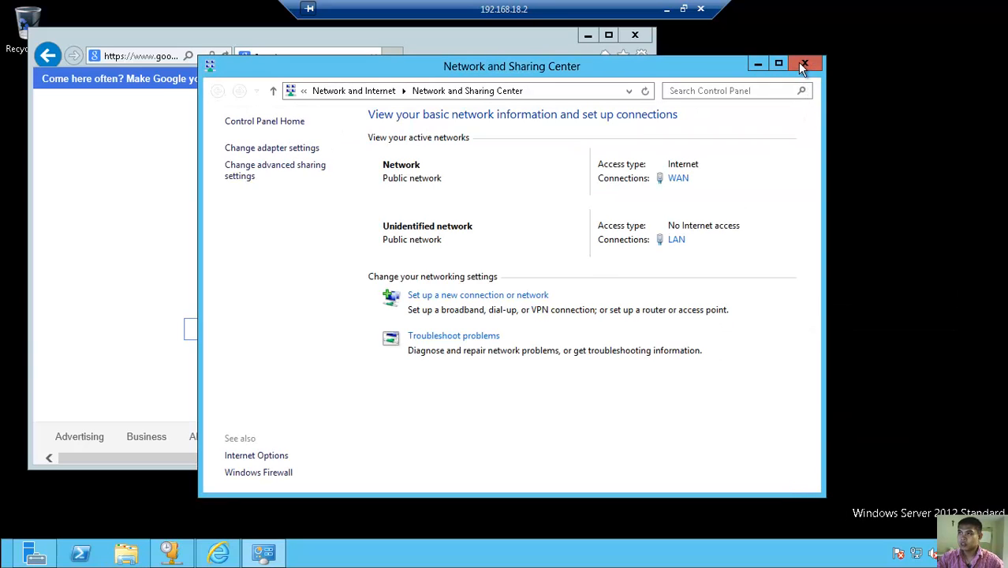
{"action": "left_click", "coordinate": [803, 64]}
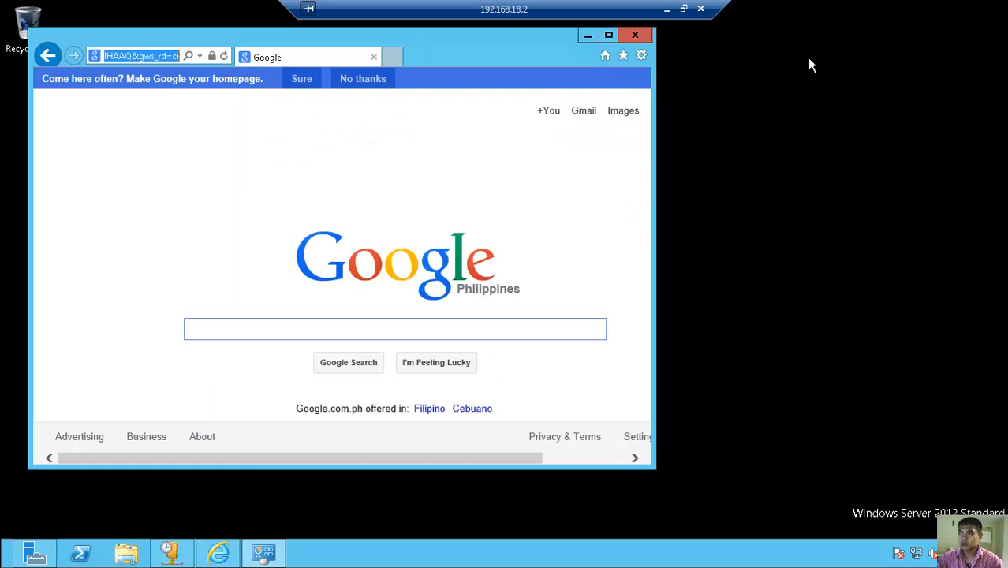
- Minimize Internet Explorer and briefly restore, then hide, the DHCP console
{"action": "left_click", "coordinate": [587, 37]}
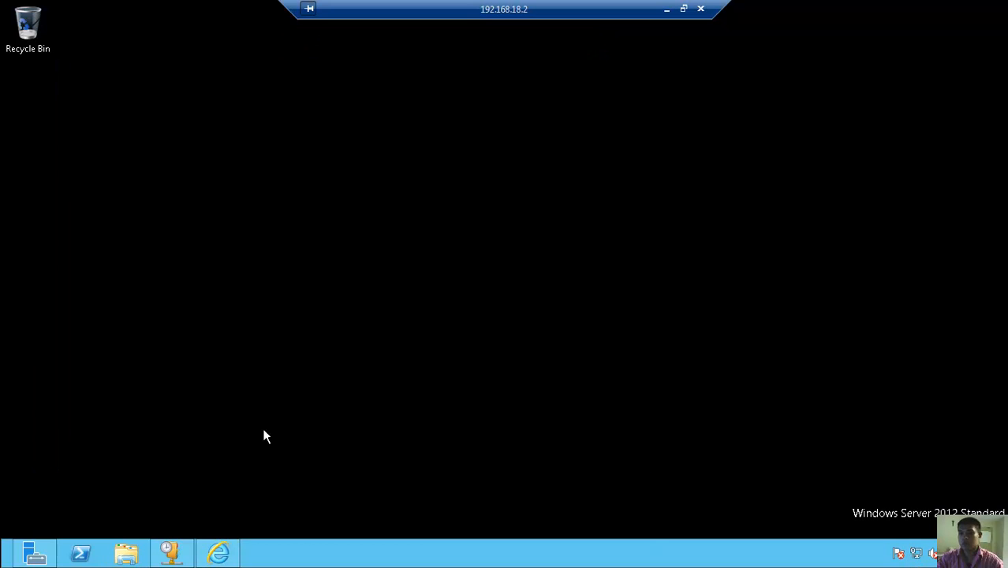
{"action": "mouse_move", "coordinate": [234, 562]}
{"action": "left_click", "coordinate": [191, 547]}
{"action": "left_click", "coordinate": [191, 548]}
- Show the Apps screen listing Administrative Tools such as DHCP, DNS and Server Manager
{"action": "mouse_move", "coordinate": [999, 361]}
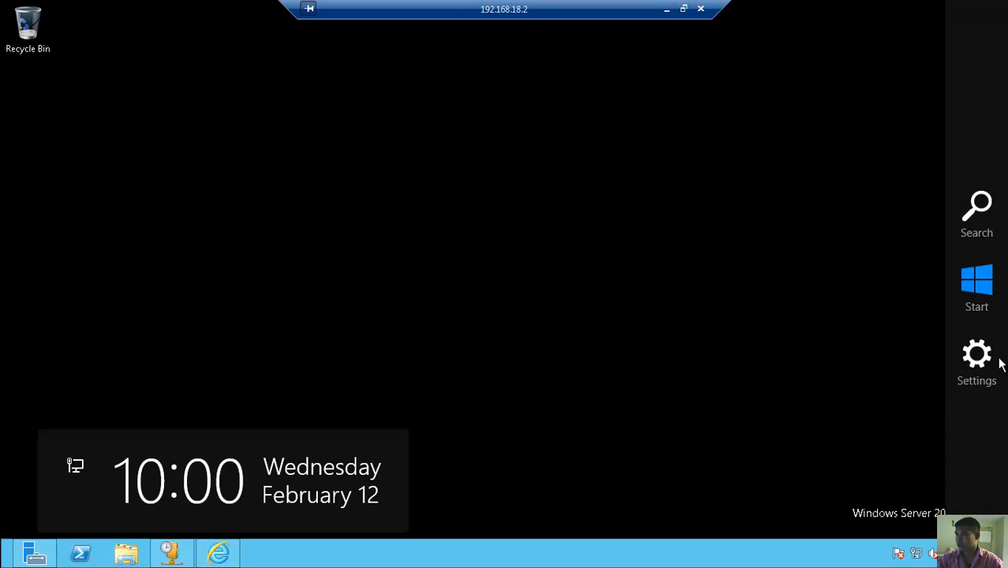
{"action": "left_click", "coordinate": [999, 226]}
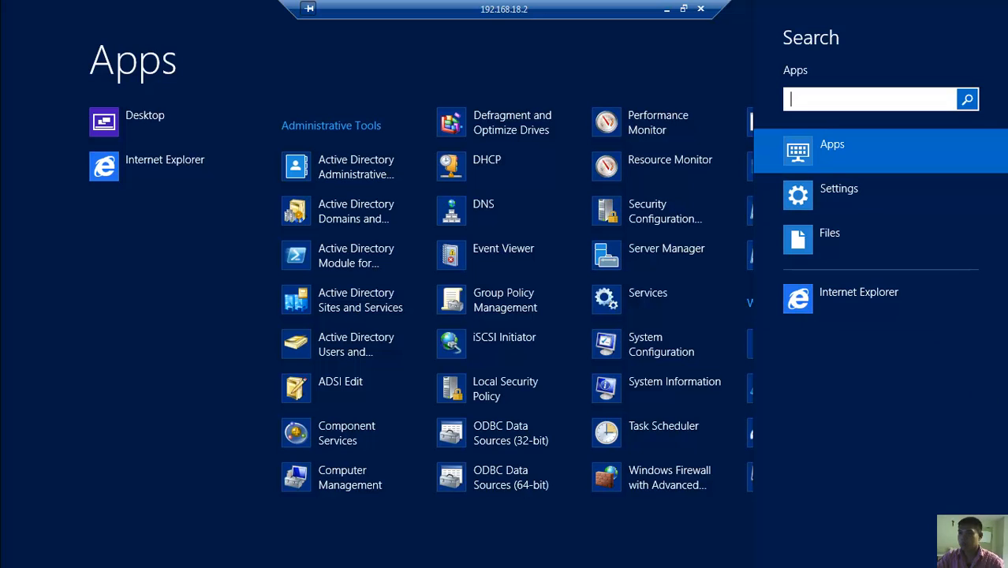
{"action": "key", "text": "super+c"}
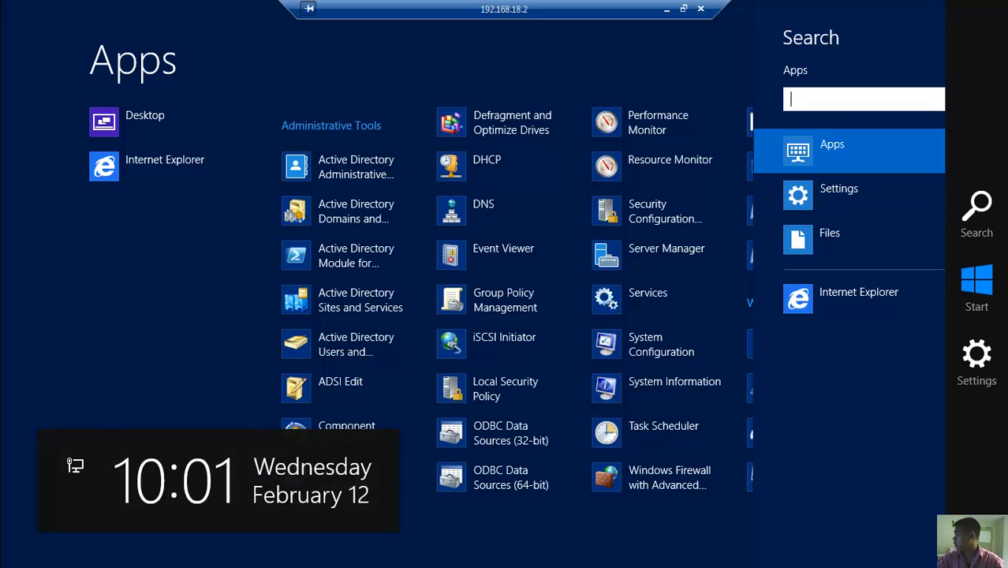
{"action": "left_click", "coordinate": [670, 71]}
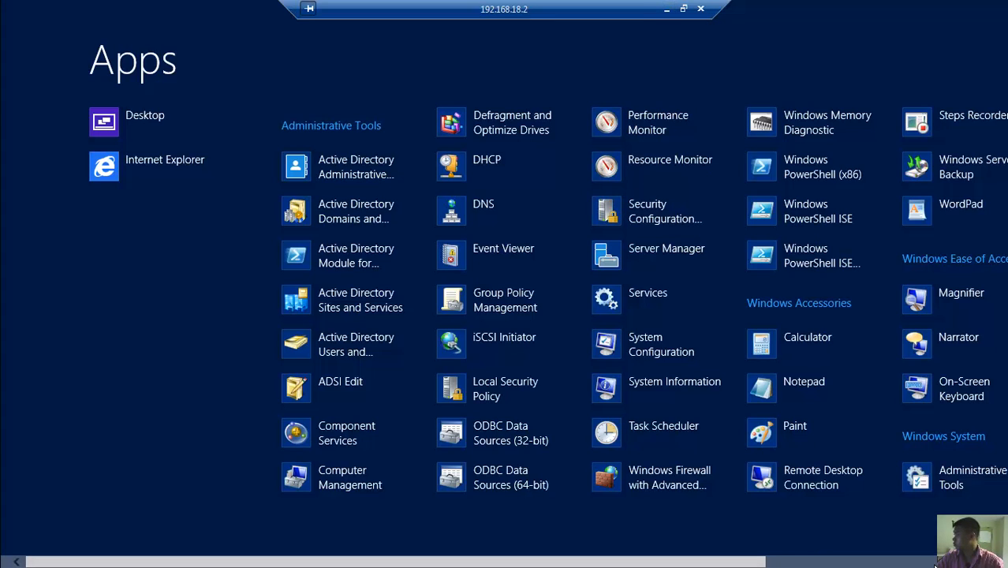
{"action": "mouse_move", "coordinate": [1005, 565]}
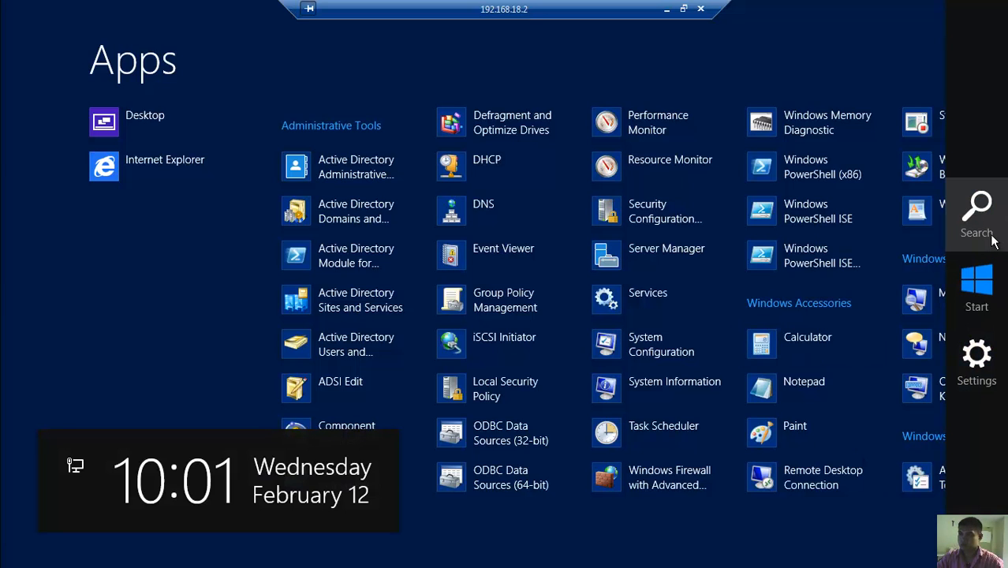
- Launch Remote Desktop Connection via search 'rem' and try connecting to 192.168.26.12
{"action": "left_click", "coordinate": [991, 239]}
{"action": "type", "text": "rem"}
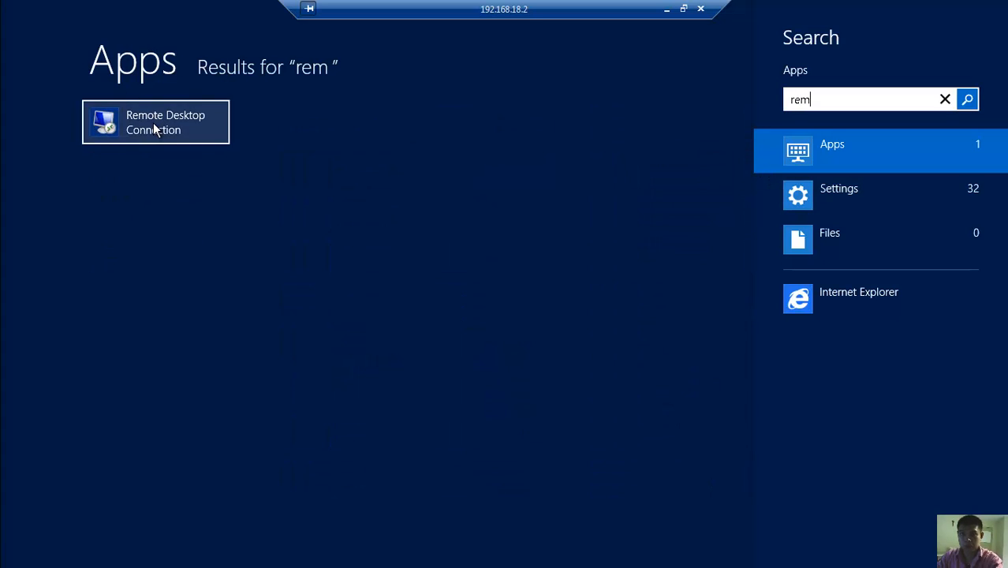
{"action": "left_click", "coordinate": [153, 122]}
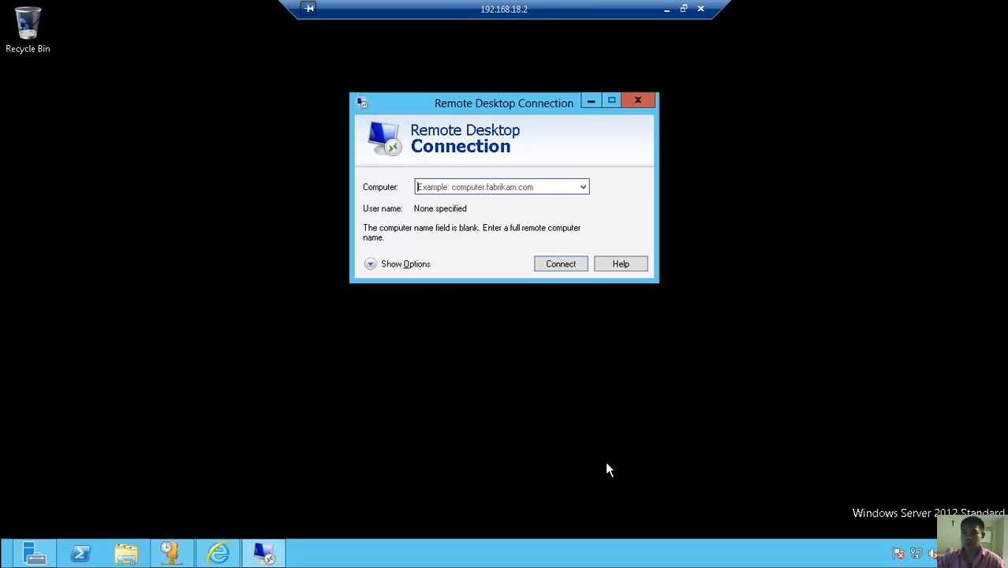
{"action": "type", "text": "192"}
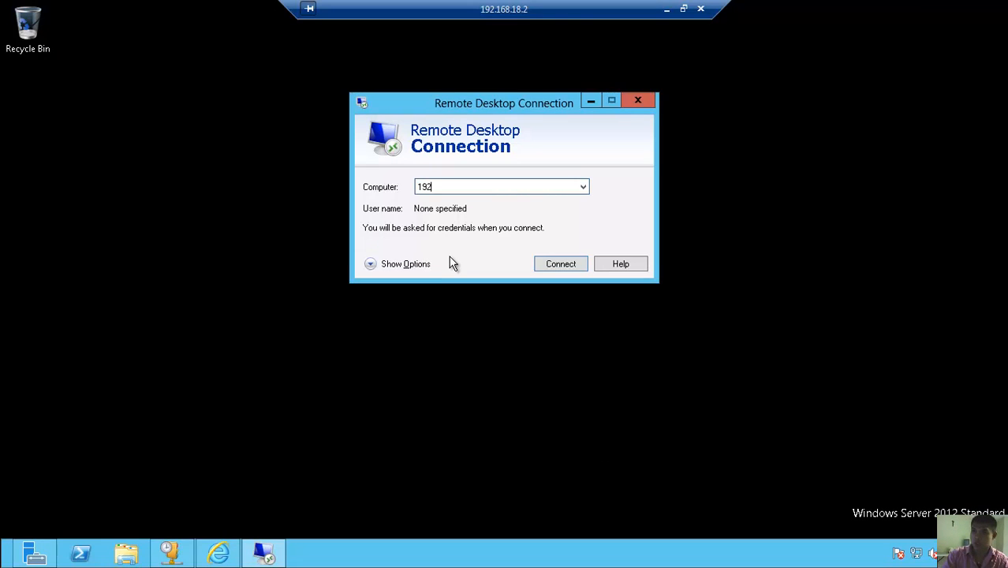
{"action": "type", "text": ".168"}
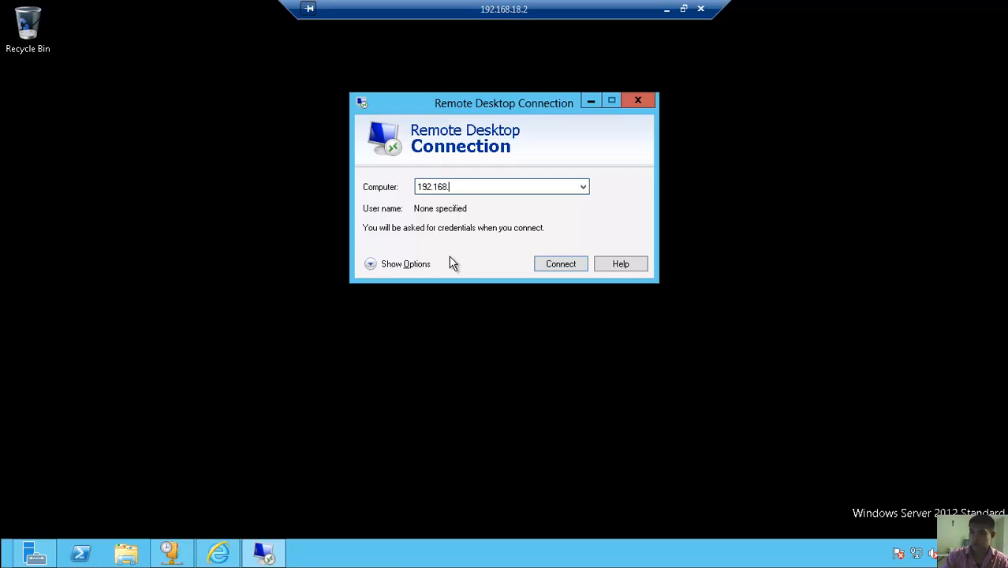
{"action": "type", "text": ".26.11"}
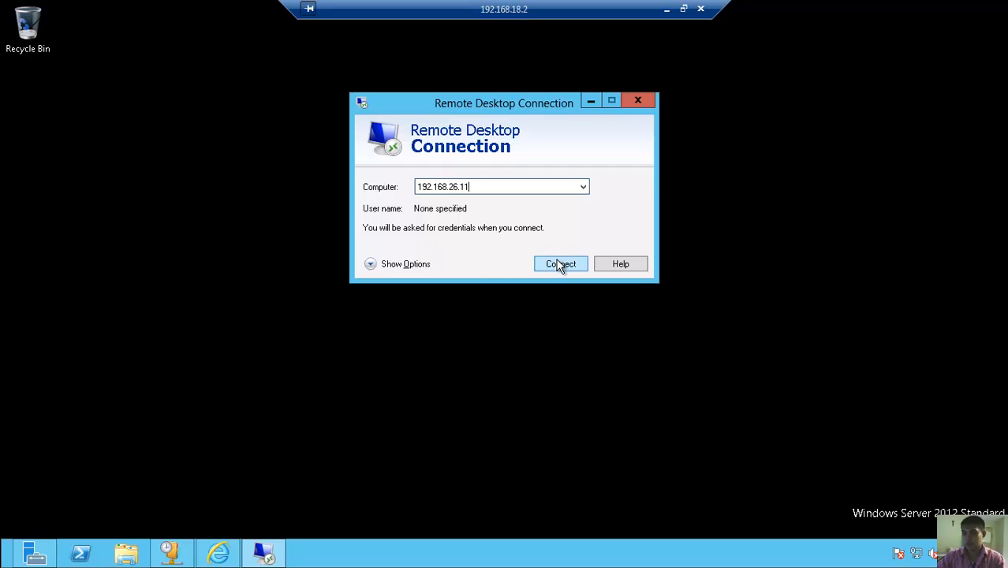
{"action": "key", "text": "BackSpace"}
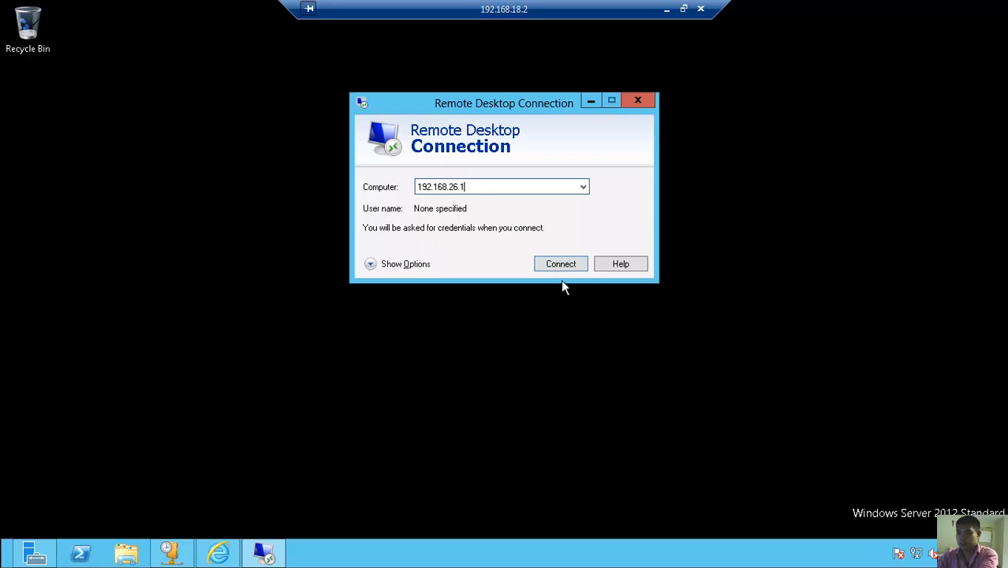
{"action": "type", "text": "2"}
{"action": "left_click", "coordinate": [566, 267]}
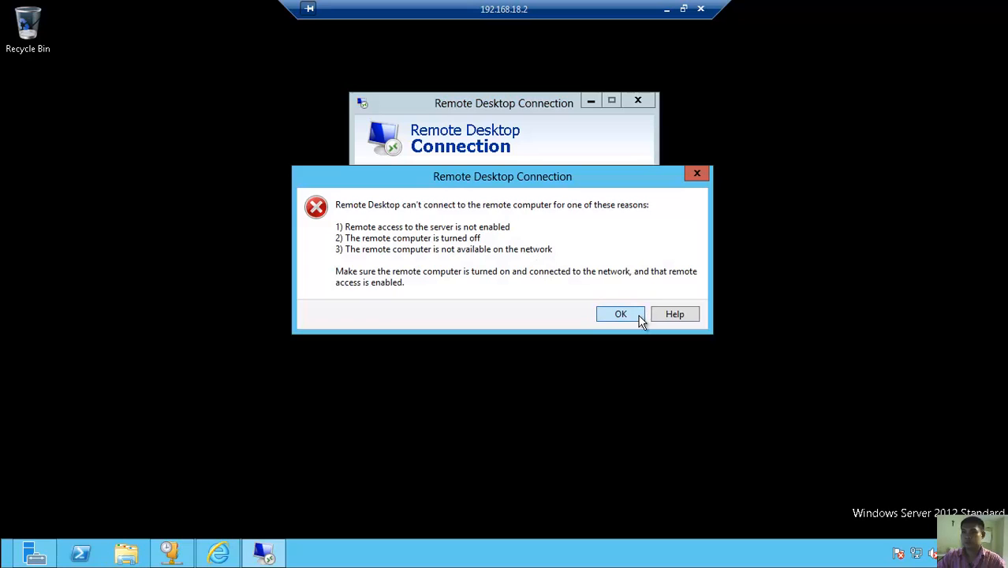
- Dismiss the can't-connect error and close Remote Desktop Connection
{"action": "left_click", "coordinate": [638, 316]}
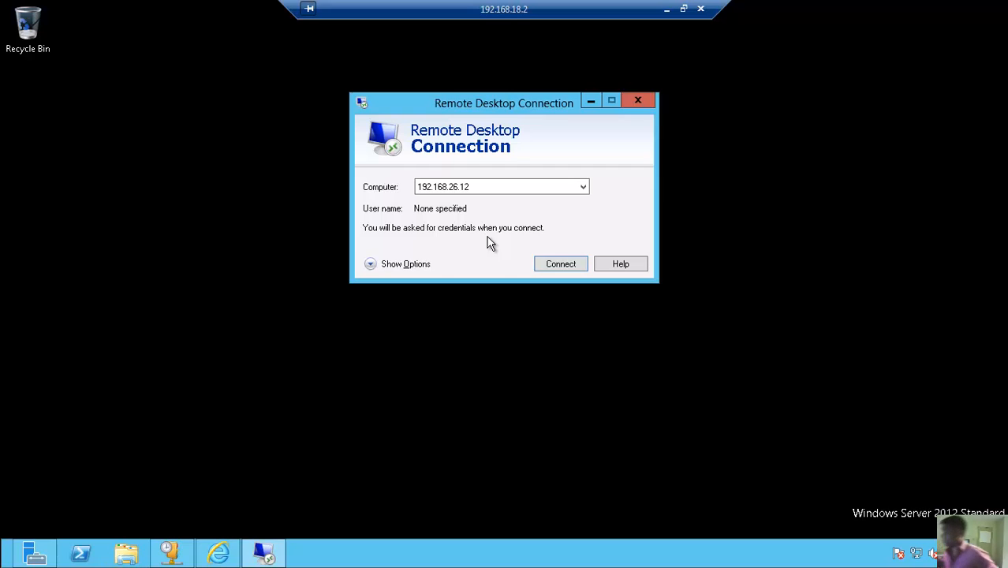
{"action": "left_click", "coordinate": [638, 100]}
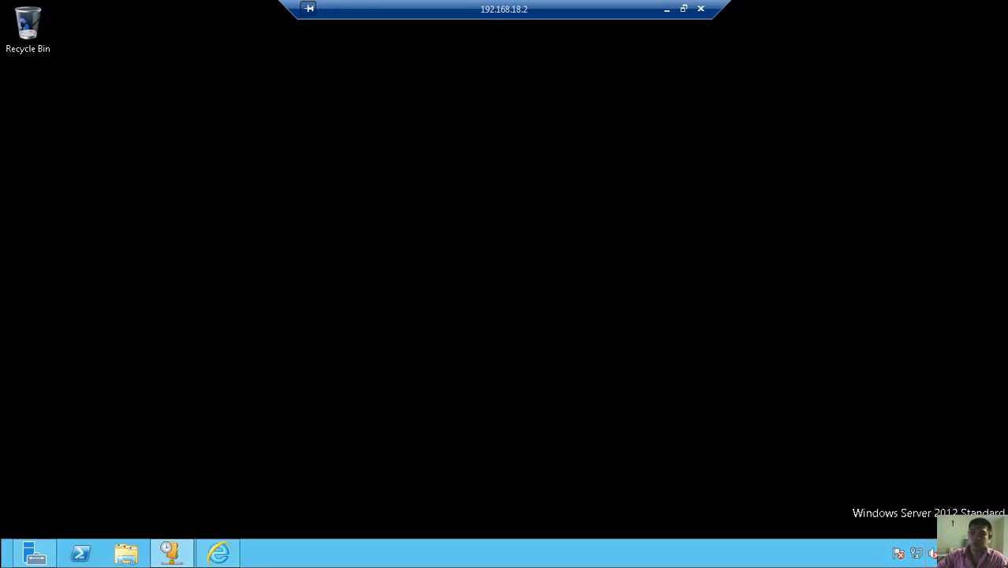
- Relaunch Remote Desktop Connection and connect to 192.168.26.11
{"action": "mouse_move", "coordinate": [1003, 361]}
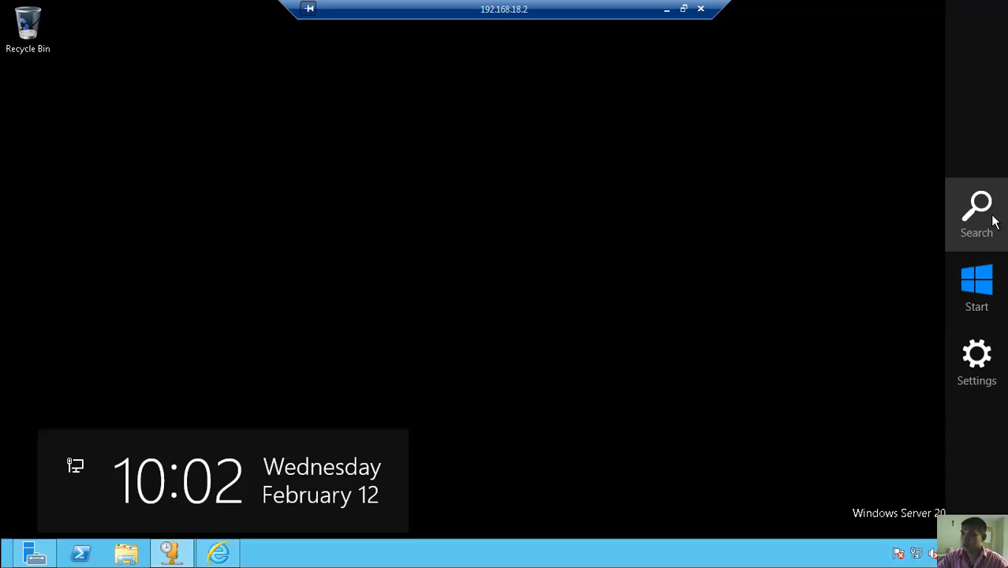
{"action": "left_click", "coordinate": [977, 209]}
{"action": "type", "text": "rem"}
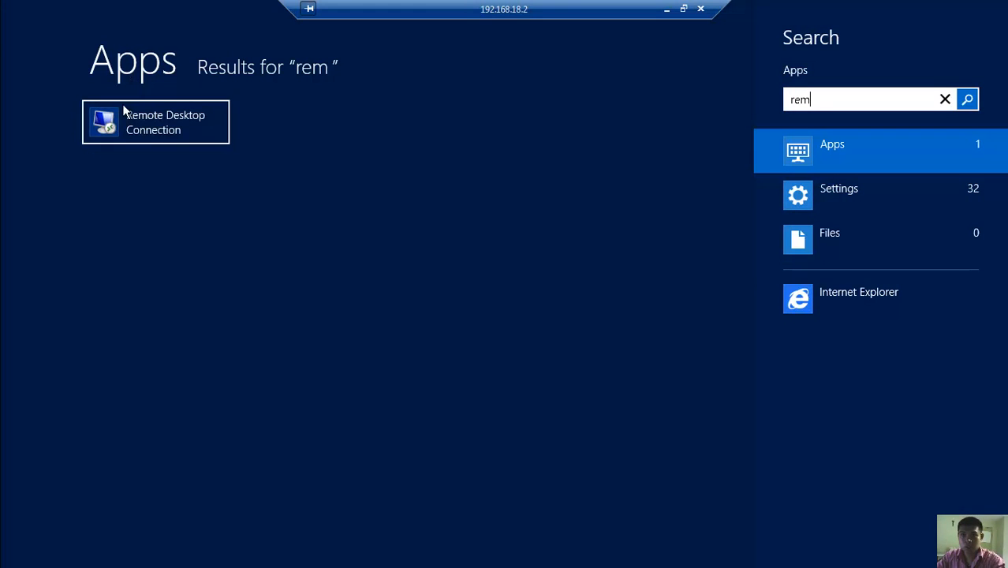
{"action": "left_click", "coordinate": [127, 114]}
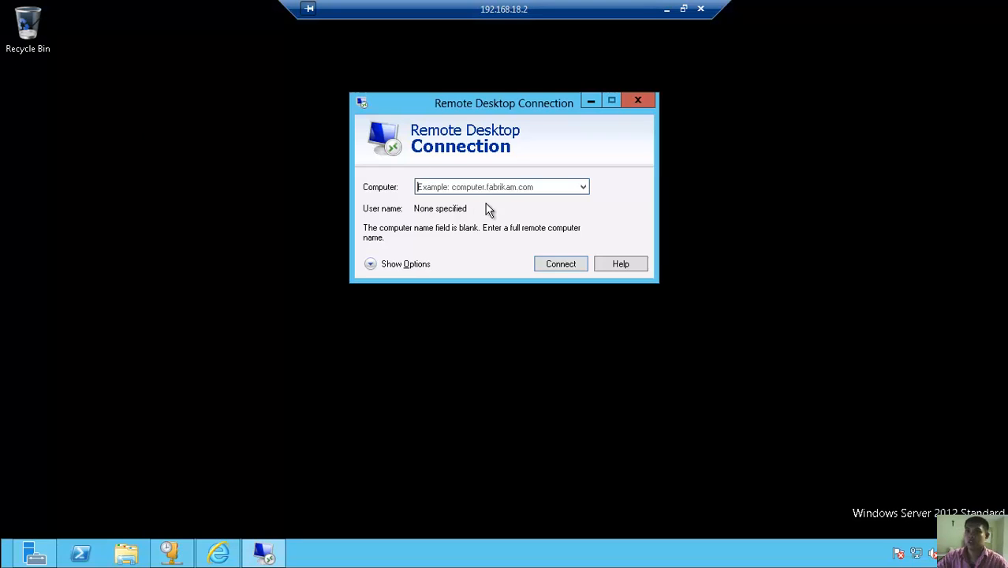
{"action": "type", "text": "192"}
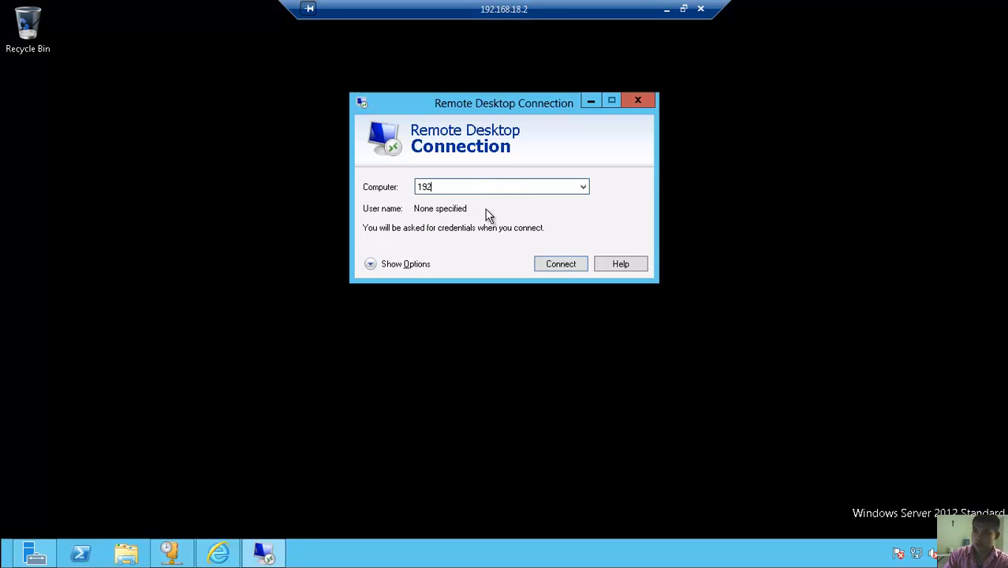
{"action": "type", "text": ".168."}
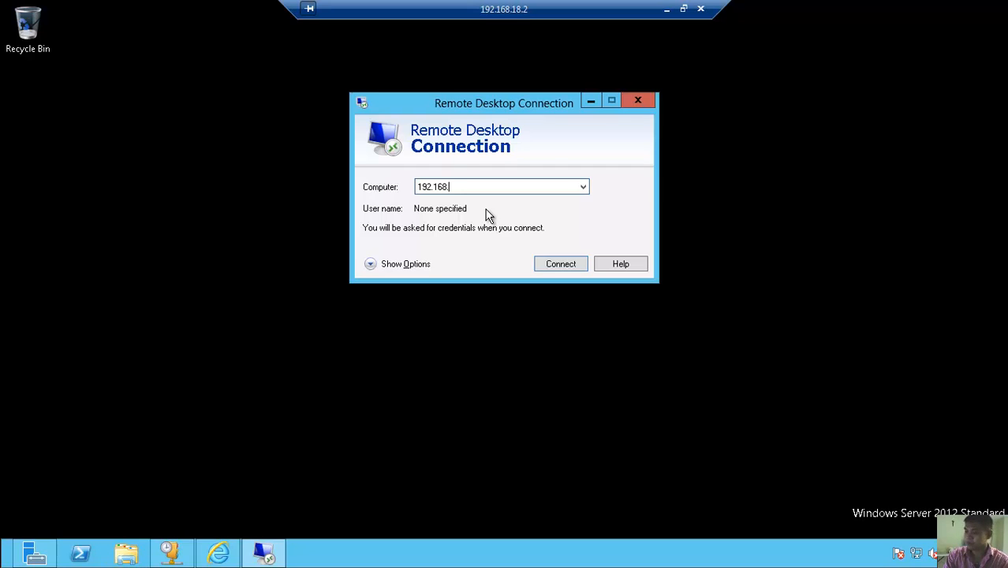
{"action": "type", "text": "26"}
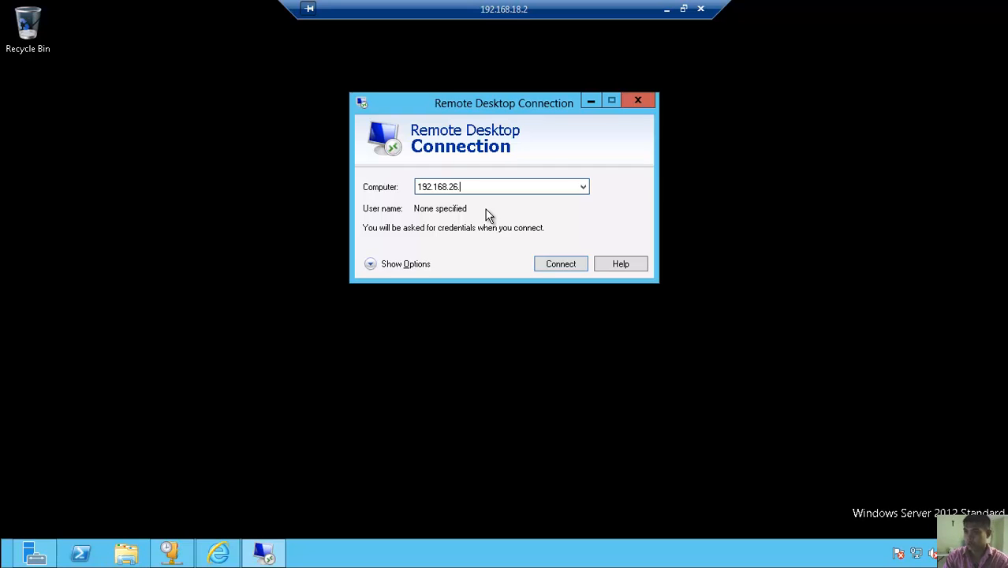
{"action": "type", "text": ".11"}
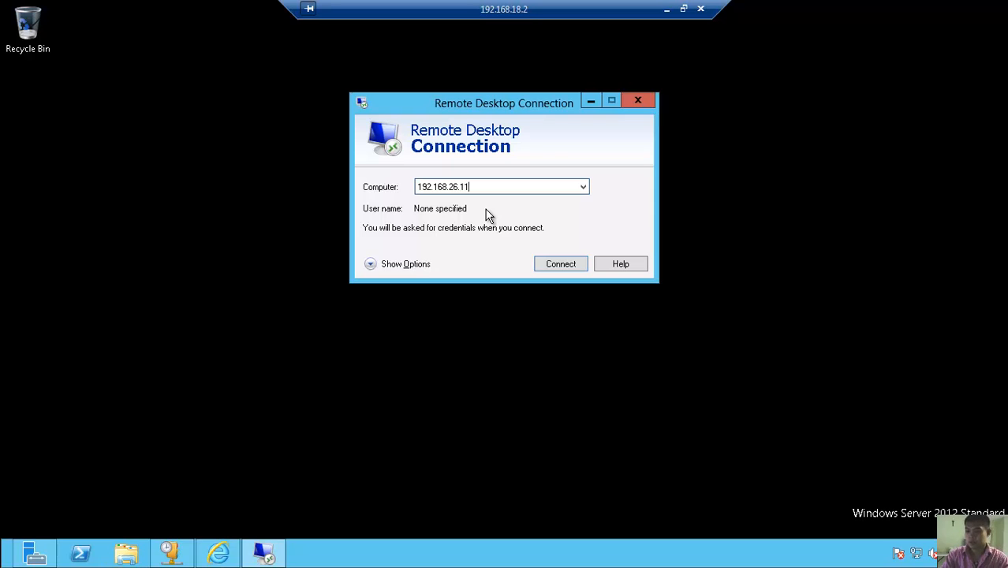
{"action": "key", "text": "Return"}
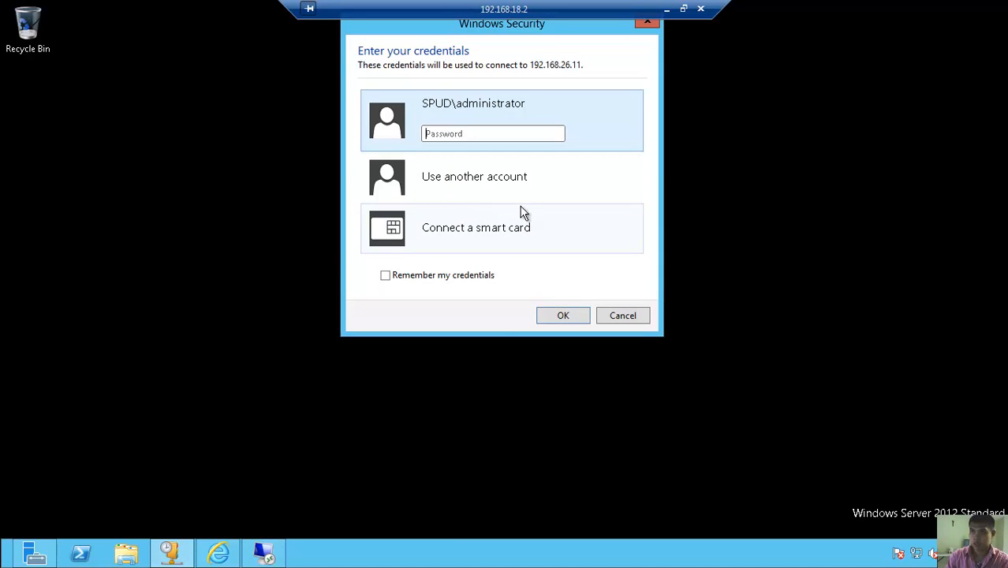
- Sign in with another account, a local user on 192.168.26.11, and its password
{"action": "left_click", "coordinate": [517, 186]}
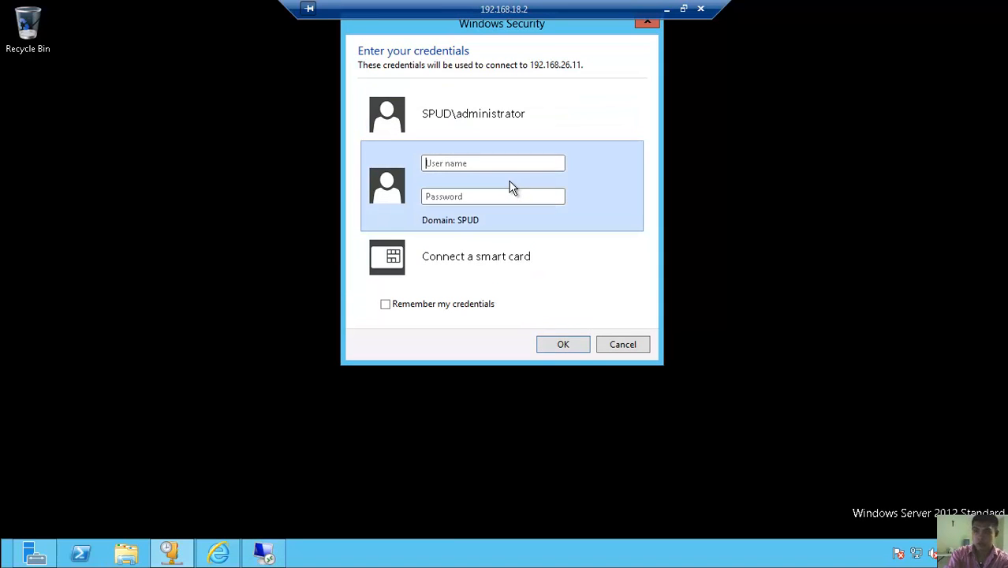
{"action": "type", "text": "19"}
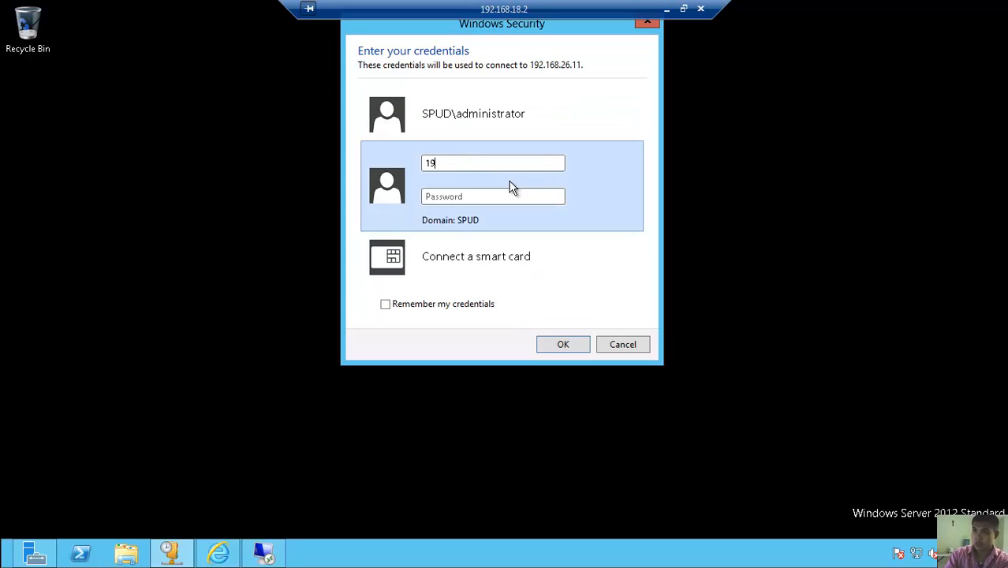
{"action": "type", "text": "2.168.26.11"}
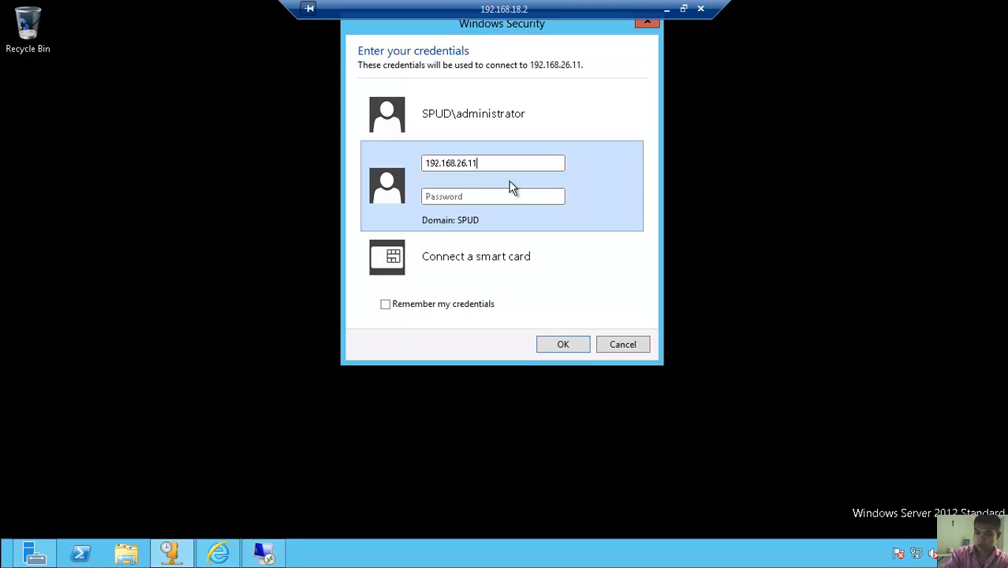
{"action": "type", "text": "\\baby"}
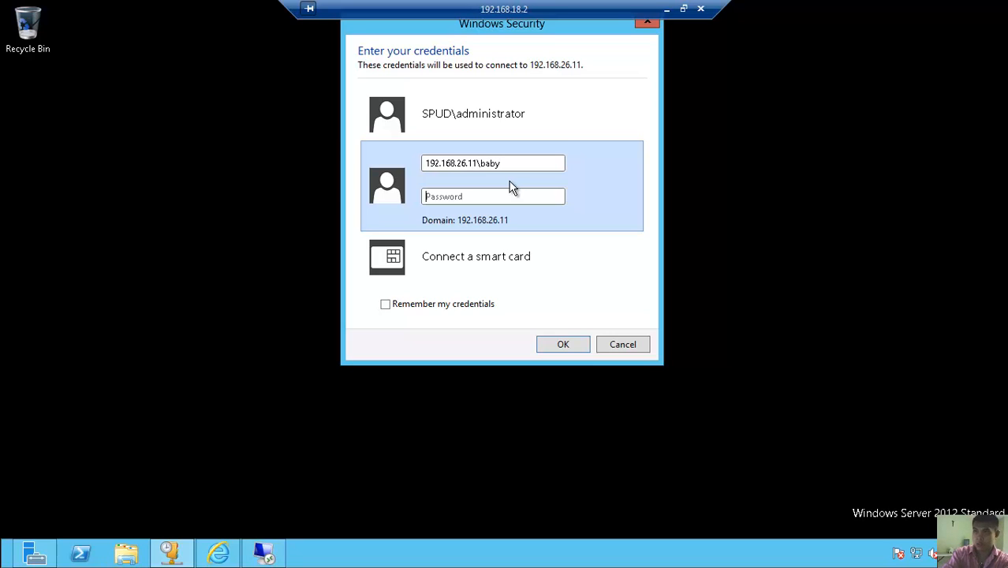
{"action": "type", "text": "p"}
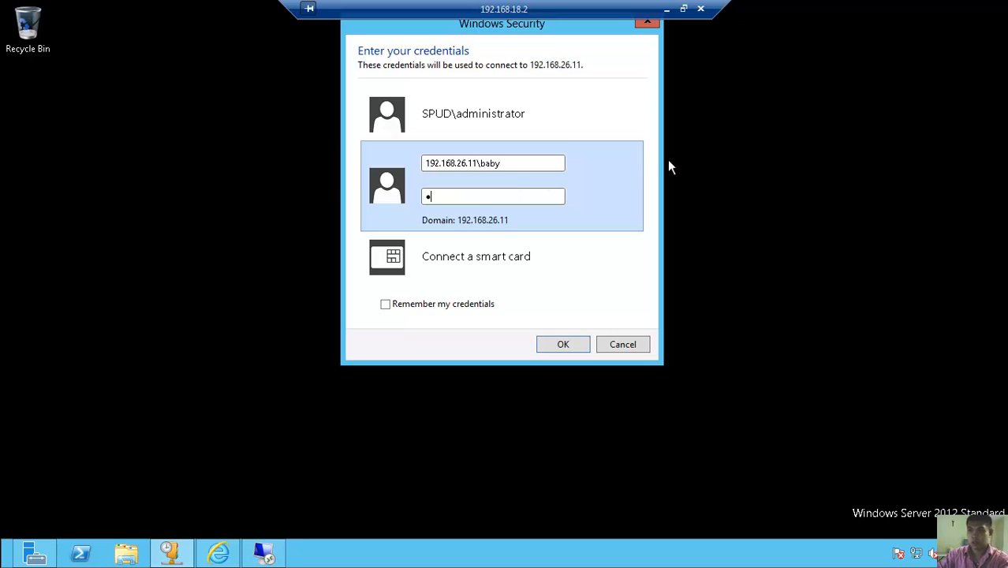
{"action": "left_click", "coordinate": [563, 350]}
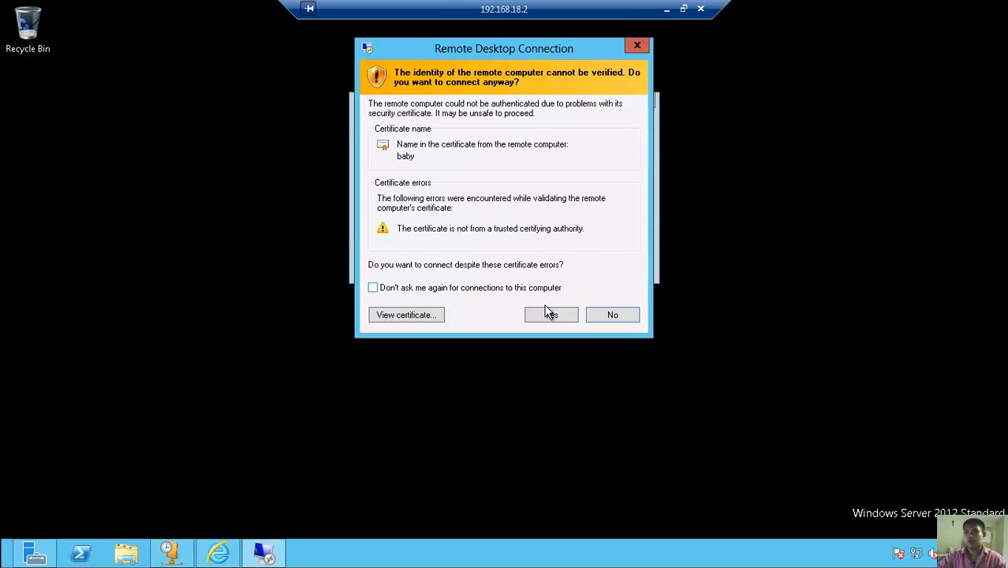
- Accept the certificate warning permanently, then close the client's System window and Start menu
{"action": "left_click", "coordinate": [451, 287]}
{"action": "left_click", "coordinate": [551, 316]}
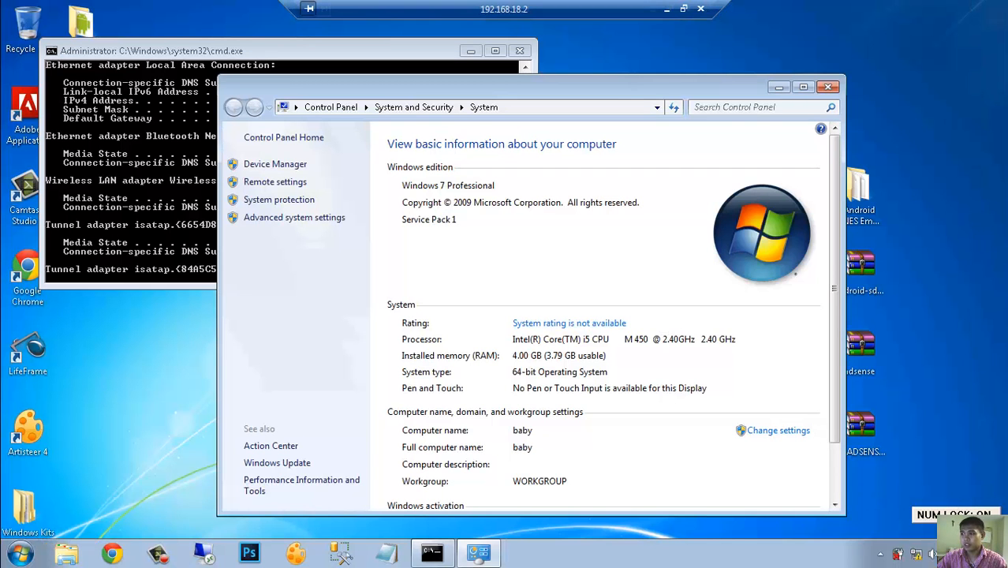
{"action": "left_click", "coordinate": [917, 556]}
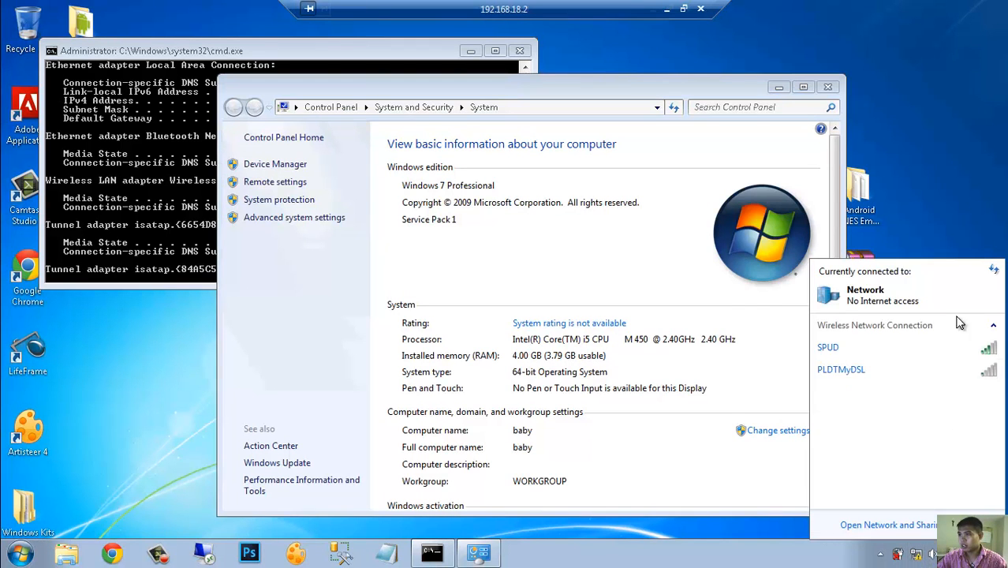
{"action": "left_click", "coordinate": [829, 87]}
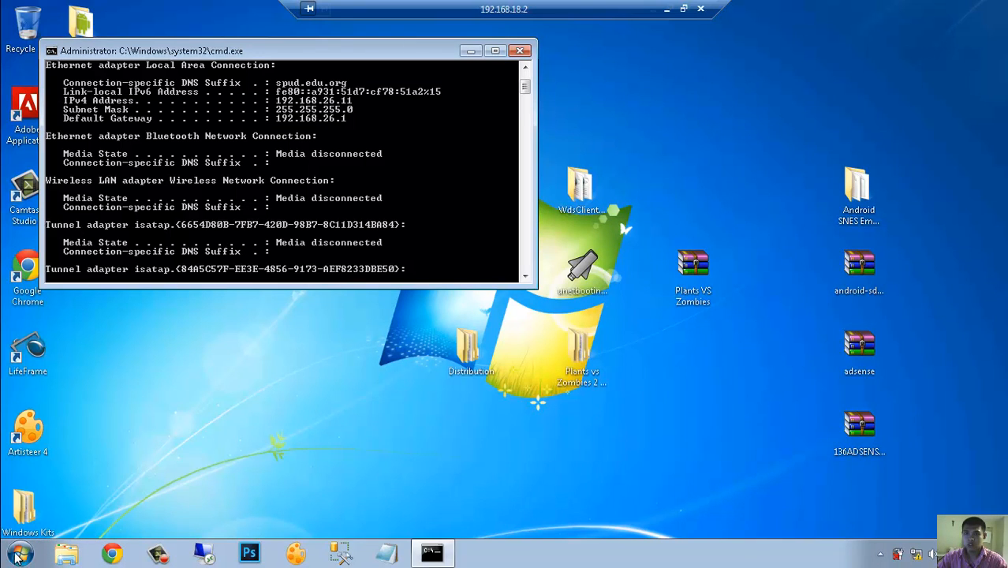
{"action": "left_click", "coordinate": [18, 557]}
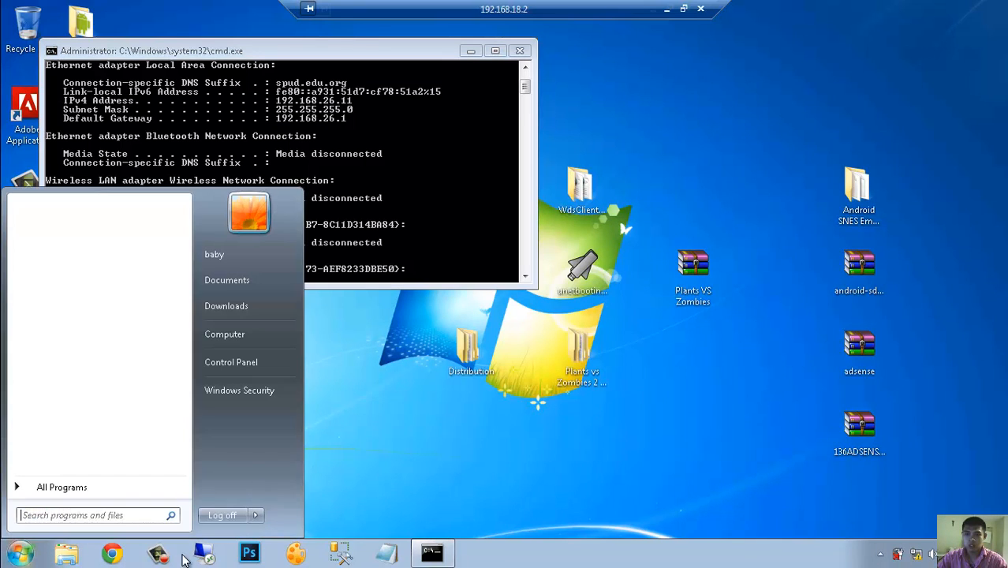
{"action": "left_click", "coordinate": [122, 557]}
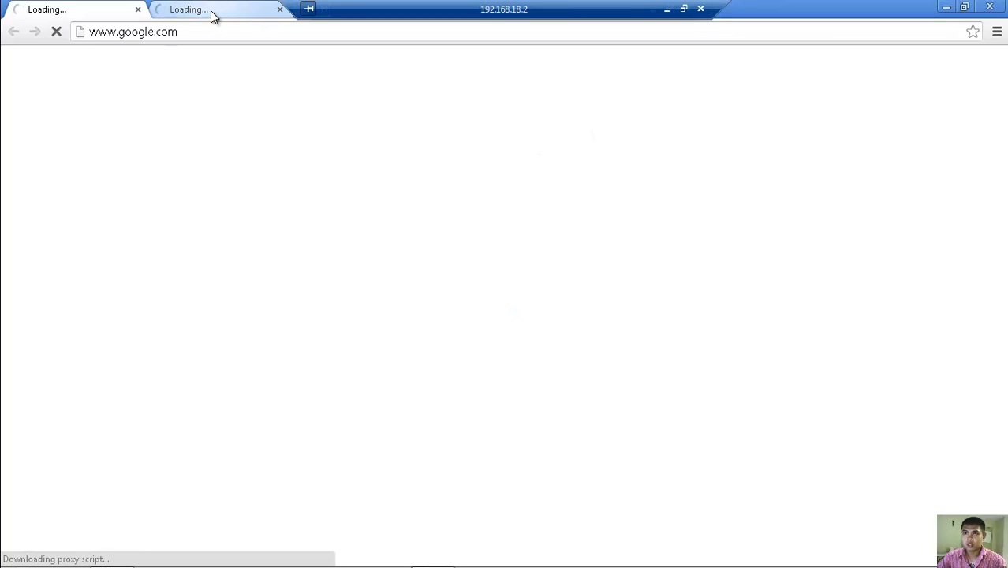
- Minimize the Windows 7 client session, with Chrome still loading, to reveal the server desktop
{"action": "mouse_move", "coordinate": [273, 562]}
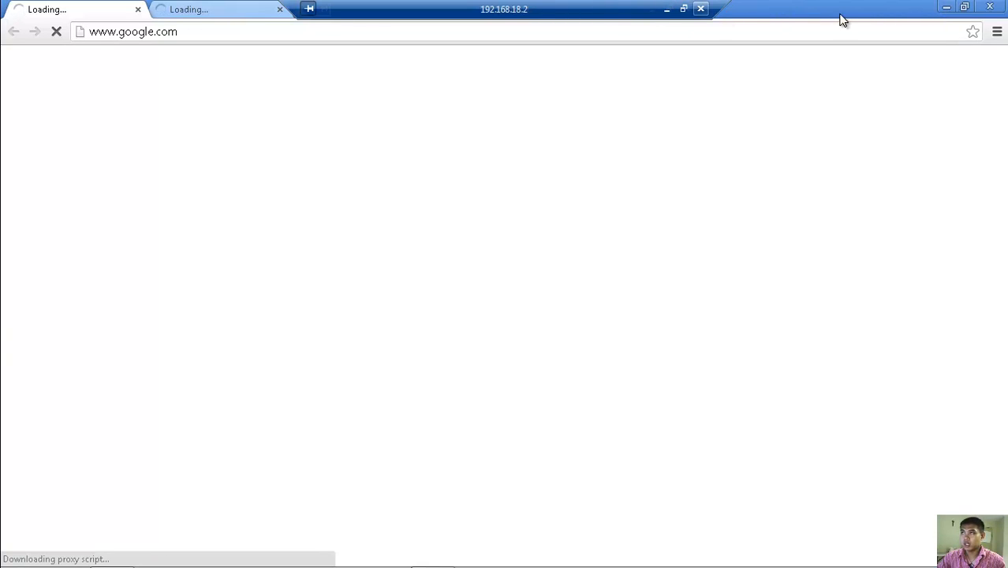
{"action": "left_click", "coordinate": [667, 12]}
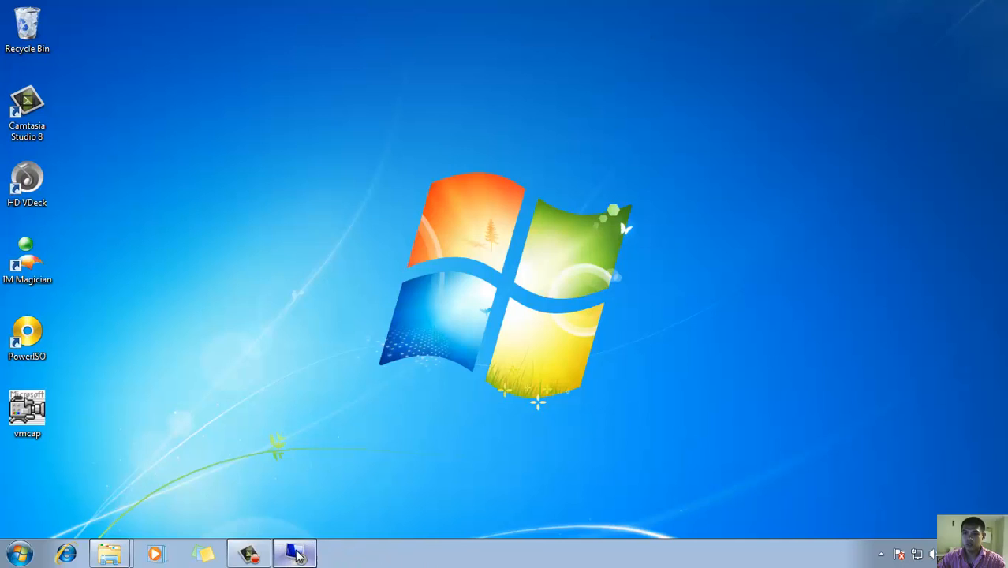
{"action": "left_click", "coordinate": [295, 554]}
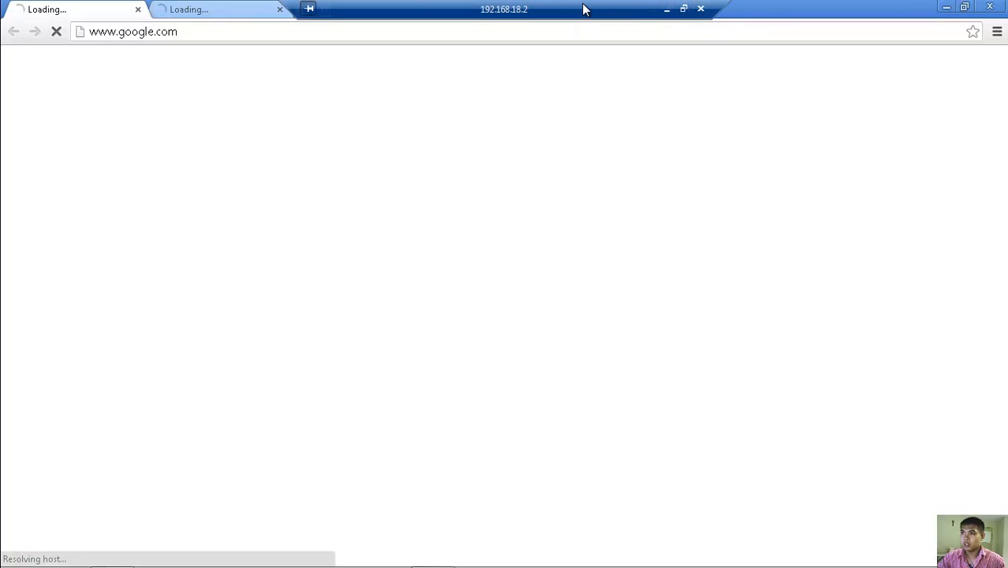
{"action": "left_click_drag", "start_coordinate": [582, 4], "coordinate": [499, 3]}
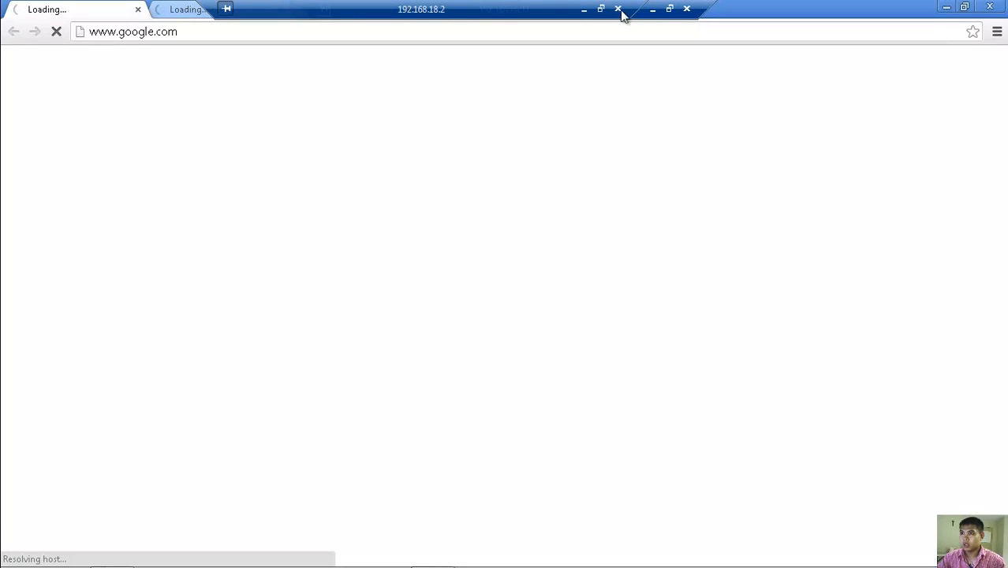
{"action": "left_click", "coordinate": [651, 10]}
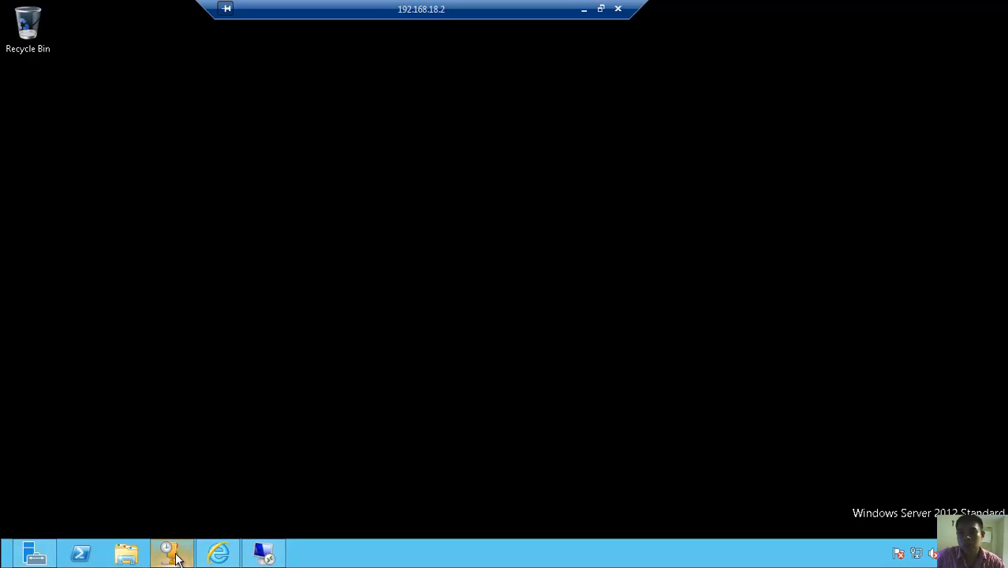
- Reopen Server Manager, go to its Dashboard listing AD DS, DHCP, DNS and File services, and open the Manage menu
{"action": "left_click", "coordinate": [36, 548]}
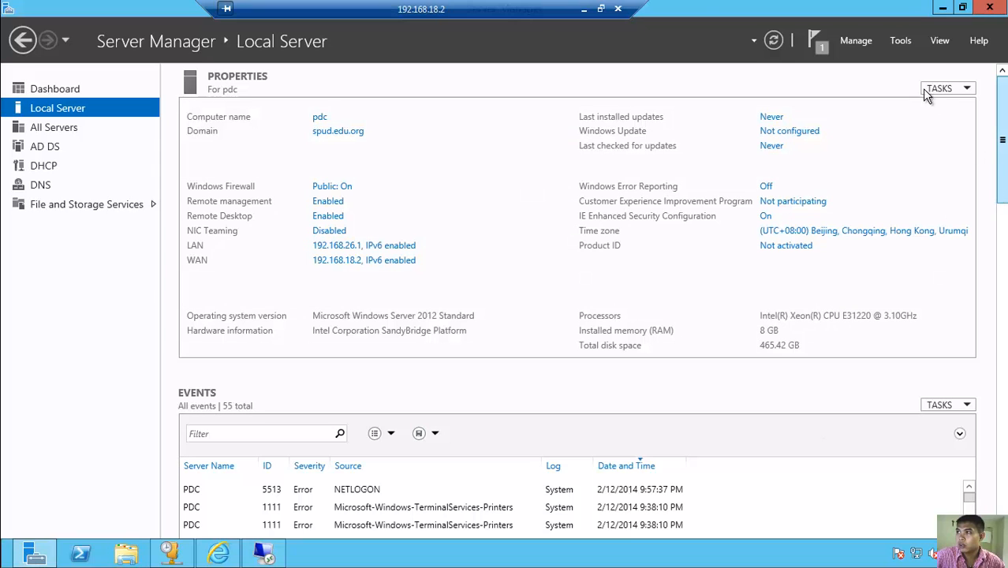
{"action": "left_click", "coordinate": [905, 41]}
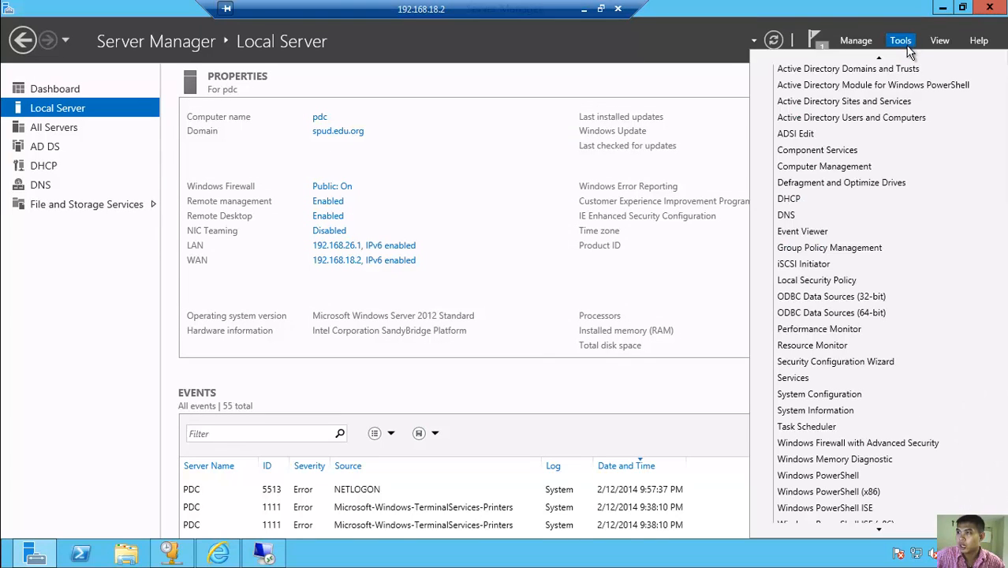
{"action": "left_click", "coordinate": [901, 43]}
{"action": "left_click", "coordinate": [902, 42]}
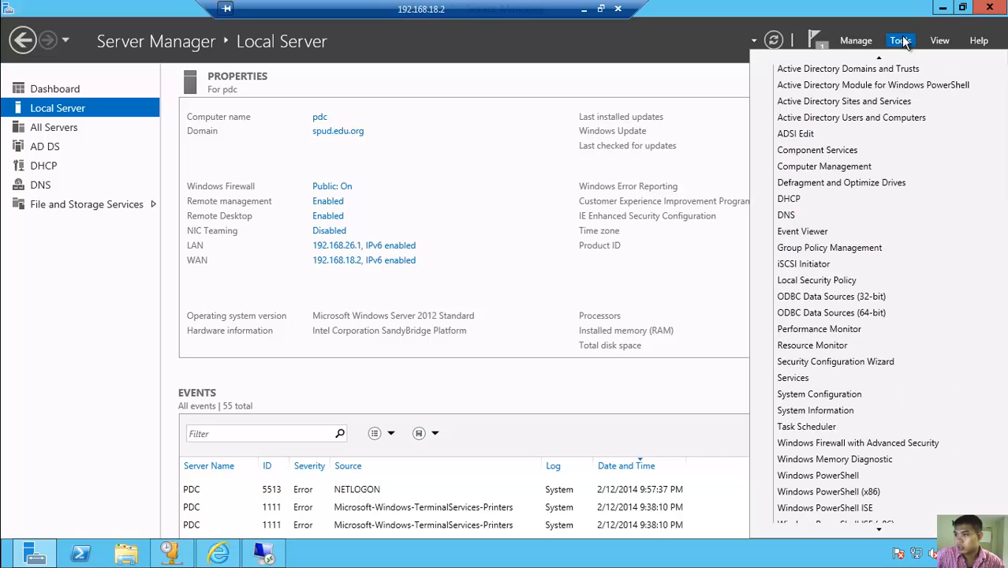
{"action": "scroll", "coordinate": [854, 419], "scroll_direction": "down", "scroll_amount": 1}
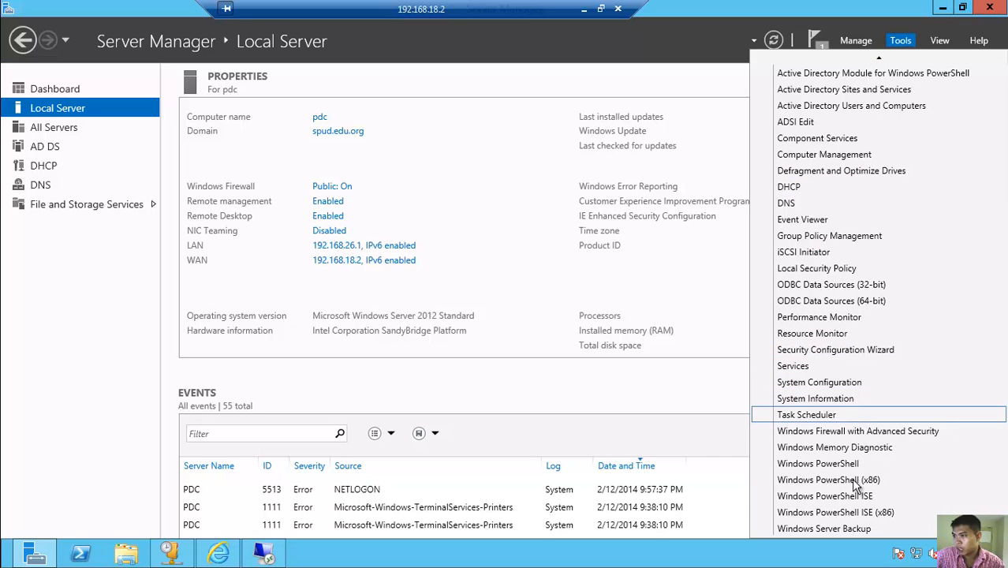
{"action": "left_click", "coordinate": [856, 41]}
{"action": "left_click", "coordinate": [53, 91]}
{"action": "left_click", "coordinate": [54, 91]}
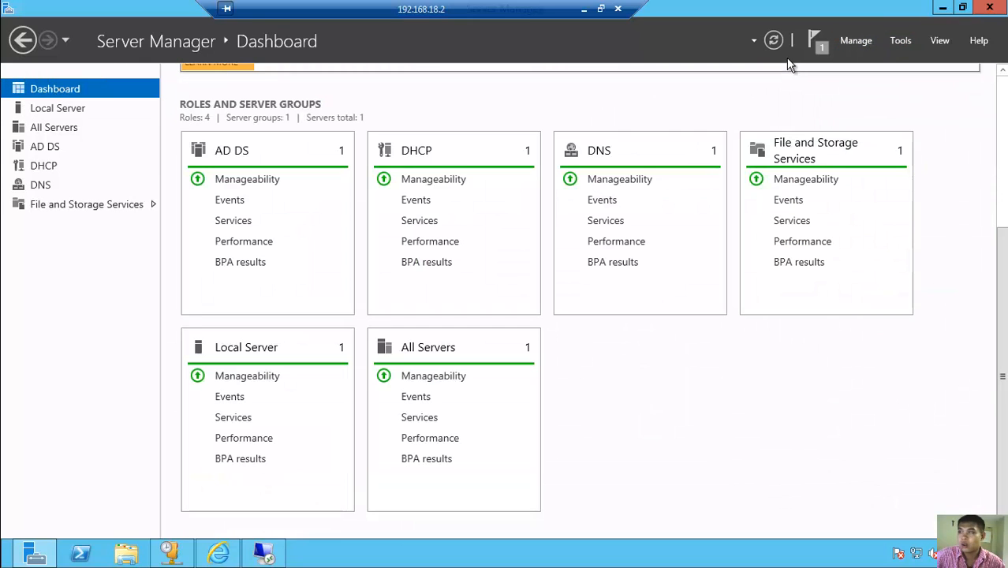
{"action": "left_click", "coordinate": [858, 42]}
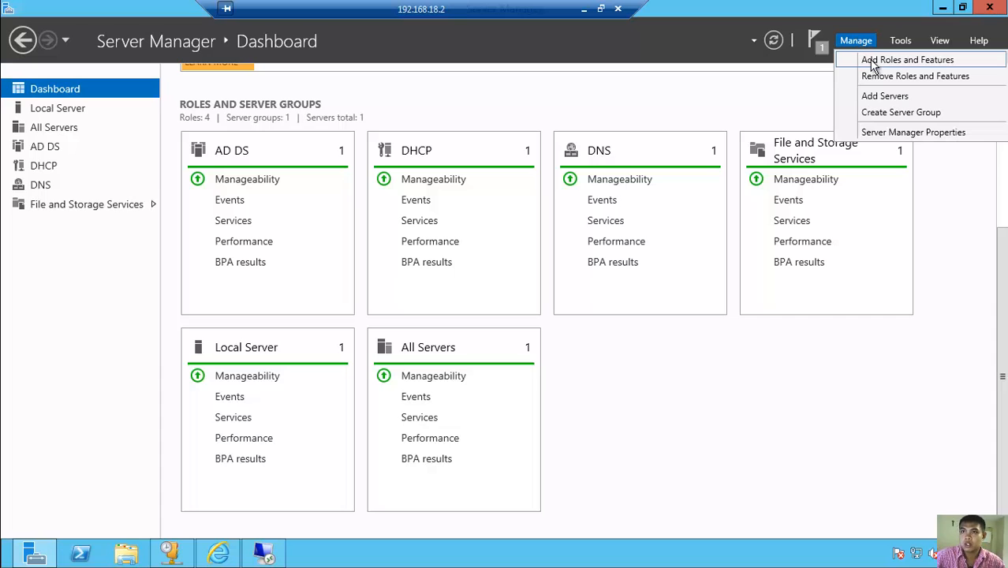
- Start a role-based installation on the local server and select Remote Access with its required features
{"action": "left_click", "coordinate": [873, 63]}
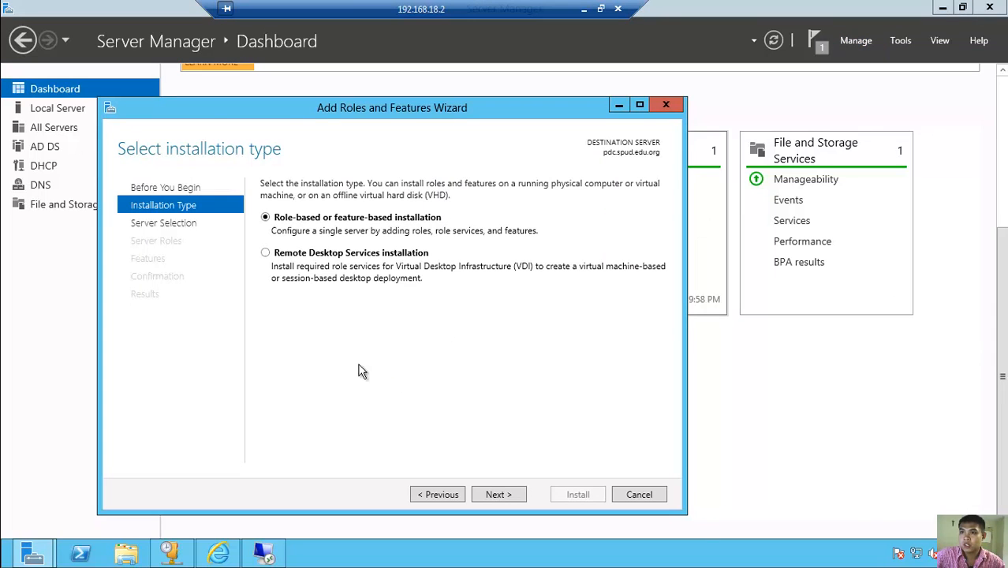
{"action": "left_click", "coordinate": [505, 497]}
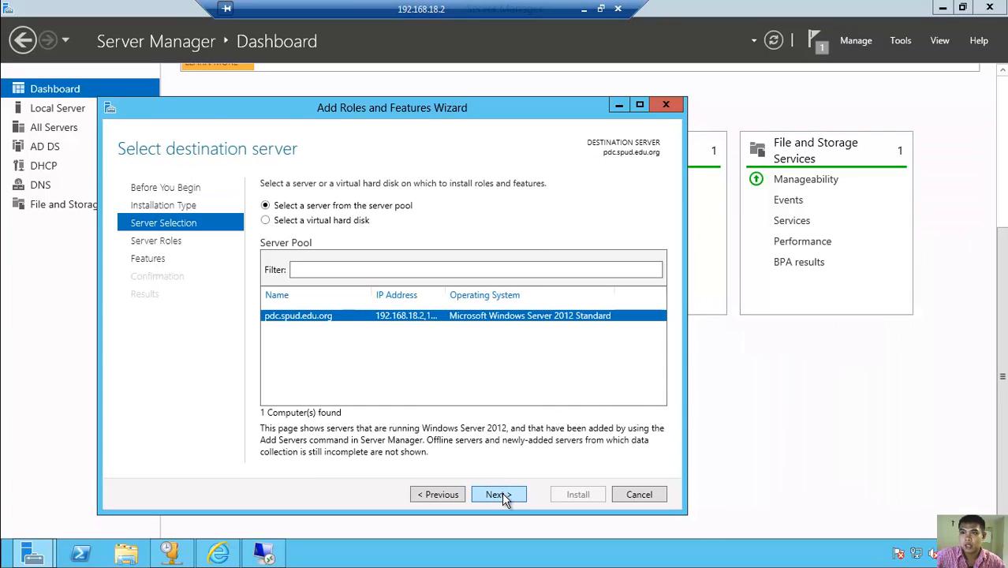
{"action": "left_click", "coordinate": [498, 495]}
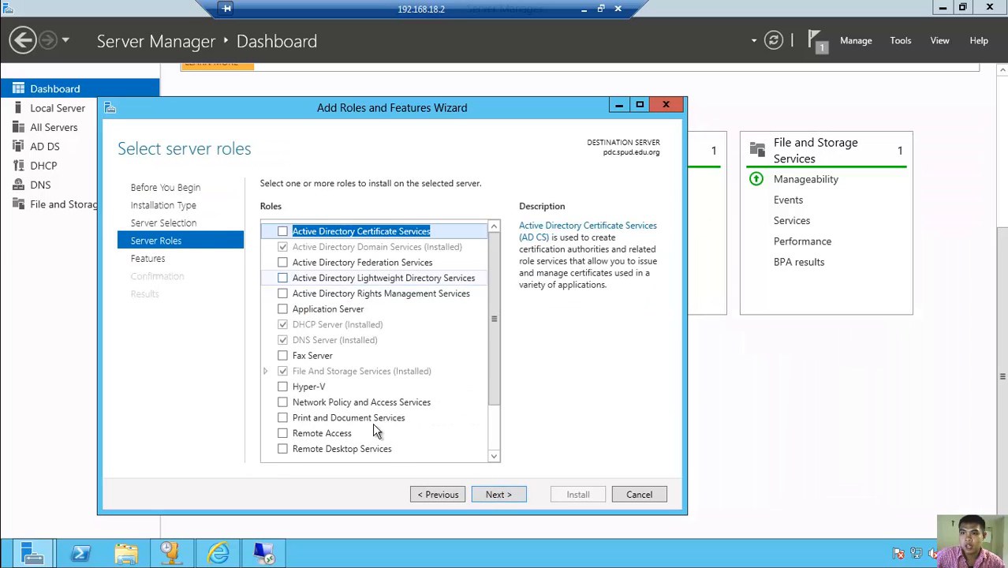
{"action": "scroll", "coordinate": [398, 430], "scroll_direction": "down", "scroll_amount": 2}
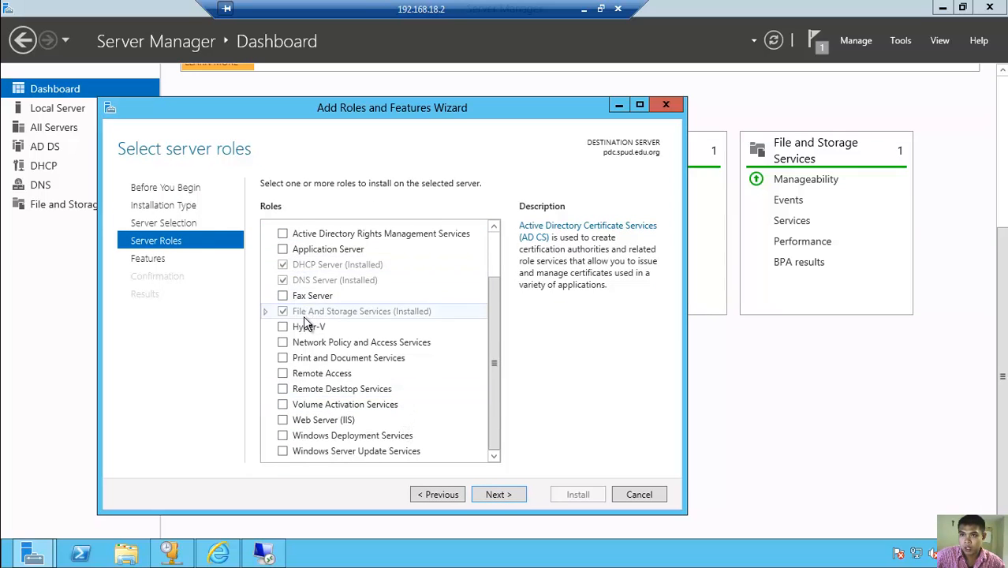
{"action": "left_click", "coordinate": [282, 373]}
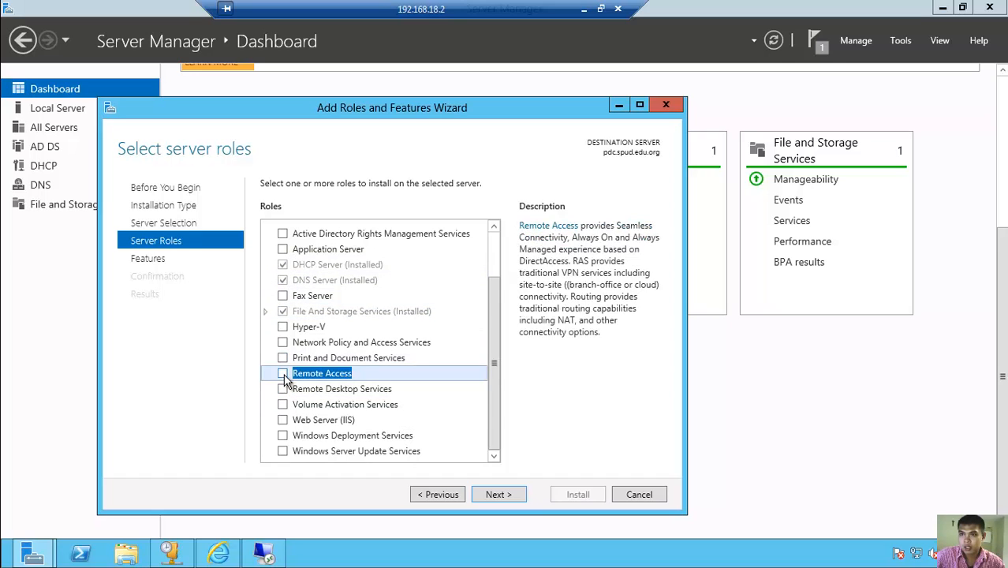
{"action": "left_click", "coordinate": [439, 433]}
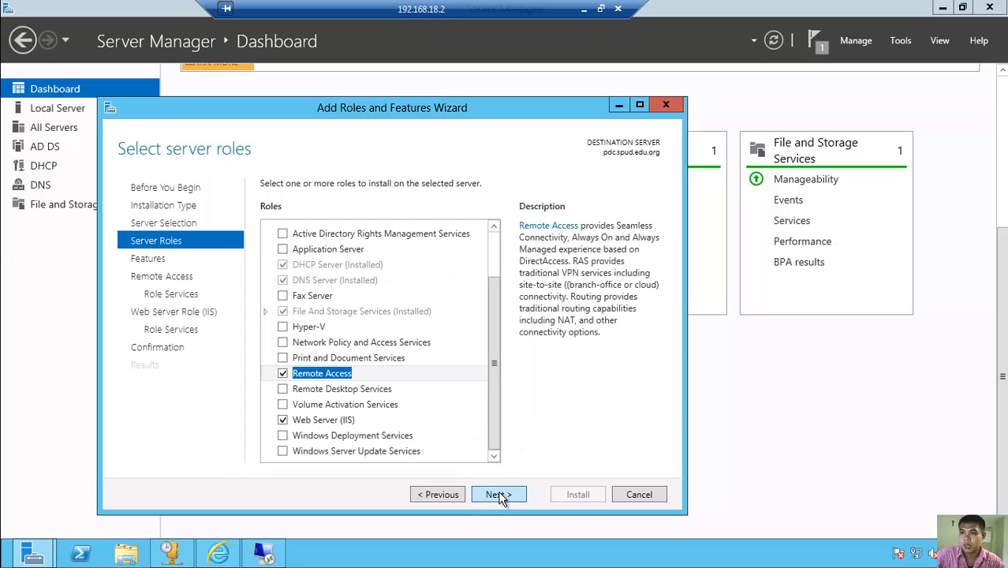
- Add Routing to the Remote Access role services, keep the default Web Server (IIS) services, and install
{"action": "left_click", "coordinate": [499, 495]}
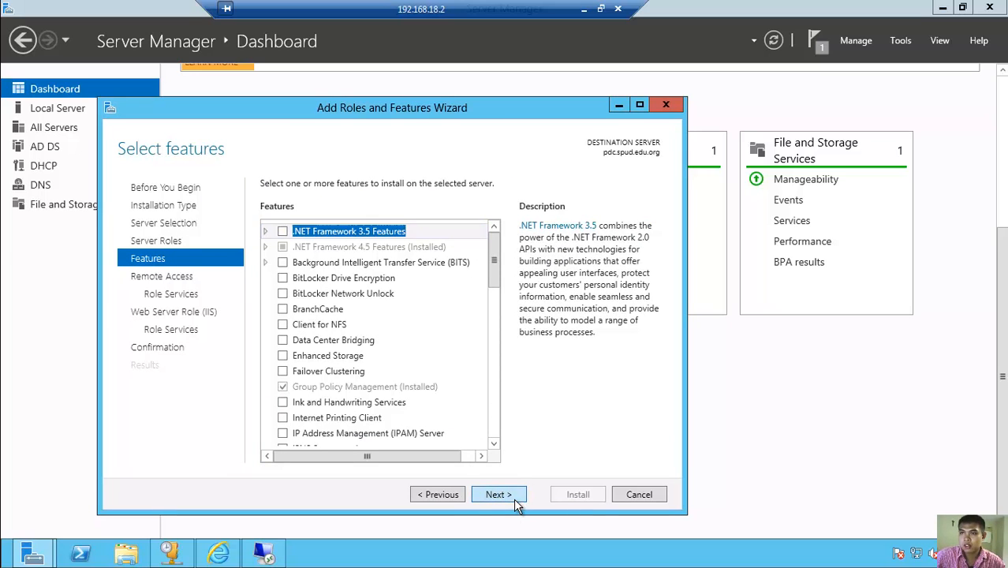
{"action": "left_click", "coordinate": [513, 497]}
{"action": "left_click", "coordinate": [513, 497]}
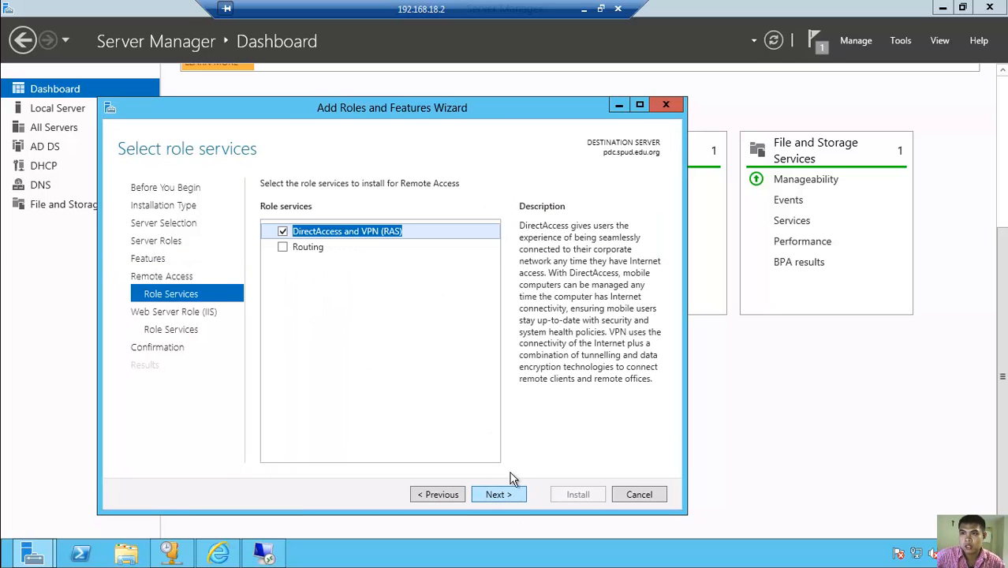
{"action": "left_click", "coordinate": [283, 247]}
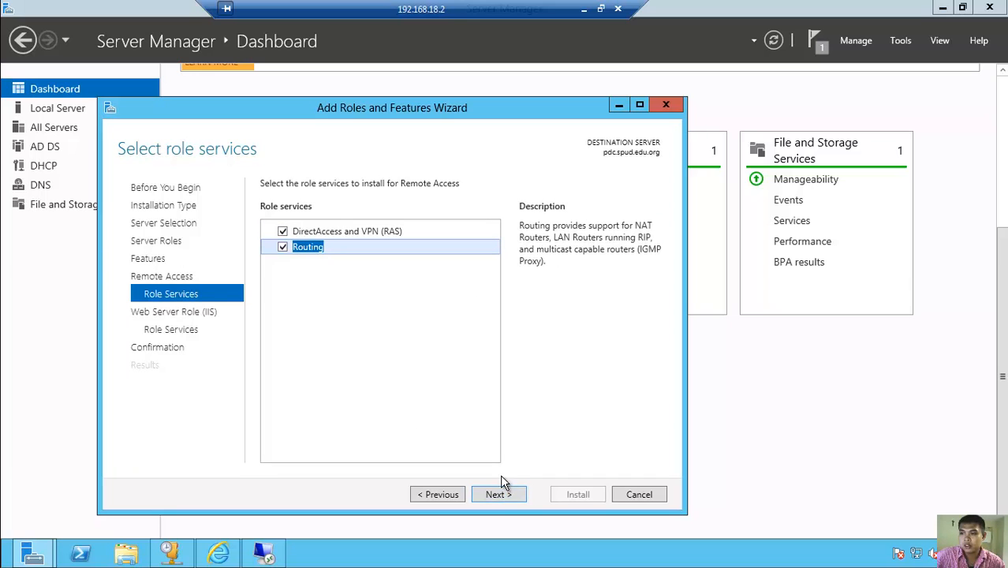
{"action": "left_click", "coordinate": [500, 495]}
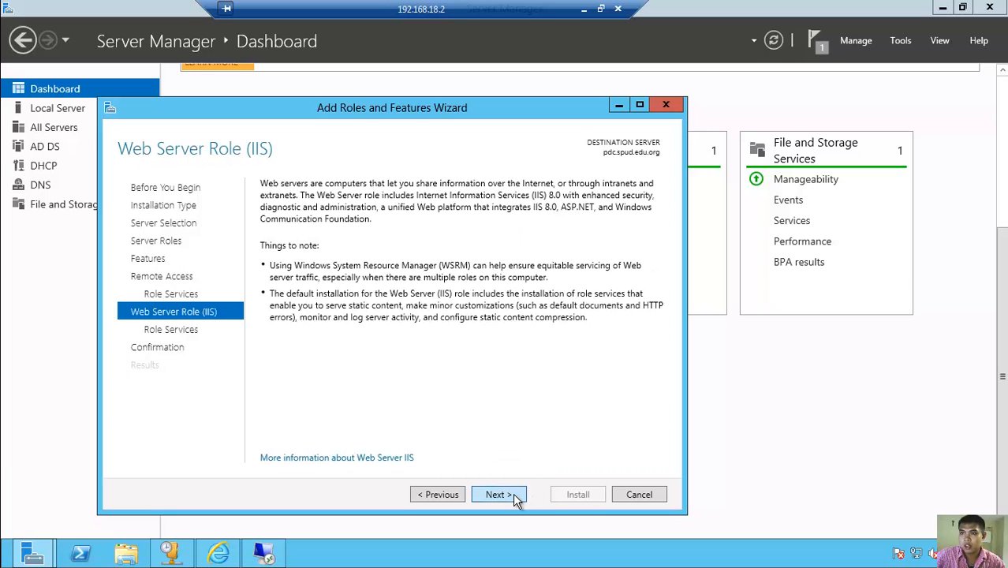
{"action": "left_click", "coordinate": [514, 499]}
{"action": "left_click", "coordinate": [516, 499]}
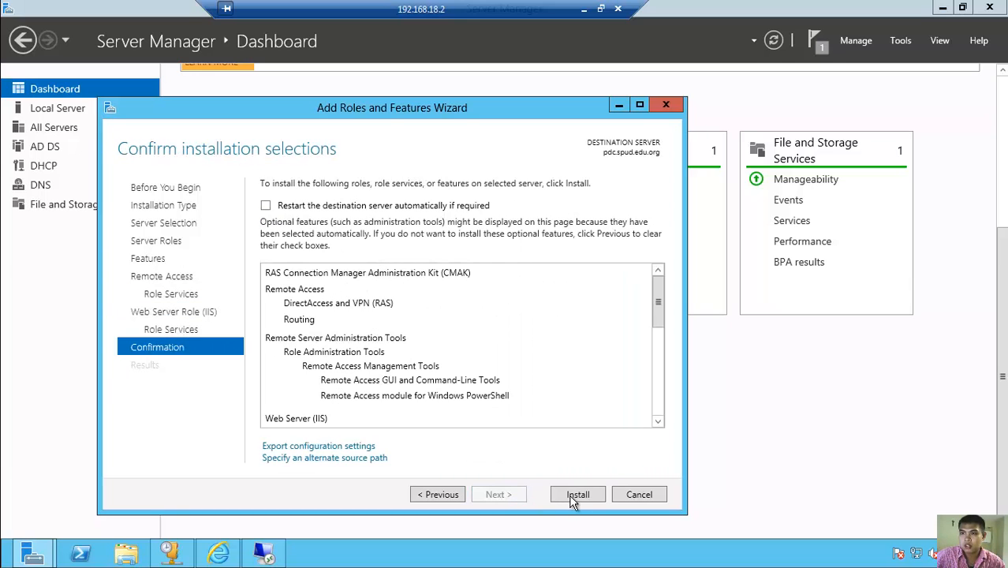
{"action": "left_click", "coordinate": [576, 495]}
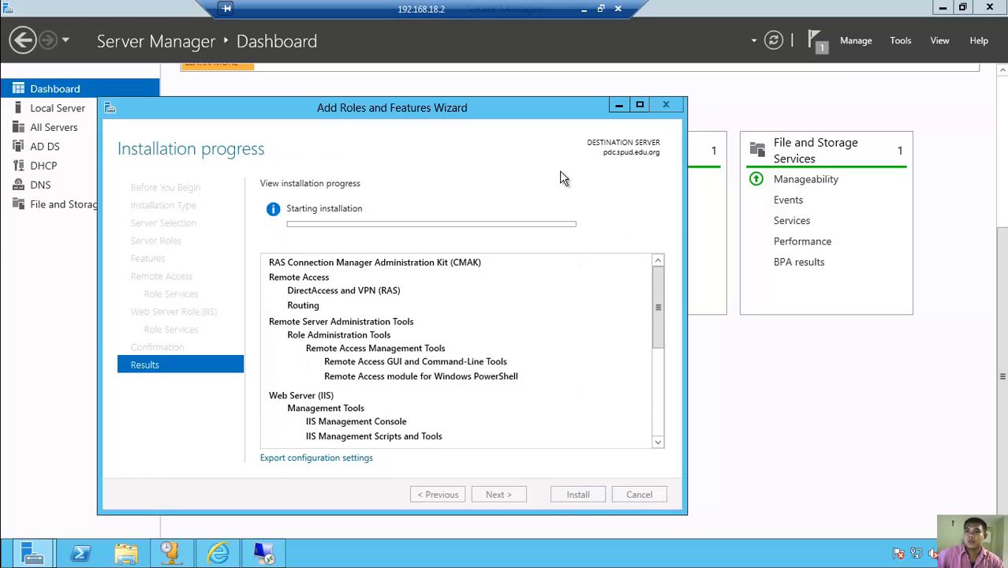
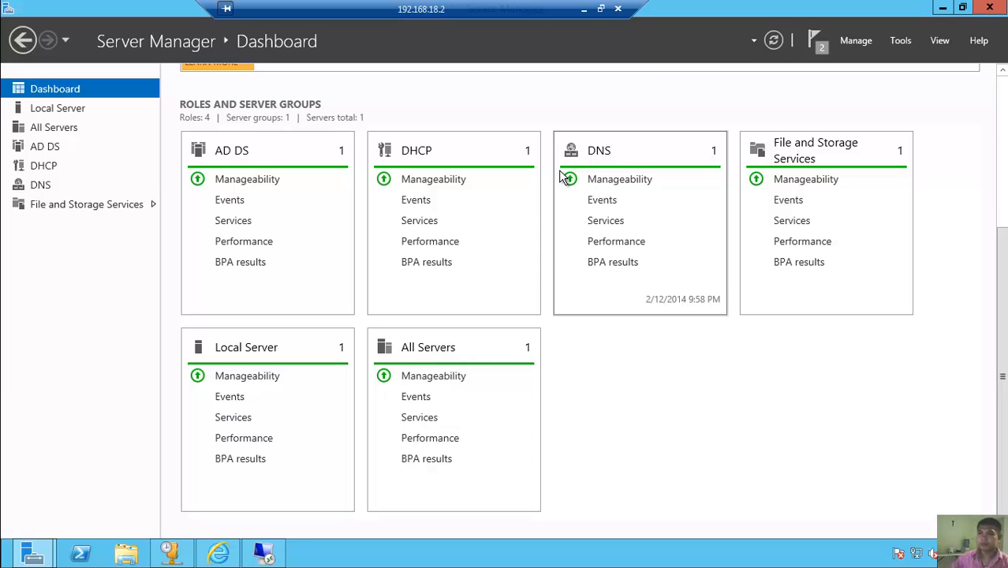
- Review the finished Remote Access and IIS installation results and close the wizard
{"action": "mouse_move", "coordinate": [47, 556]}
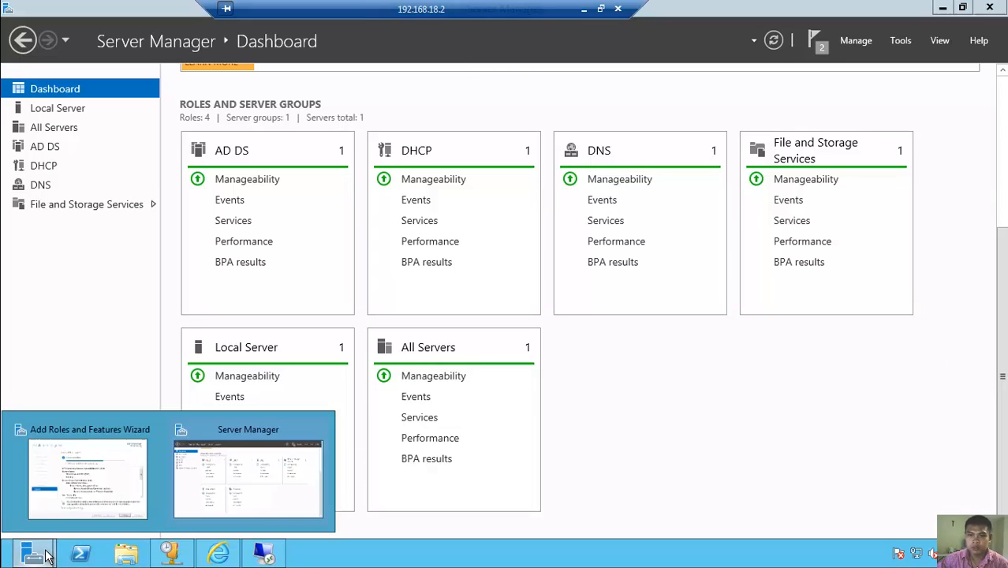
{"action": "left_click", "coordinate": [129, 483]}
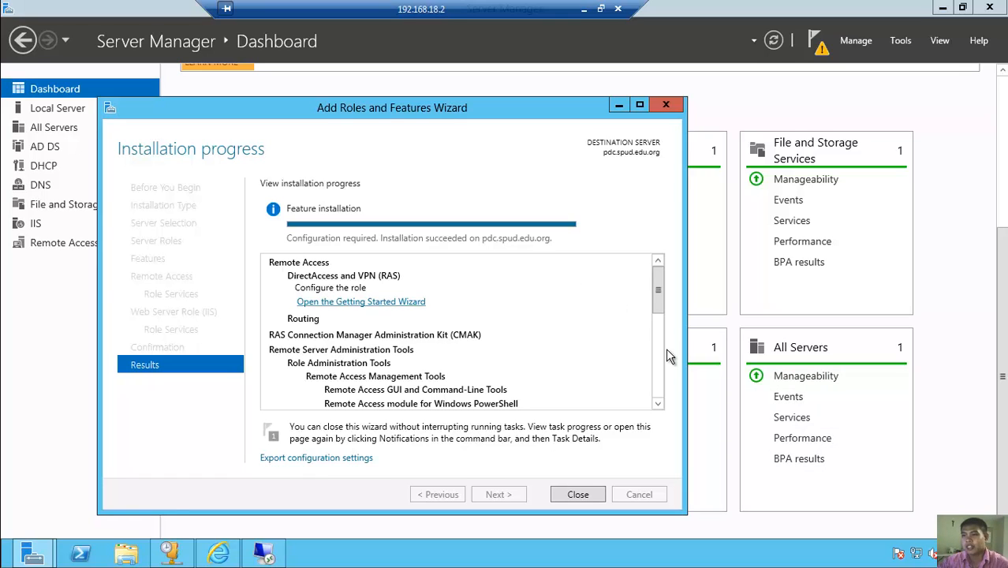
{"action": "left_click", "coordinate": [575, 497]}
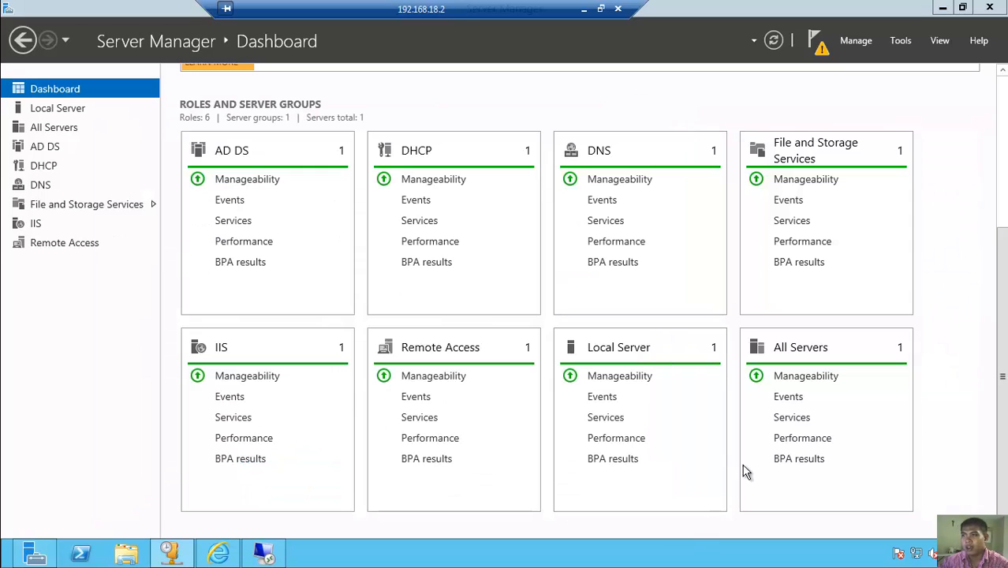
- Open the Routing and Remote Access console maximized on PDC (local), then switch to the client's Chrome
{"action": "left_click", "coordinate": [902, 40]}
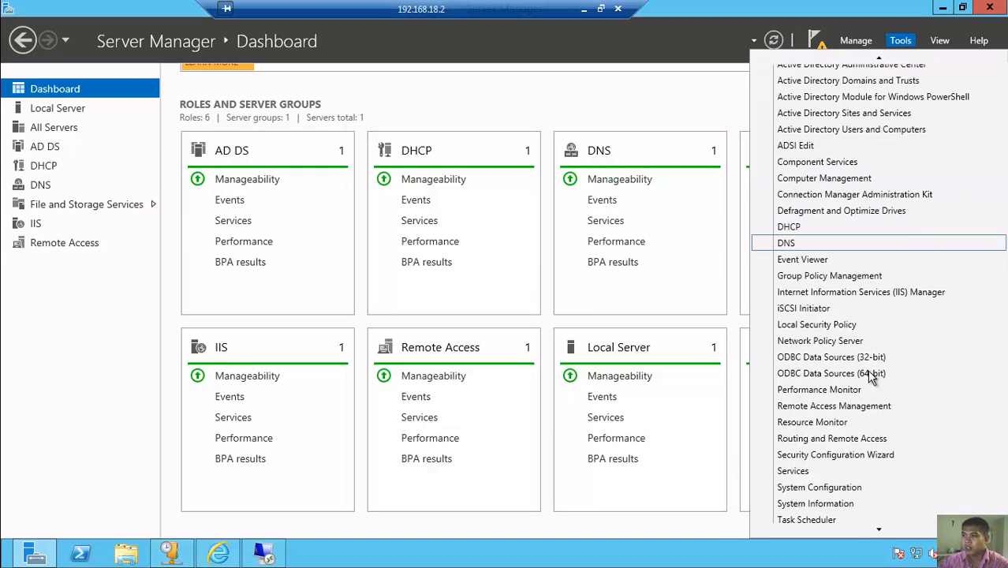
{"action": "left_click", "coordinate": [868, 440]}
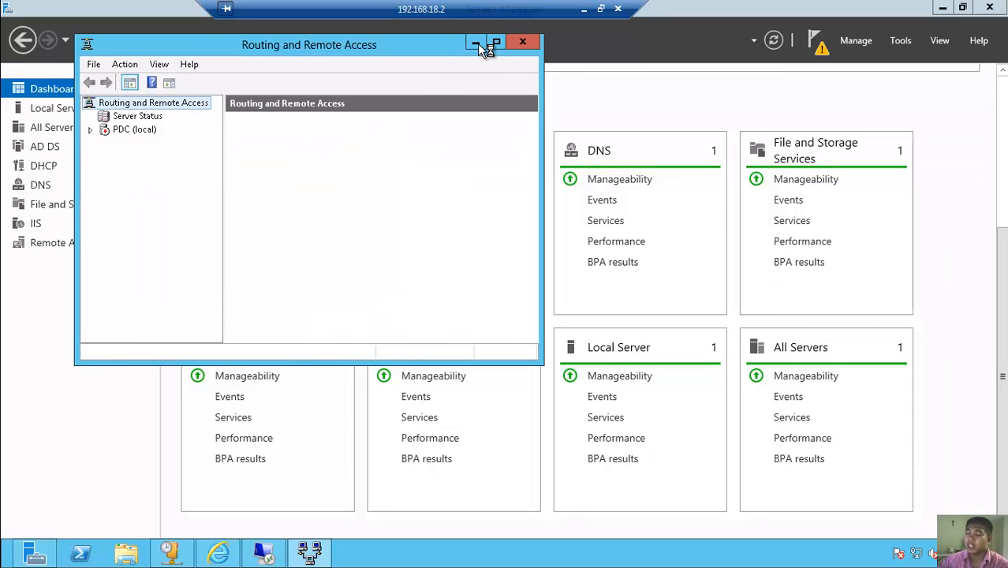
{"action": "left_click", "coordinate": [130, 131]}
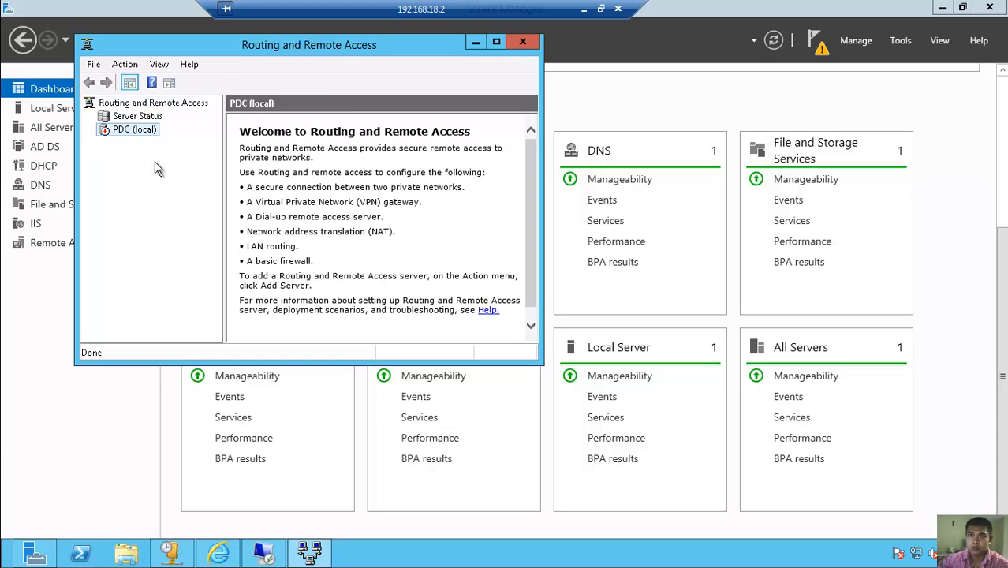
{"action": "left_click", "coordinate": [496, 42]}
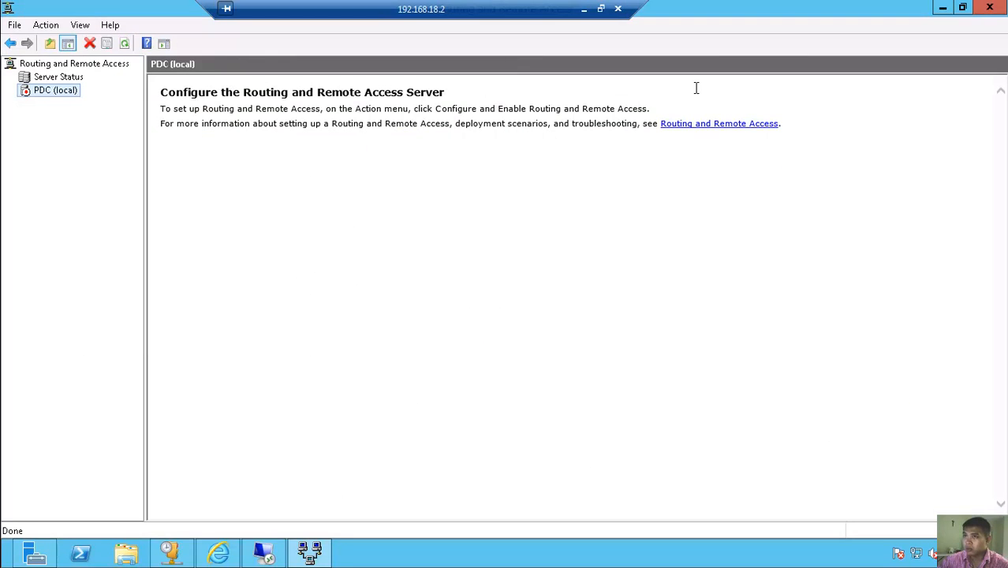
{"action": "left_click", "coordinate": [272, 556]}
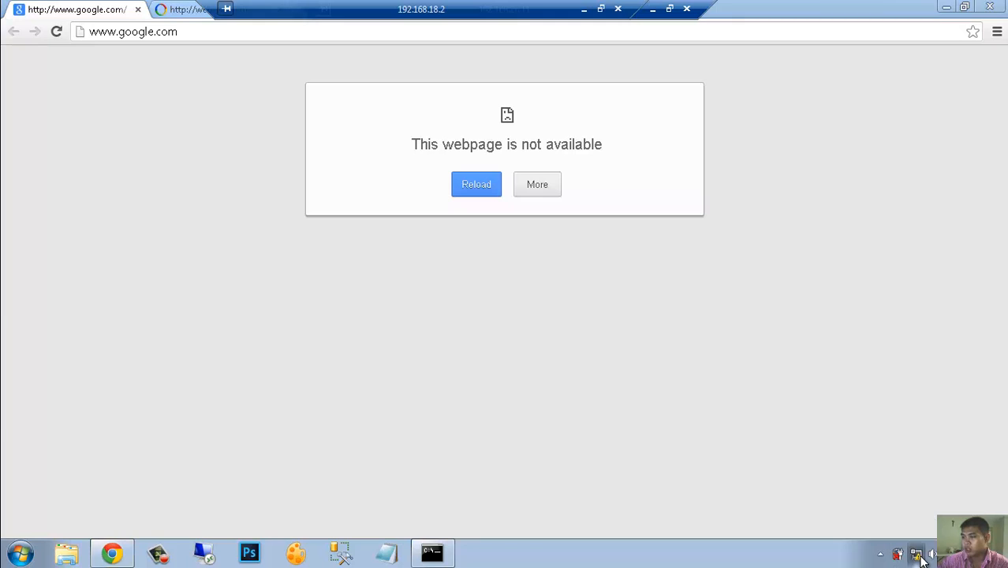
- Confirm the client has no Internet connection, then return to the server's remote session
{"action": "left_click", "coordinate": [917, 555]}
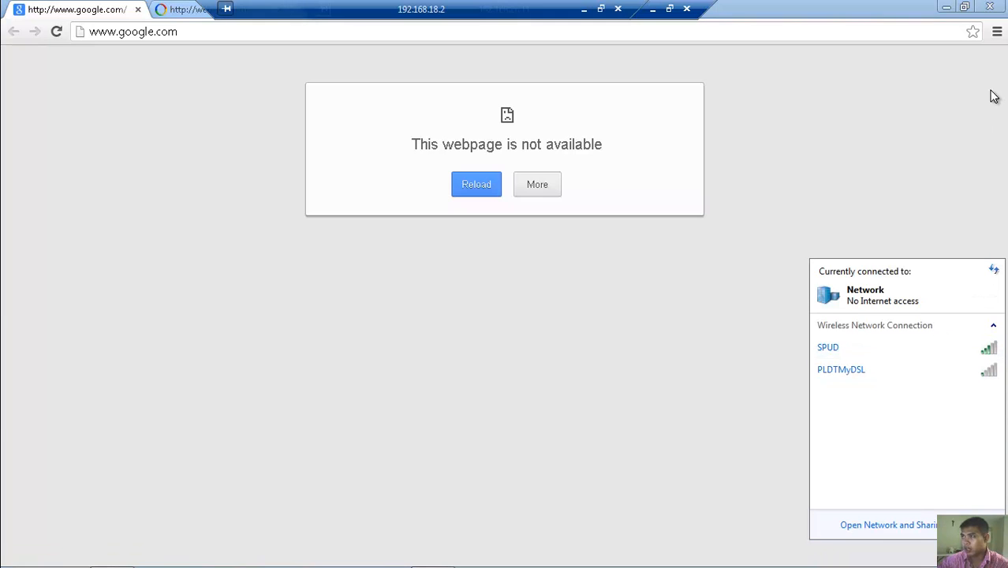
{"action": "left_click", "coordinate": [946, 7]}
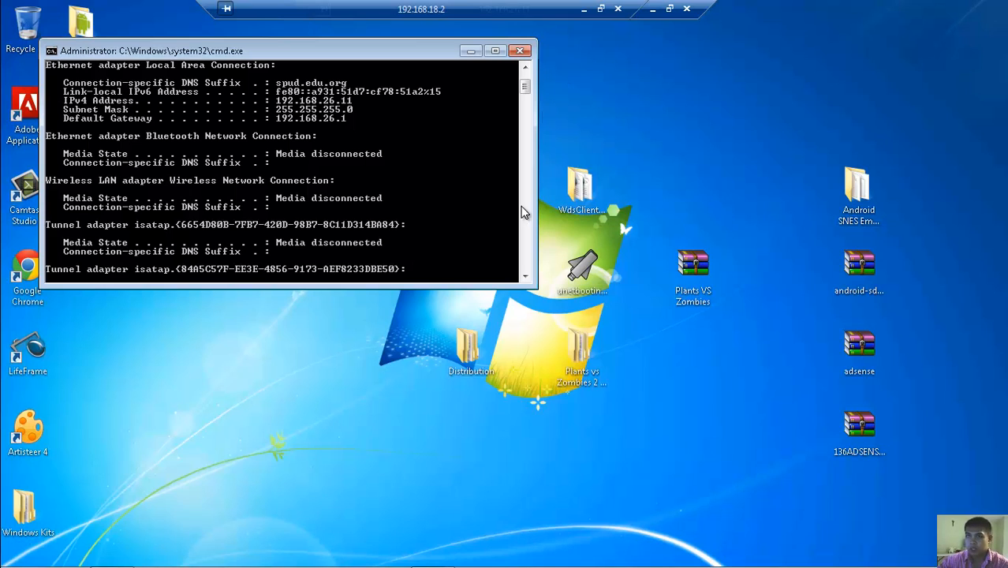
{"action": "left_click", "coordinate": [653, 12]}
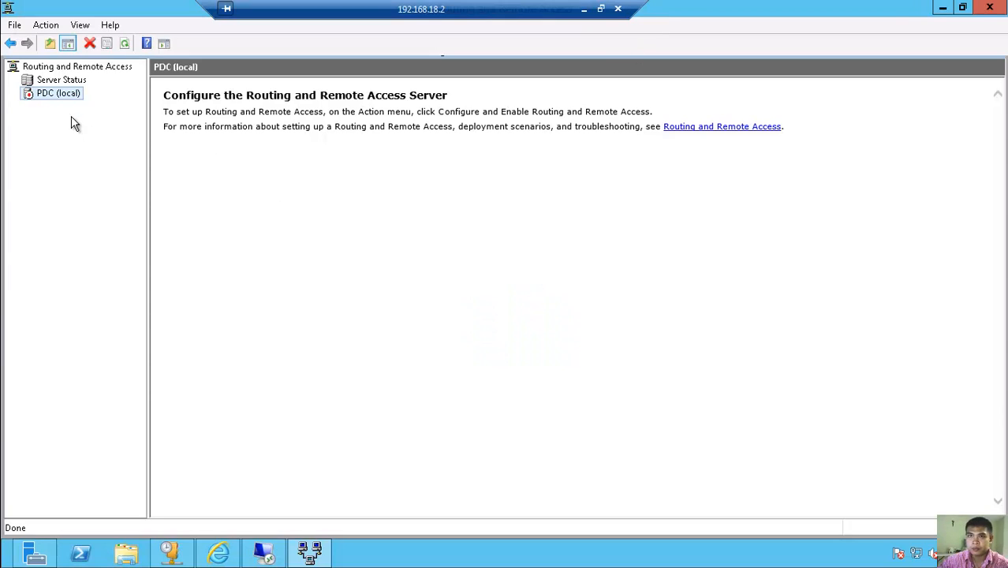
- Configure Routing and Remote Access on PDC for NAT, using WAN as the public interface
{"action": "right_click", "coordinate": [67, 94]}
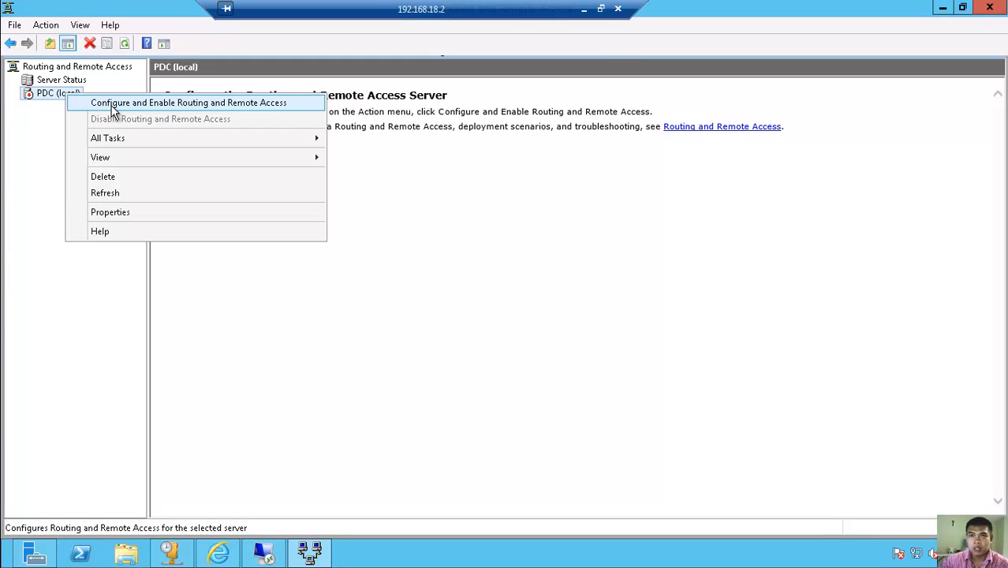
{"action": "left_click", "coordinate": [111, 106]}
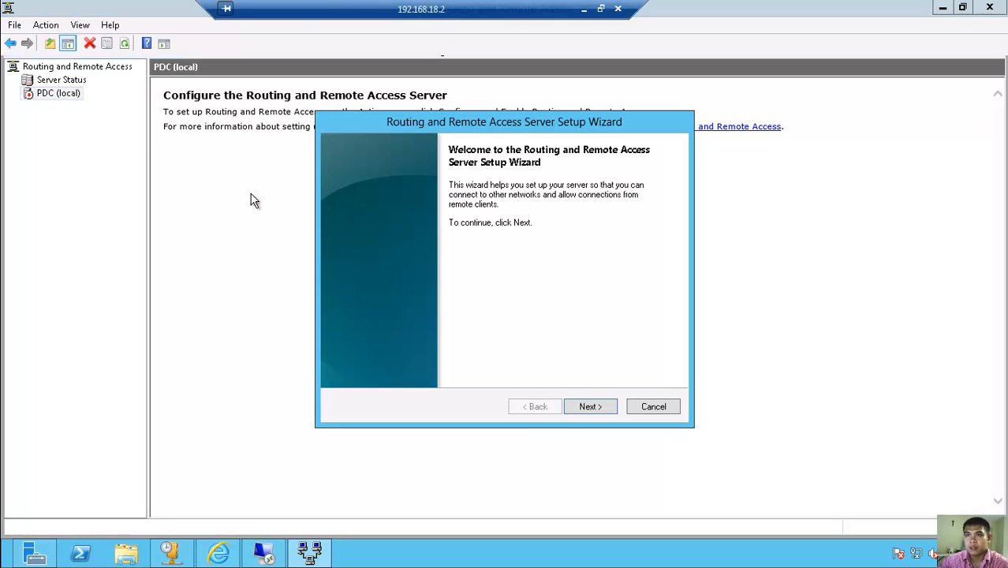
{"action": "left_click", "coordinate": [588, 407]}
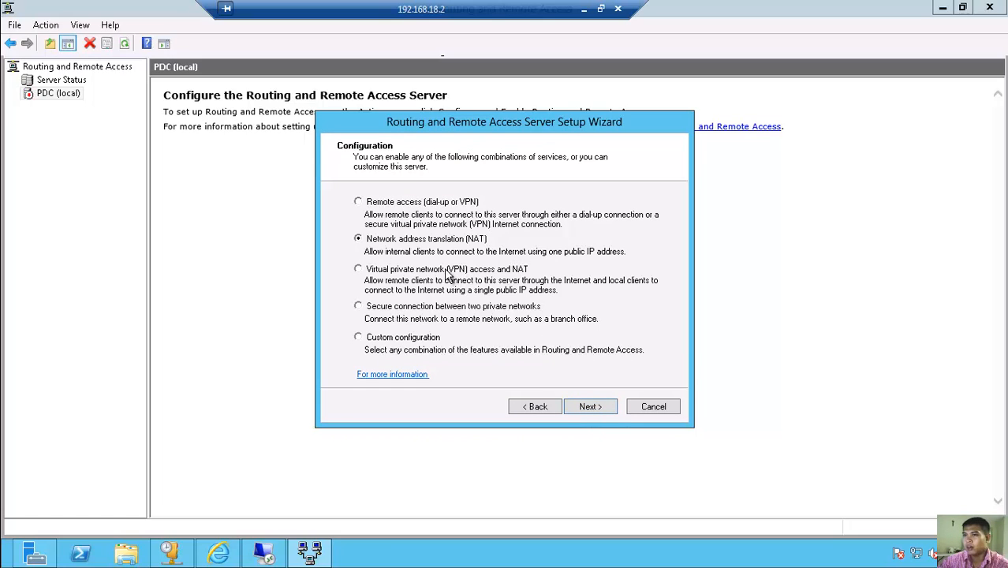
{"action": "left_click", "coordinate": [604, 405]}
{"action": "left_click", "coordinate": [386, 247]}
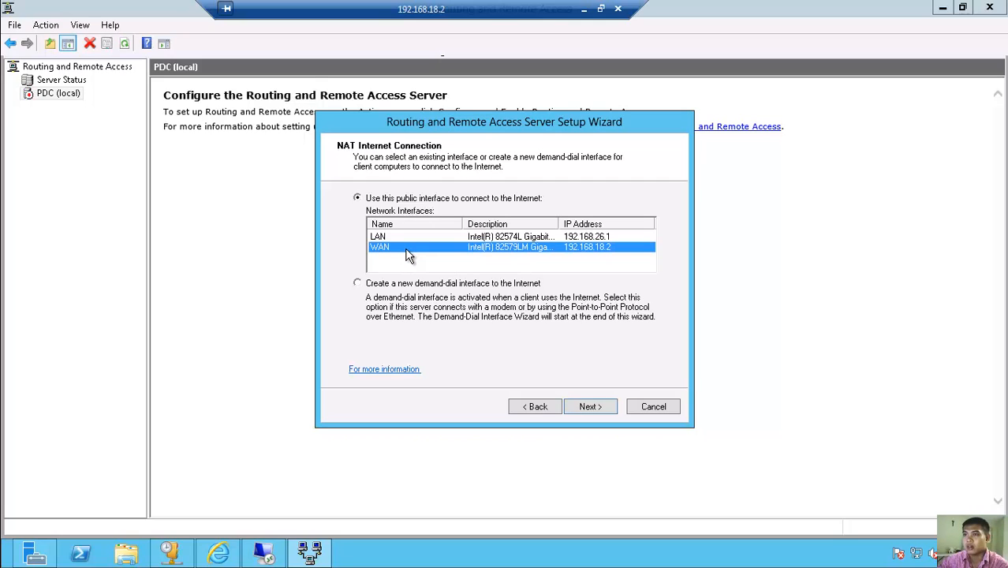
{"action": "left_click", "coordinate": [612, 411]}
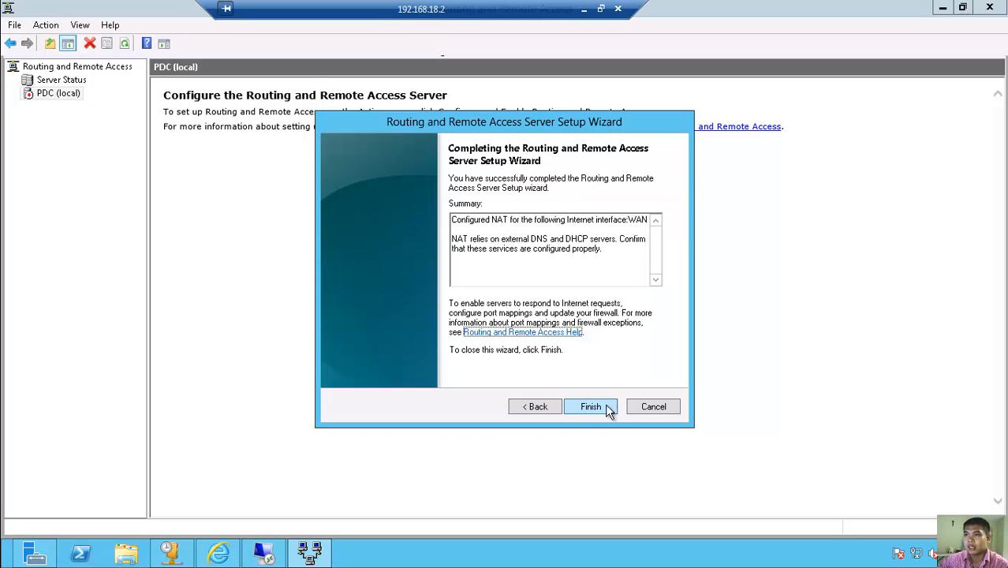
{"action": "left_click", "coordinate": [594, 408]}
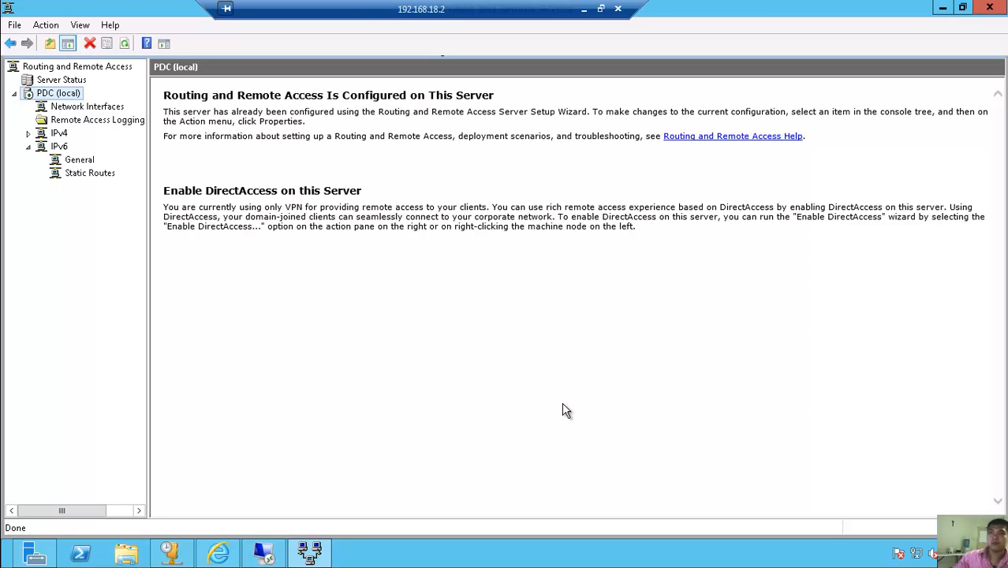
- Refresh the console to show PDC's routing service running
{"action": "left_click", "coordinate": [124, 47]}
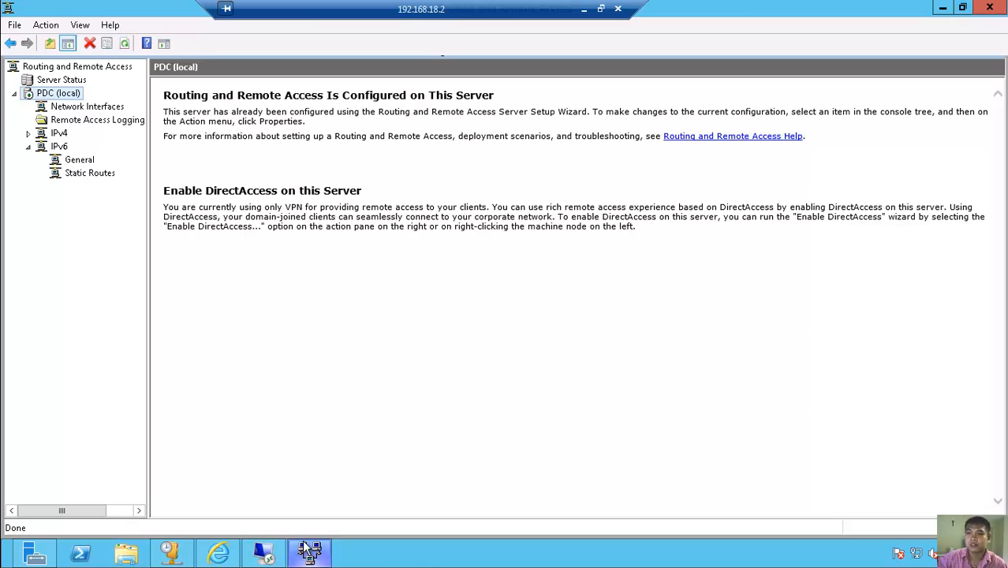
- On the client, check the network status and load yahoo.com in Chrome's second tab
{"action": "left_click", "coordinate": [265, 555]}
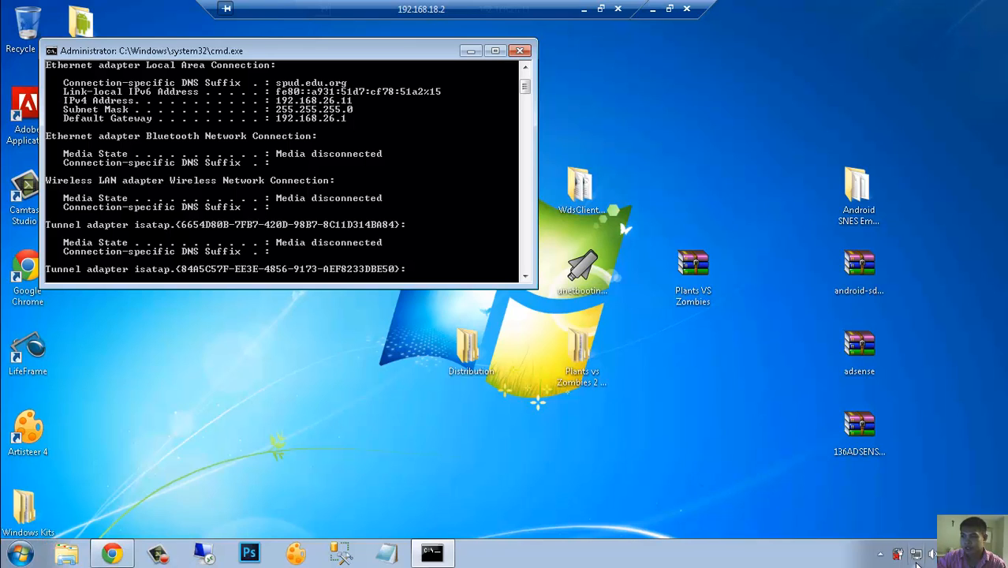
{"action": "left_click", "coordinate": [917, 556]}
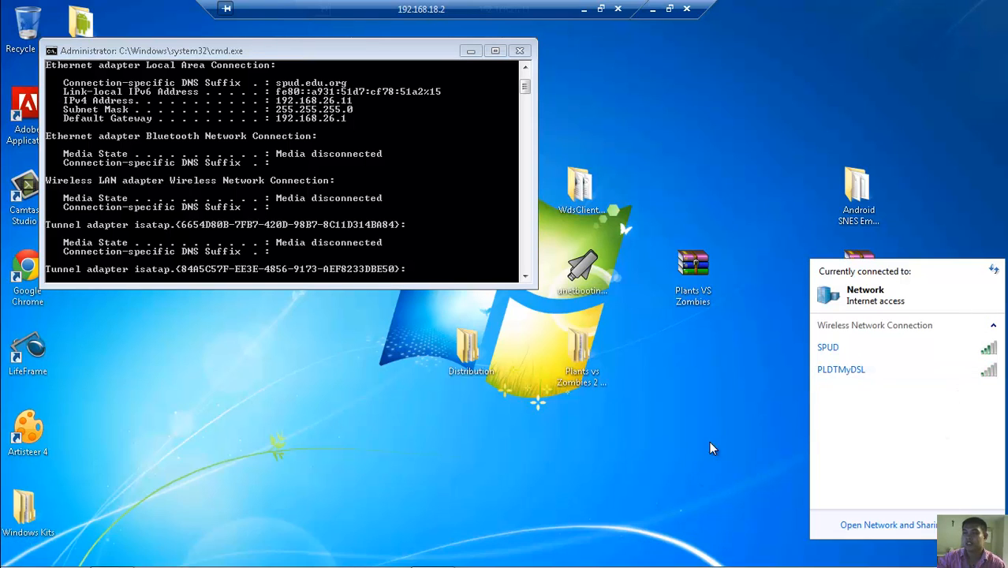
{"action": "left_click", "coordinate": [112, 555]}
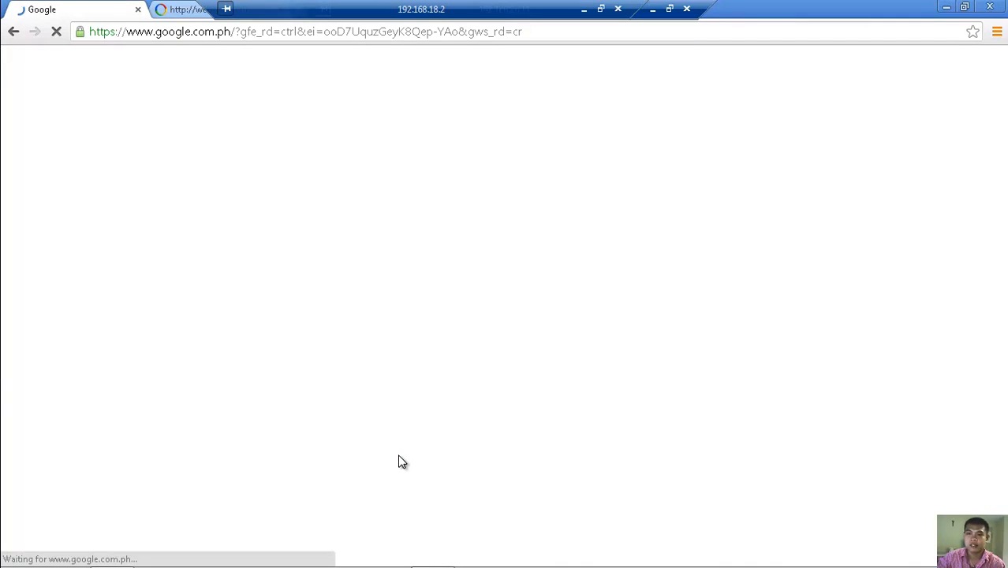
{"action": "left_click", "coordinate": [185, 18]}
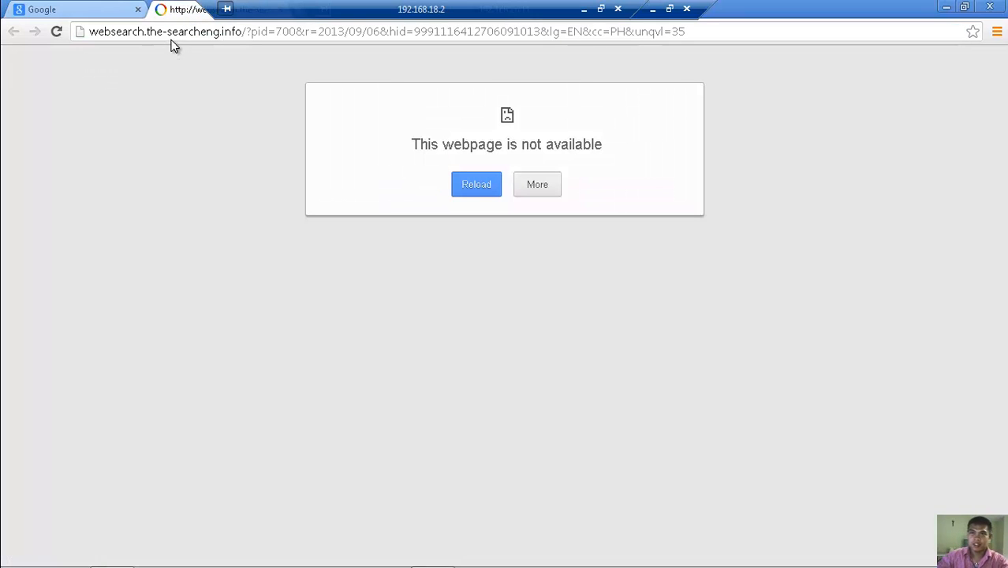
{"action": "left_click", "coordinate": [173, 38]}
{"action": "type", "text": "yahoo.com"}
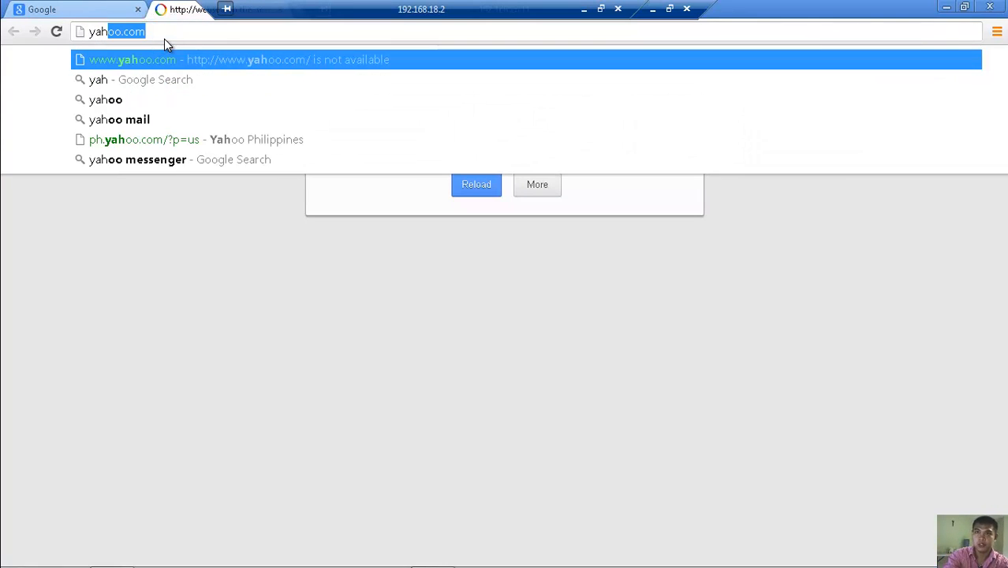
{"action": "key", "text": "Return"}
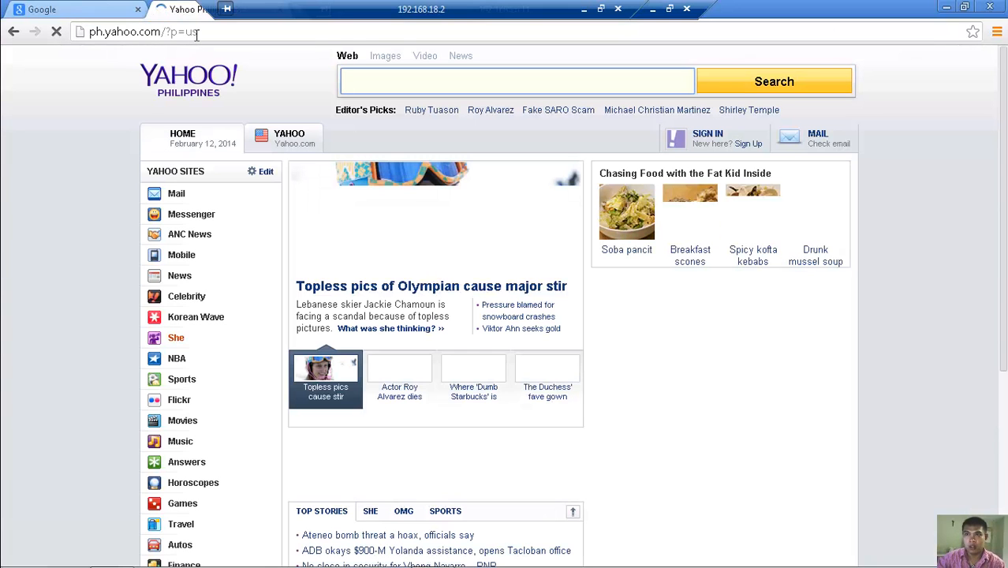
- Load allaboutgoodstuff.weebly.com and scroll through its Windows Server 2012 R2 blog post
{"action": "left_click", "coordinate": [195, 33]}
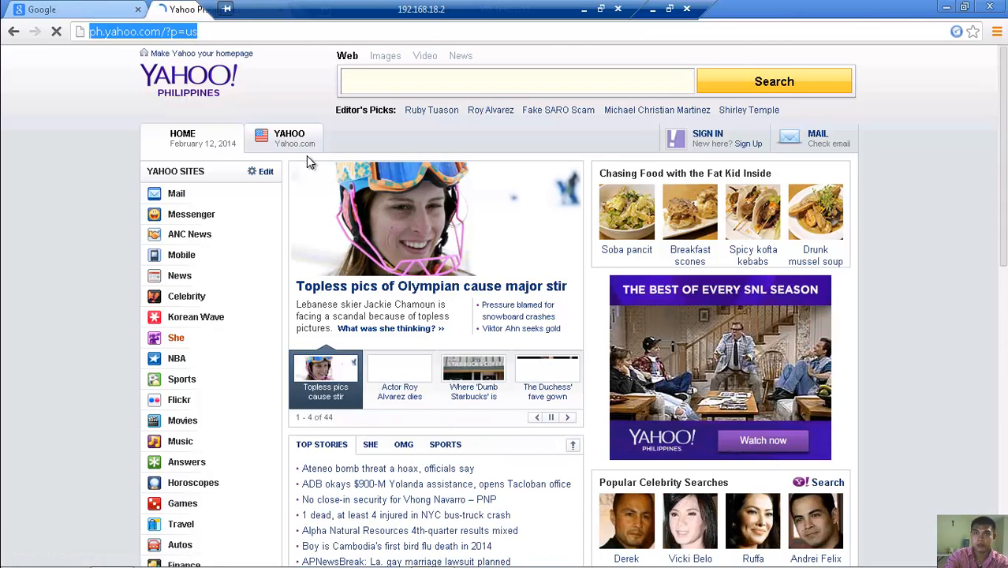
{"action": "type", "text": "allaboutgoodstuff.weebly.com"}
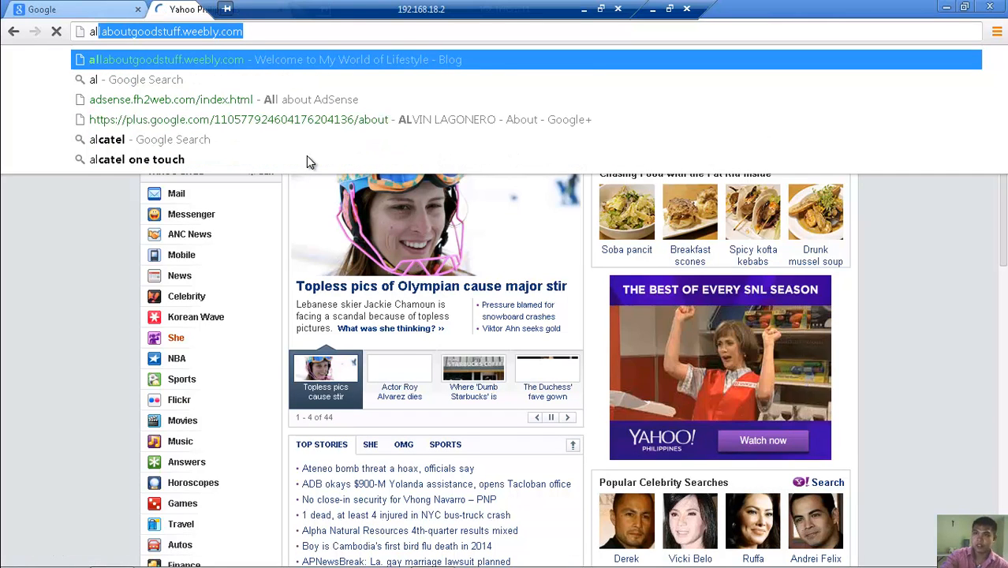
{"action": "key", "text": "Return"}
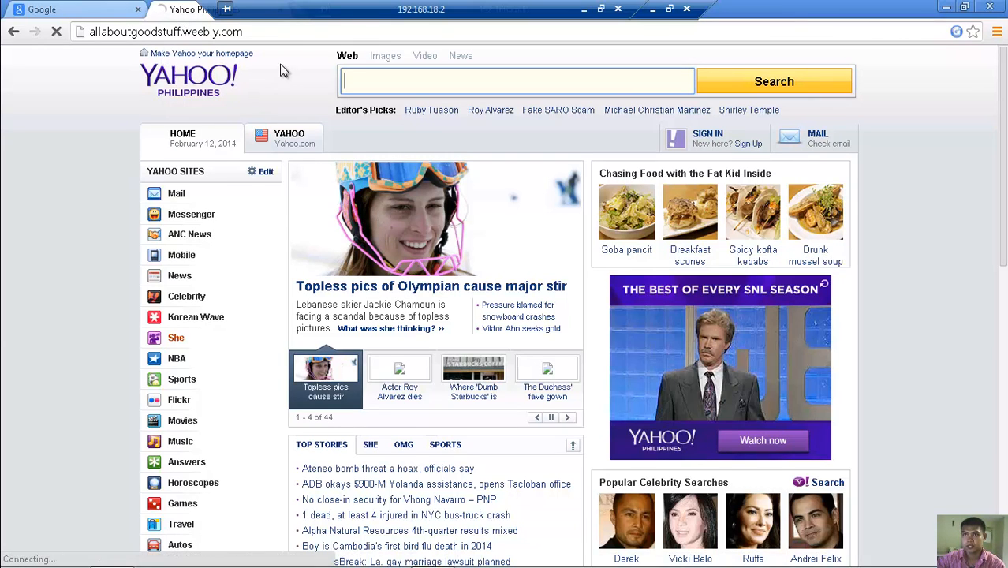
{"action": "scroll", "coordinate": [379, 240], "scroll_direction": "down", "scroll_amount": 3}
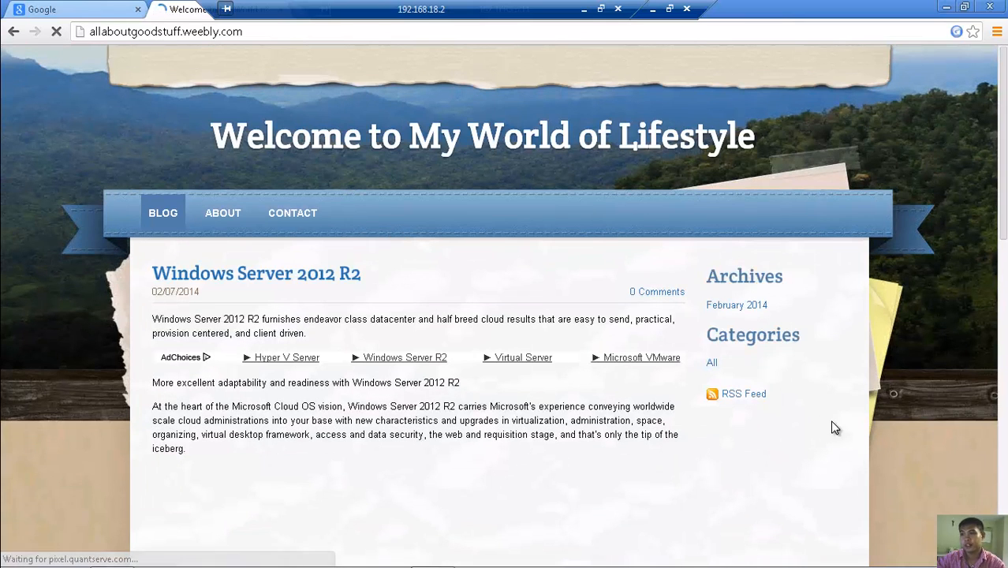
{"action": "scroll", "coordinate": [845, 418], "scroll_direction": "down", "scroll_amount": 6}
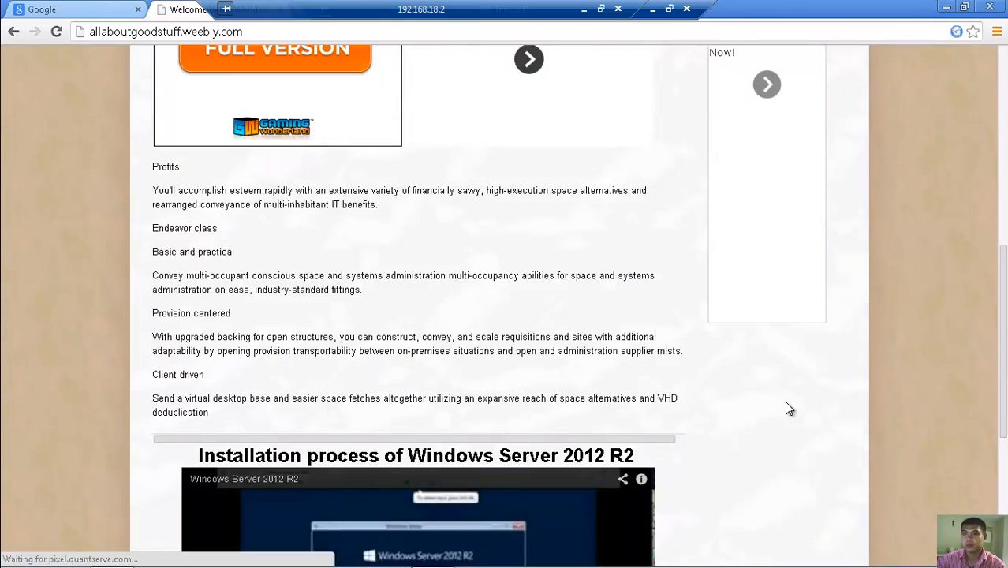
{"action": "scroll", "coordinate": [789, 409], "scroll_direction": "down", "scroll_amount": 4}
{"action": "scroll", "coordinate": [777, 405], "scroll_direction": "up", "scroll_amount": 8}
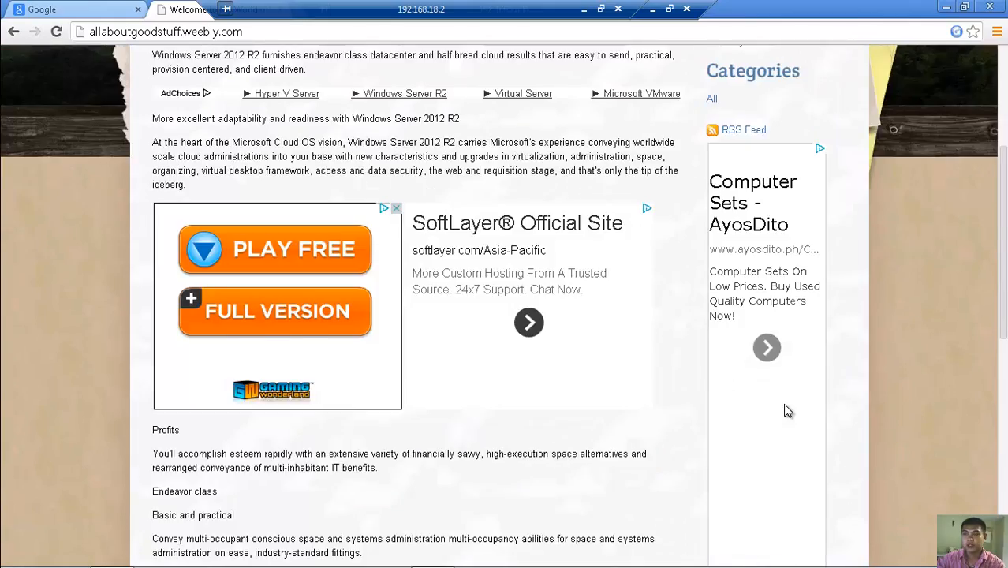
{"action": "scroll", "coordinate": [786, 410], "scroll_direction": "up", "scroll_amount": 4}
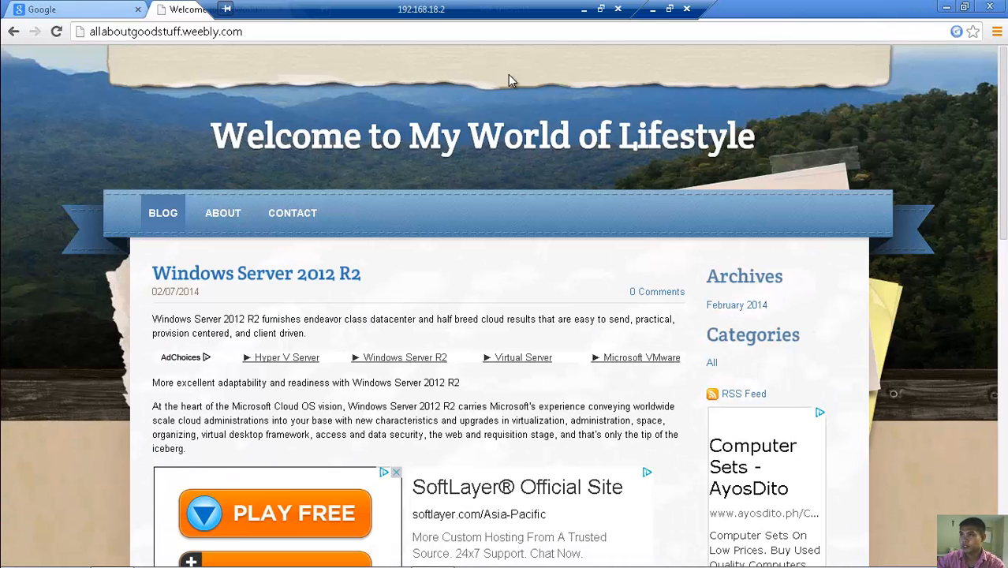
- Minimize Chrome, the routing console, Server Manager and the RDP session, then show Camtasia Recorder
{"action": "left_click", "coordinate": [654, 13]}
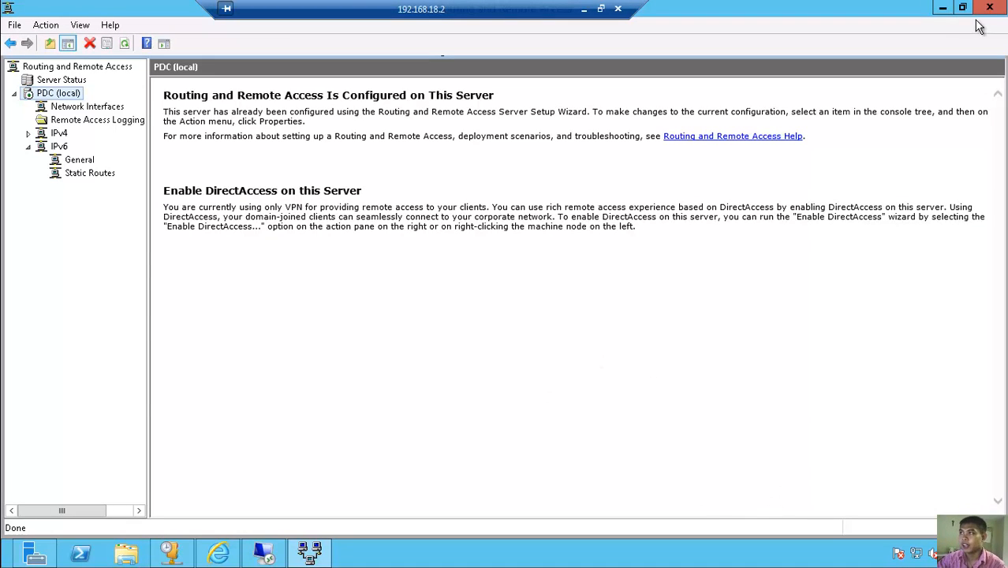
{"action": "left_click", "coordinate": [943, 9]}
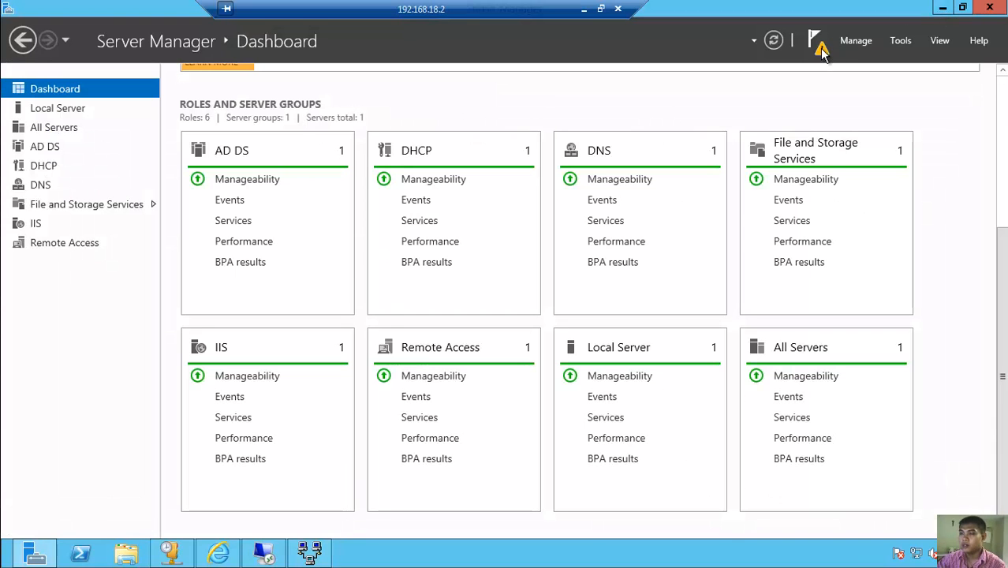
{"action": "left_click", "coordinate": [943, 9]}
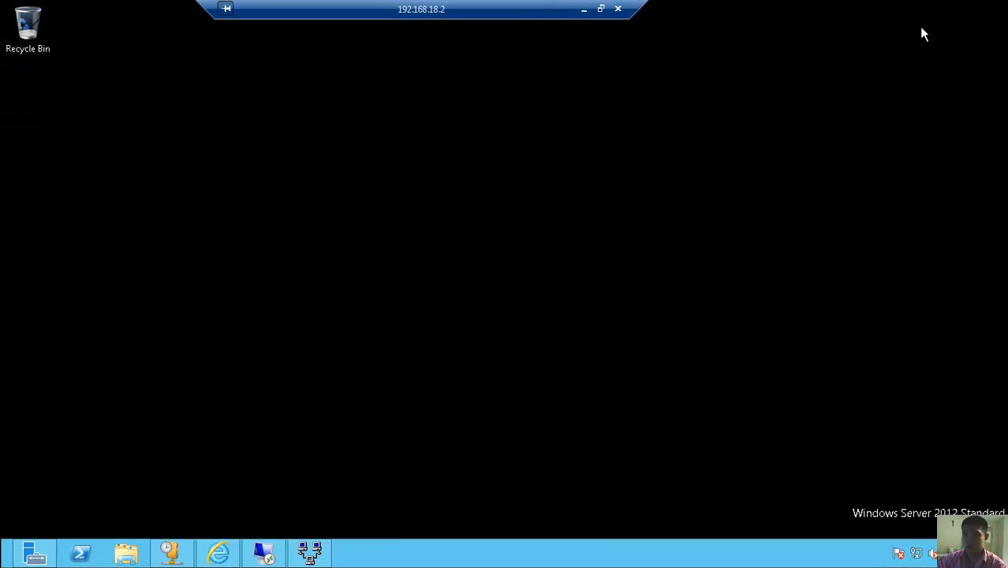
{"action": "left_click", "coordinate": [584, 9]}
{"action": "left_click", "coordinate": [249, 556]}
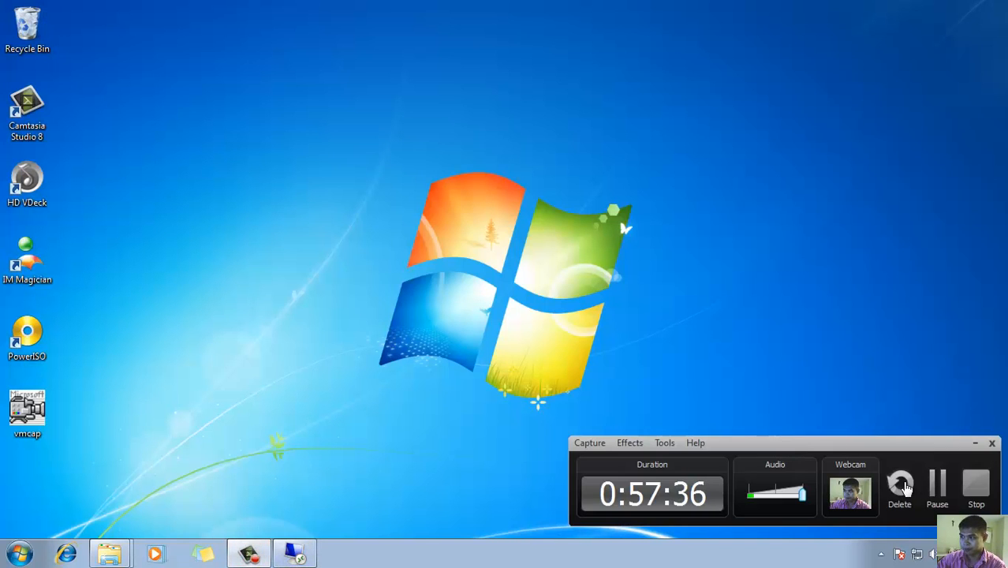